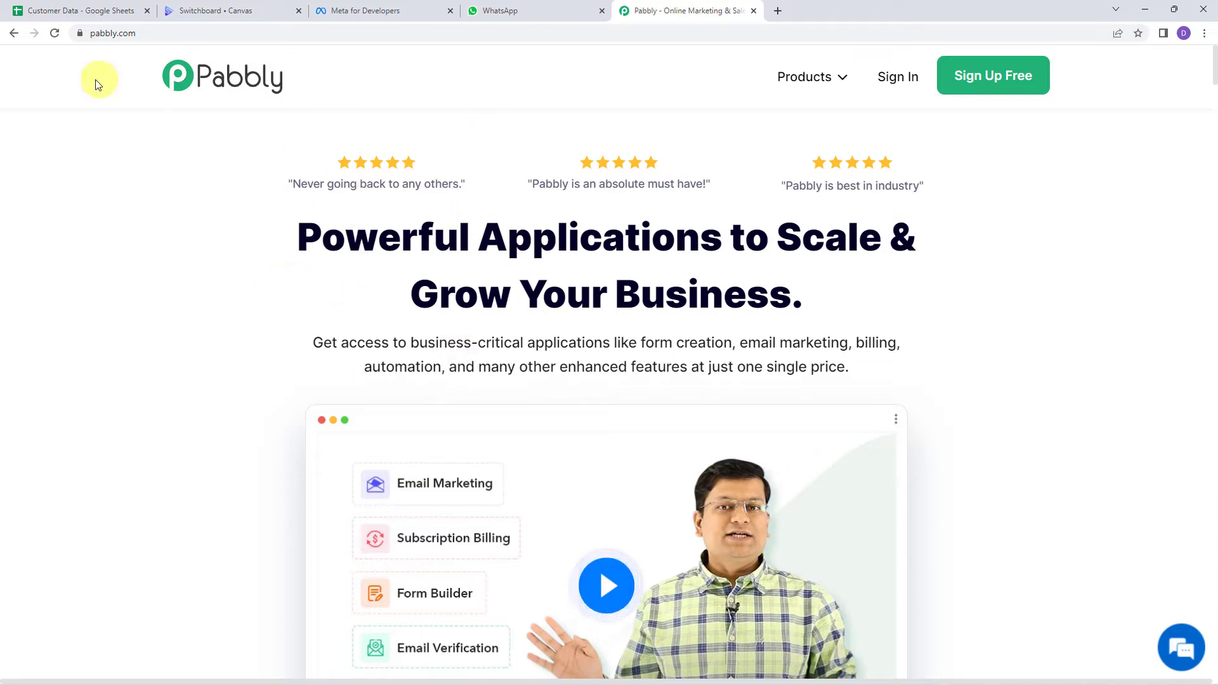
Step: Sign in to the Pabbly account and open Pabbly Connect
left_click(139, 33)
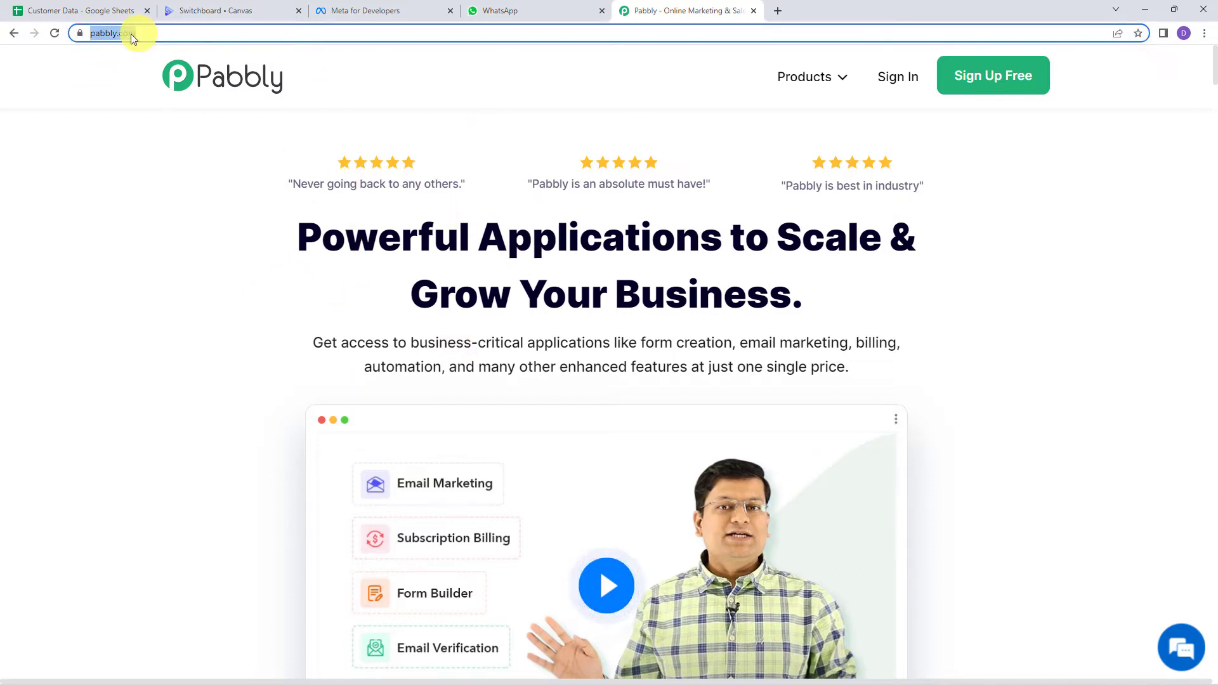
left_click(642, 399)
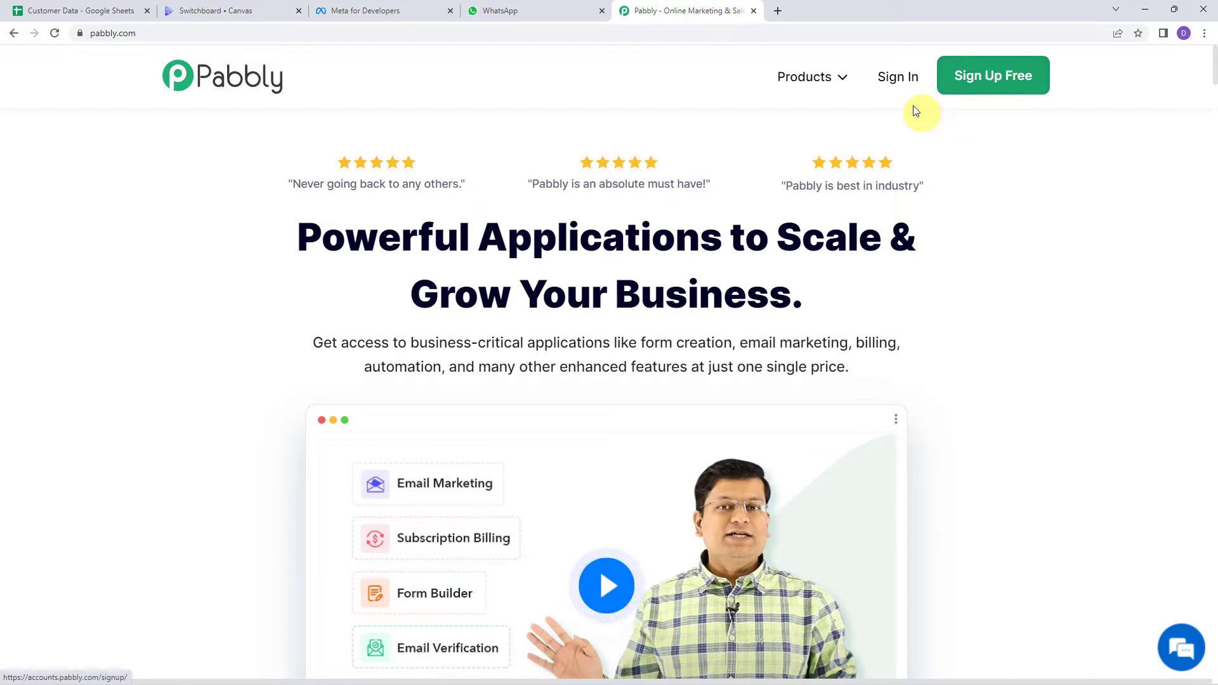
left_click(898, 77)
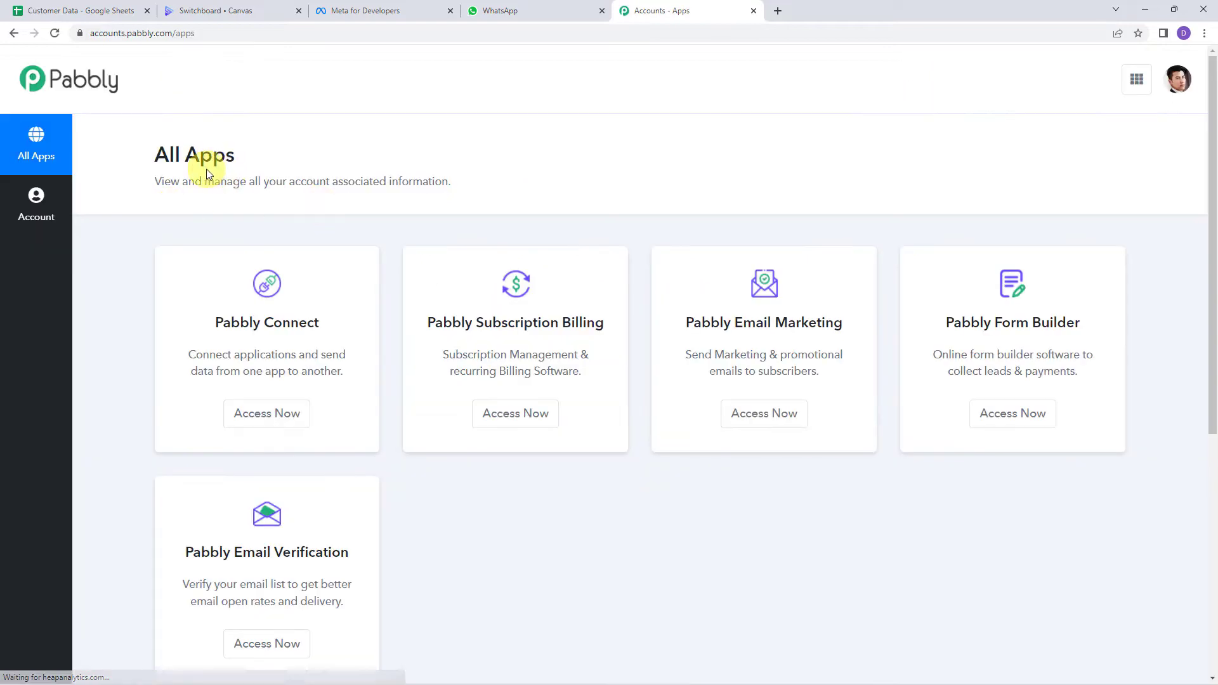
left_click(252, 413)
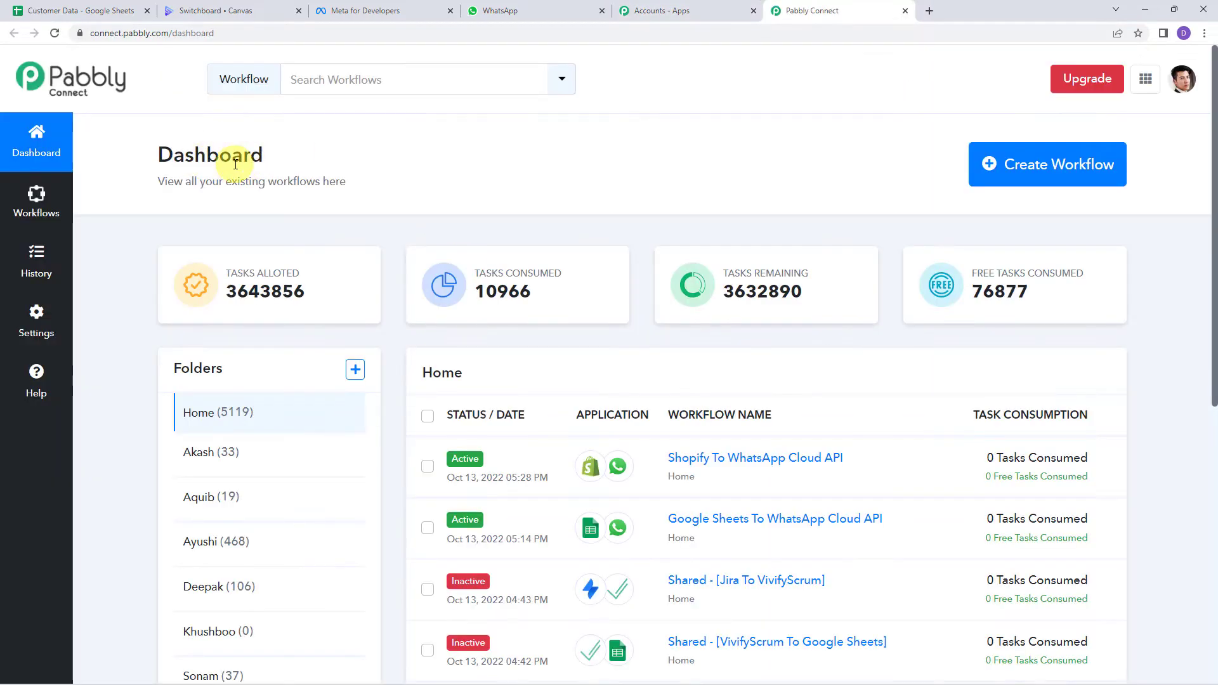
scroll(653, 438, "down", 6)
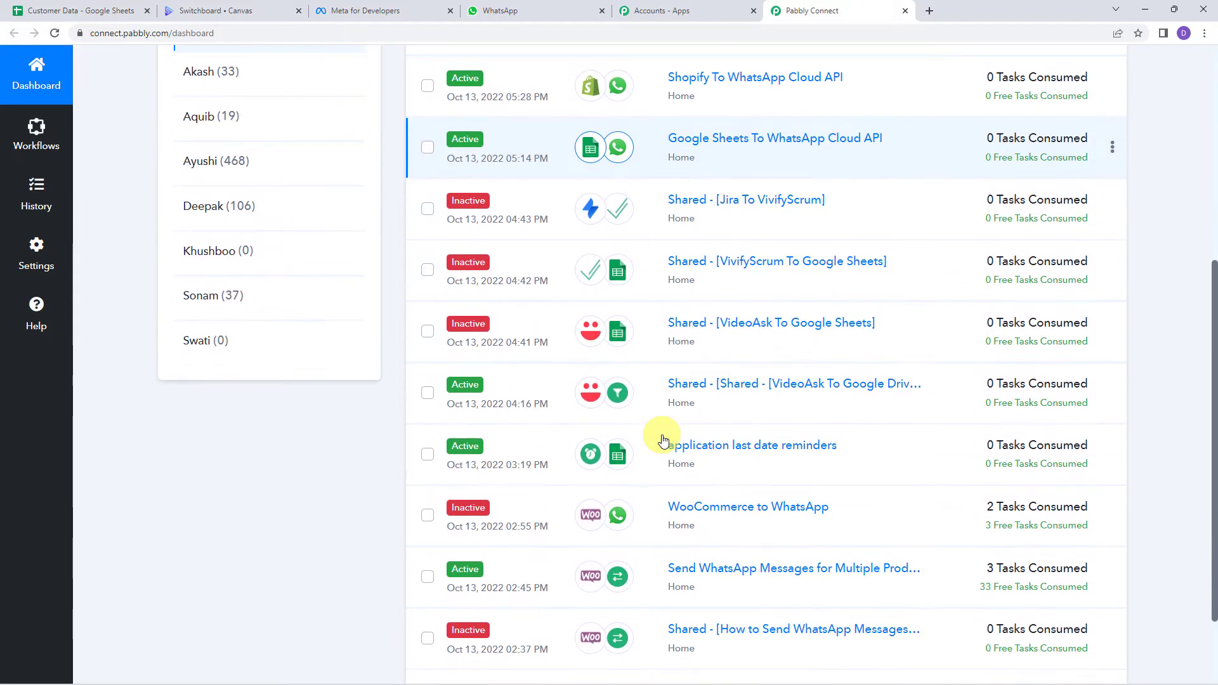
scroll(659, 438, "up", 5)
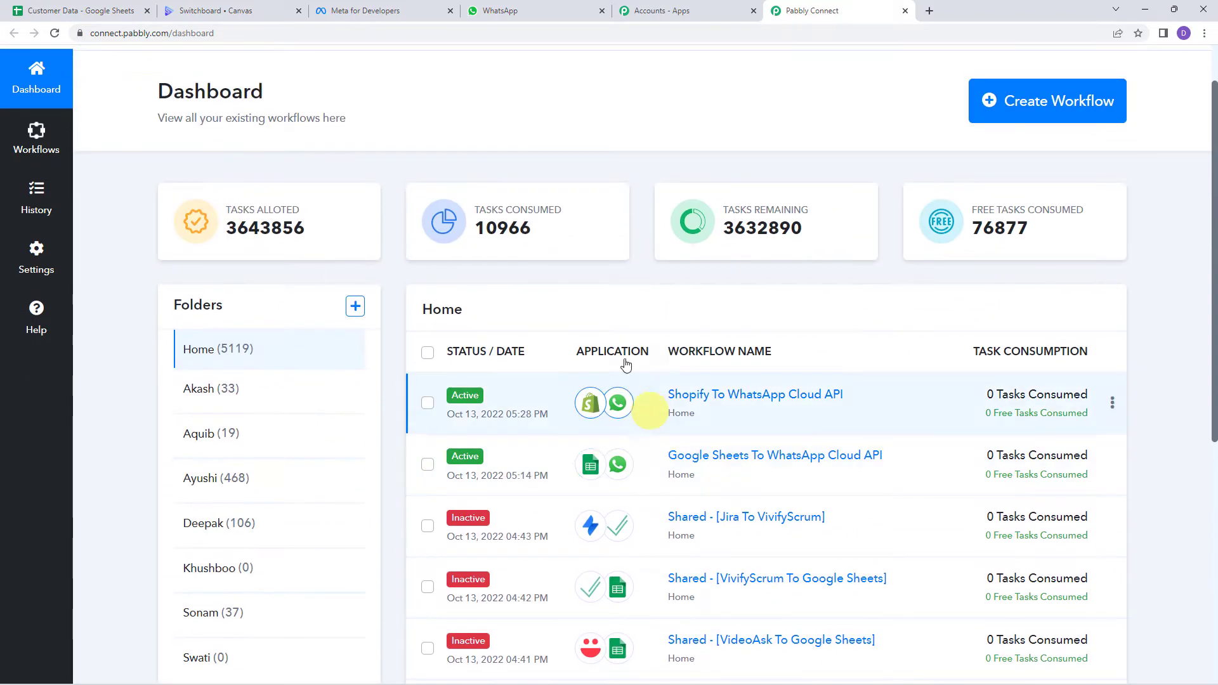
Step: Create a new workflow named 'Create Certificates using Google Sheets'
left_click(1015, 100)
left_click(537, 374)
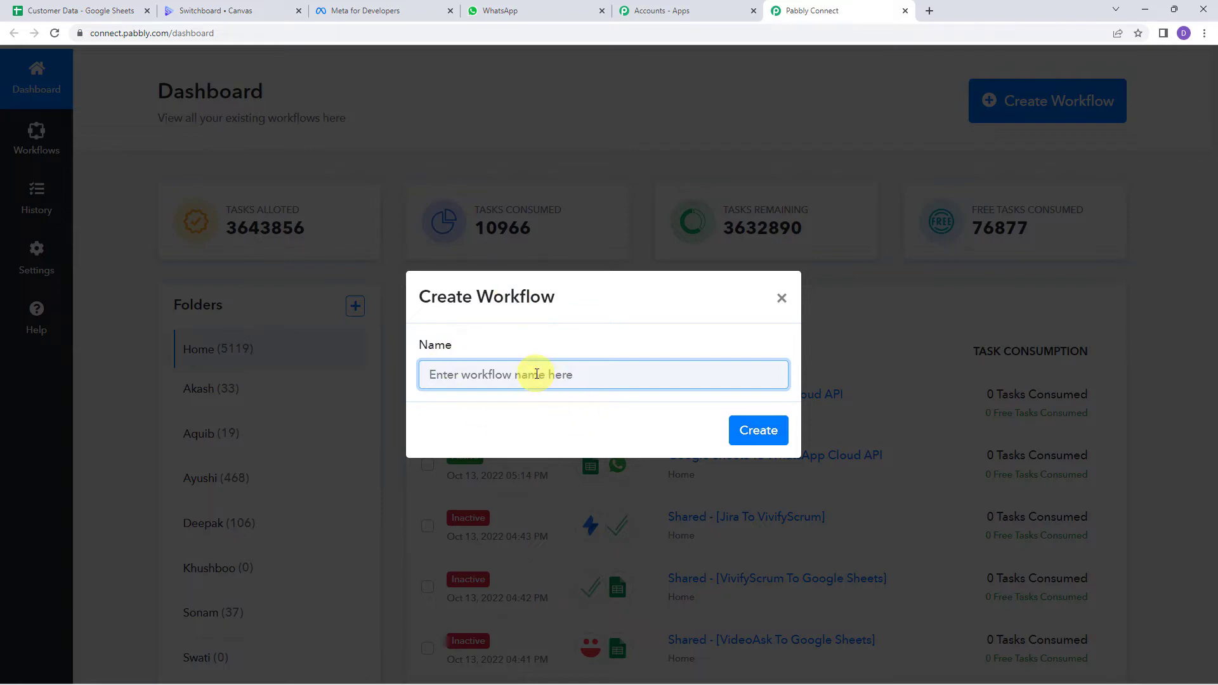
type("Create Certificates using Google Sheets")
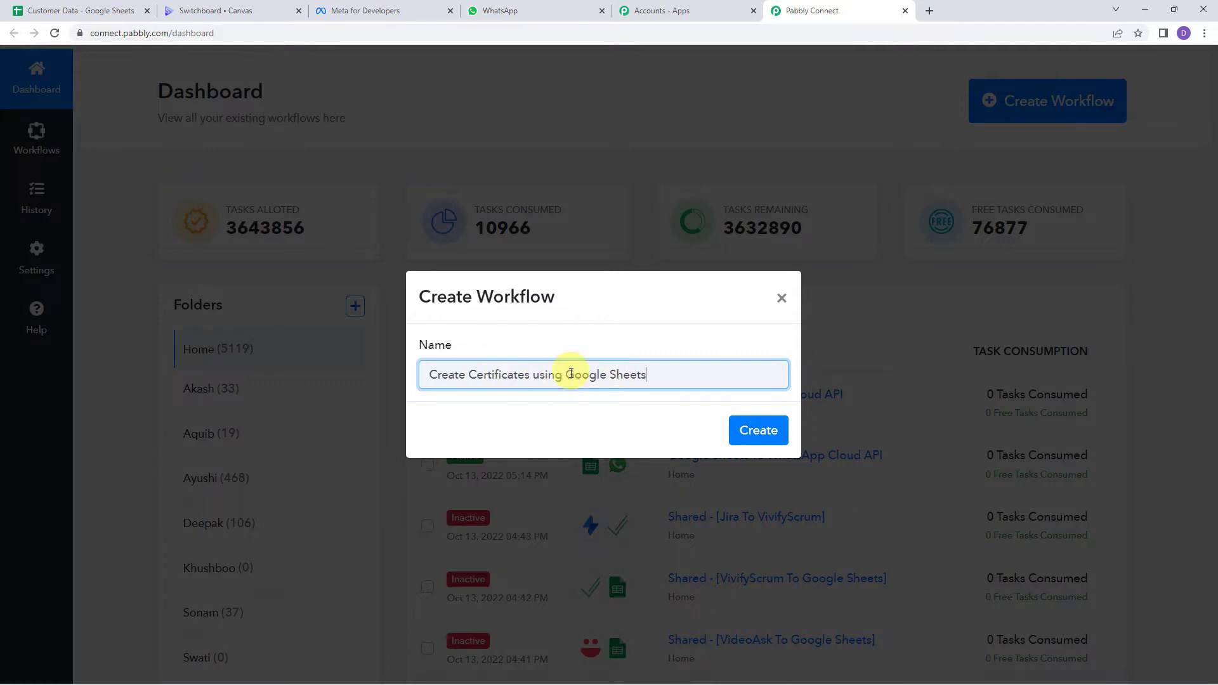
left_click(754, 430)
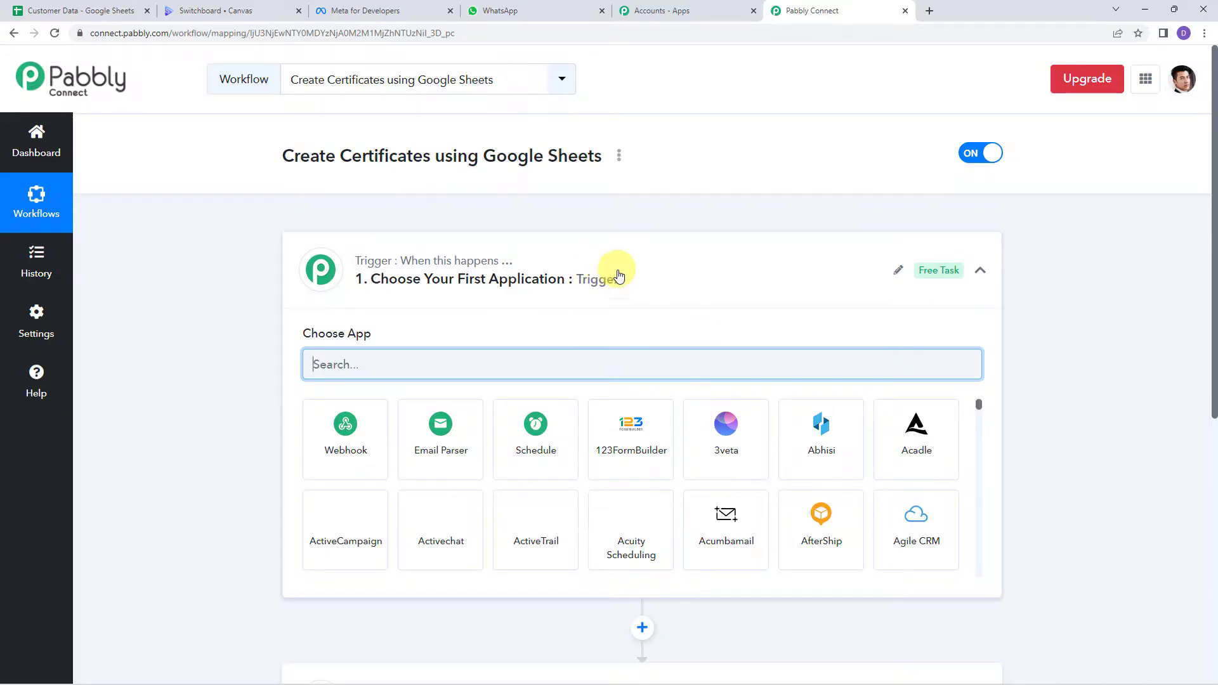
left_click(622, 280)
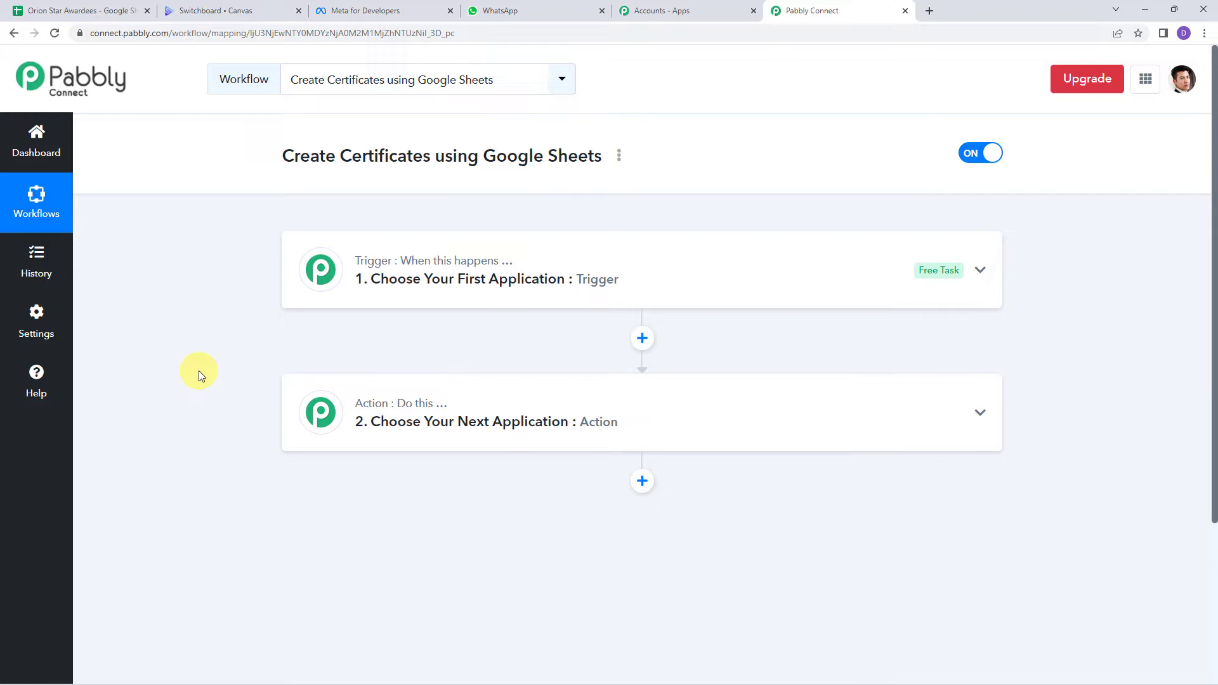
Step: Set the trigger to Google Sheets with the New or Updated Spreadsheet Row event
left_click(615, 283)
left_click(364, 352)
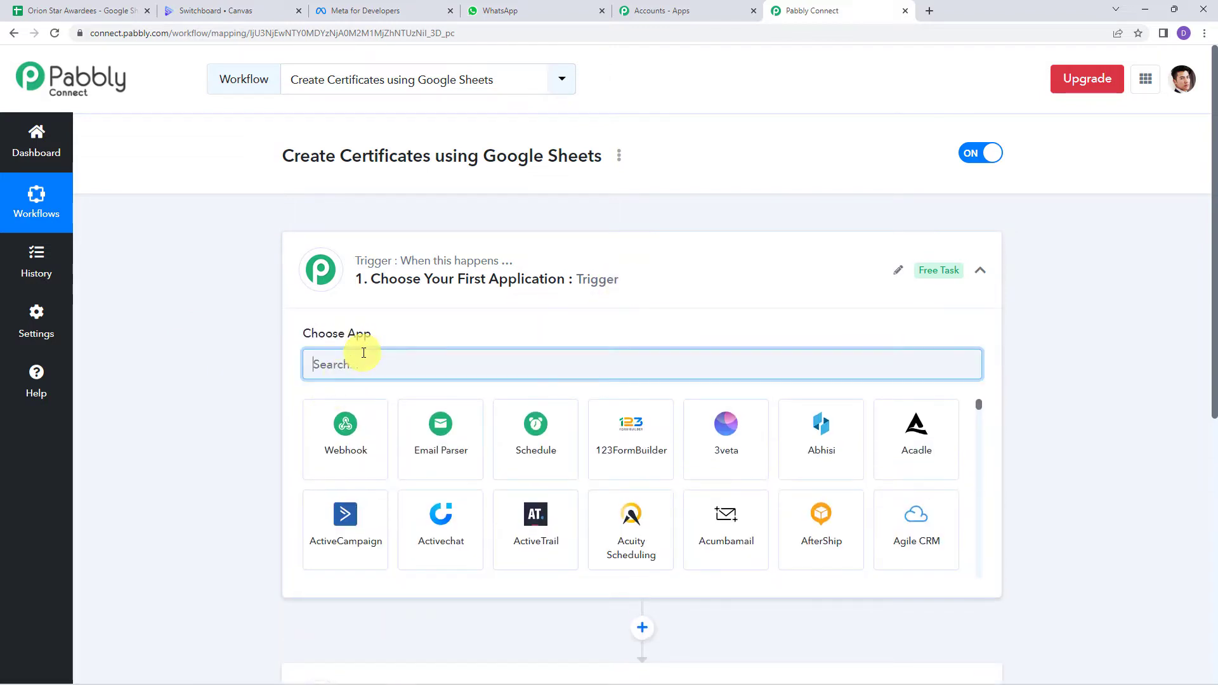
type("Sheet")
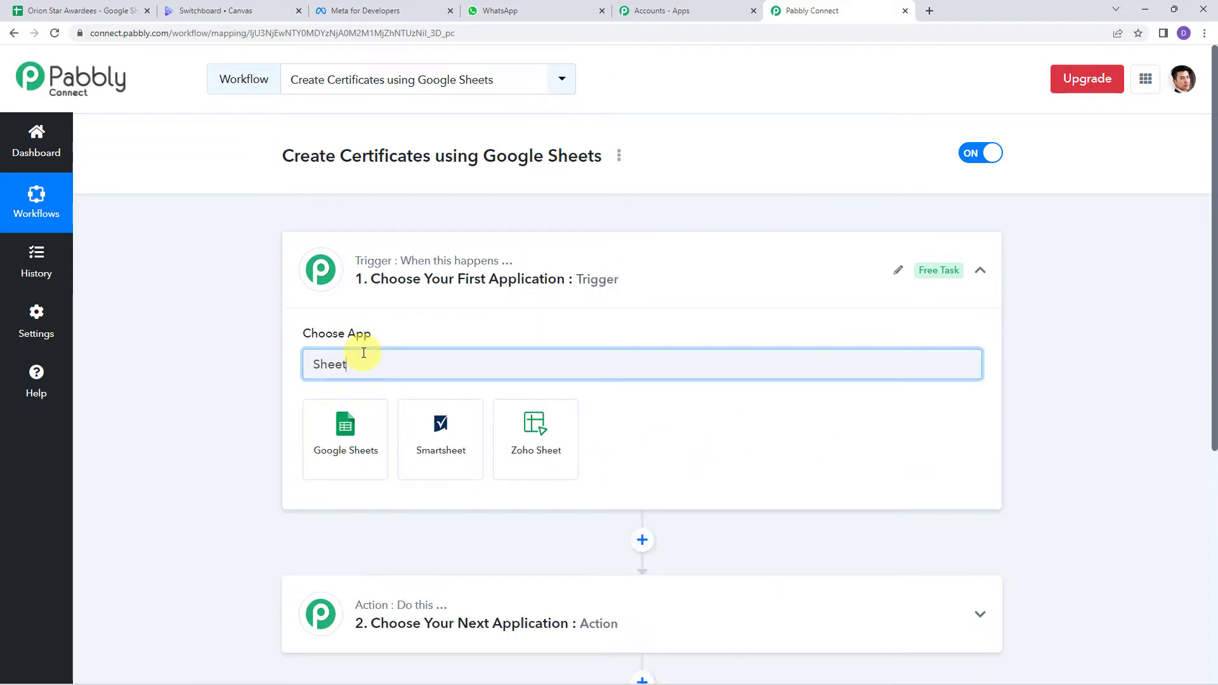
left_click(343, 427)
left_click(350, 435)
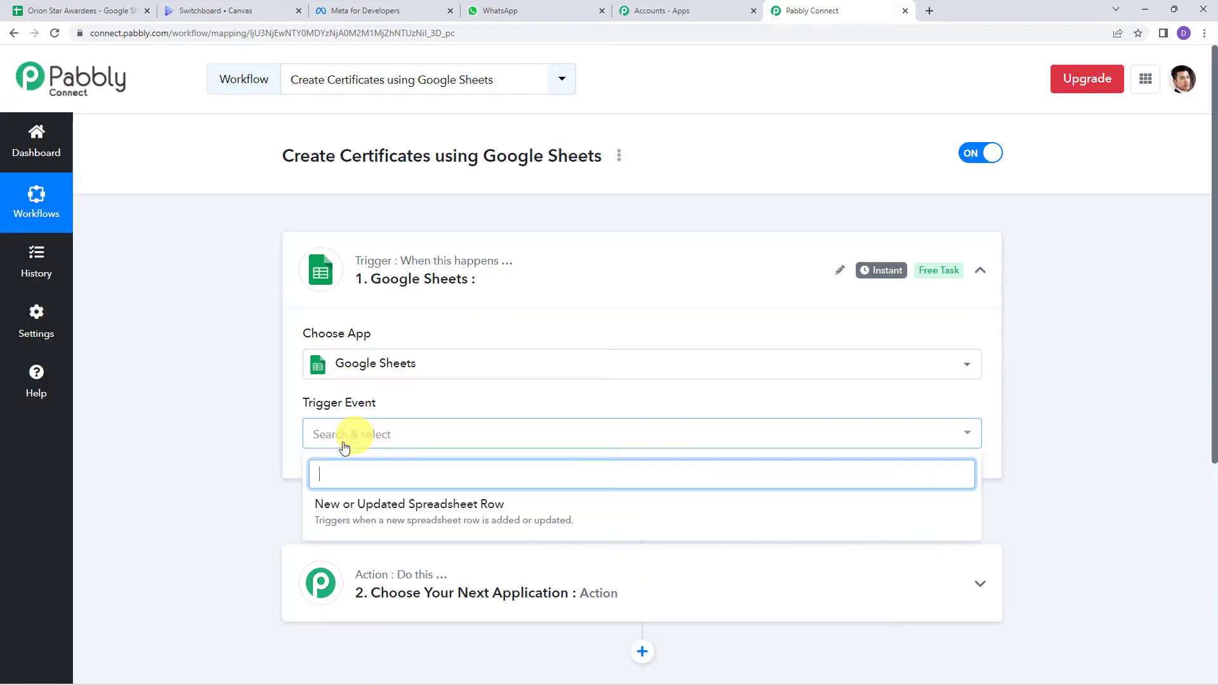
left_click(491, 514)
Step: Copy the trigger's webhook URL and switch to the Orion Star Awardees sheet
scroll(293, 300, "down", 3)
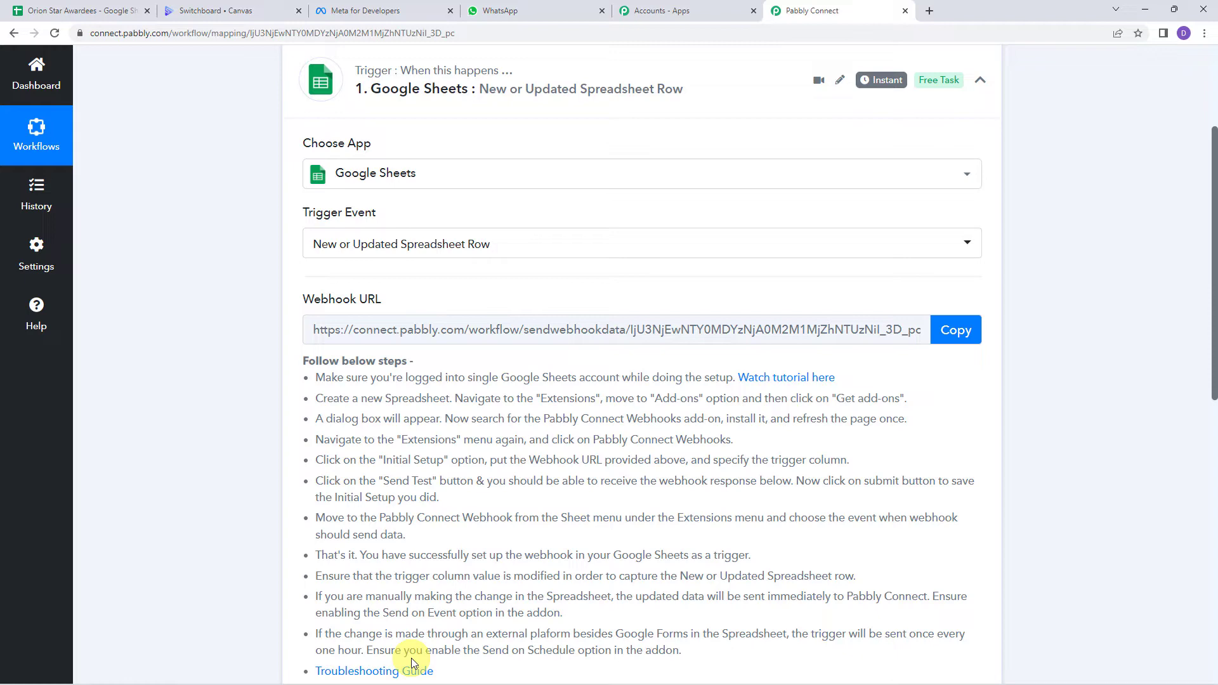
left_click(961, 333)
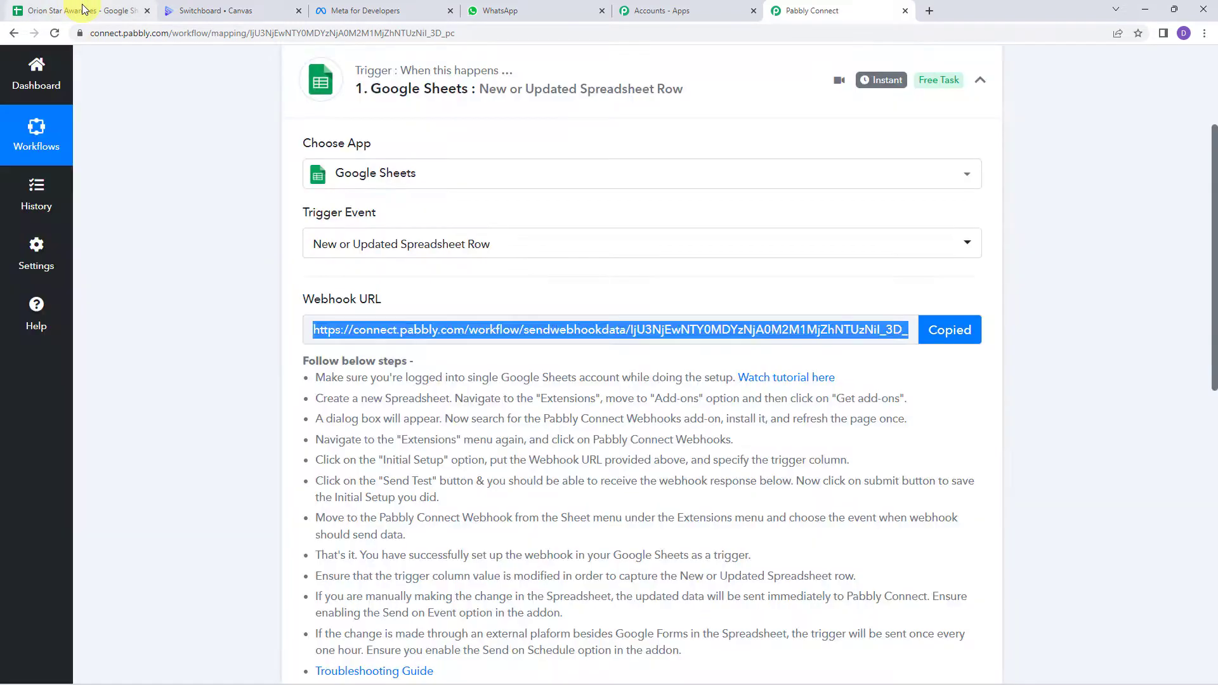
left_click(83, 9)
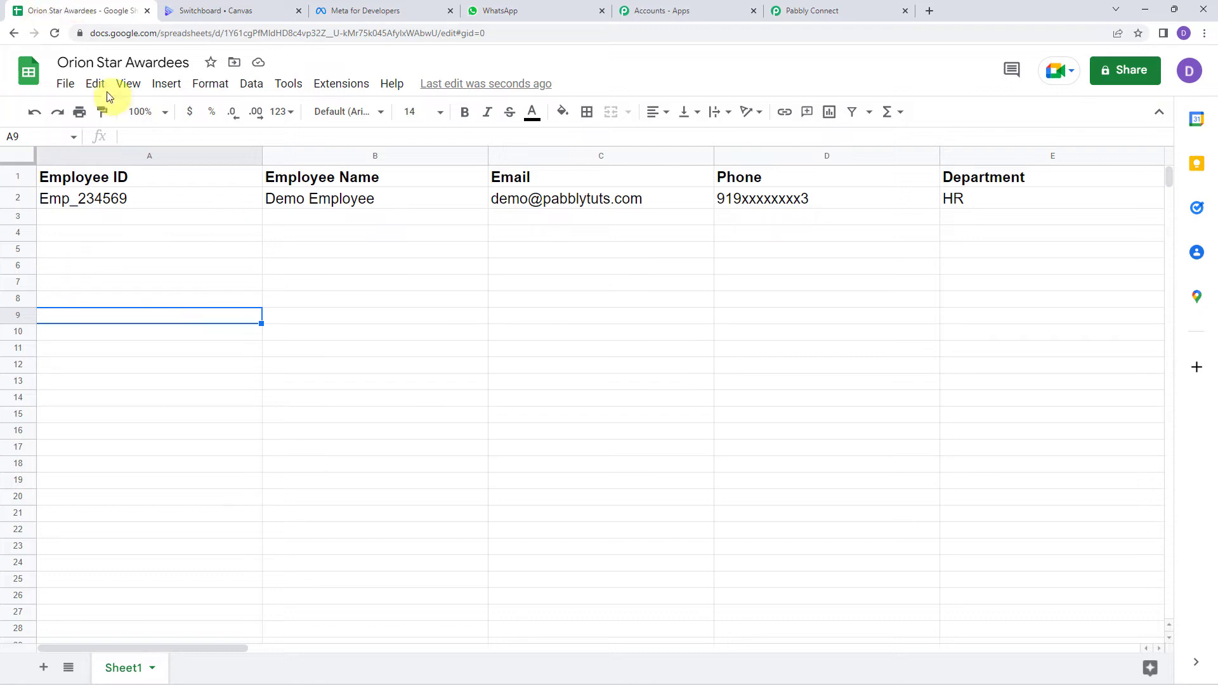
Step: Narrow the Phone (D) and Email (C) columns
left_click(171, 220)
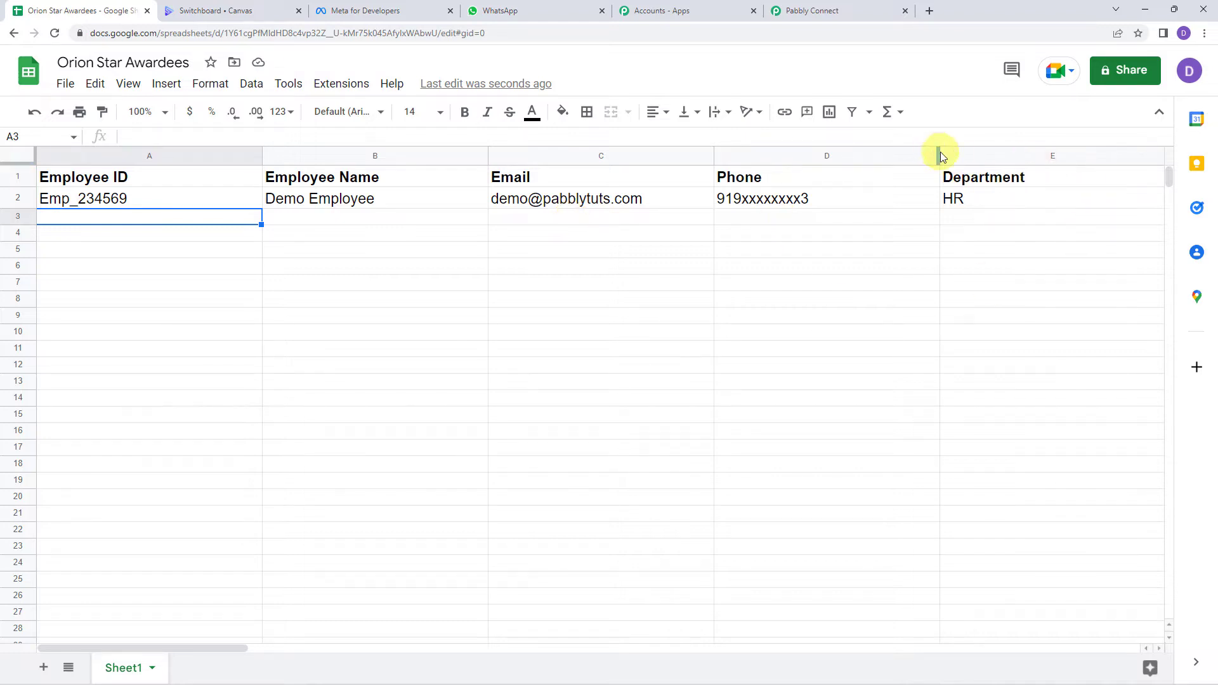
left_click_drag(939, 153, 867, 153)
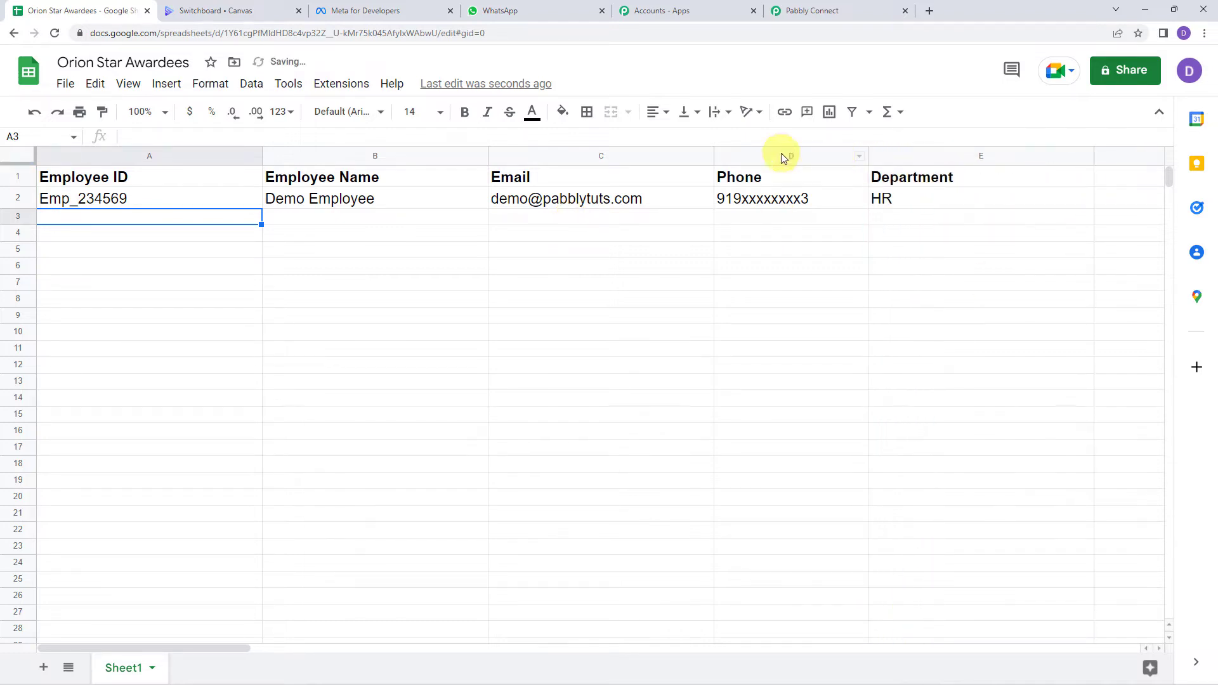
left_click_drag(715, 153, 671, 153)
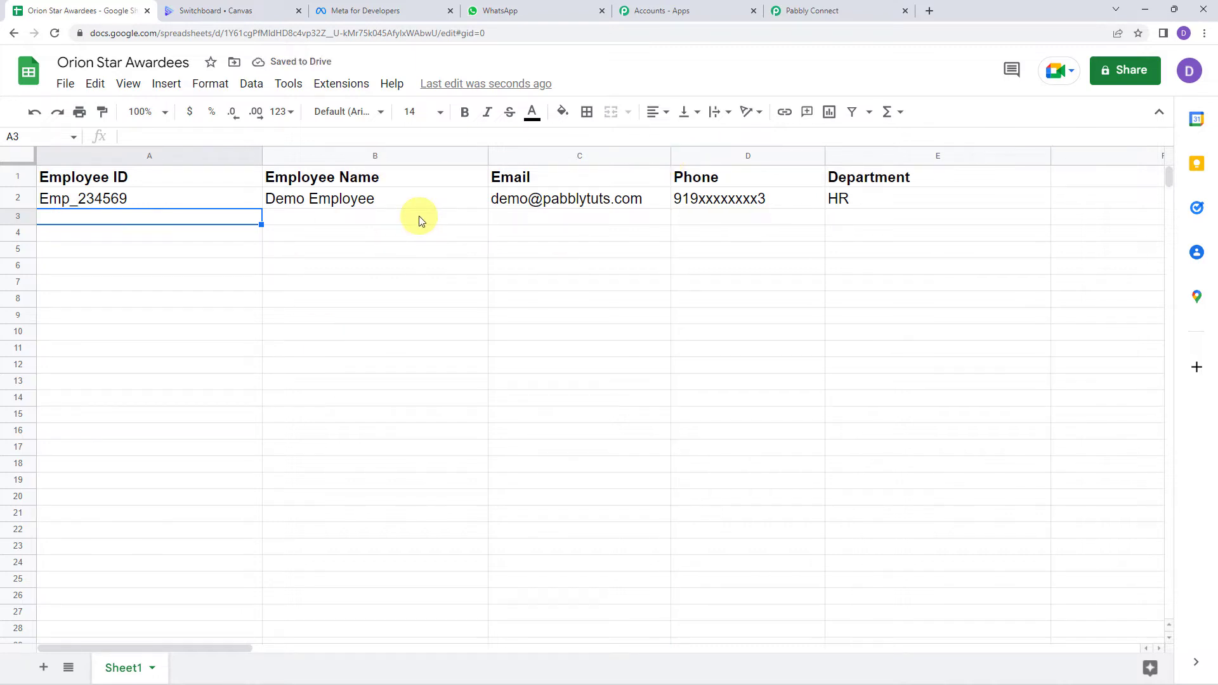
Step: Search the add-on marketplace for Pabbly Connect Webhooks and confirm it's installed
left_click(342, 84)
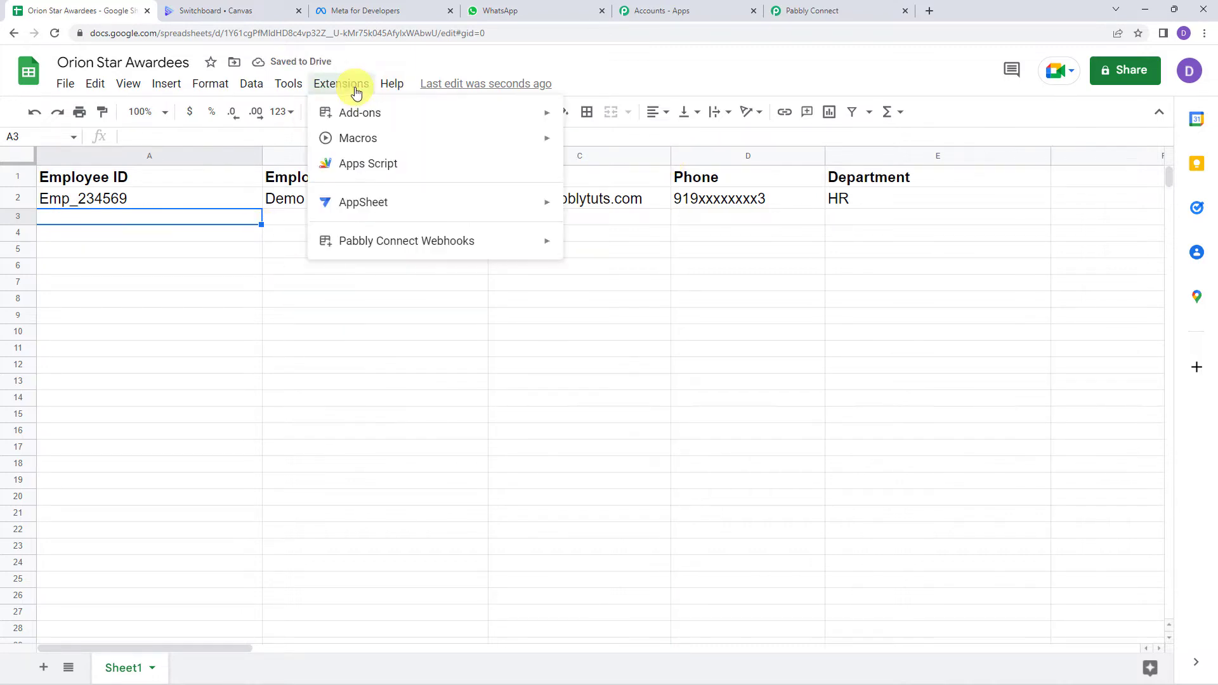
mouse_move(369, 120)
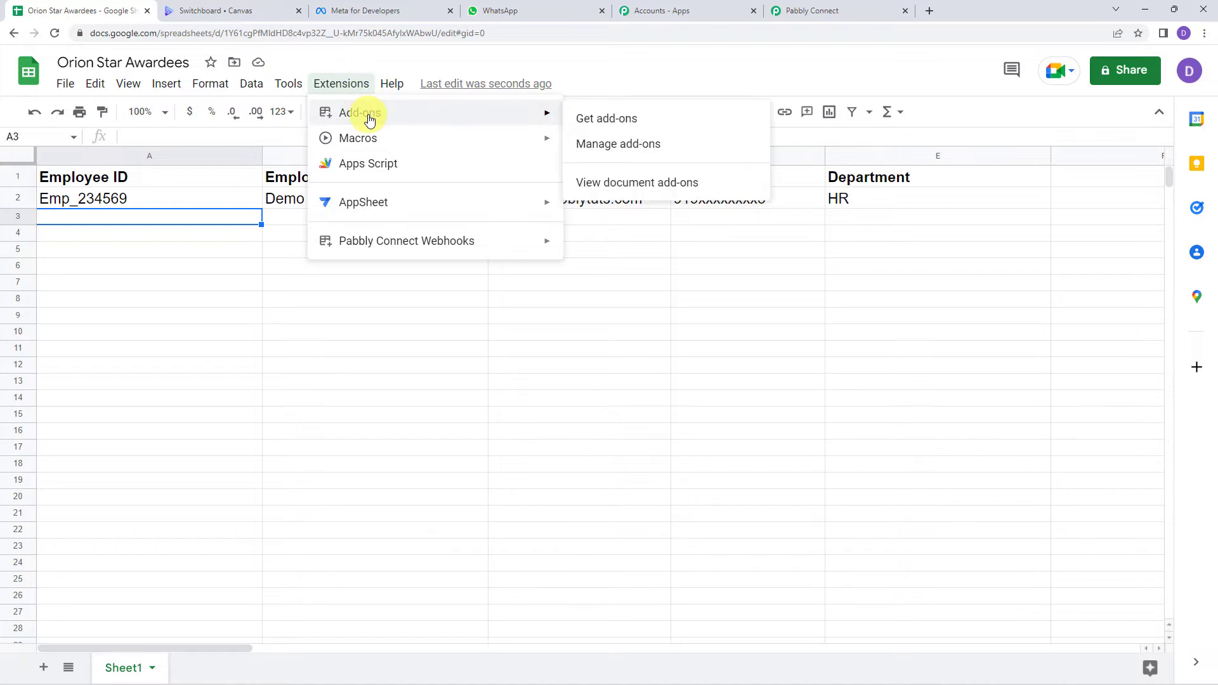
left_click(613, 125)
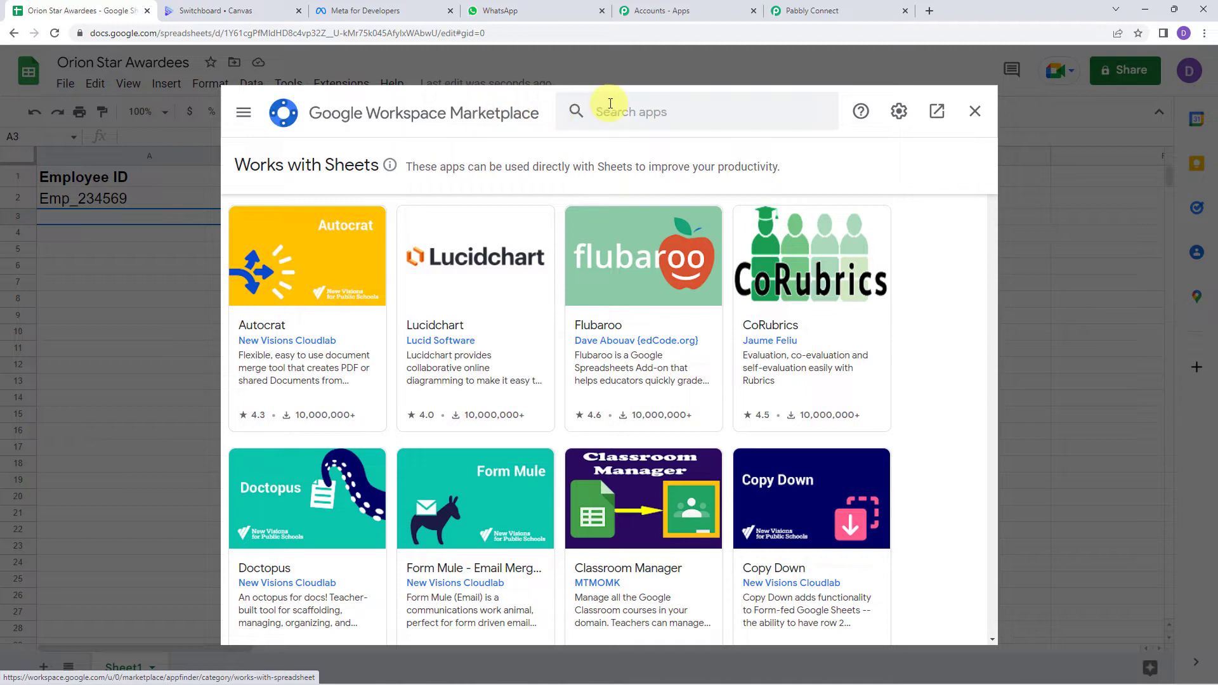
left_click(611, 104)
type("pabb")
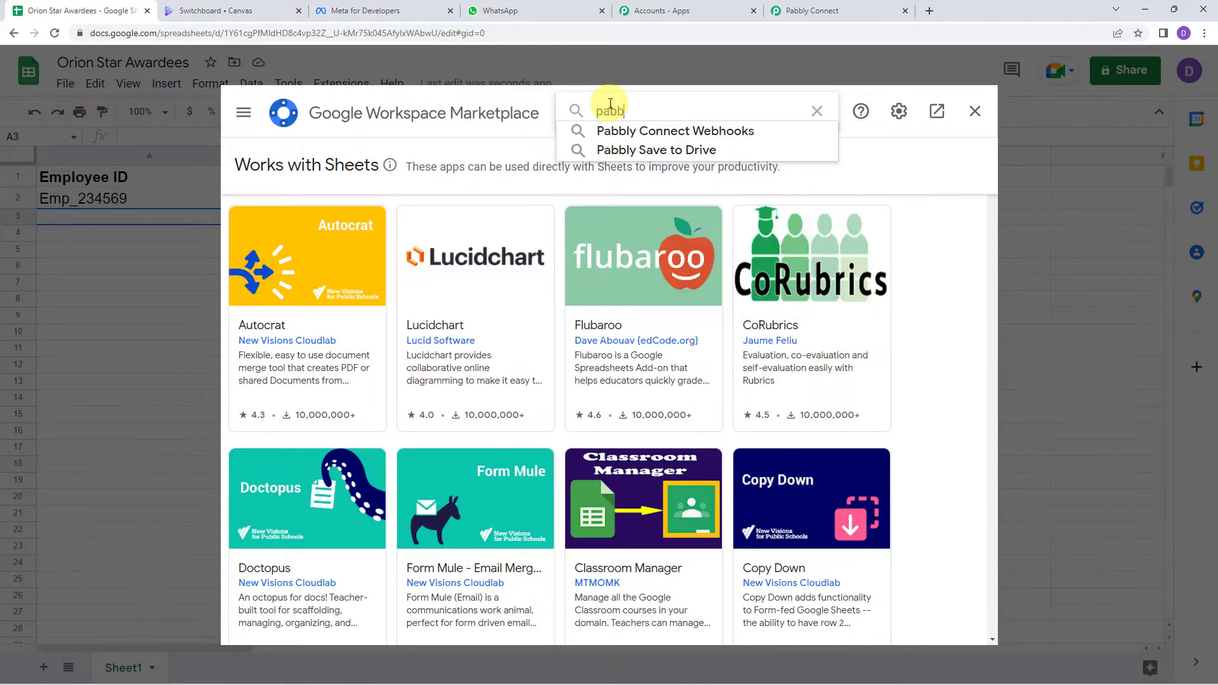
left_click(619, 131)
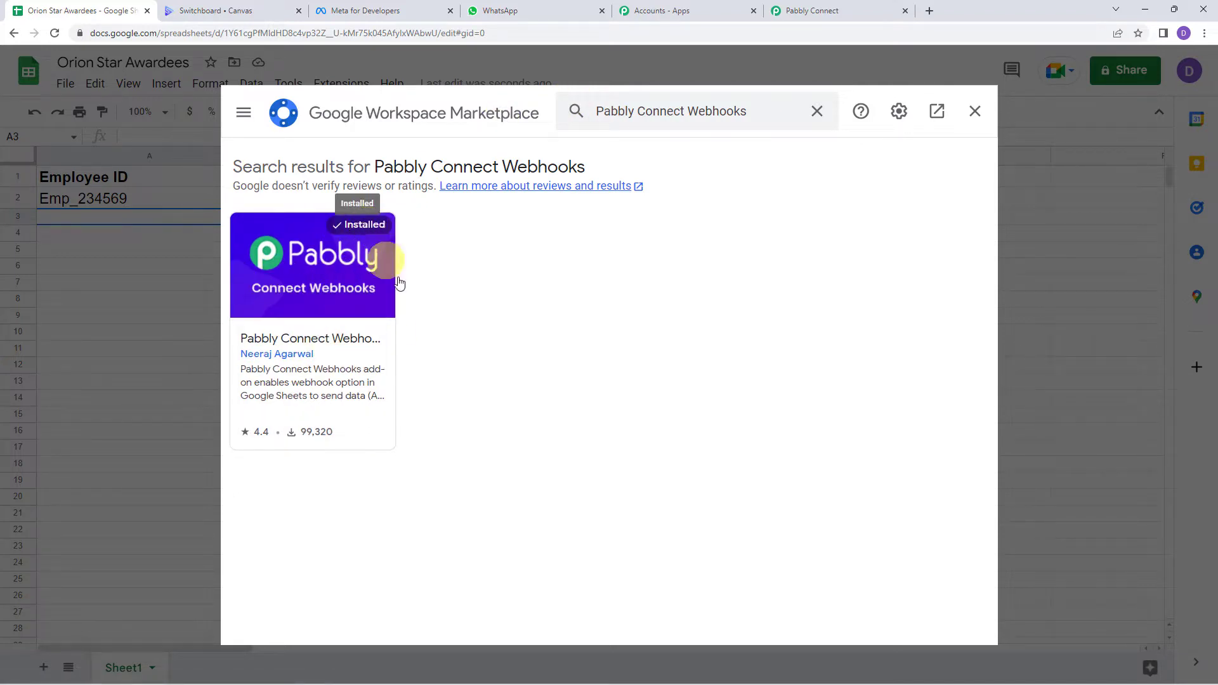
left_click(975, 113)
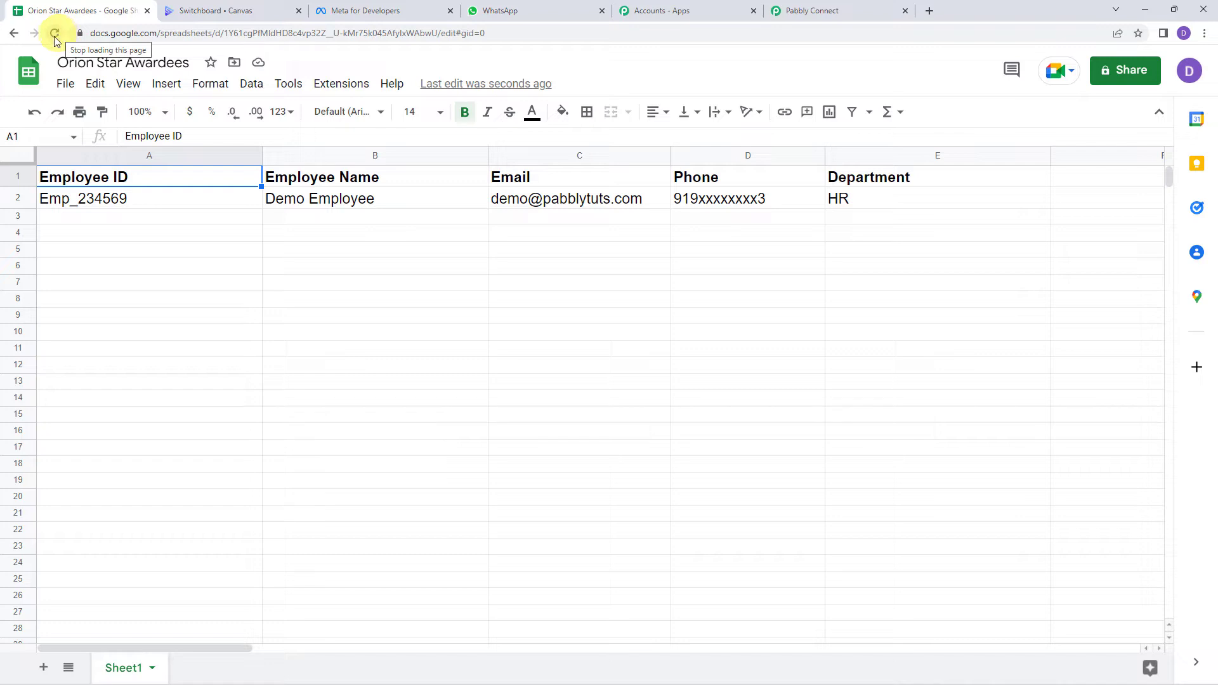
Step: Paste the copied webhook URL into the Pabbly Connect Webhooks initial setup
left_click(345, 94)
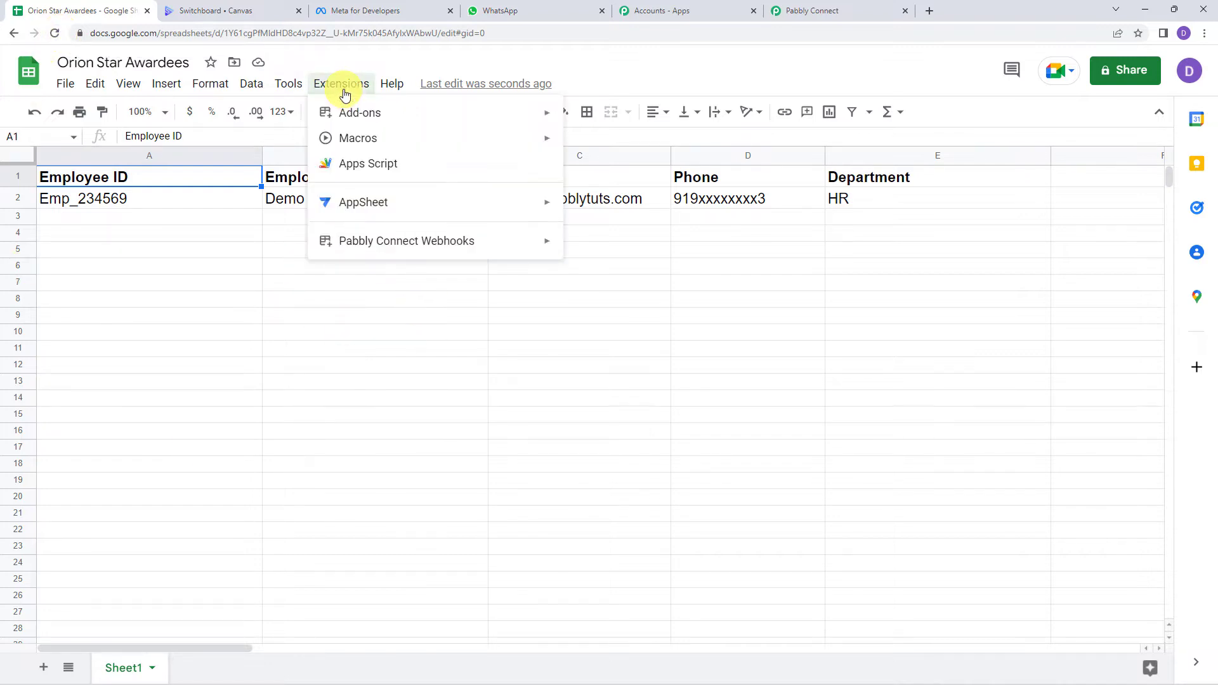
mouse_move(420, 249)
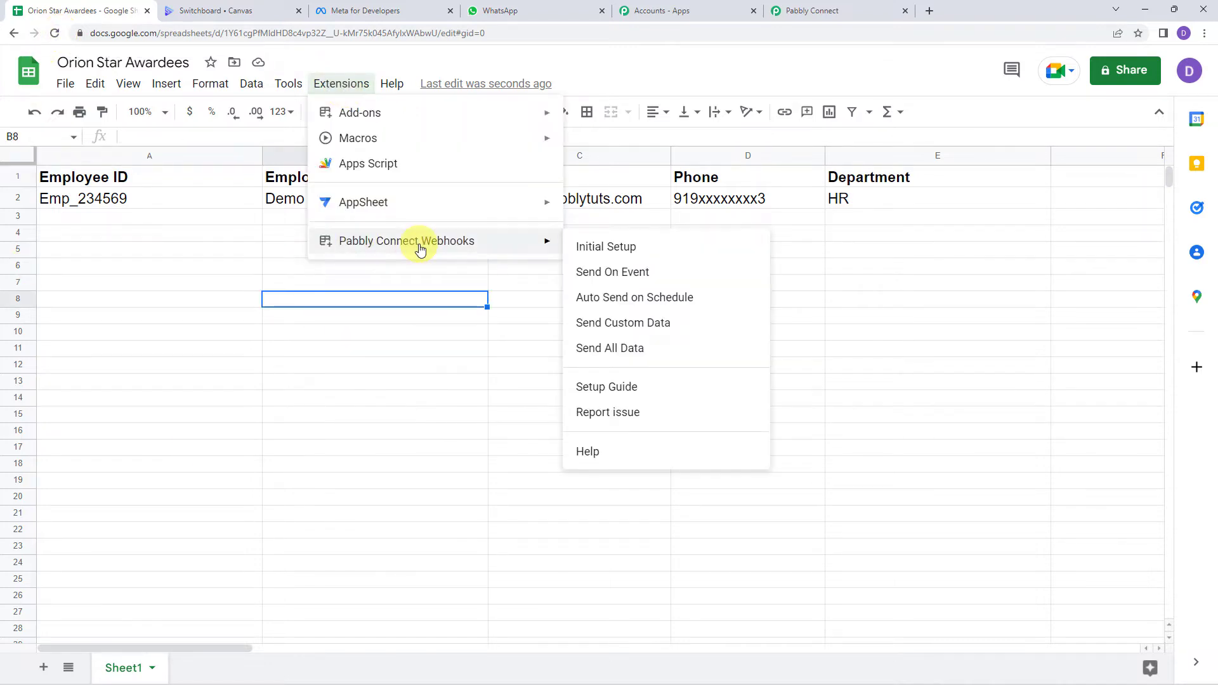
left_click(603, 249)
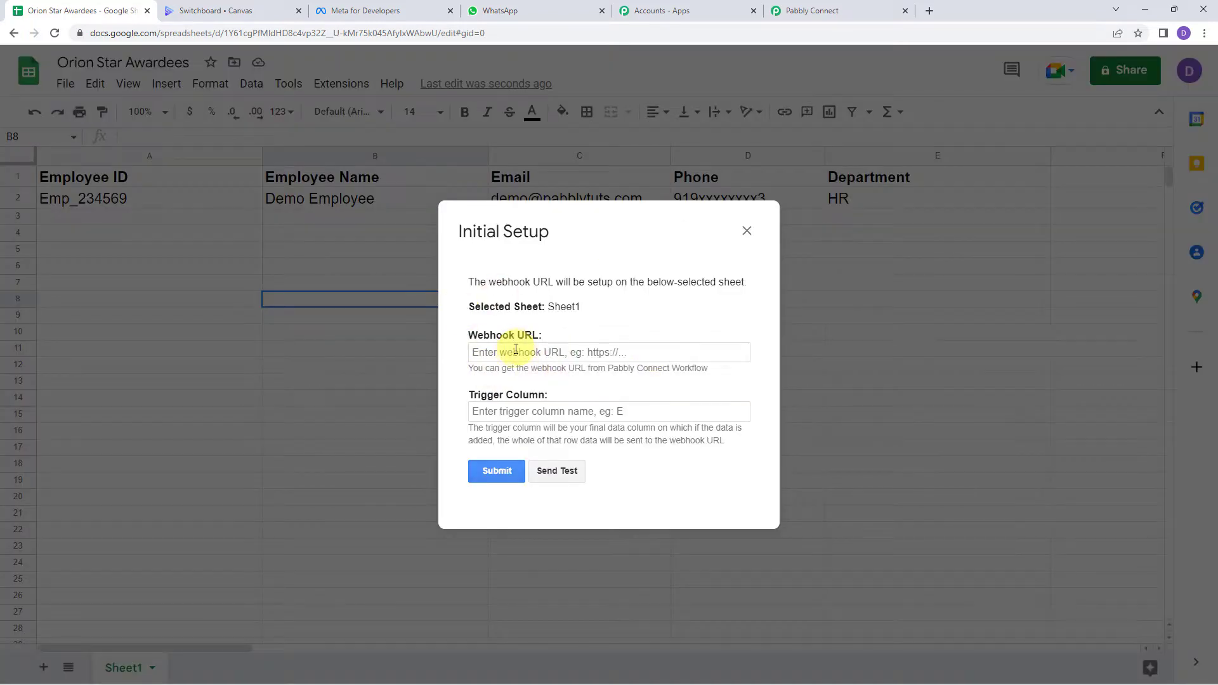
left_click(515, 351)
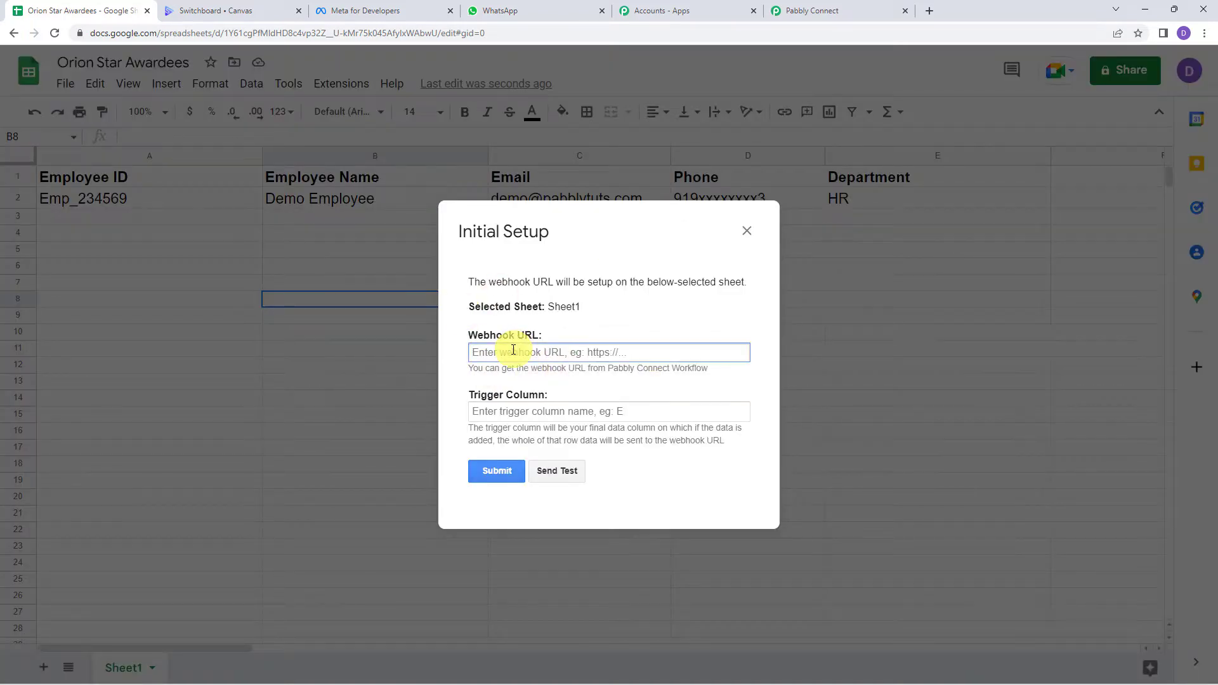
right_click(524, 351)
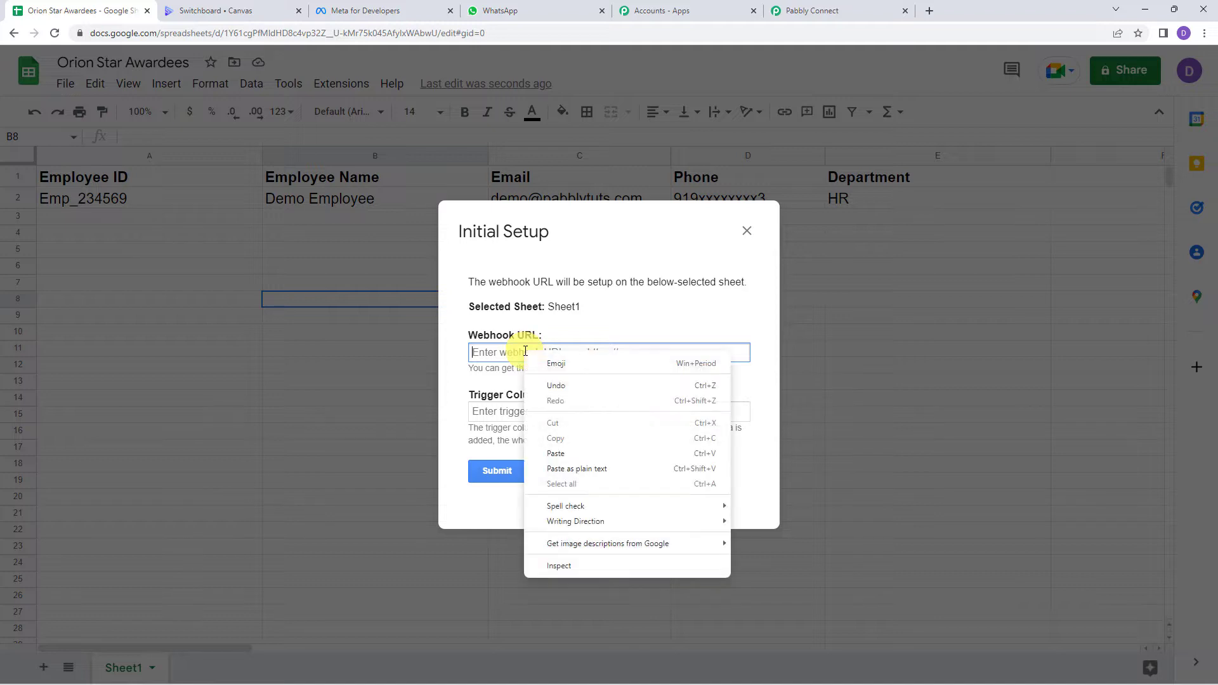
left_click(562, 455)
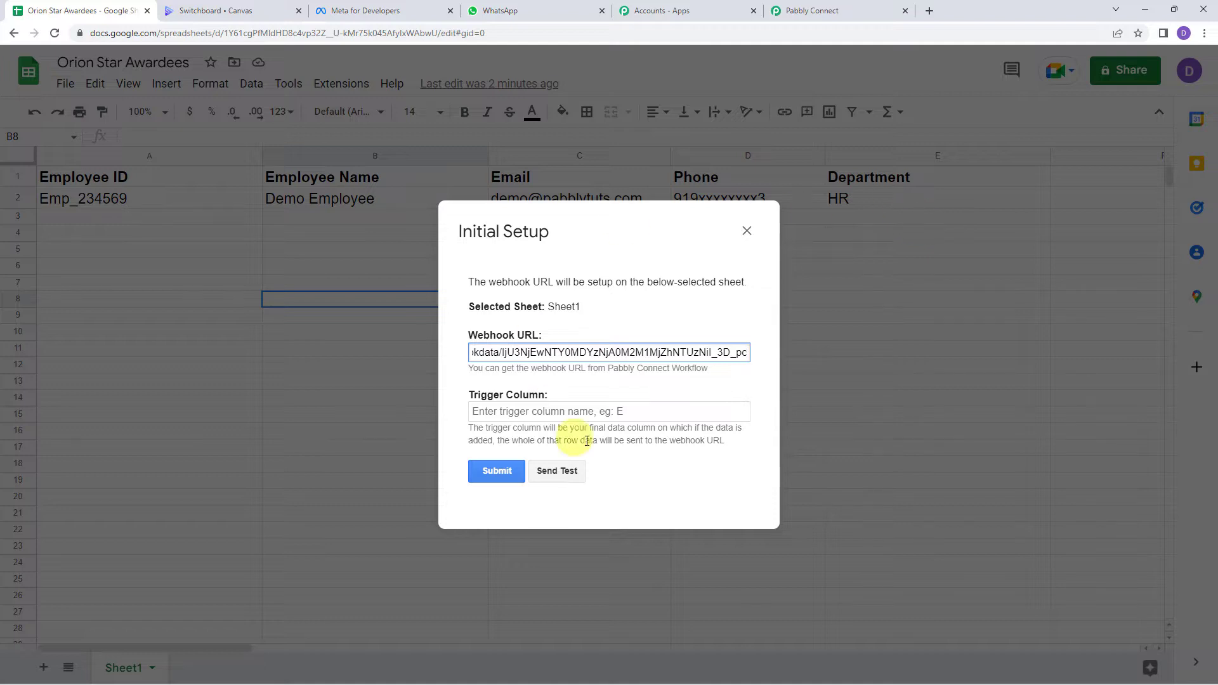
Step: Set the trigger column to E, send a test row, and submit the setup
left_click(538, 411)
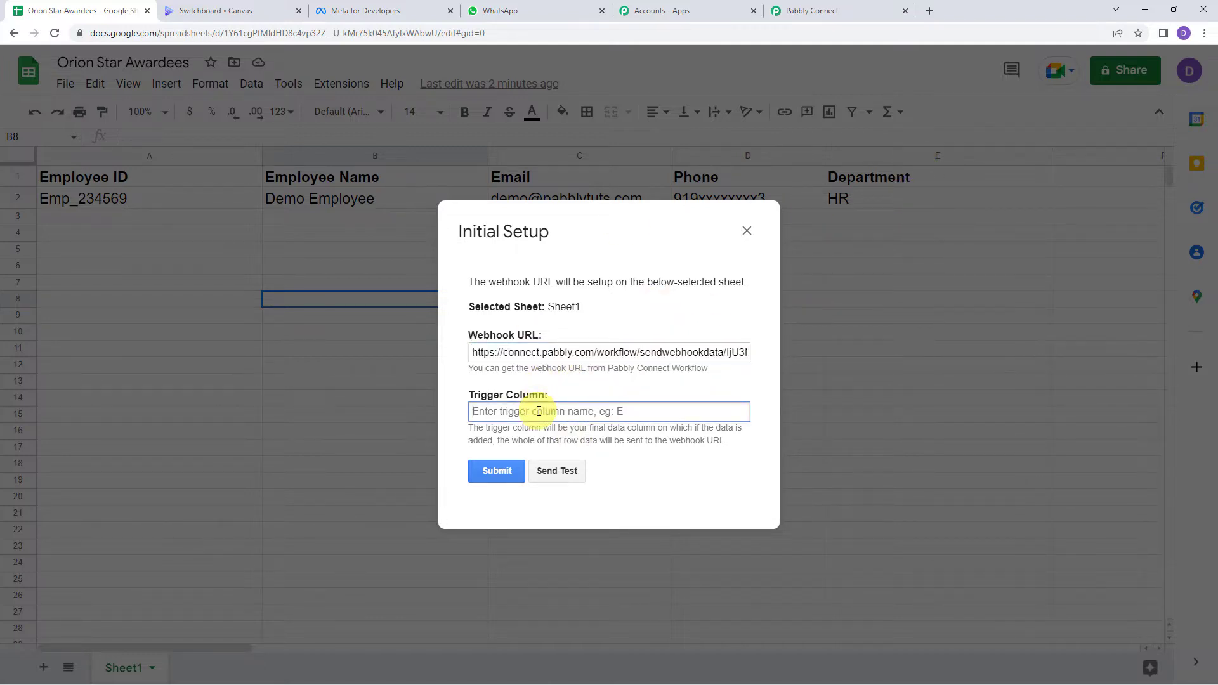
type("E")
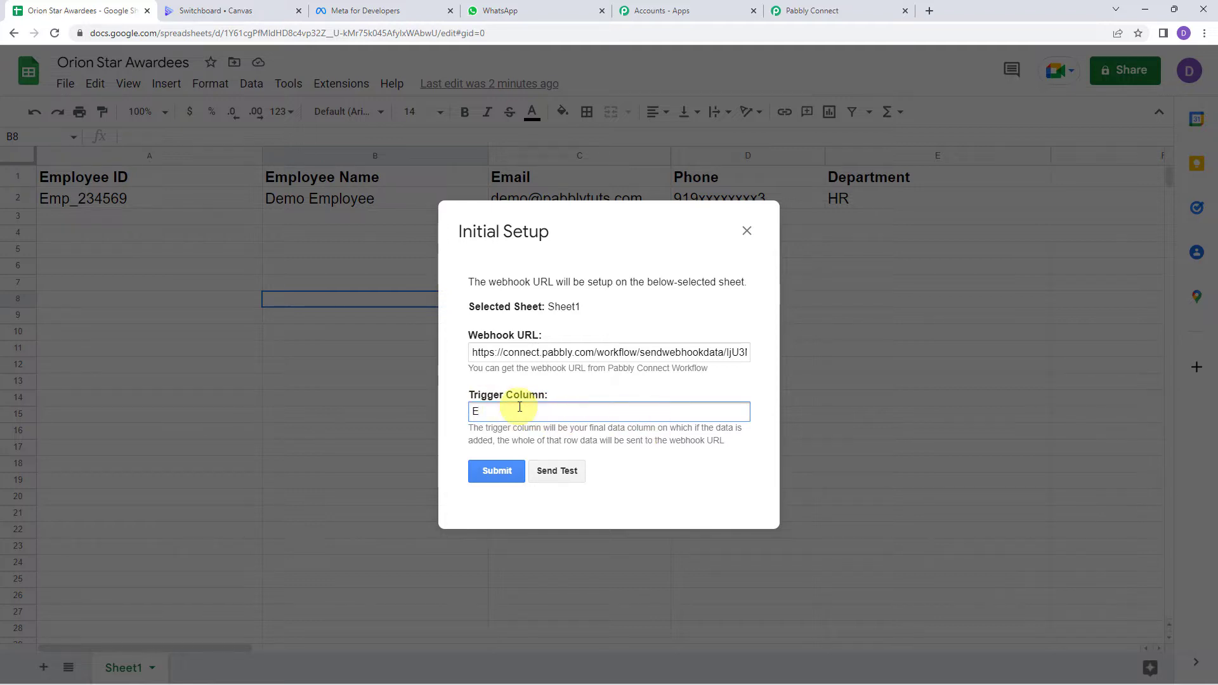
left_click(558, 473)
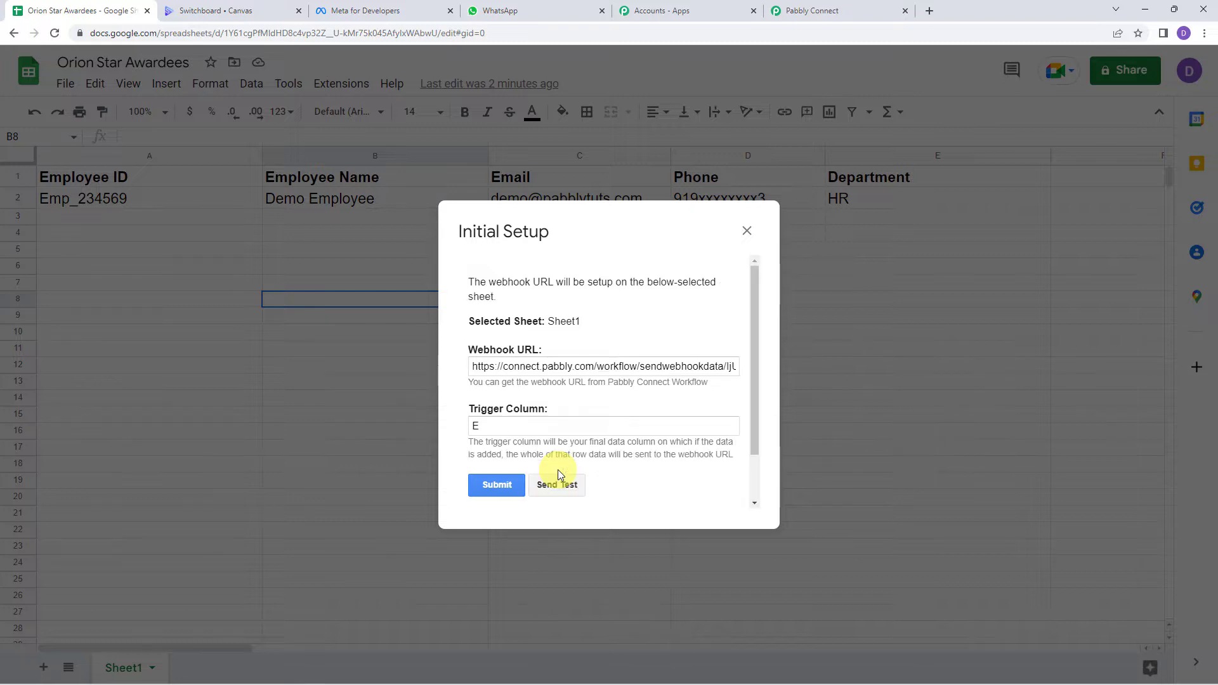
scroll(558, 473, "down", 1)
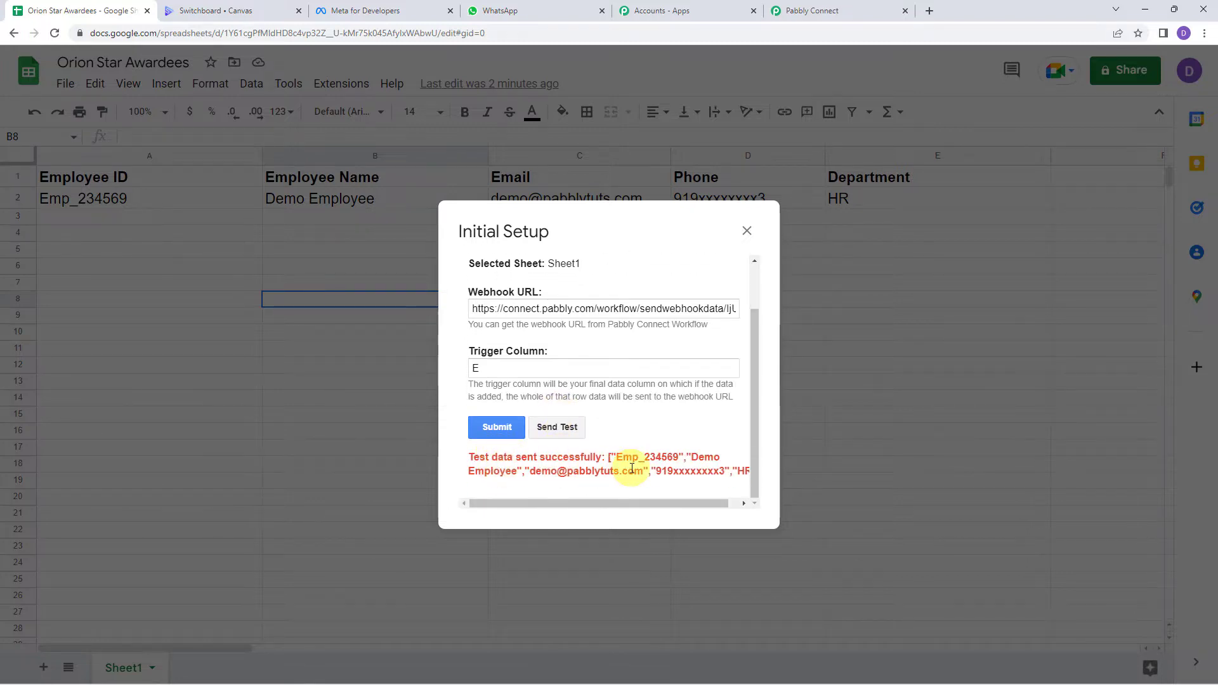
left_click(510, 429)
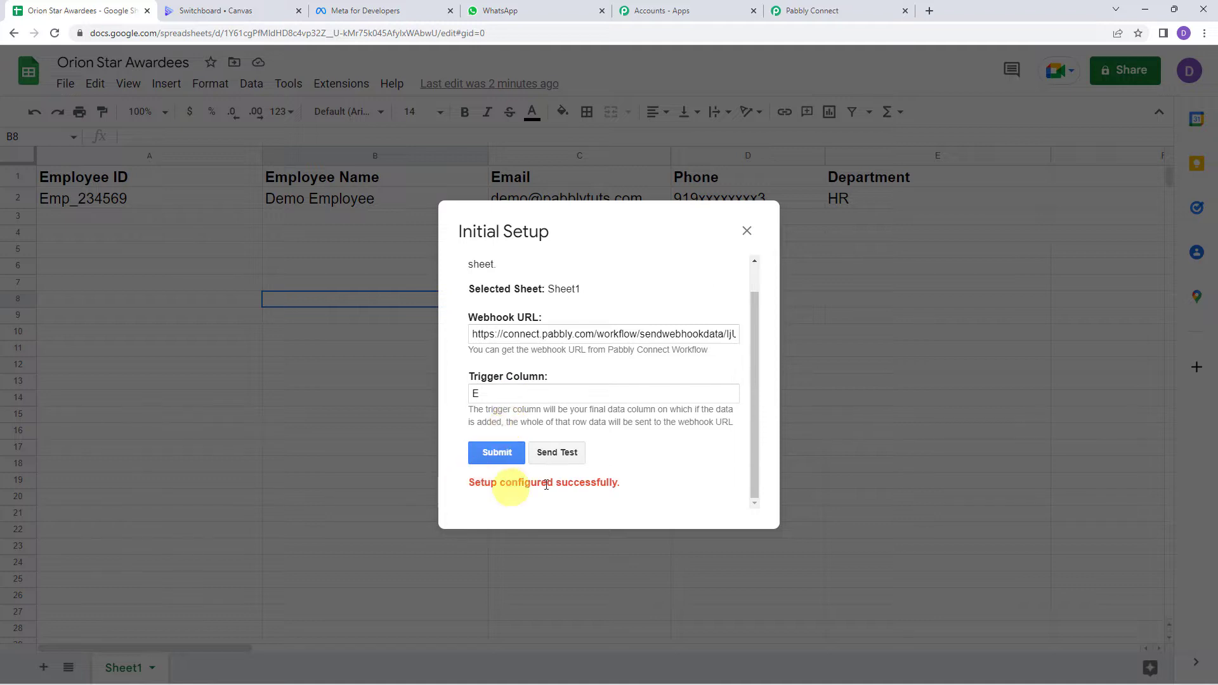
left_click(746, 230)
Step: Enable Send On Event in the webhook add-on and go back to Pabbly Connect
left_click(341, 83)
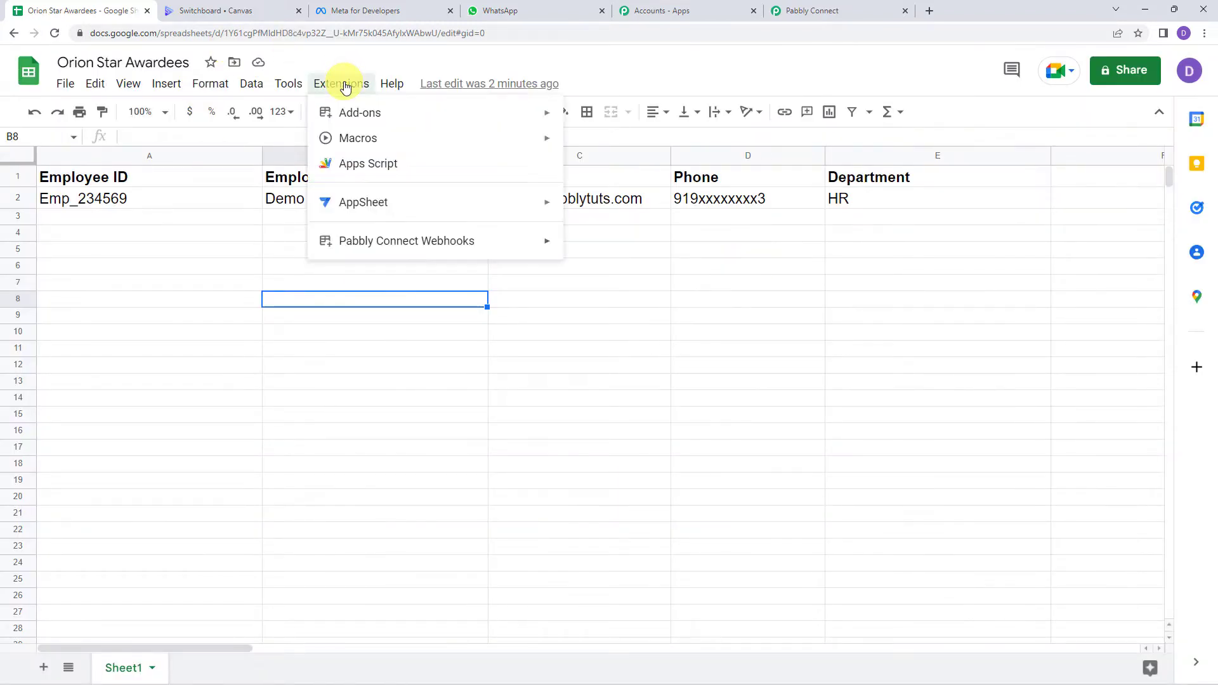
mouse_move(400, 253)
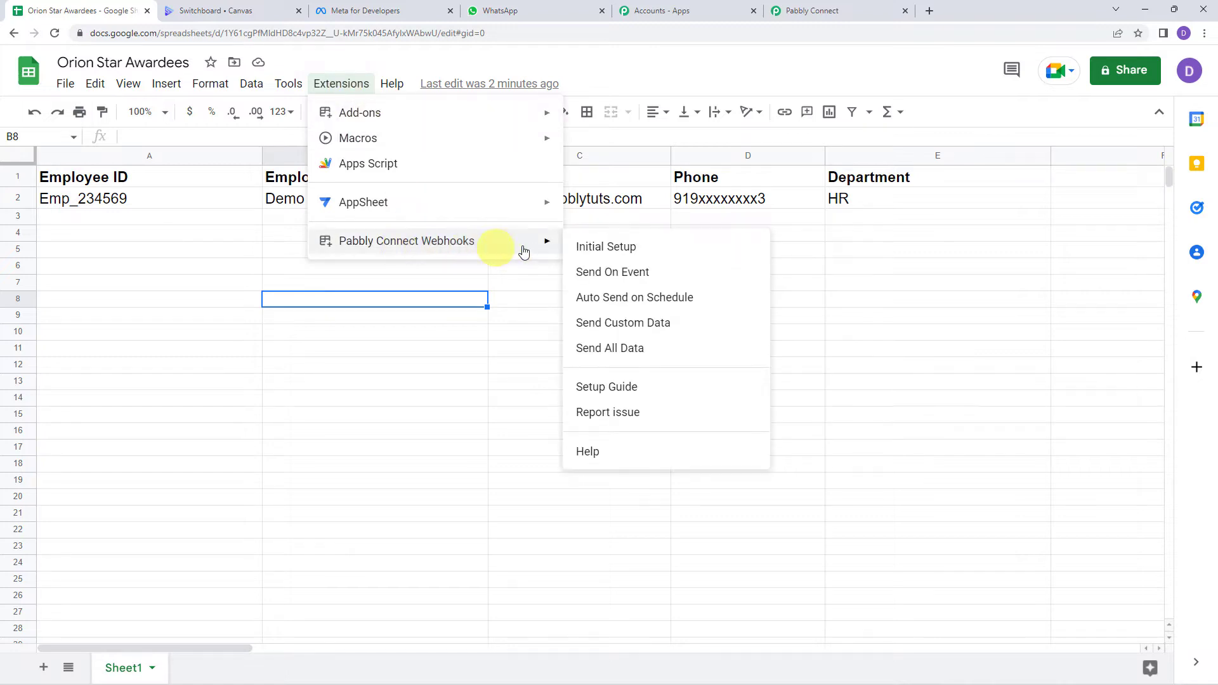
left_click(613, 274)
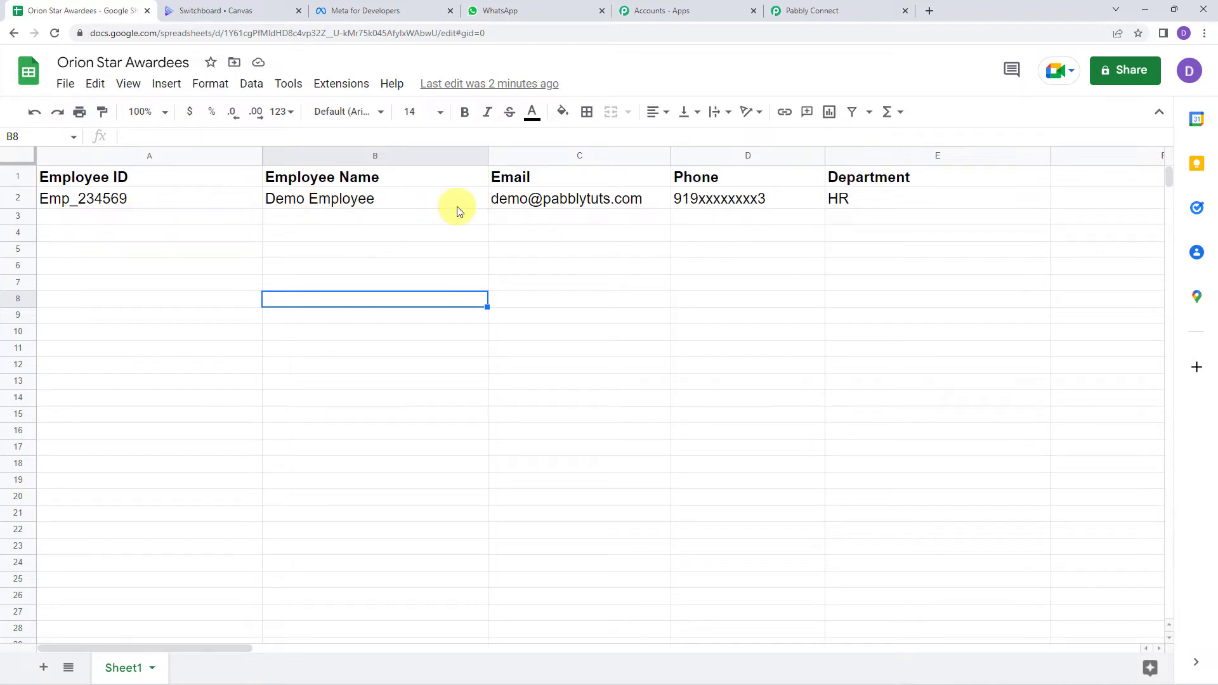
left_click(326, 83)
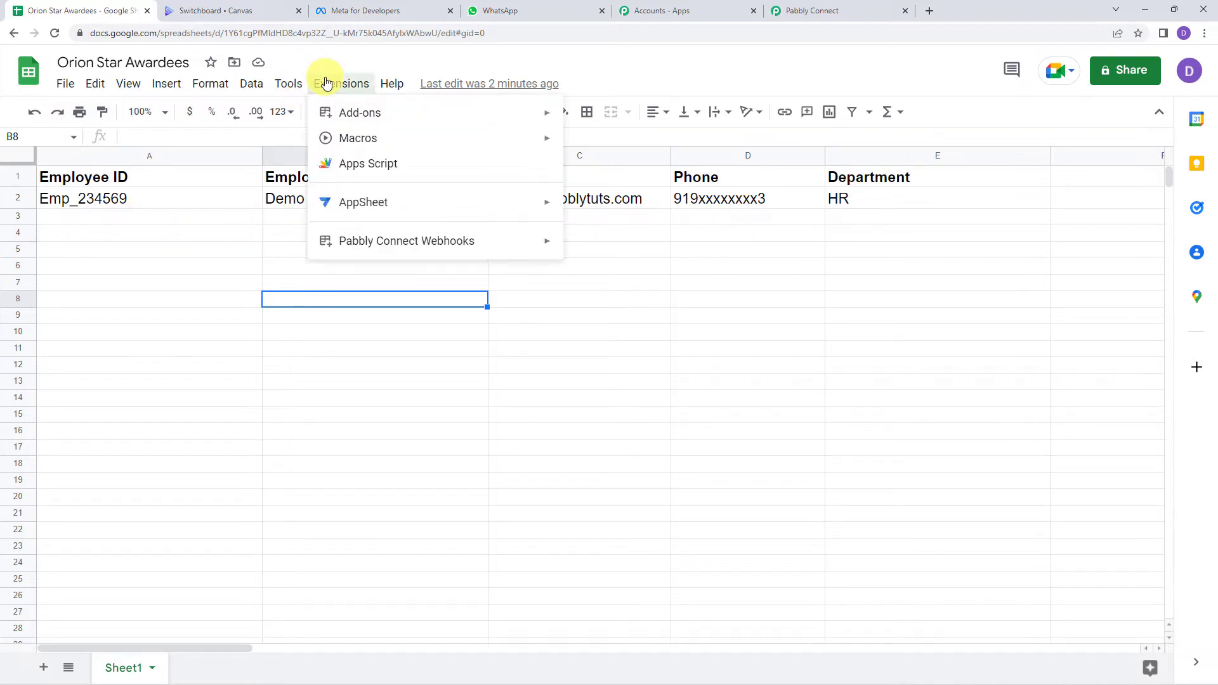
mouse_move(553, 246)
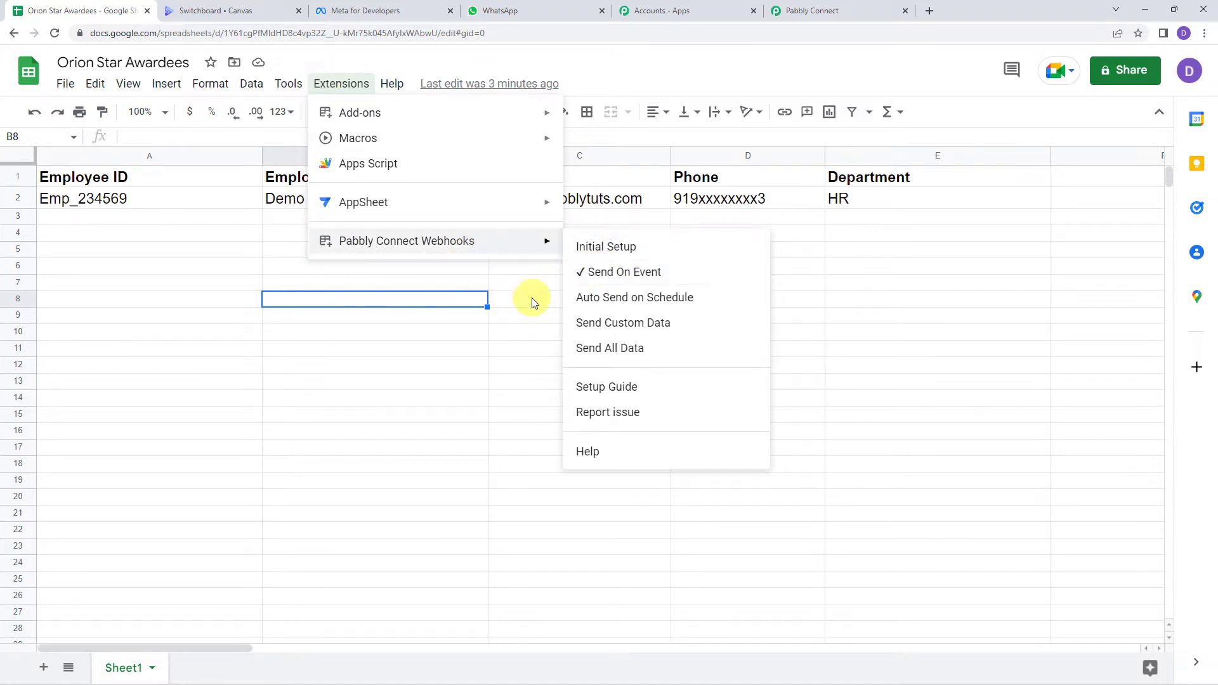
left_click(583, 273)
left_click(849, 11)
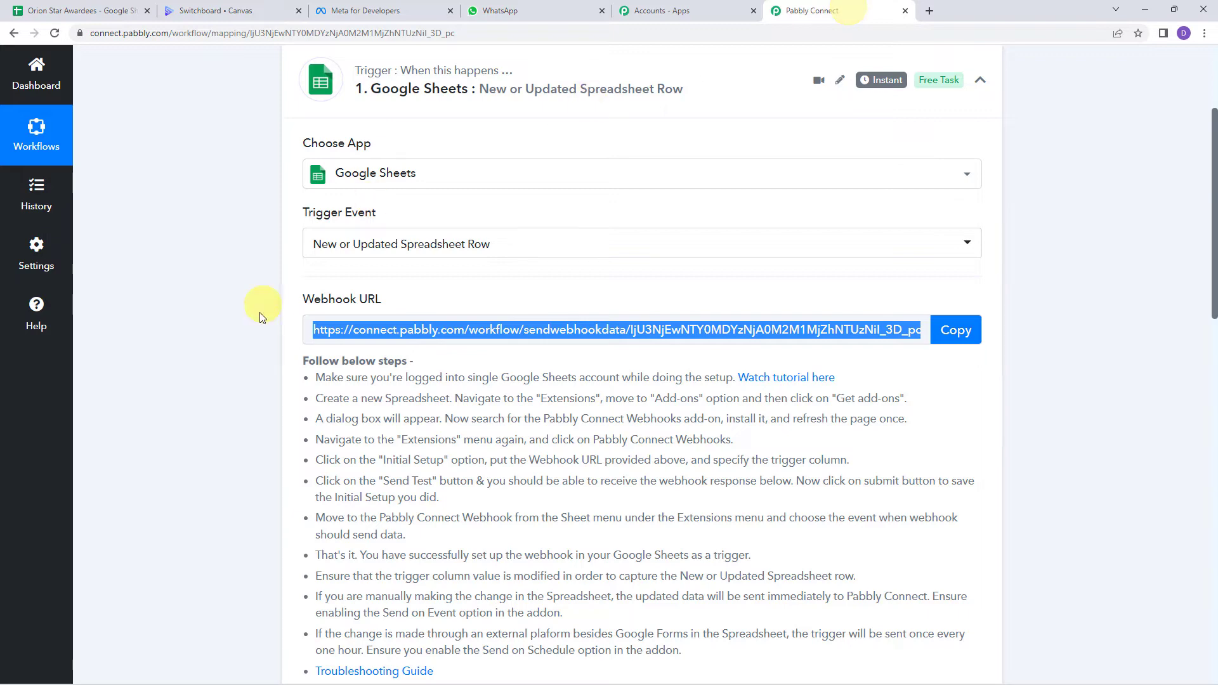
Step: Check the captured TriggerColumn, spreadsheet name, spreadsheet ID, sheet name and row values
scroll(253, 351, "down", 10)
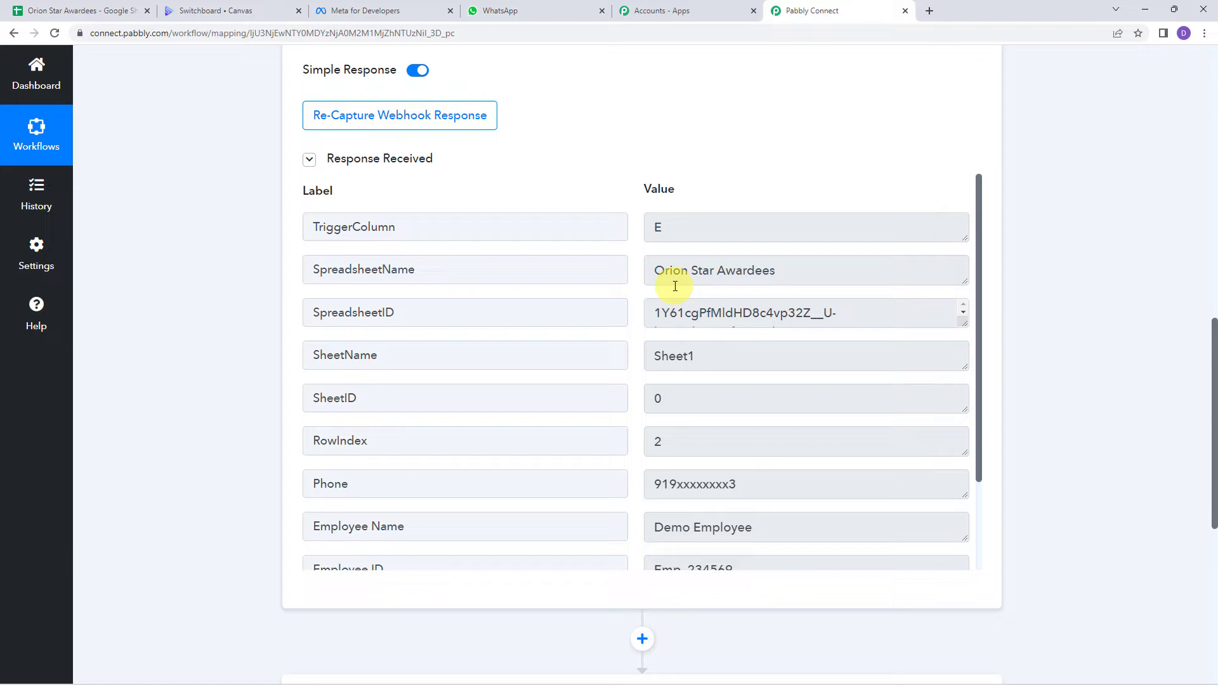
left_click(727, 222)
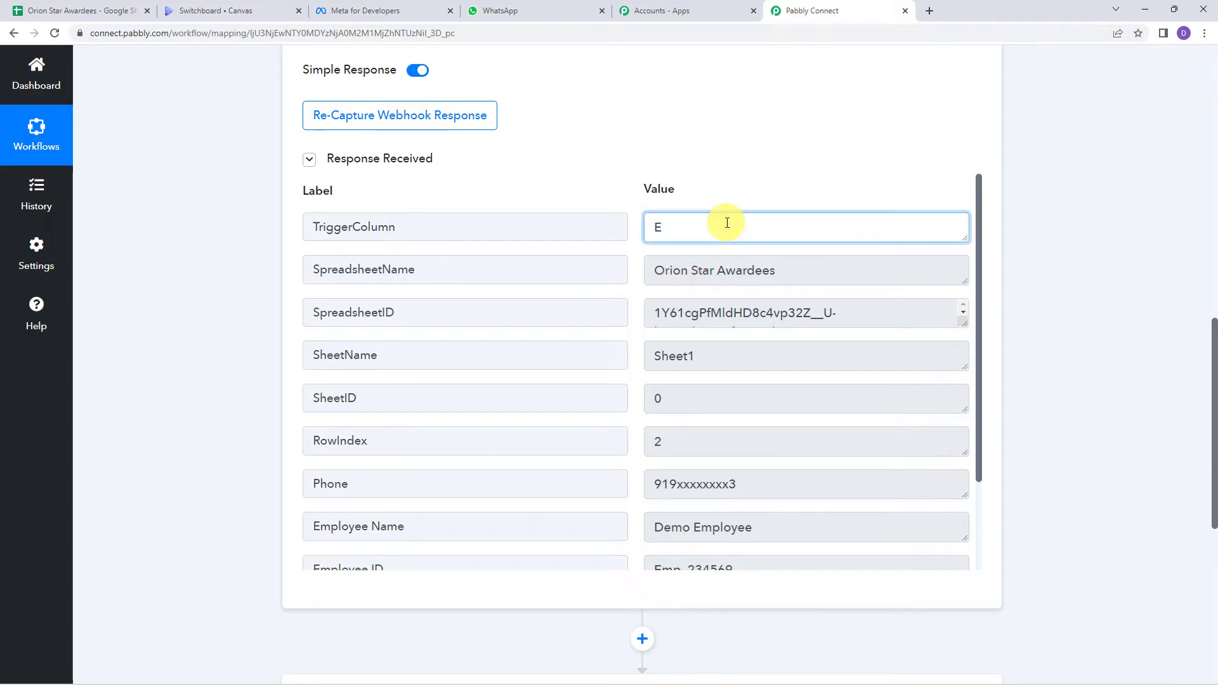
left_click(818, 271)
left_click(855, 317)
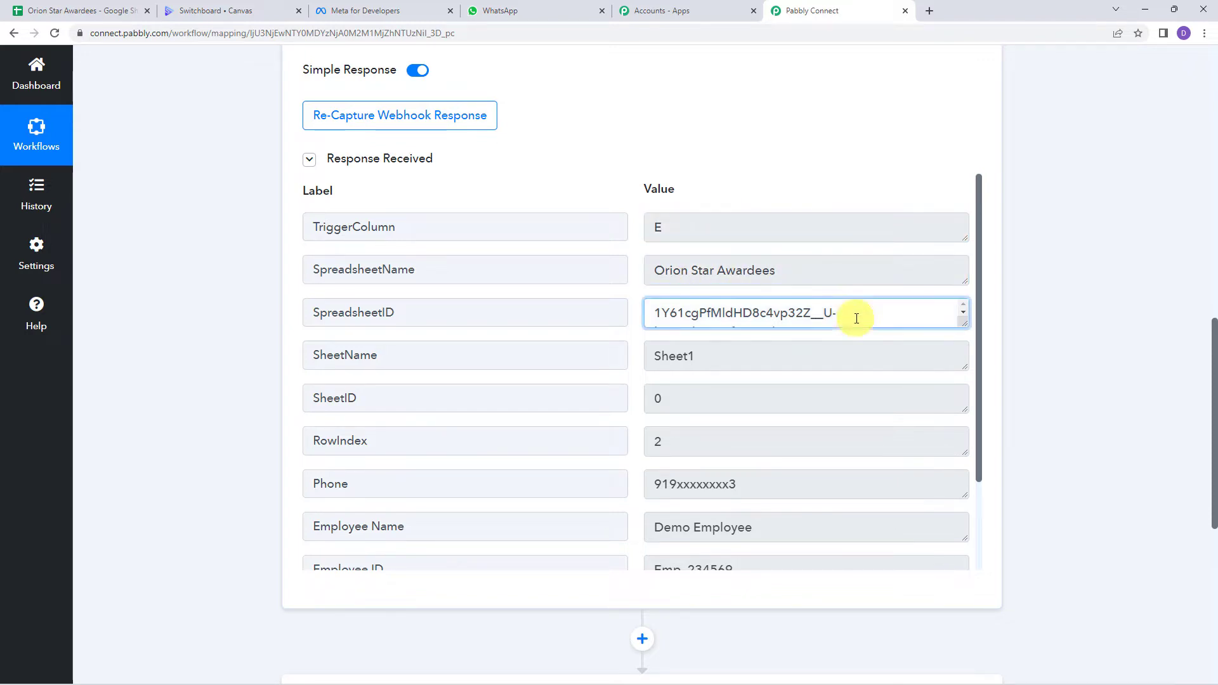
left_click(735, 363)
scroll(736, 364, "down", 2)
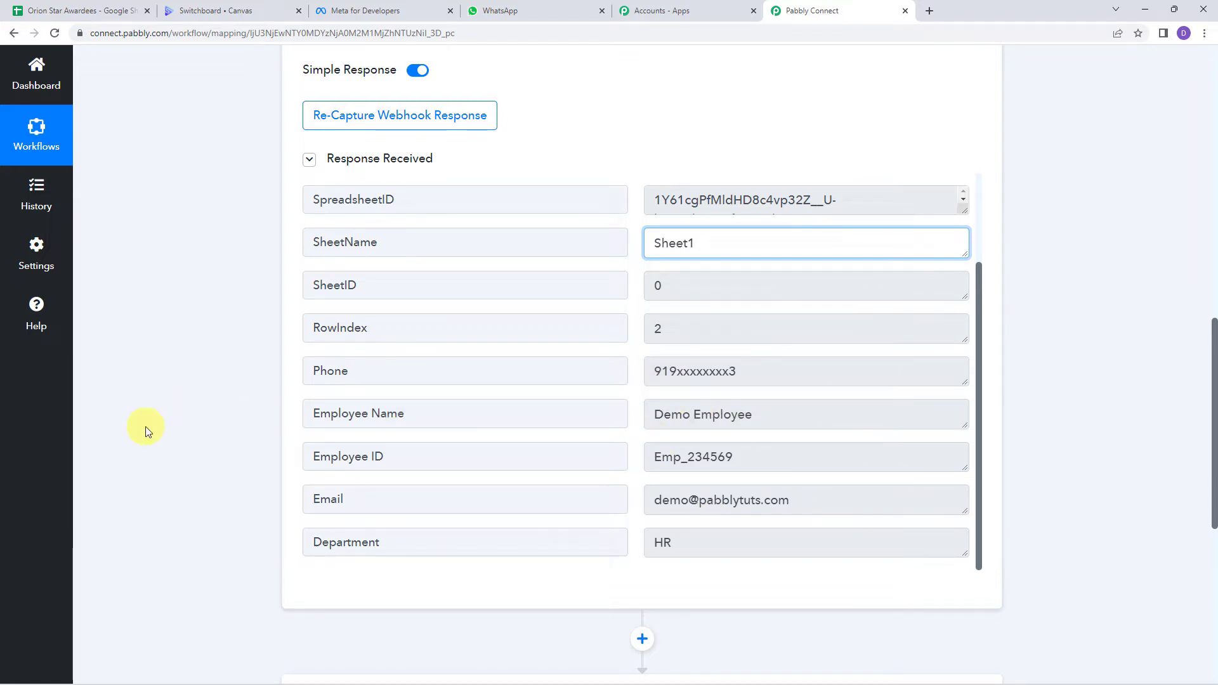
scroll(144, 427, "down", 5)
Step: Set step 2 to Switchboard Canvas with the Create Image(s) event and start connecting an account
left_click(544, 413)
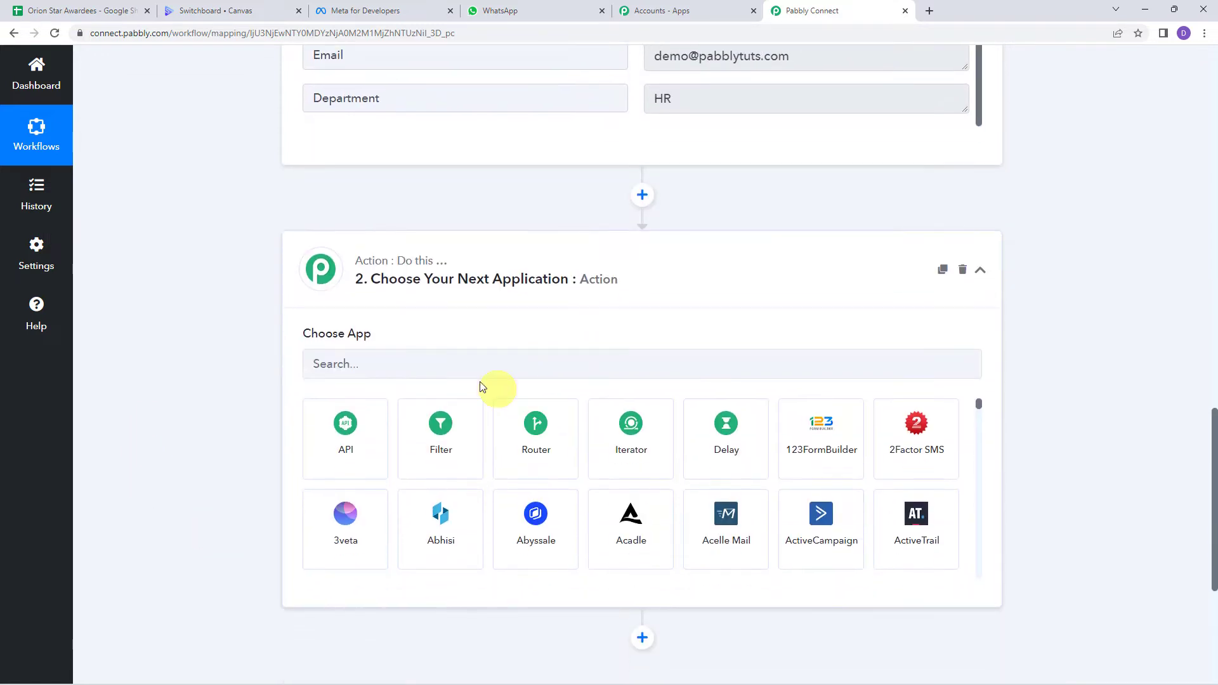
left_click(456, 370)
type("swit")
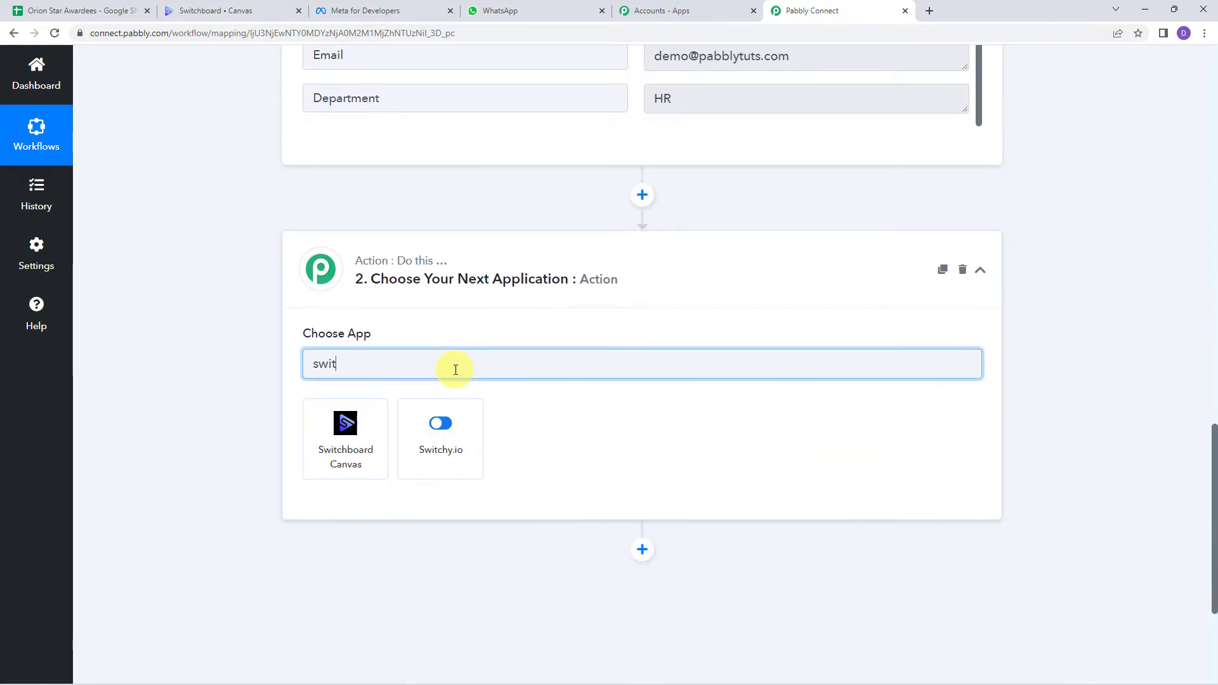
left_click(375, 457)
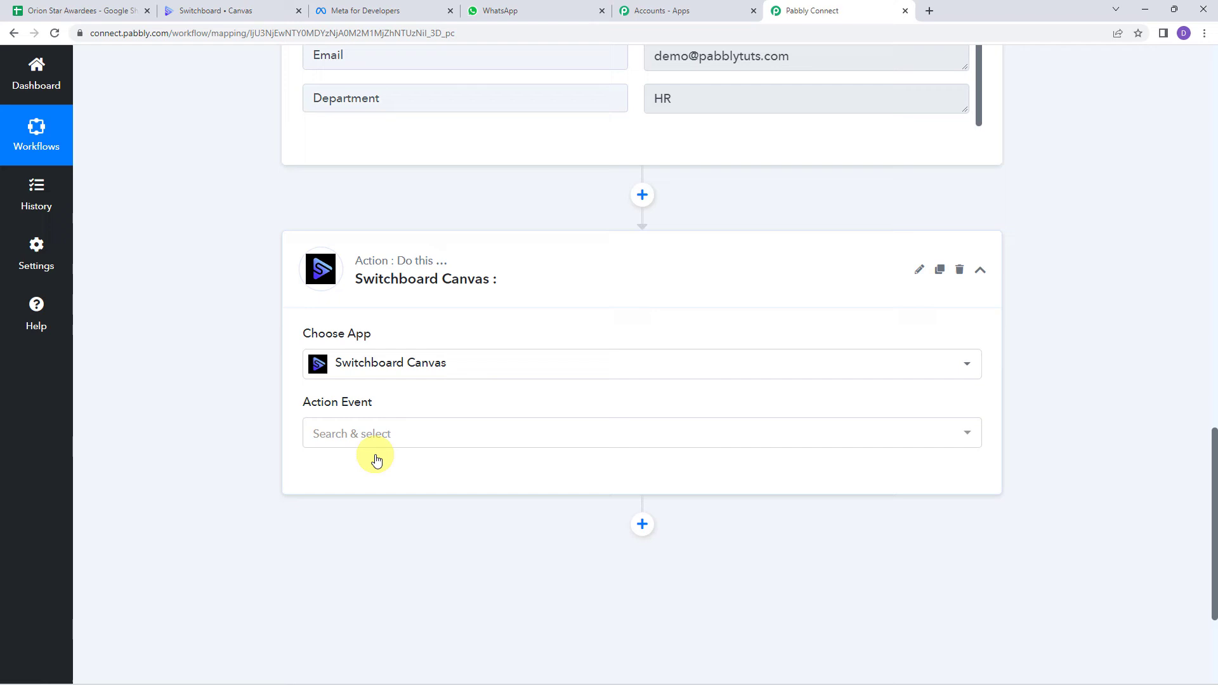
left_click(335, 436)
left_click(383, 513)
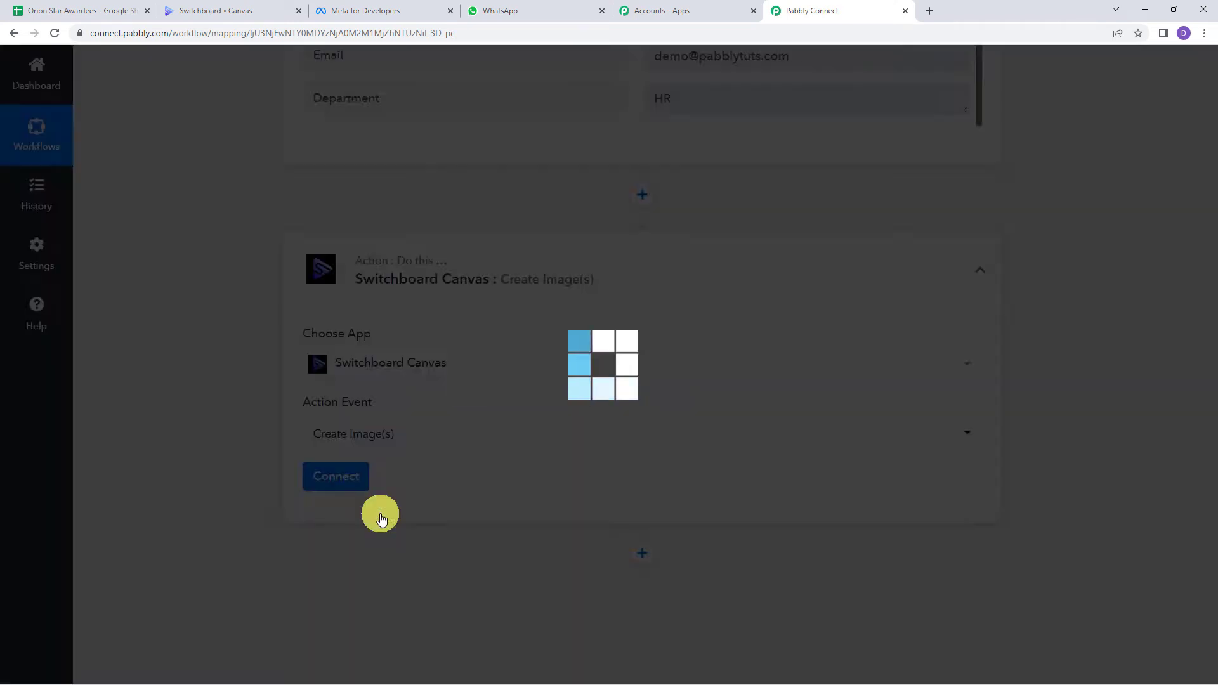
left_click(339, 477)
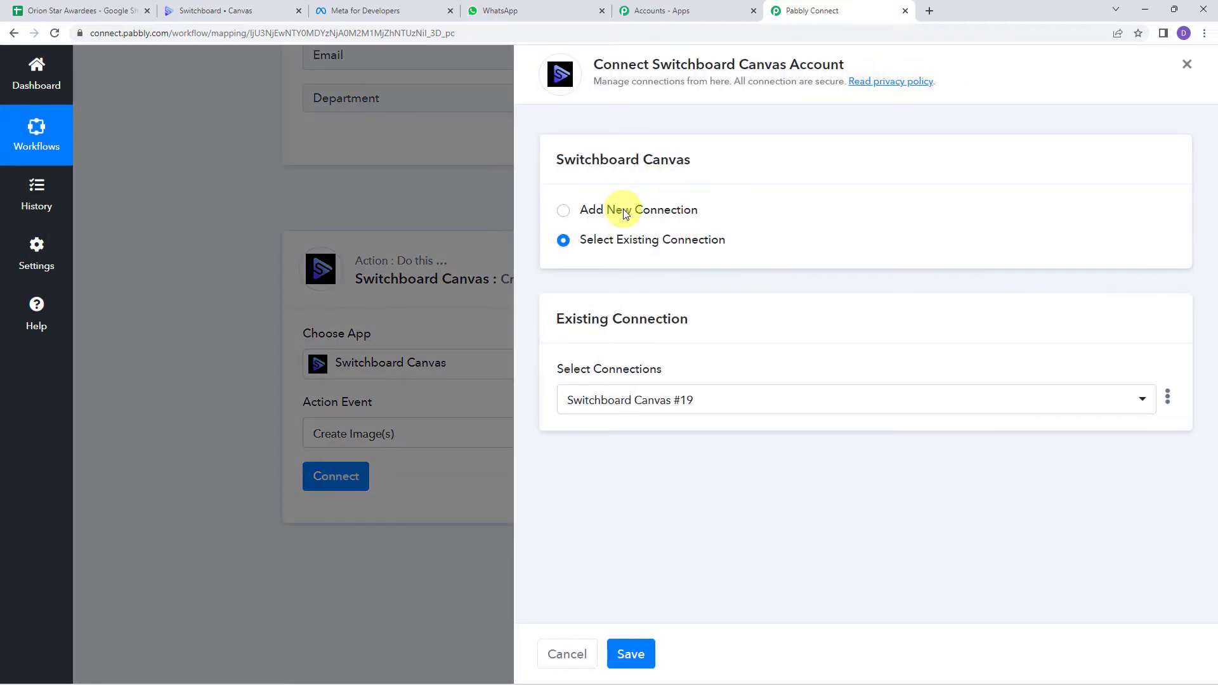
Step: Add a new Switchboard Canvas connection by copying the account's API key from Switchboard and saving it
left_click(625, 211)
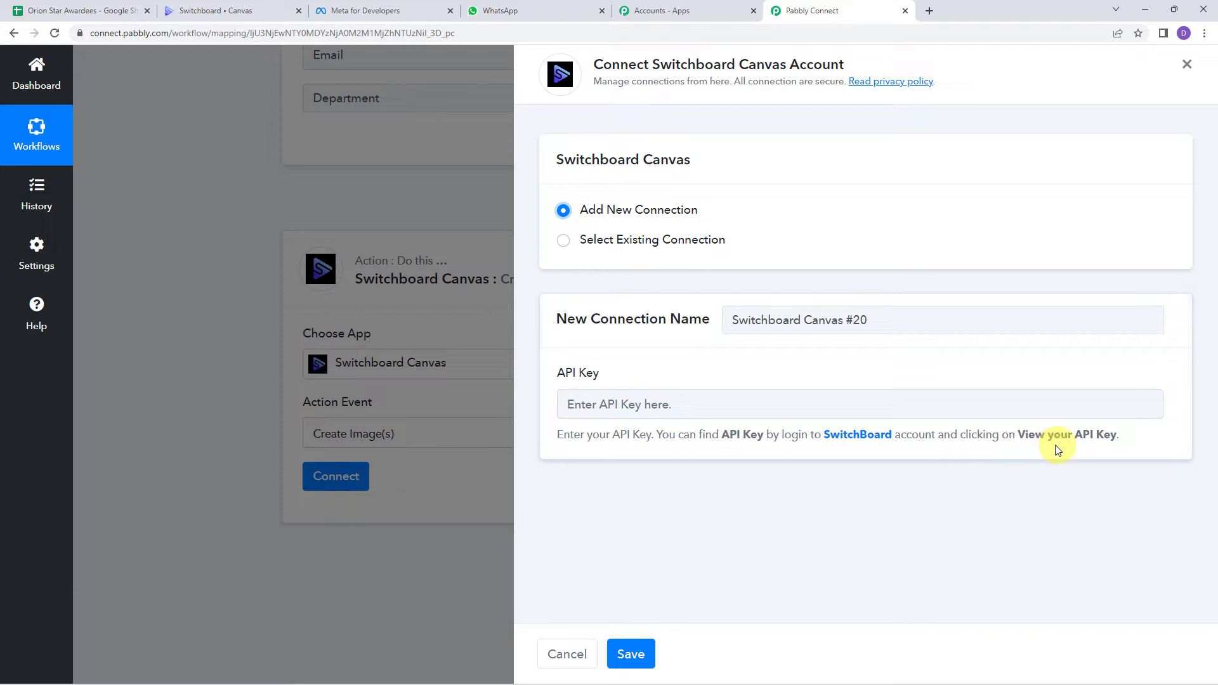
left_click(226, 12)
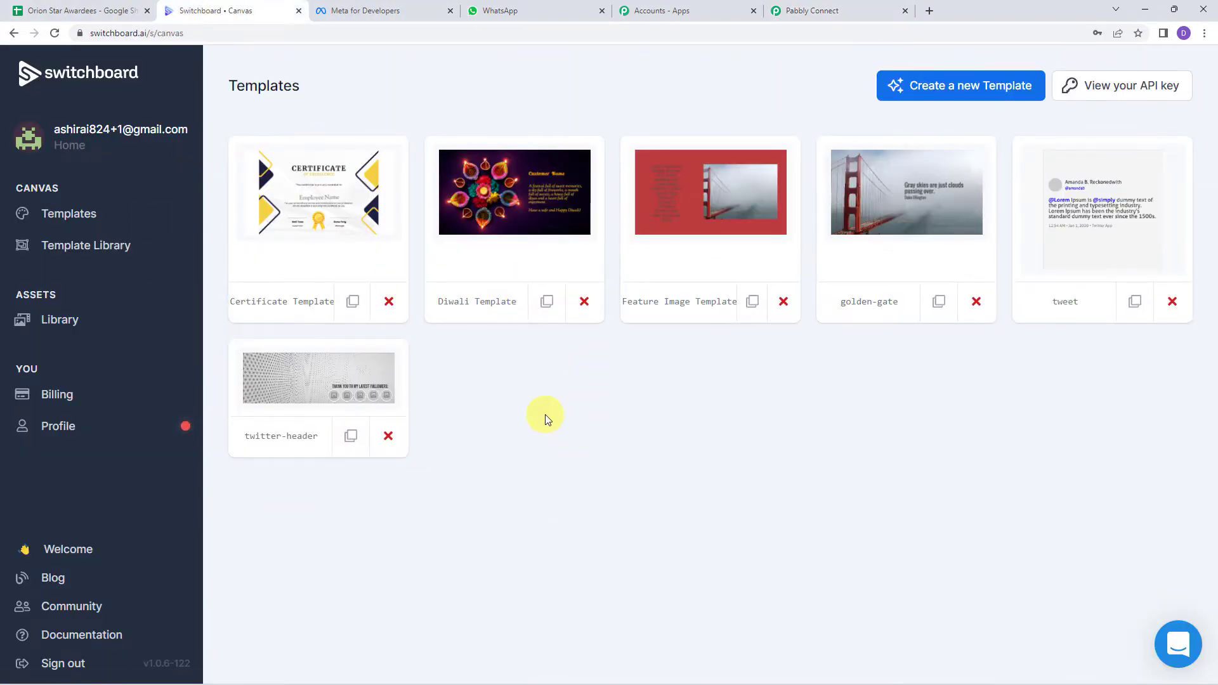
left_click(1154, 91)
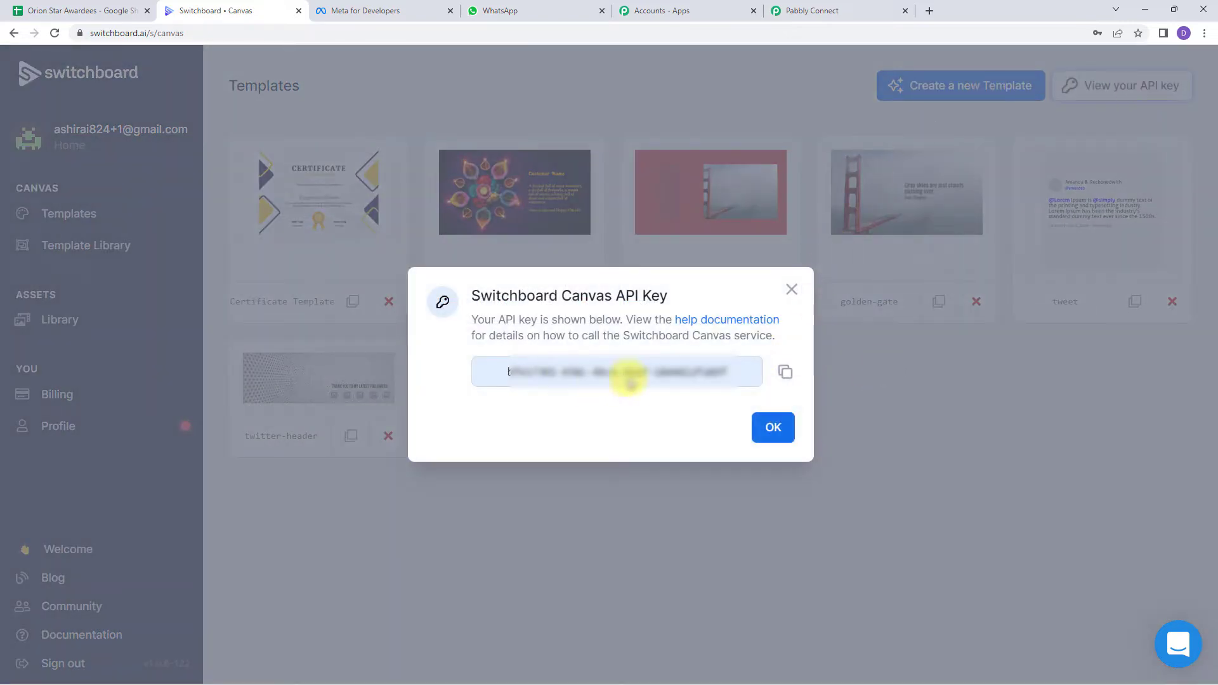
left_click(784, 374)
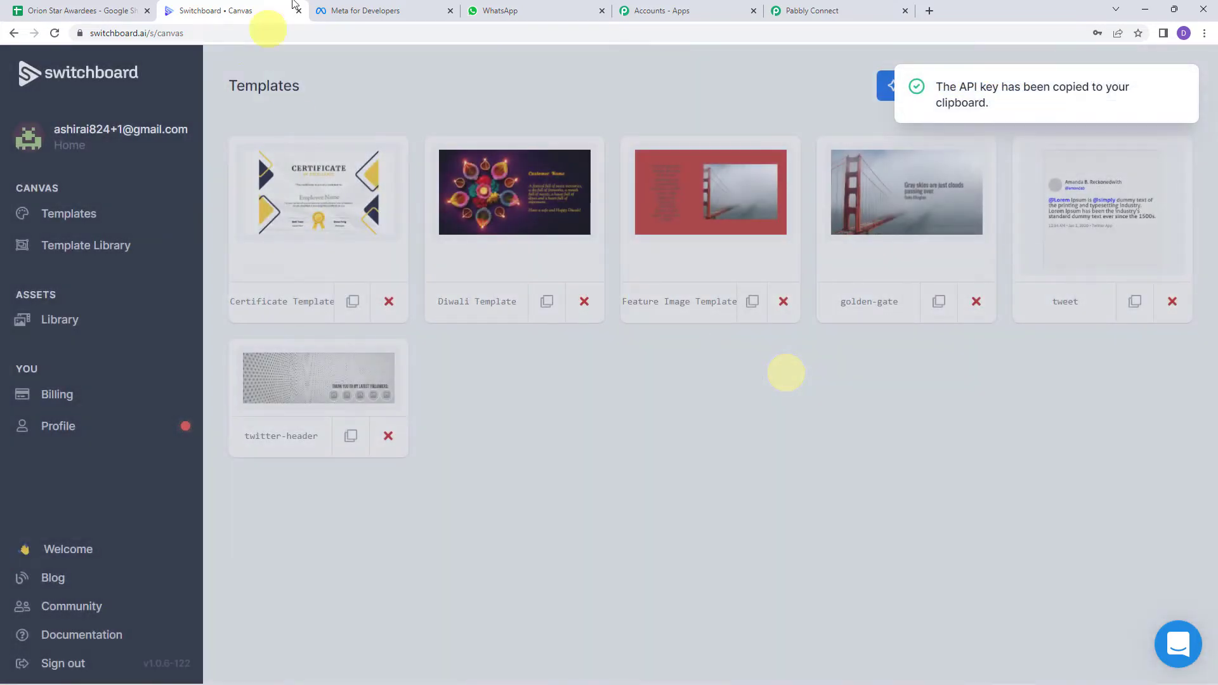
left_click(812, 11)
right_click(590, 409)
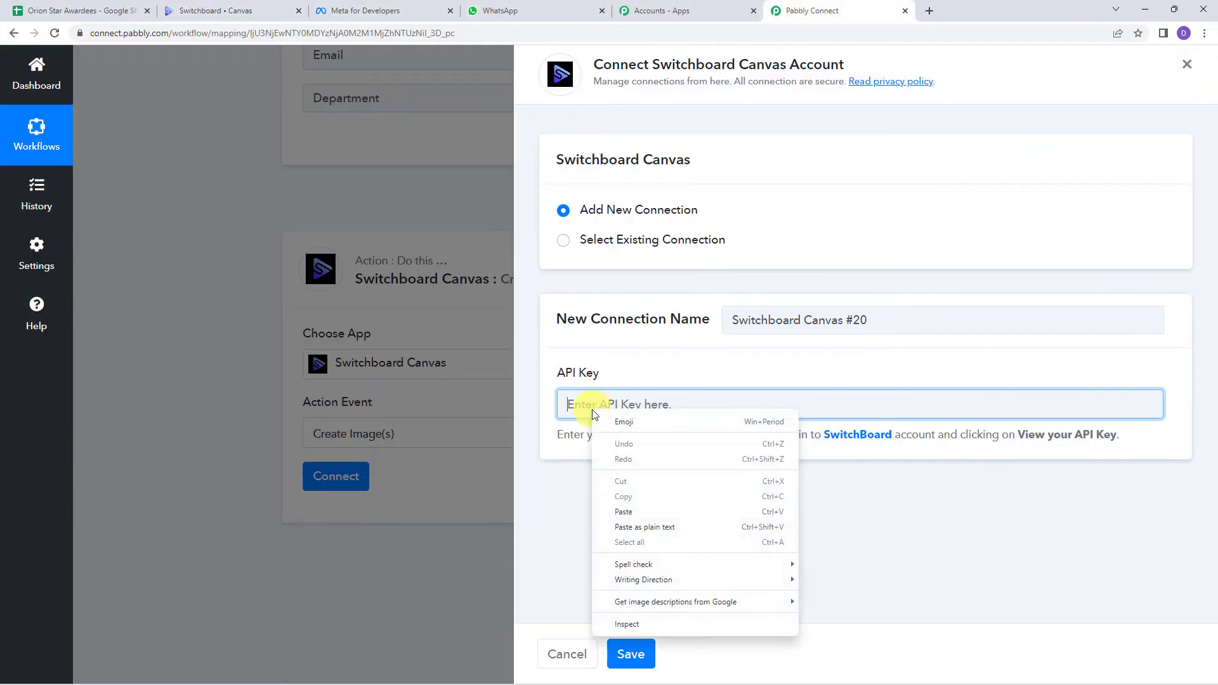
left_click(623, 511)
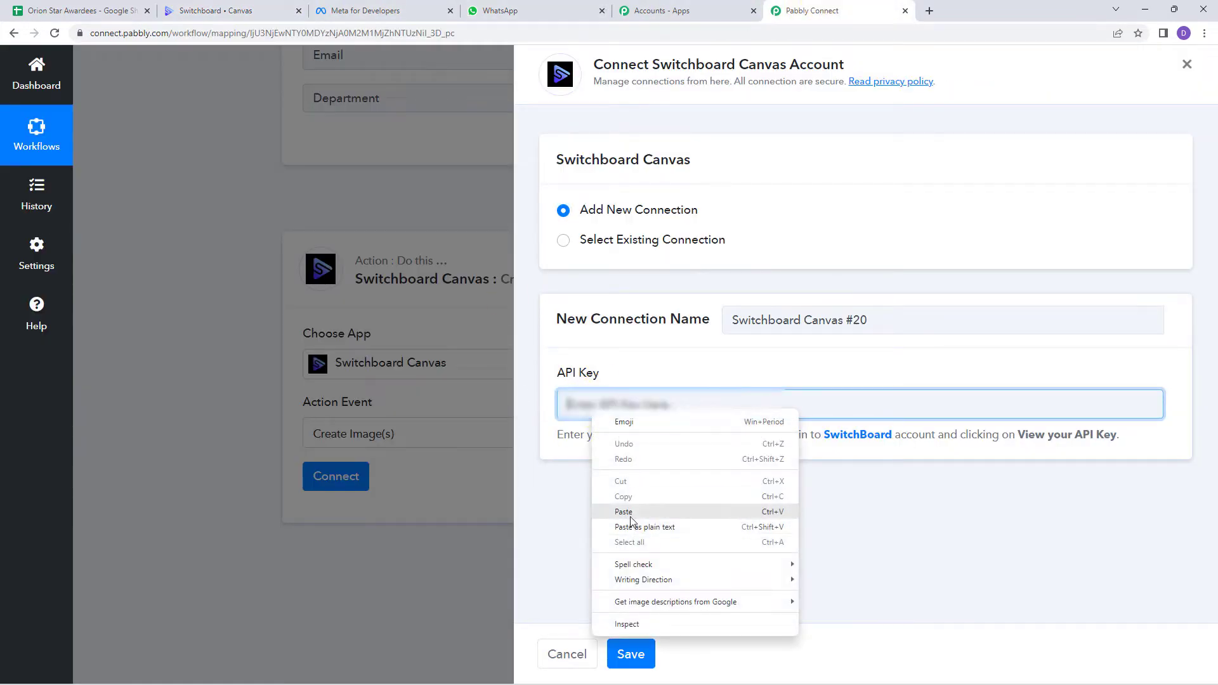
left_click(632, 656)
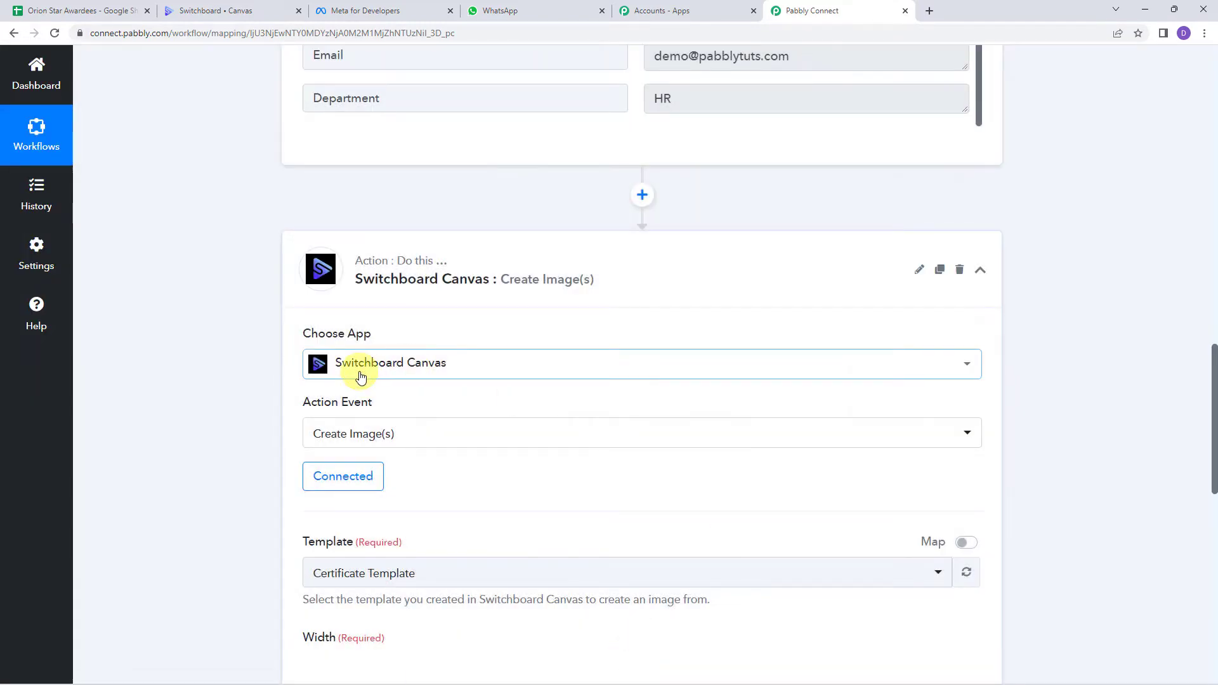
Step: Keep Certificate Template as the chosen template and switch to the Switchboard Canvas templates page
scroll(498, 460, "down", 4)
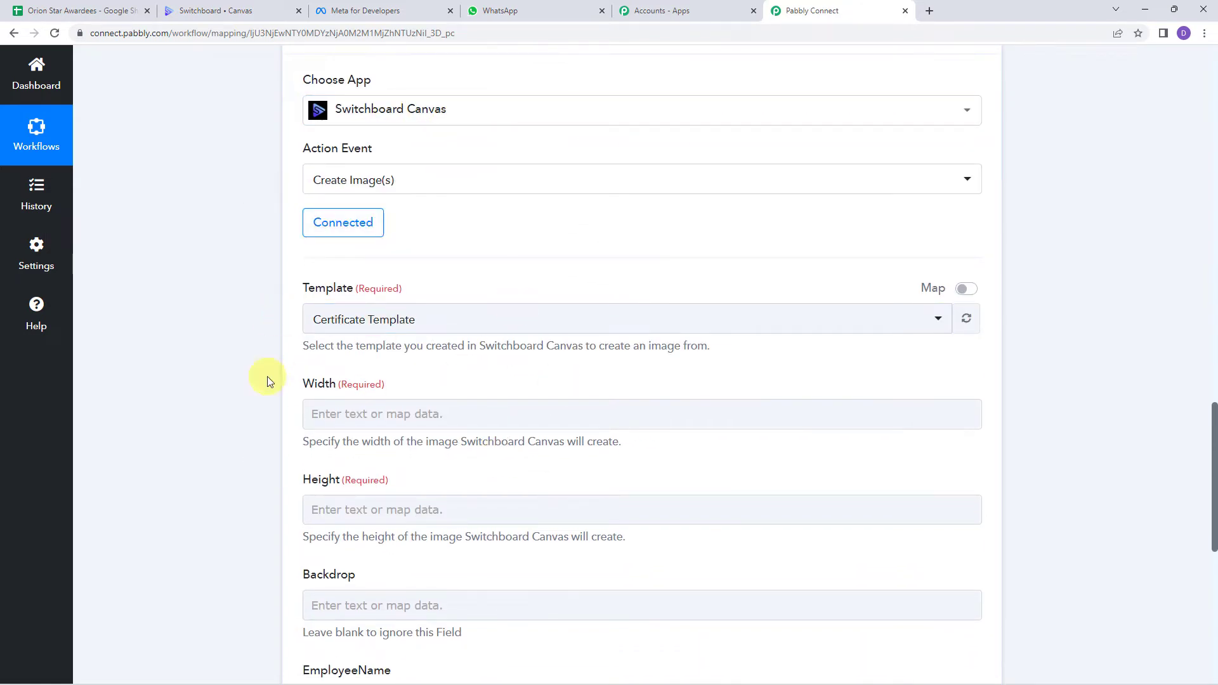
left_click(329, 330)
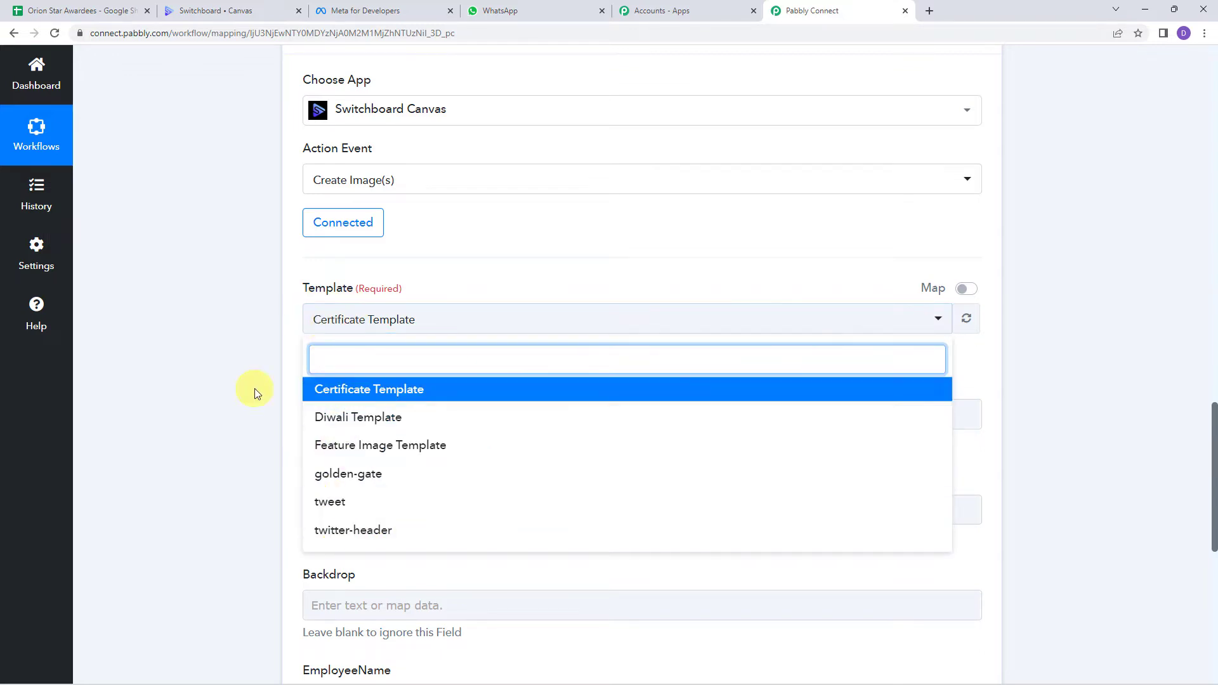
left_click(213, 322)
left_click(213, 6)
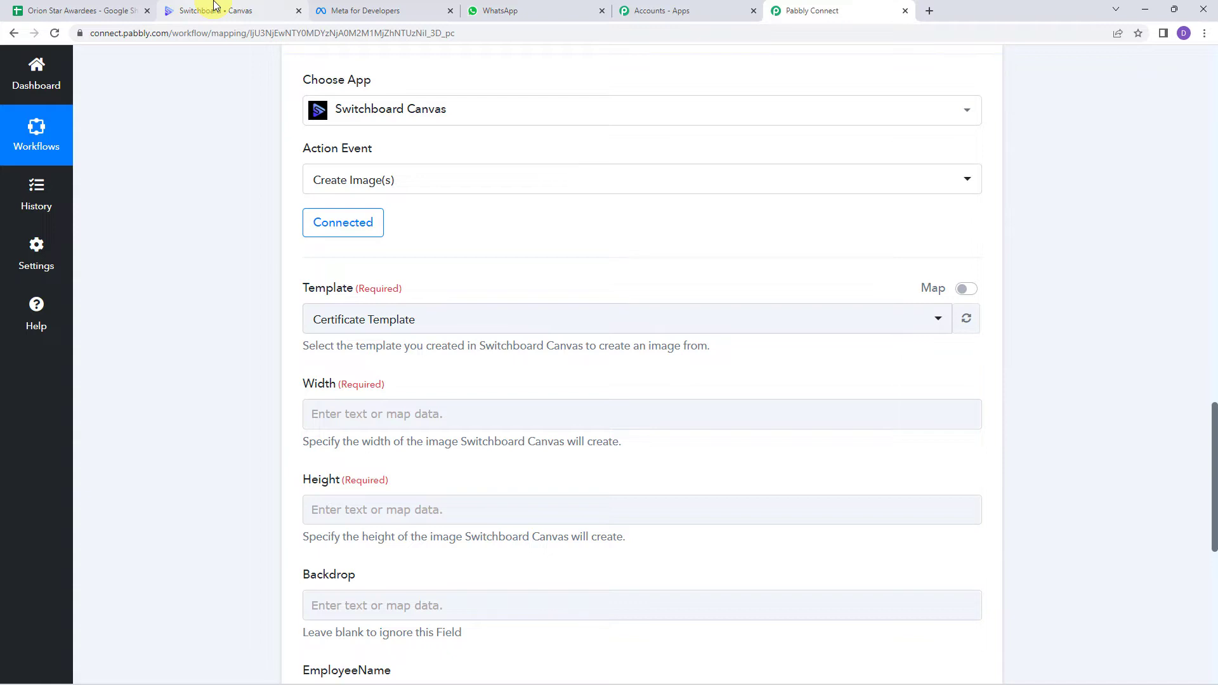
left_click(214, 6)
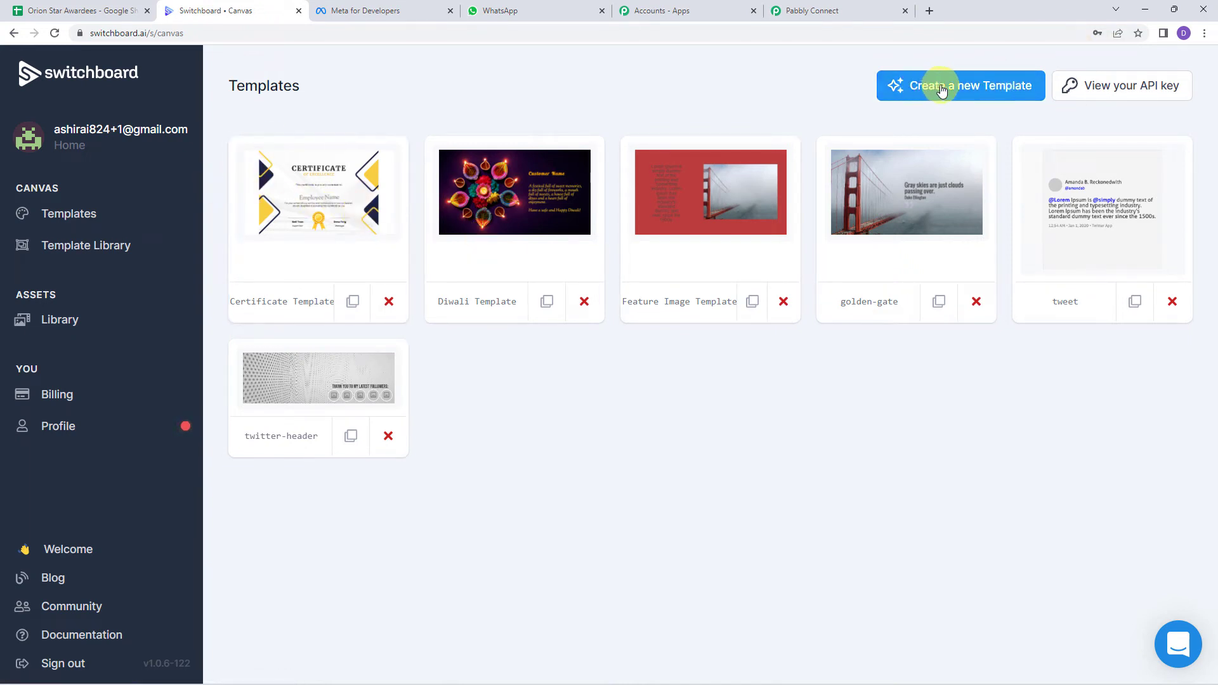
Step: Cancel the new canvas template and open Certificate Template in the editor instead
left_click(975, 91)
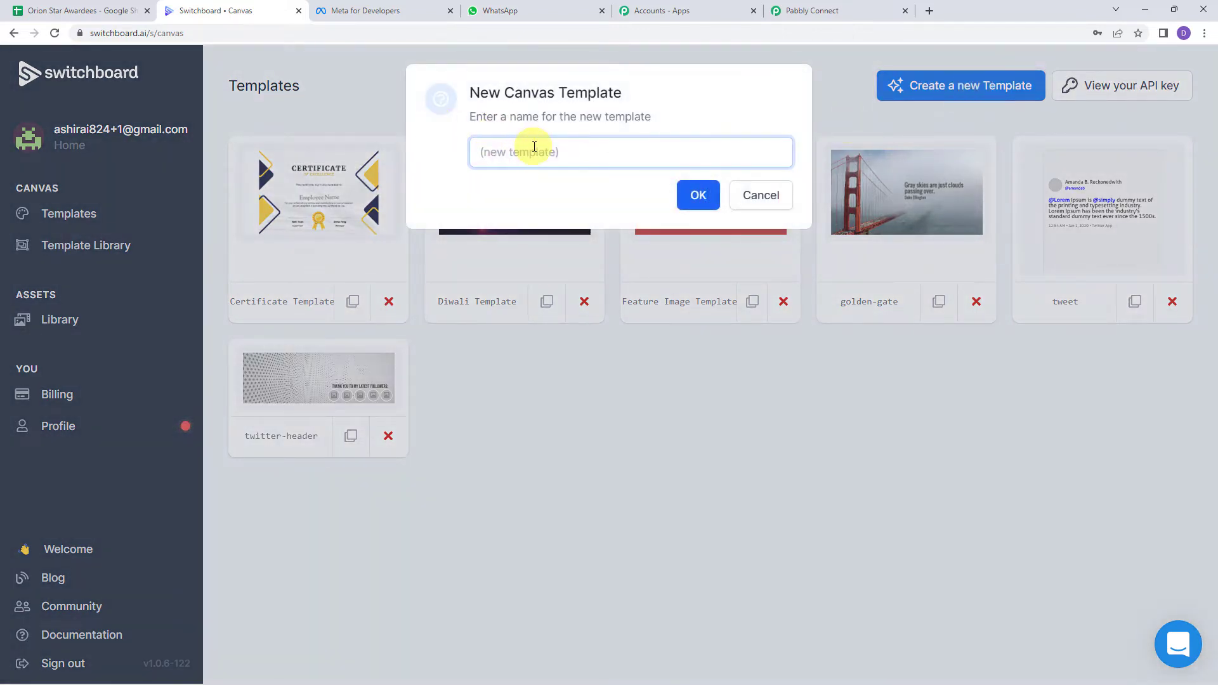
left_click(705, 199)
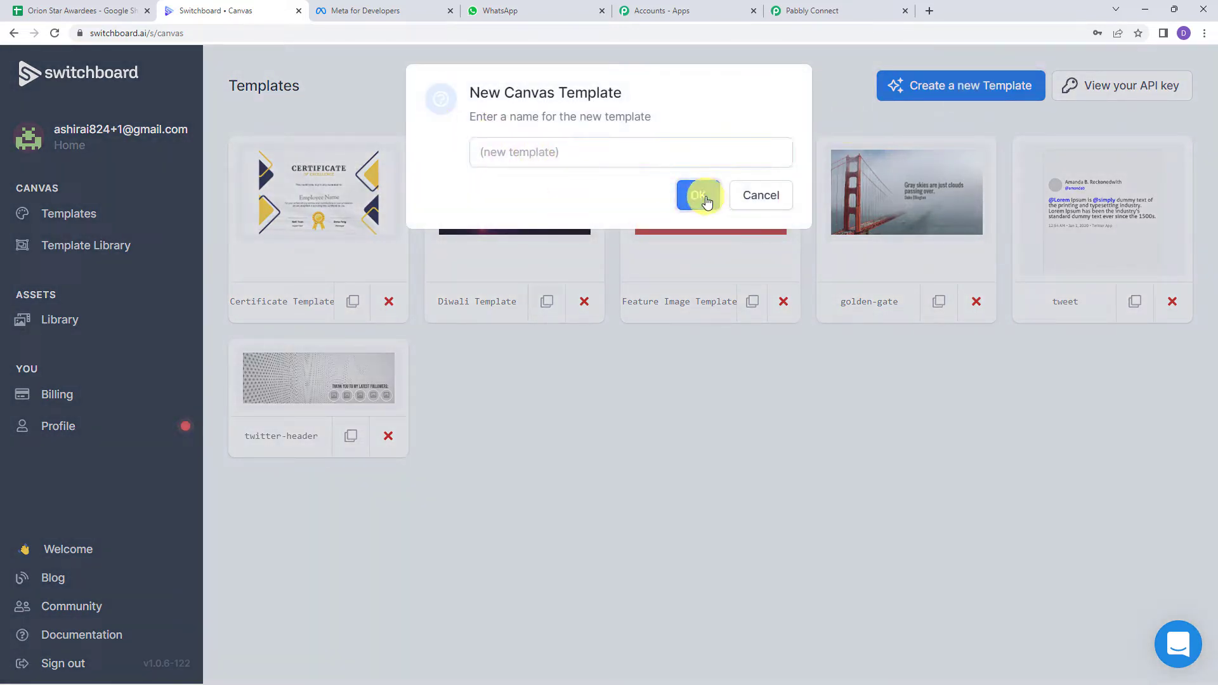
left_click(760, 198)
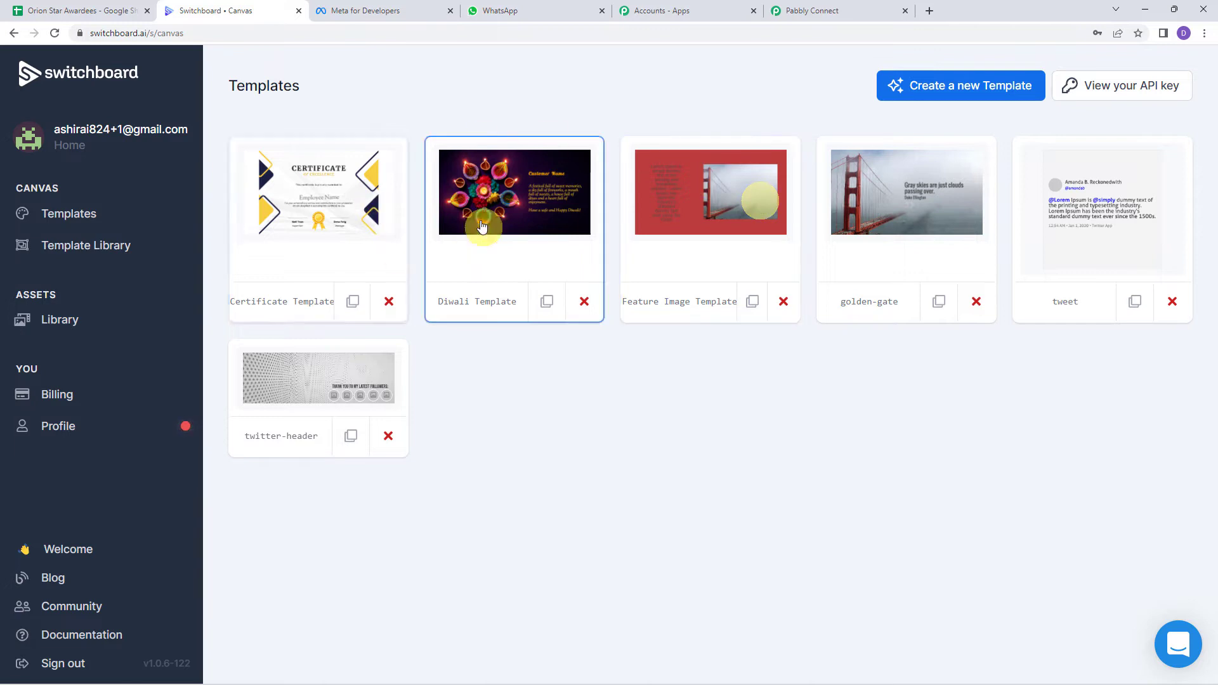
left_click(330, 191)
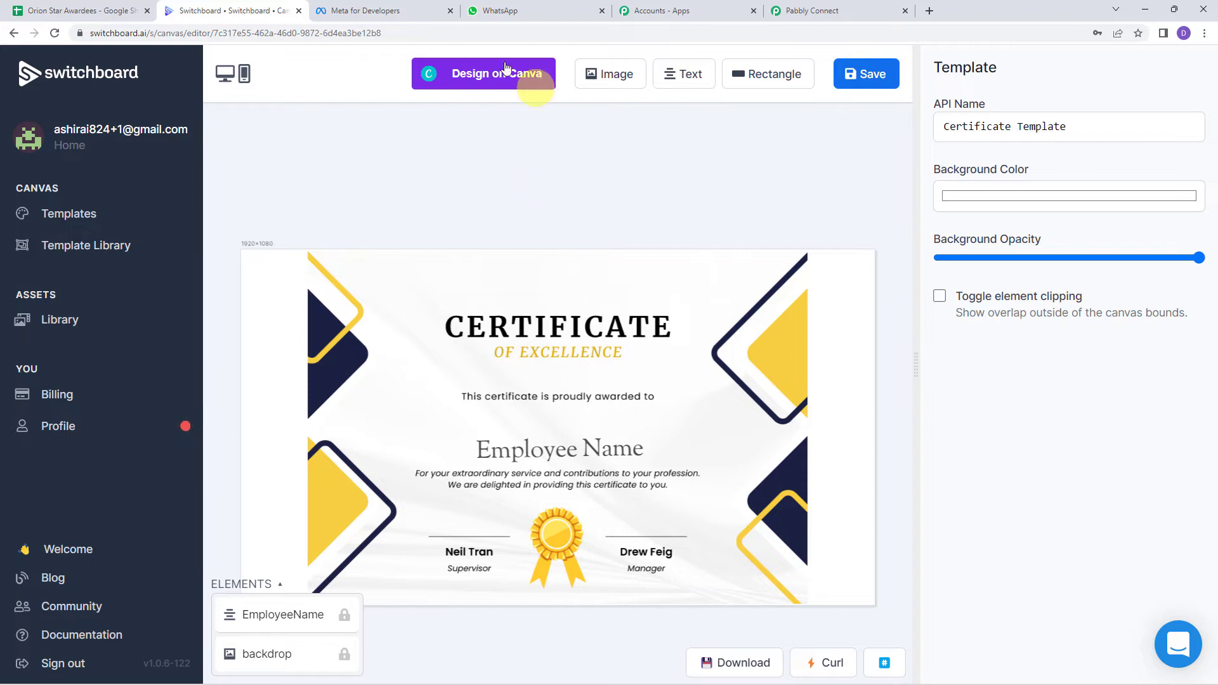
Step: Add a sample text element, drag it to the certificate centre, then delete it
left_click(531, 75)
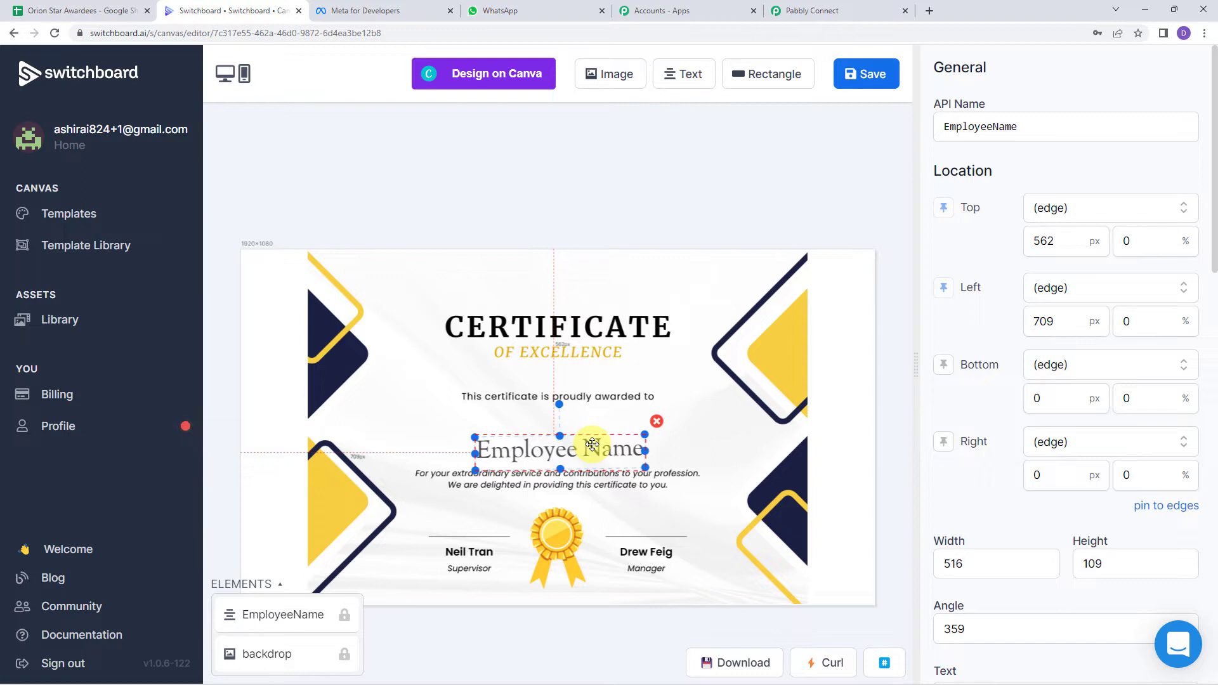
left_click(693, 76)
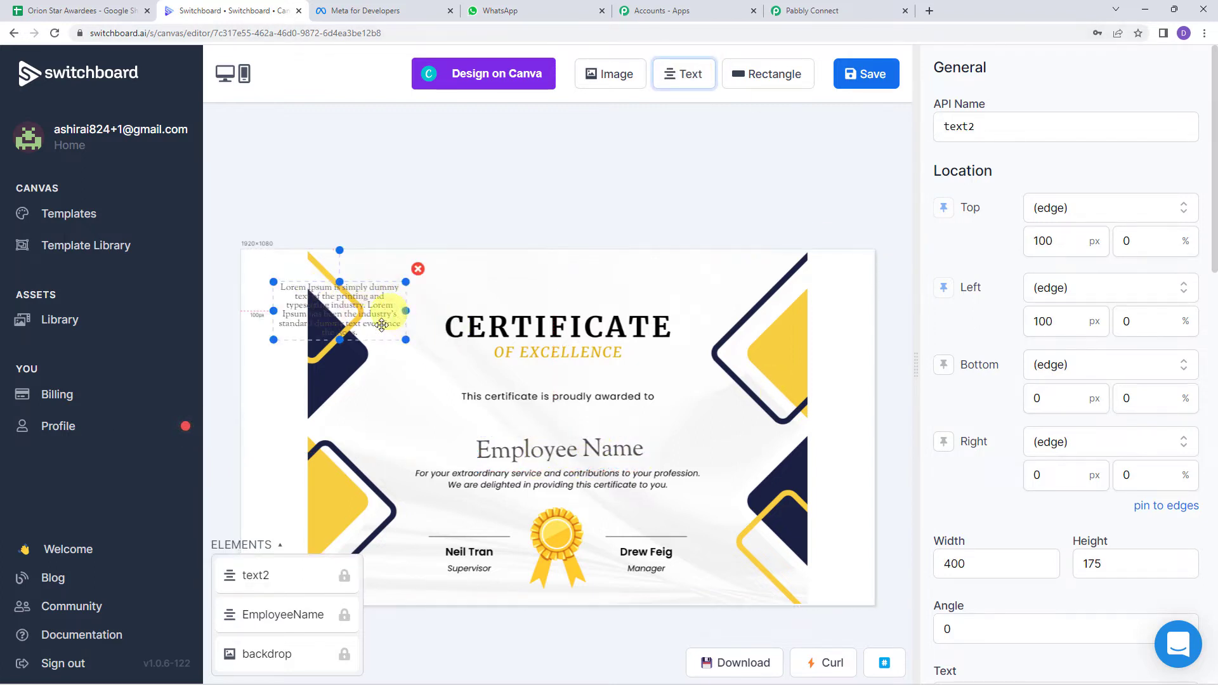
left_click_drag(381, 324, 566, 416)
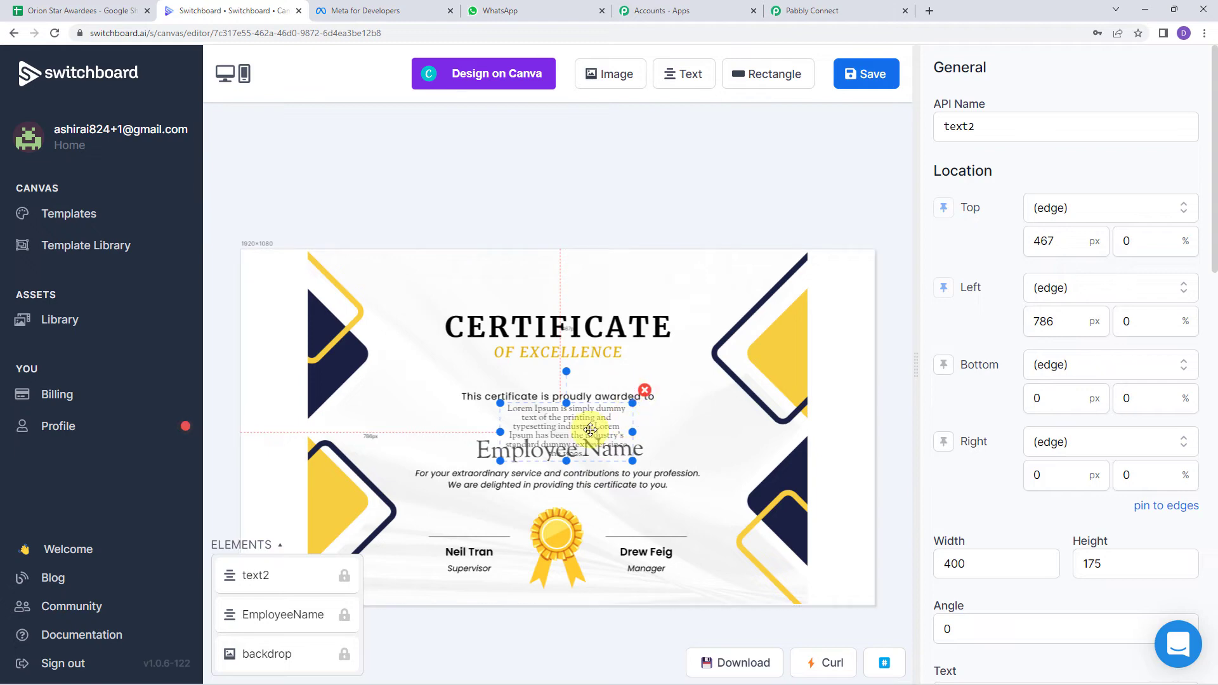
scroll(1036, 454, "down", 7)
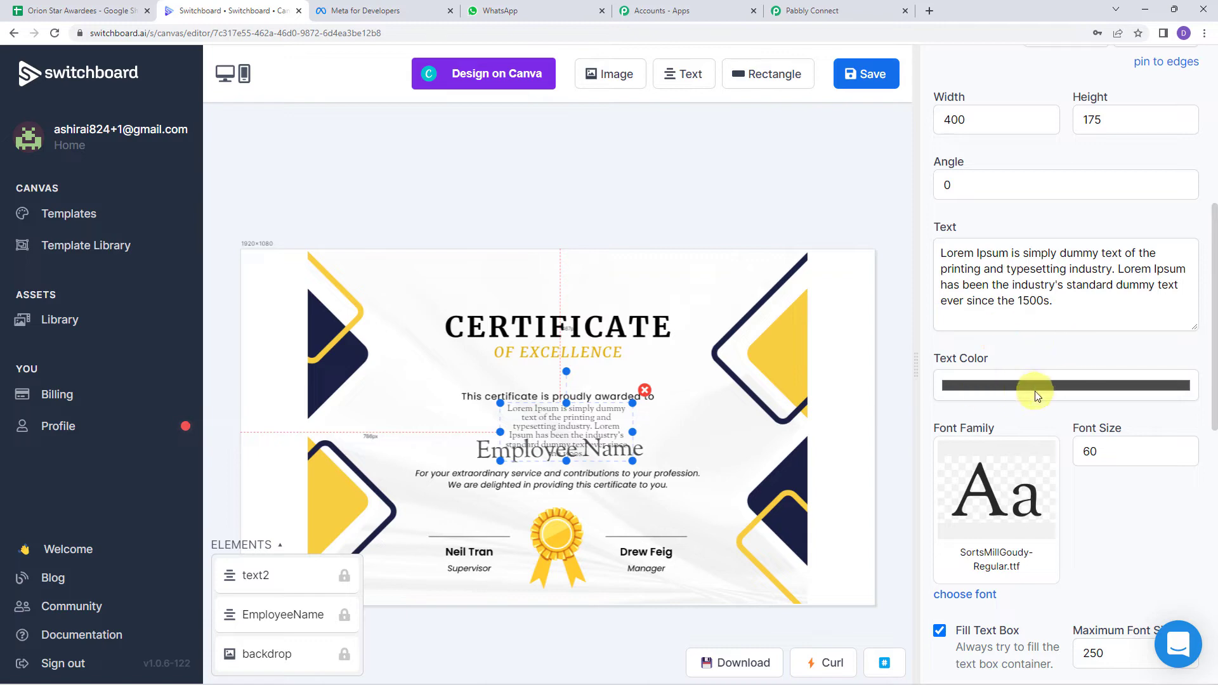
scroll(1034, 391, "down", 7)
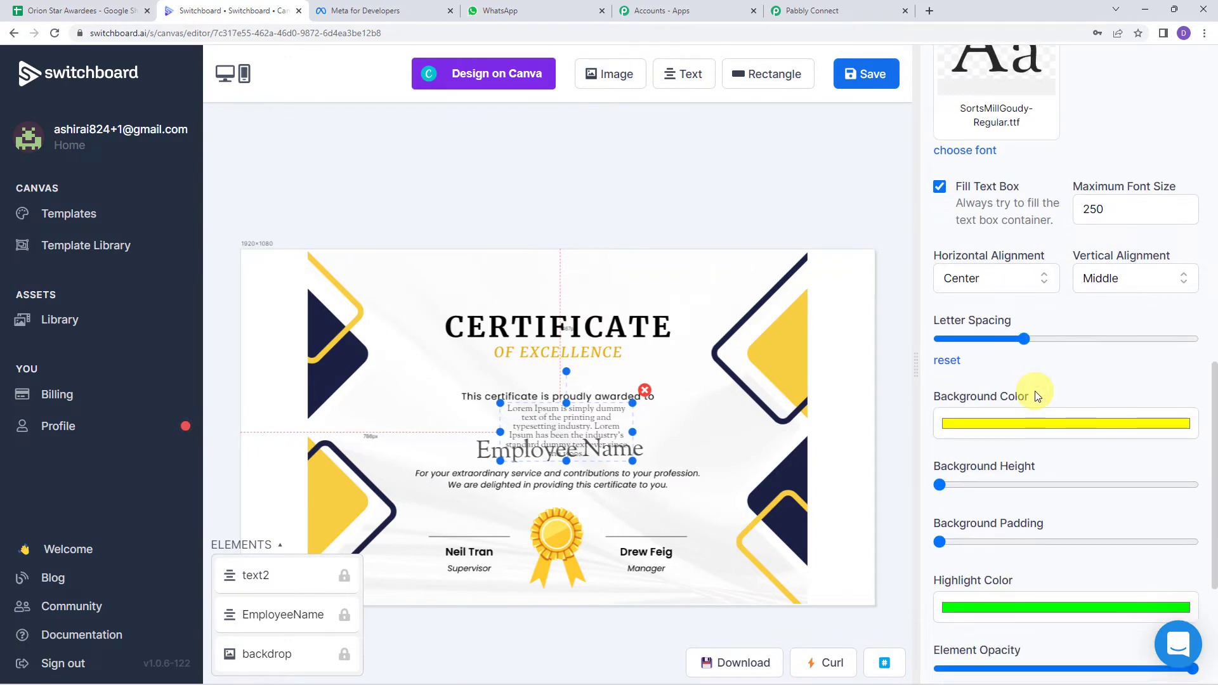
left_click(645, 390)
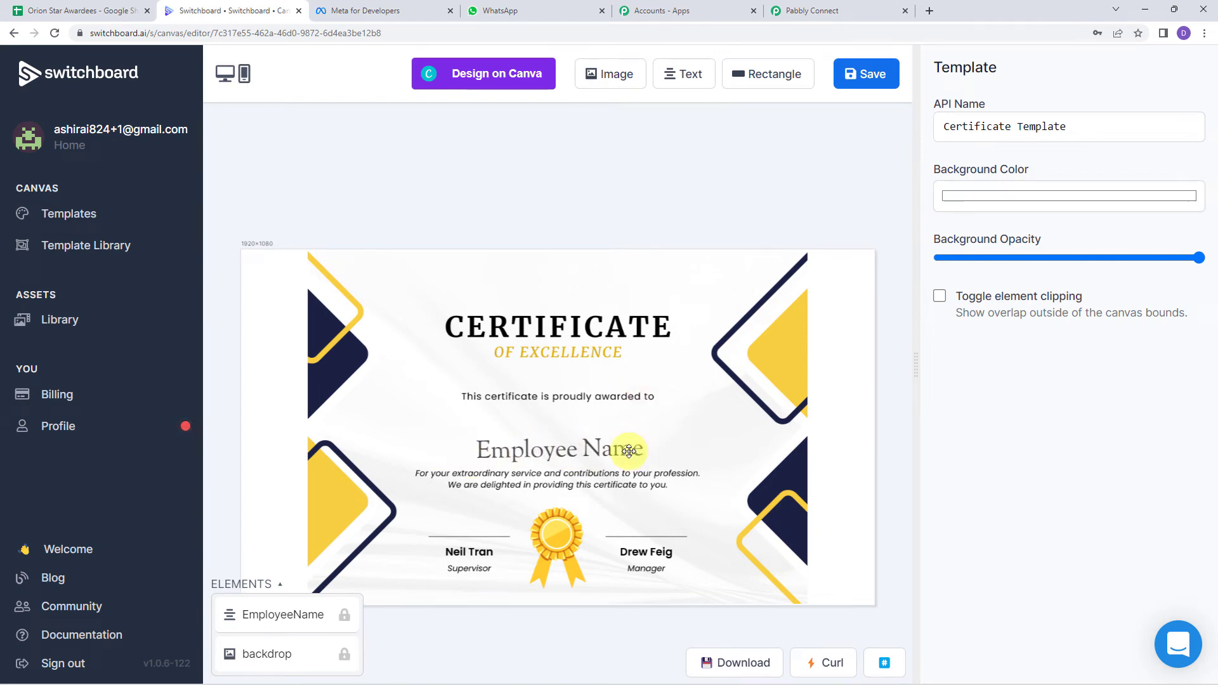
Step: Add an image element, dismiss the image library, and delete the empty placeholder
left_click(620, 75)
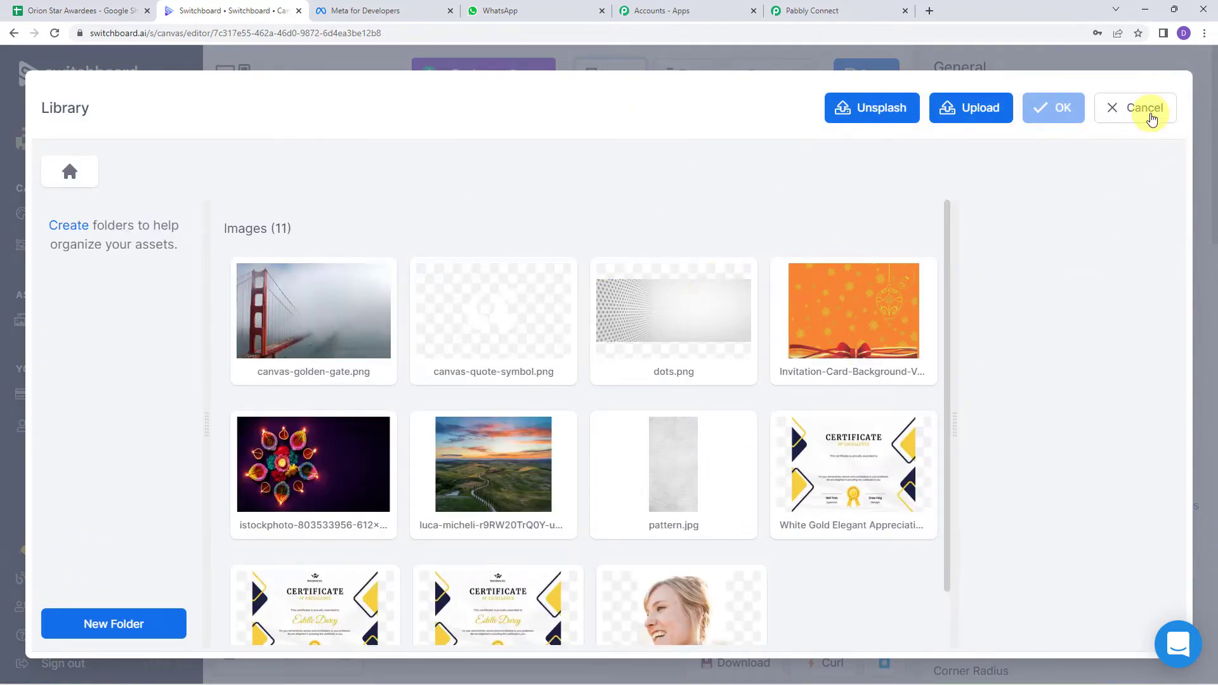
left_click(1135, 109)
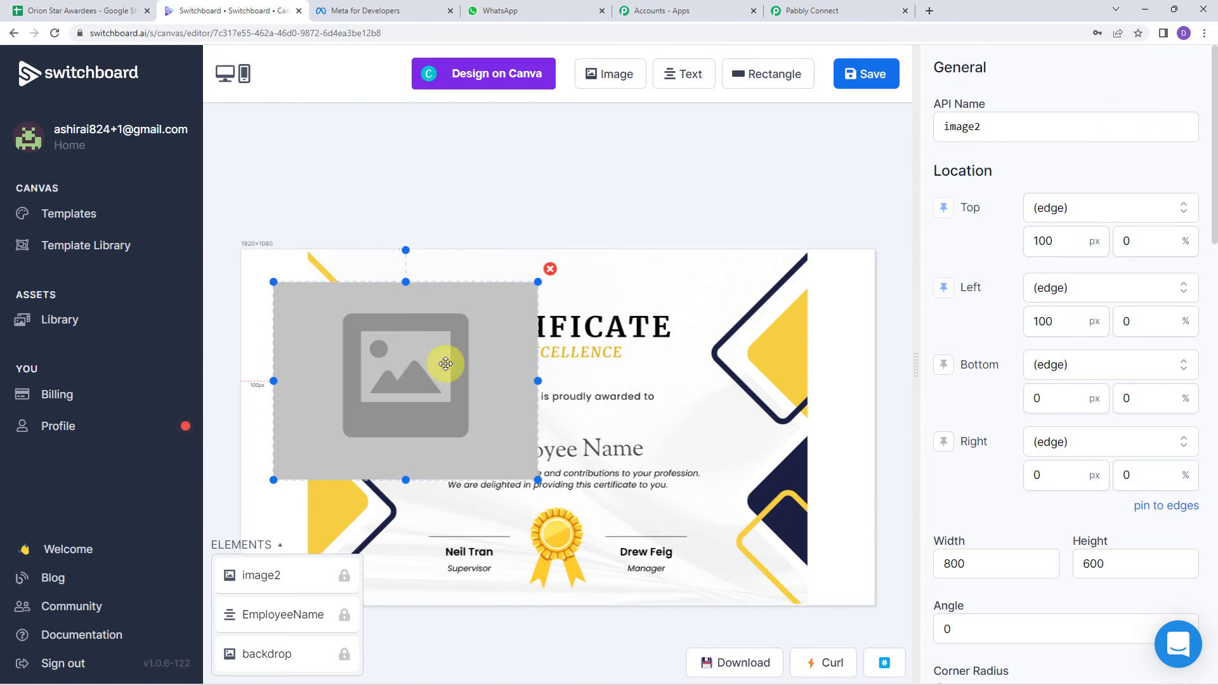
left_click(550, 269)
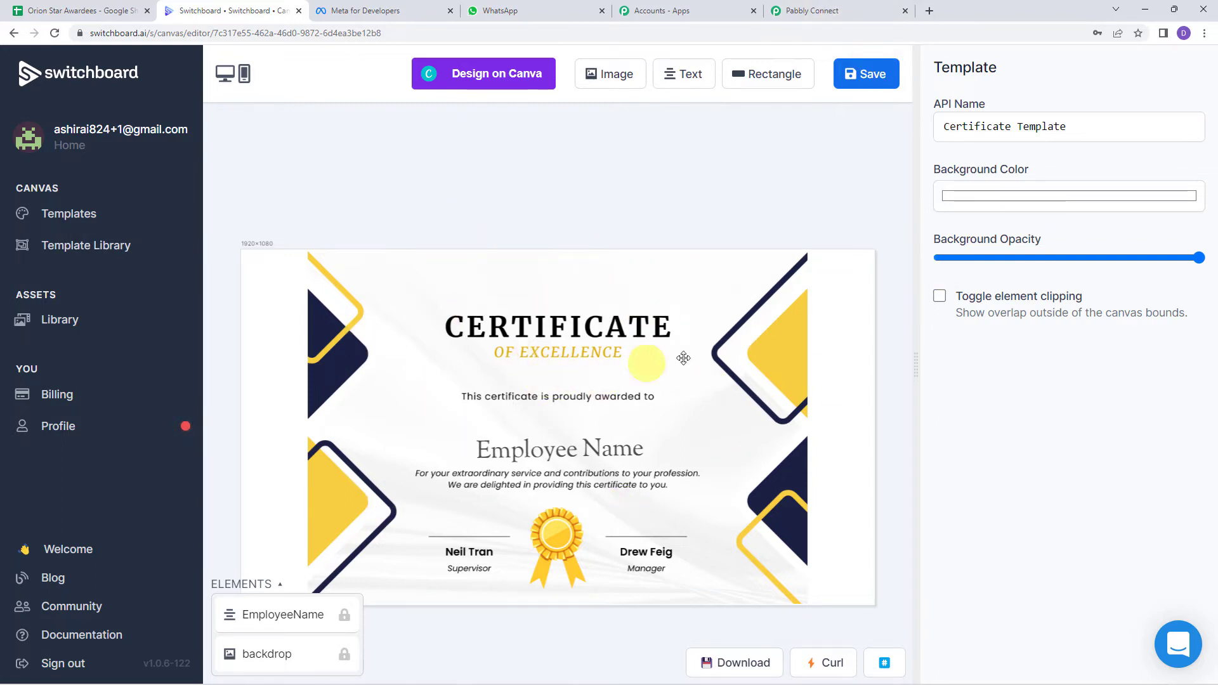
Step: Check the API name Certificate Template, then review the template list in Pabbly Connect
left_click(1076, 128)
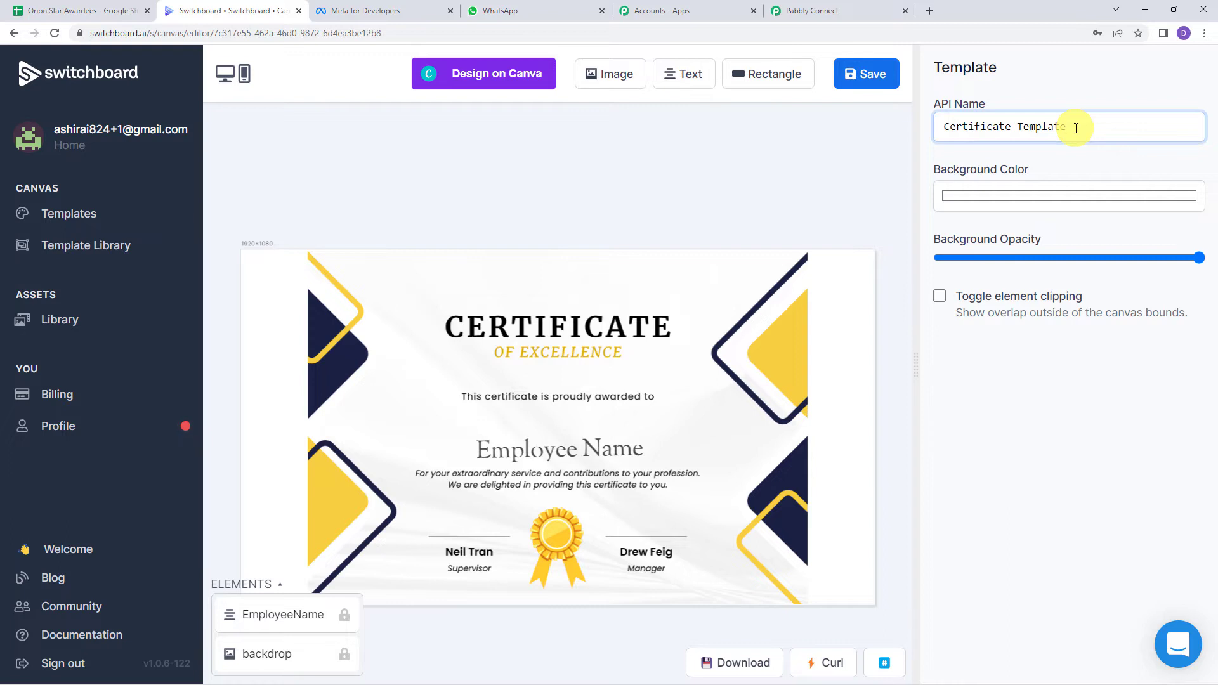
left_click(803, 11)
left_click(384, 321)
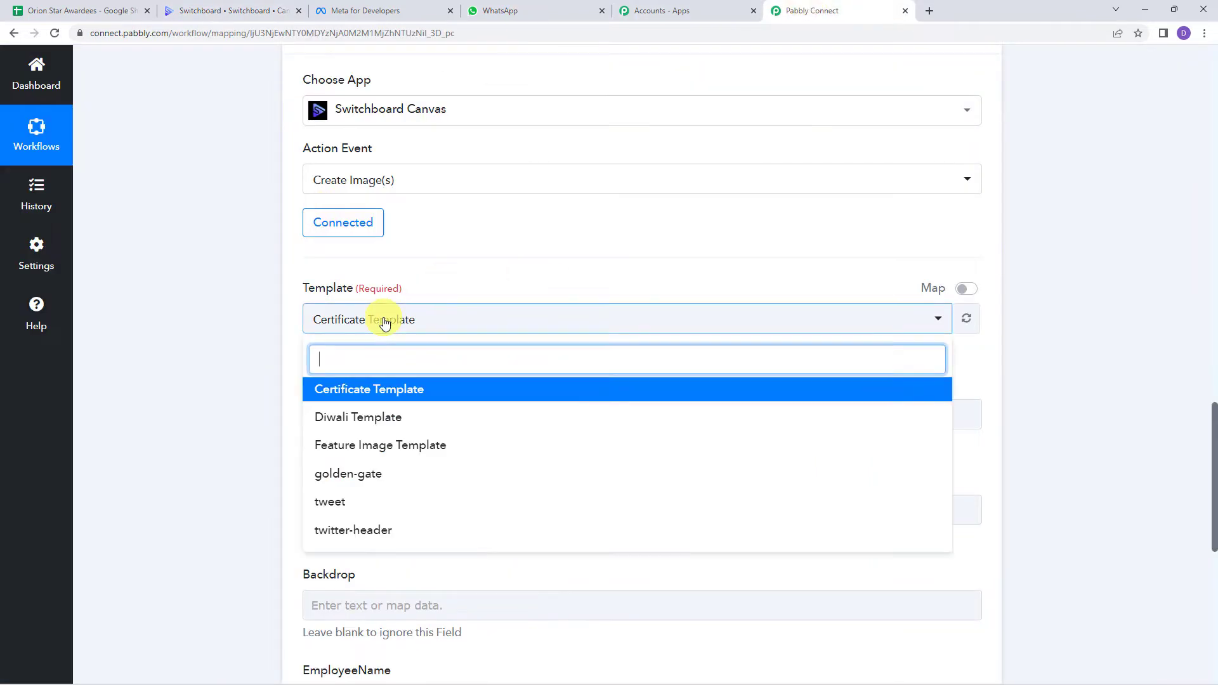
Step: Choose Certificate Template and set the image size to width 2000 and height 1150
left_click(381, 391)
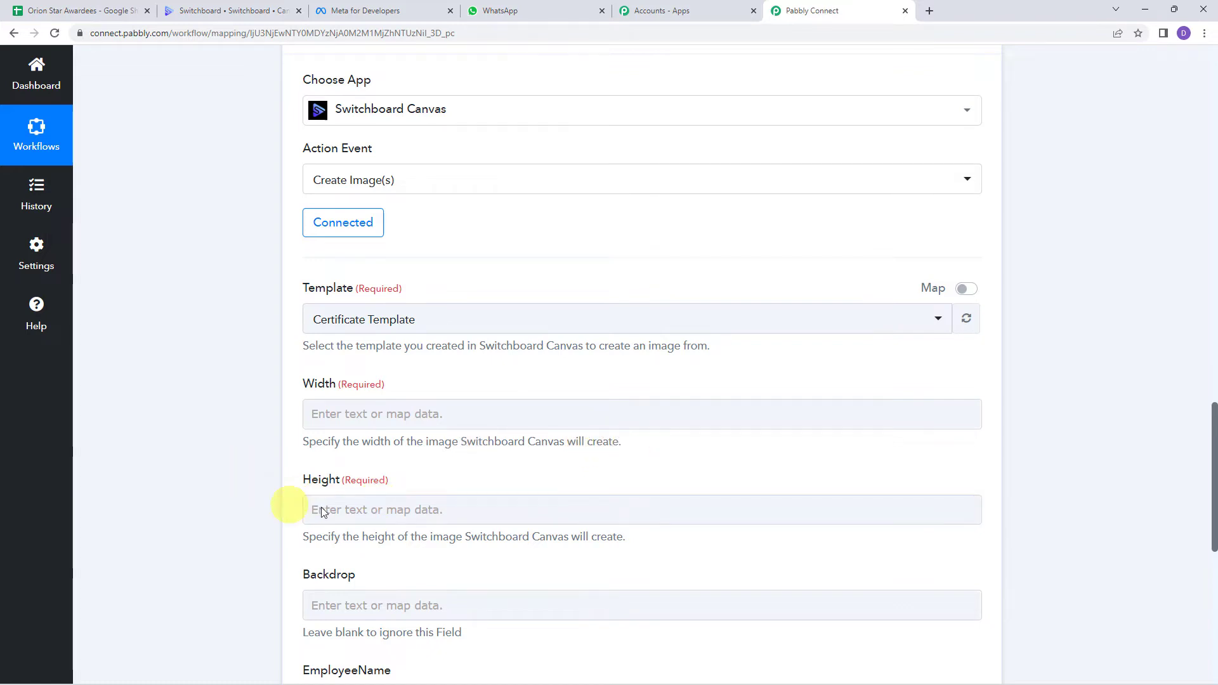
left_click(324, 408)
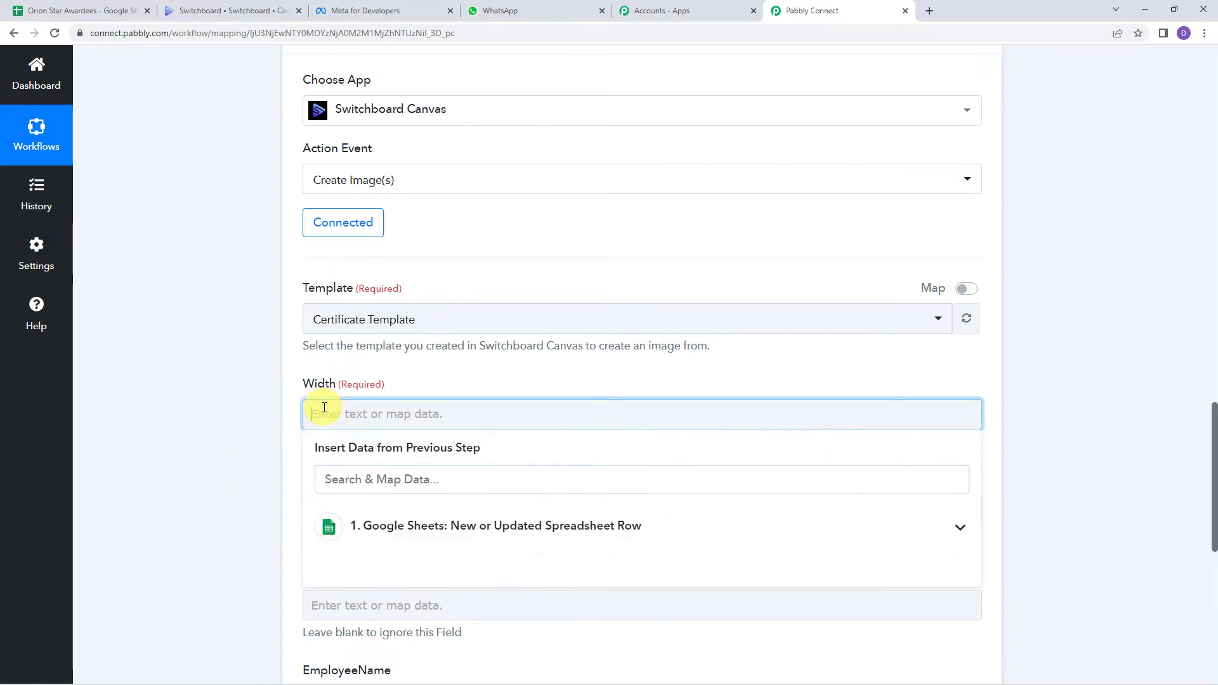
left_click(283, 436)
scroll(283, 436, "down", 2)
left_click(319, 388)
type("1150")
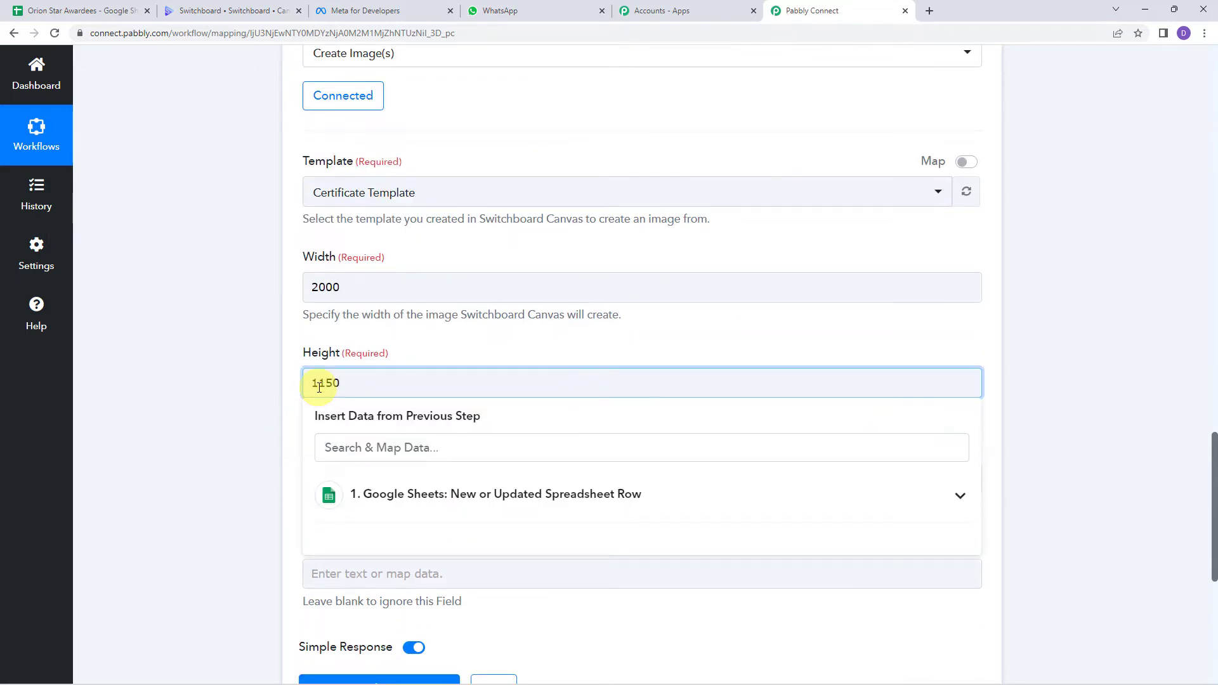
left_click(269, 275)
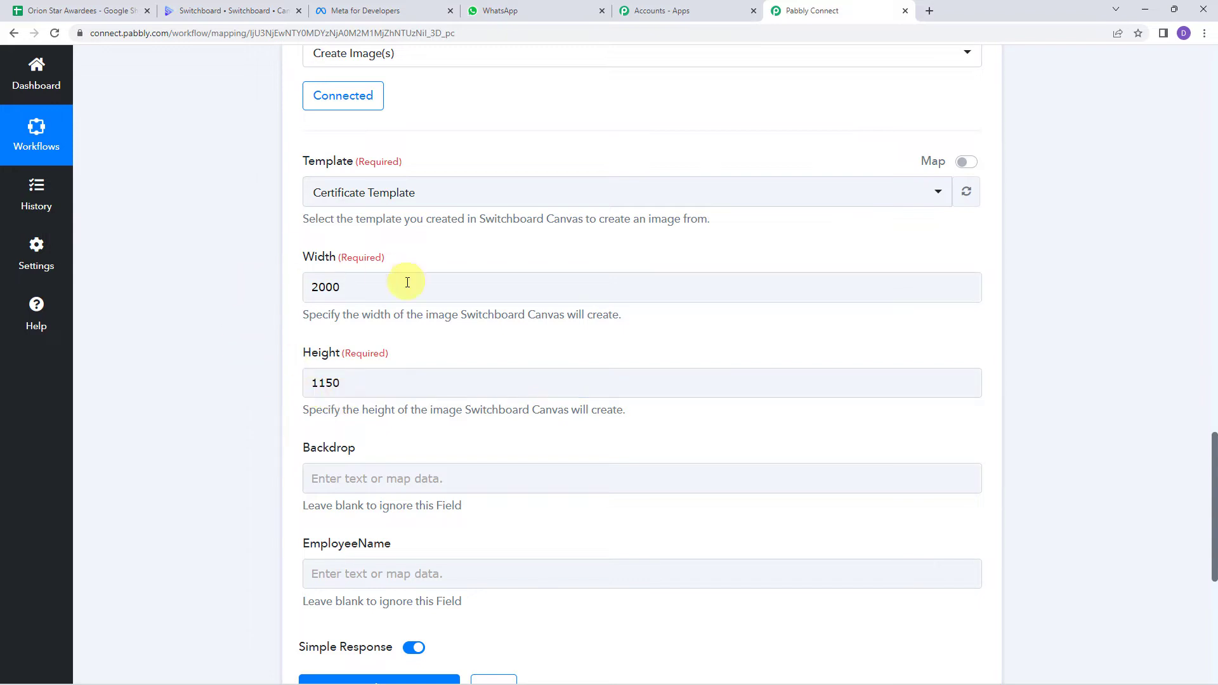
scroll(218, 359, "down", 2)
scroll(214, 359, "down", 2)
left_click(341, 280)
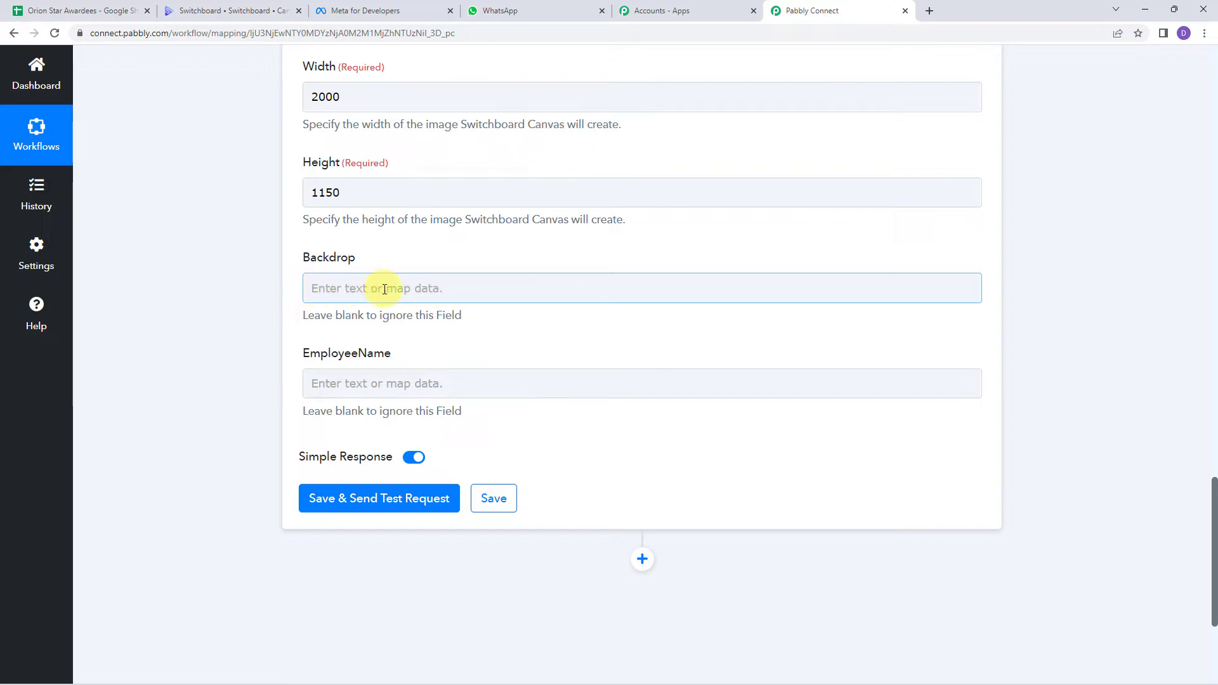
Step: Leave the Backdrop field blank and check the sample Employee Name value, Demo Employee
left_click(363, 290)
left_click(240, 286)
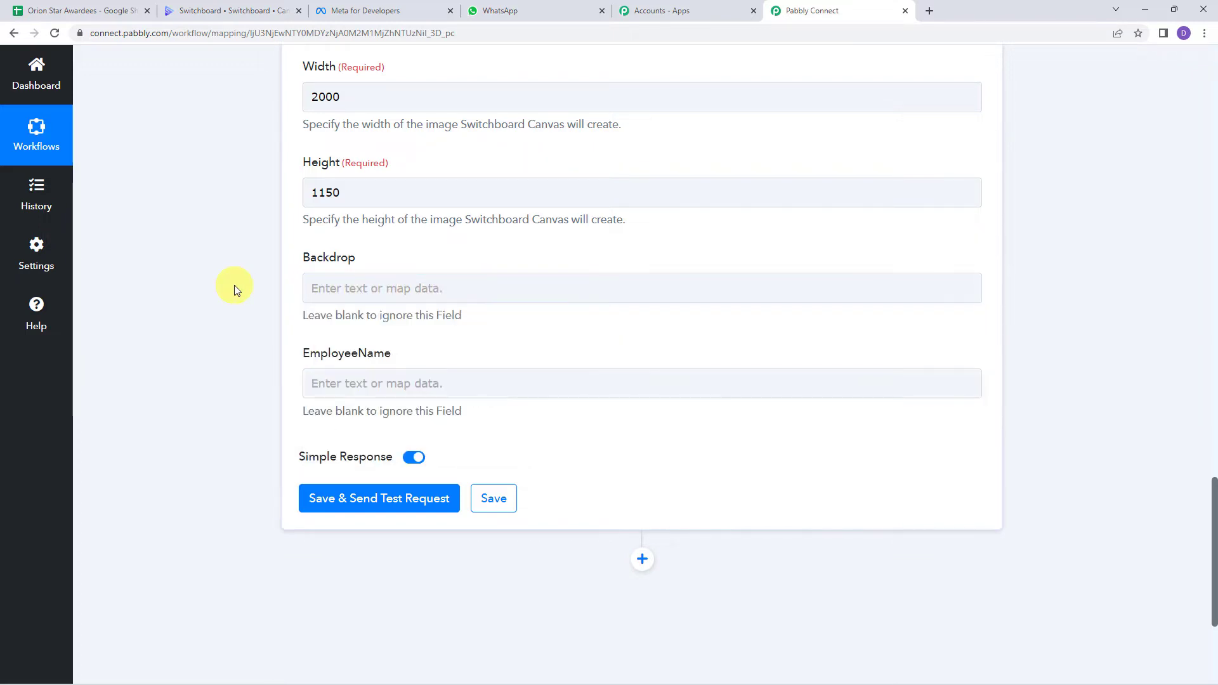
left_click(312, 282)
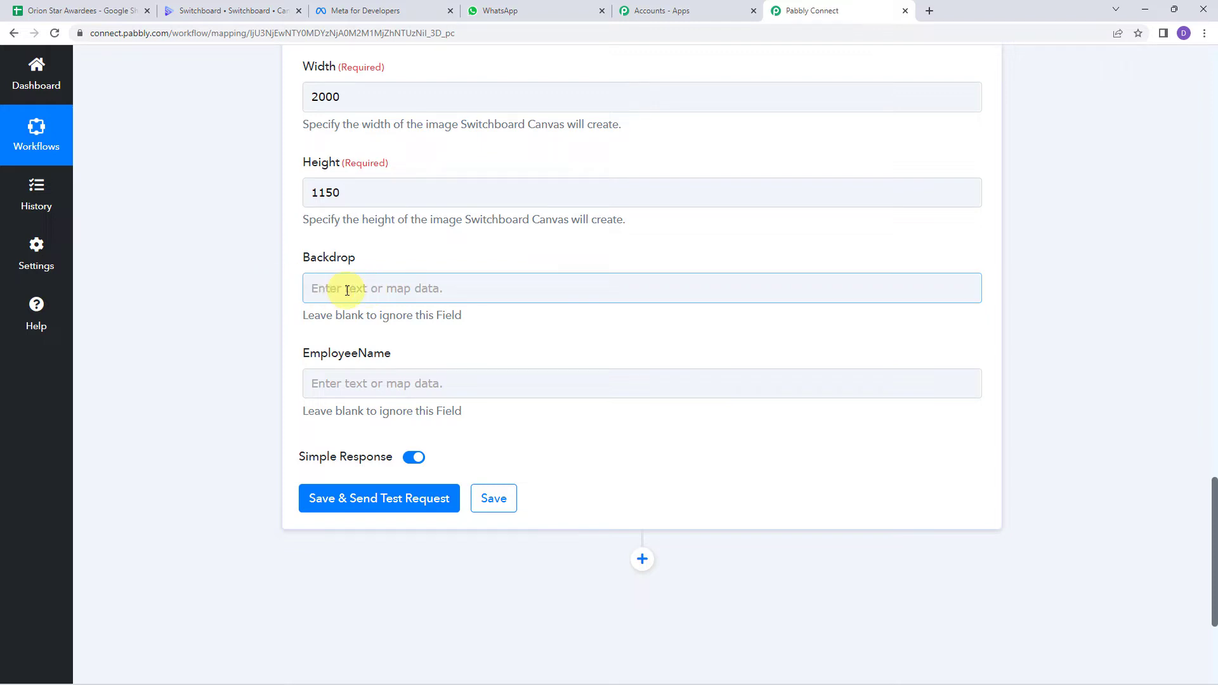
left_click(307, 382)
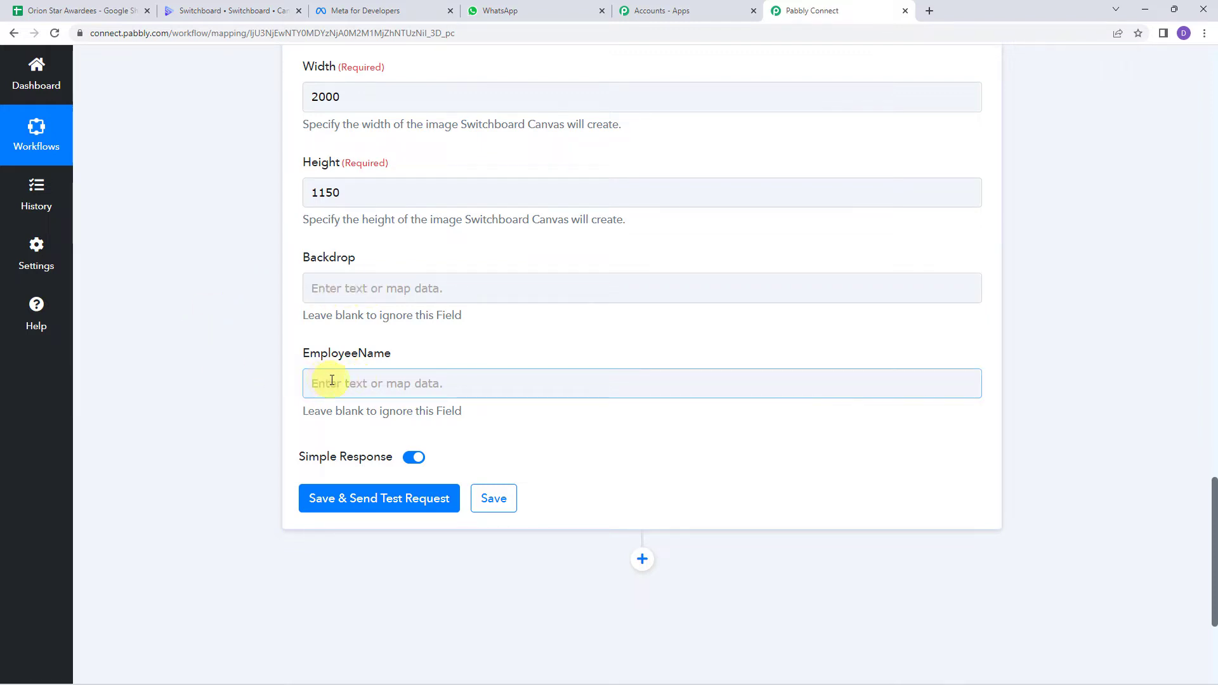
left_click(259, 380)
scroll(259, 380, "up", 20)
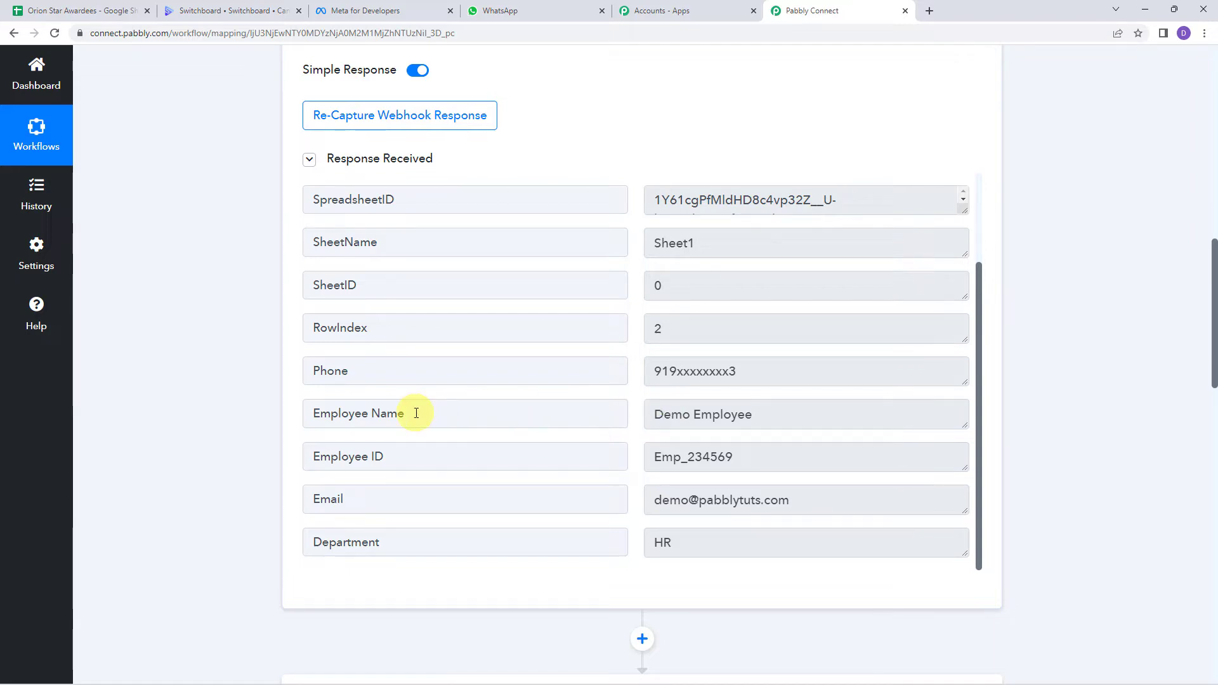
left_click(765, 414)
key("ctrl+a")
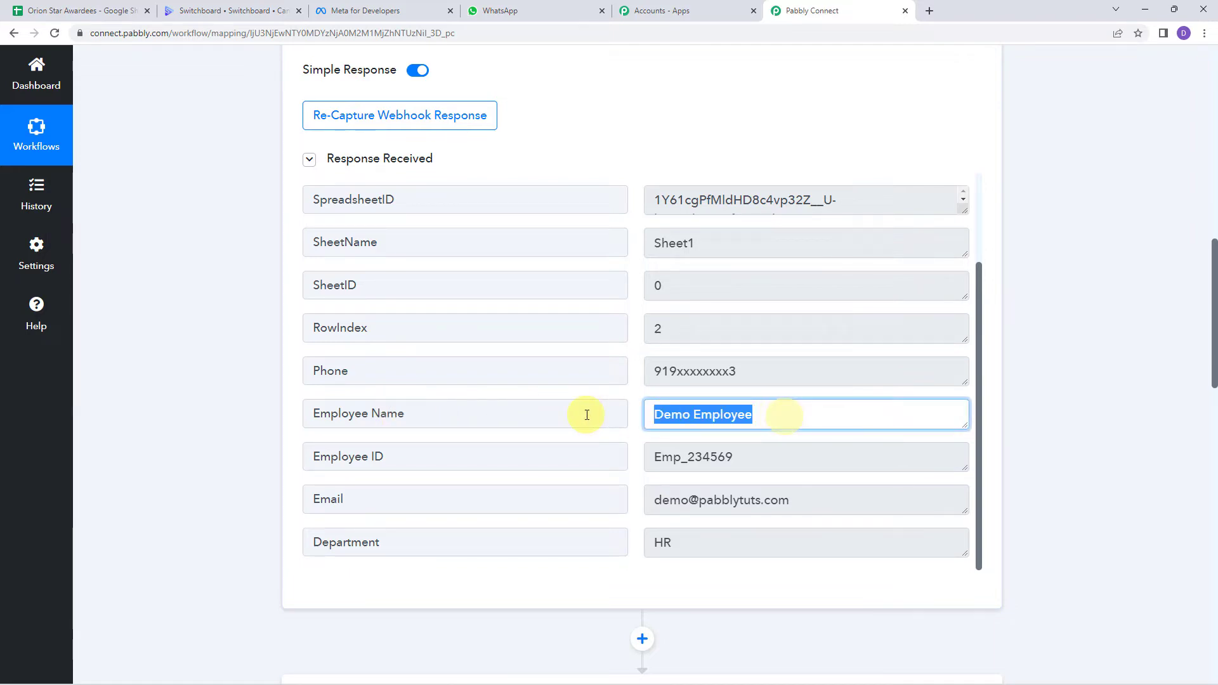
scroll(239, 404, "down", 15)
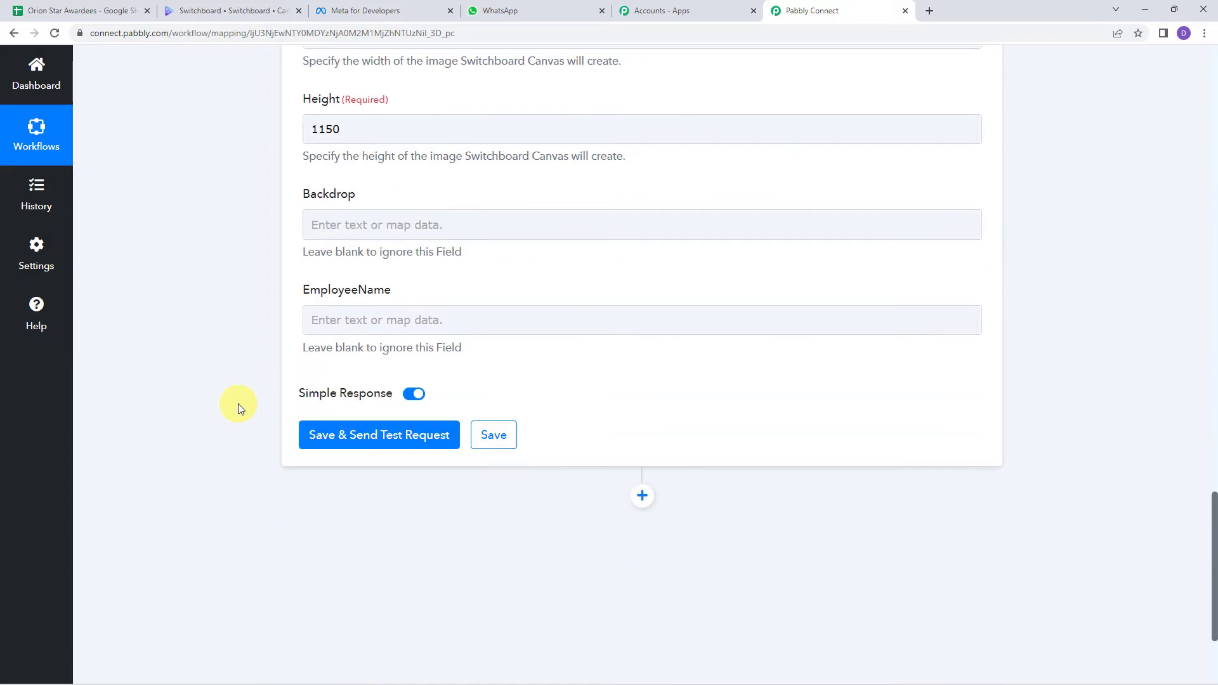
Step: Map the Google Sheets '1. Employee Name' value into the EmployeeName field
left_click(356, 319)
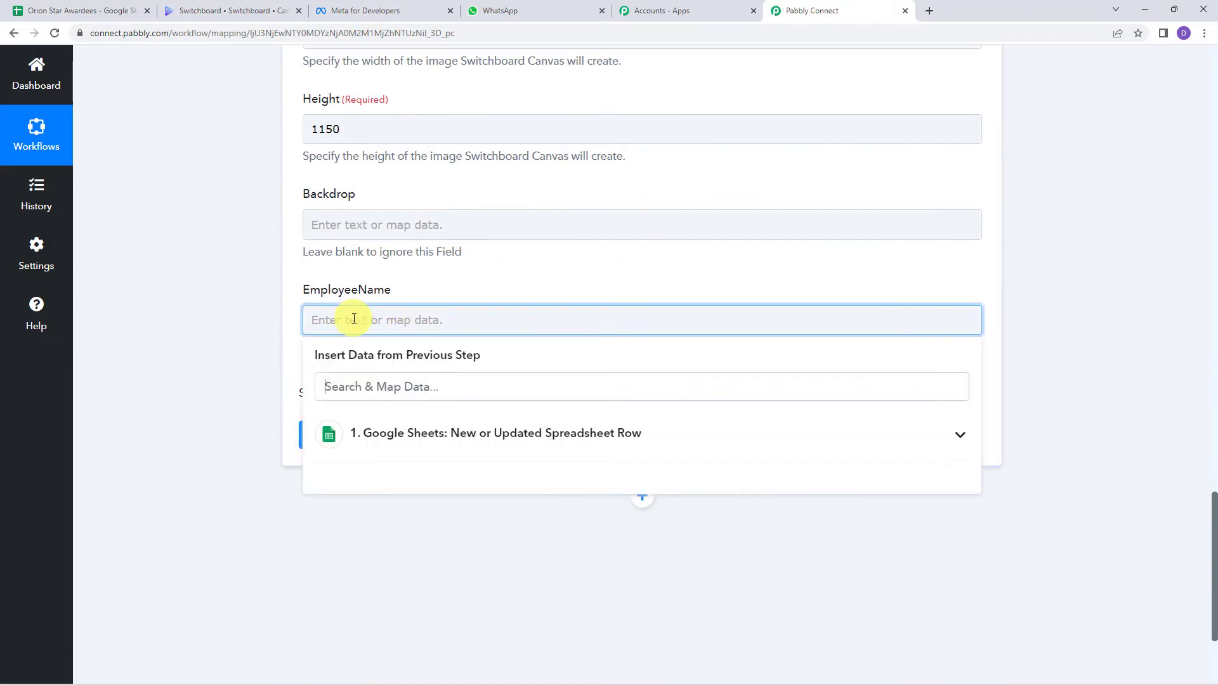
left_click(416, 438)
scroll(426, 568, "down", 3)
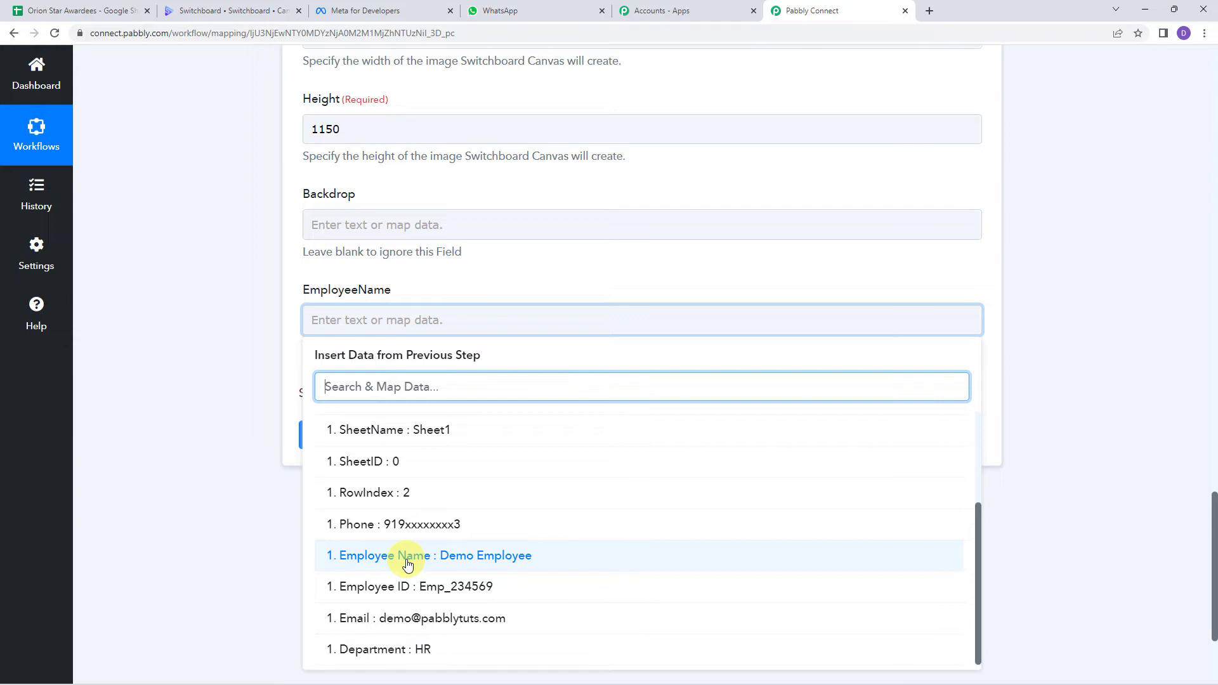
left_click(407, 563)
left_click(282, 337)
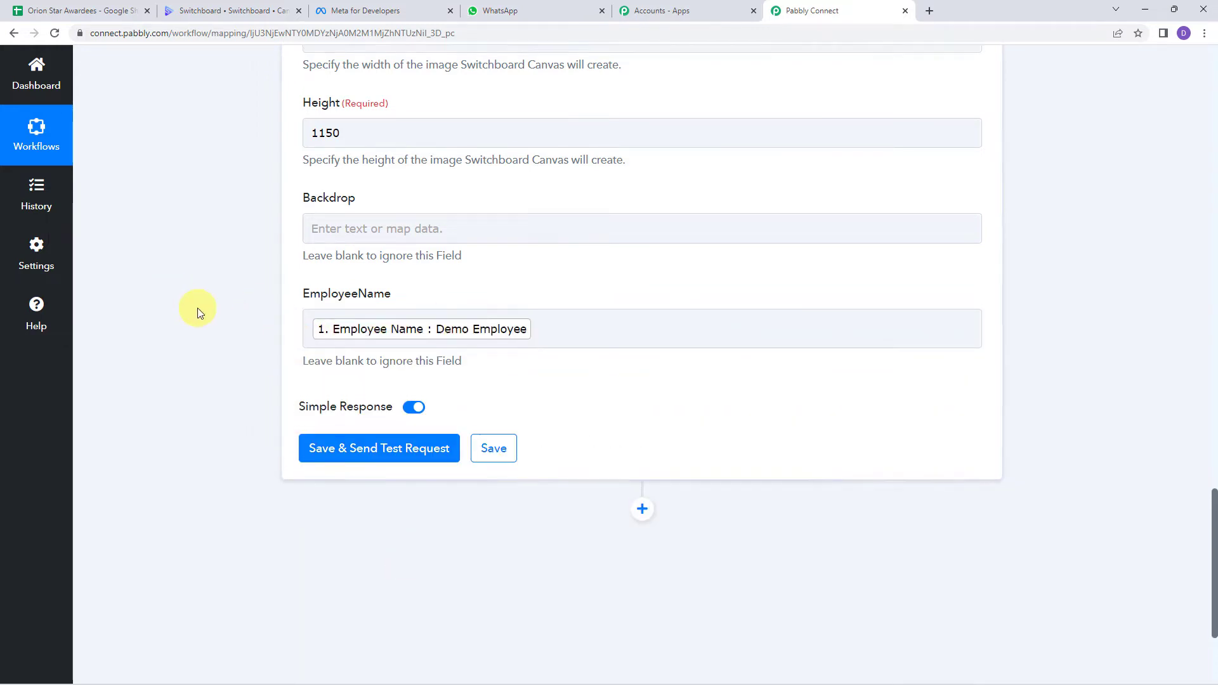
scroll(197, 309, "up", 9)
scroll(197, 307, "up", 6)
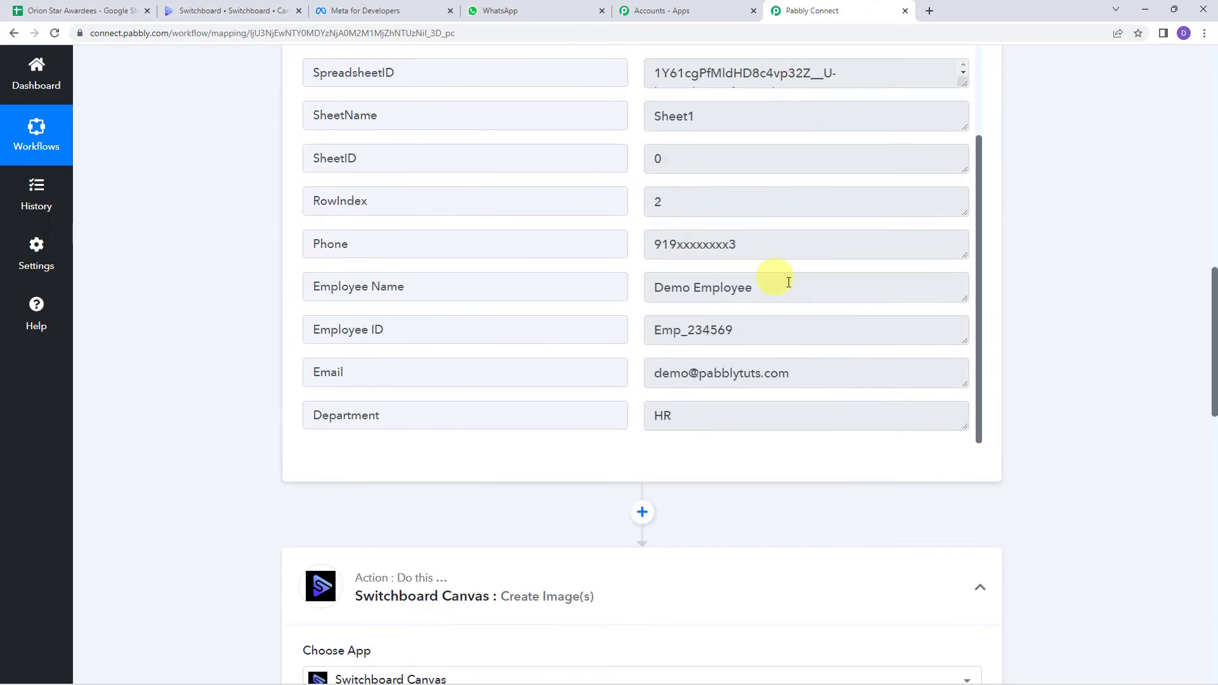
left_click(787, 294)
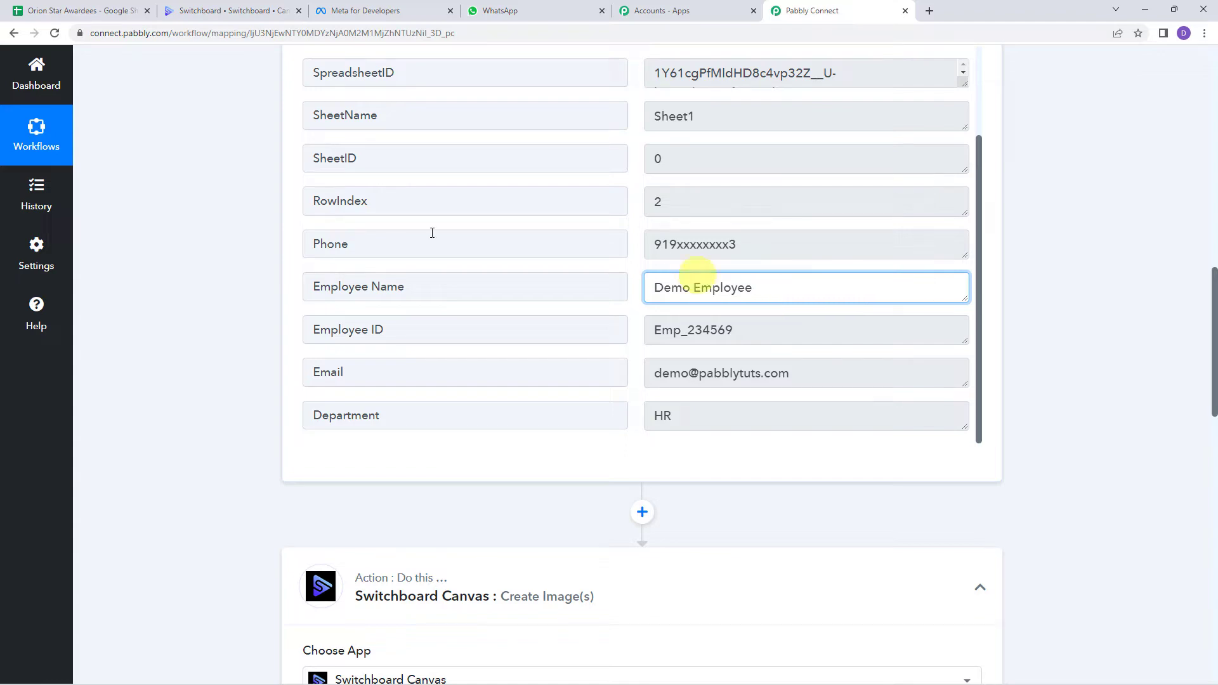
scroll(194, 354, "down", 4)
scroll(193, 356, "down", 12)
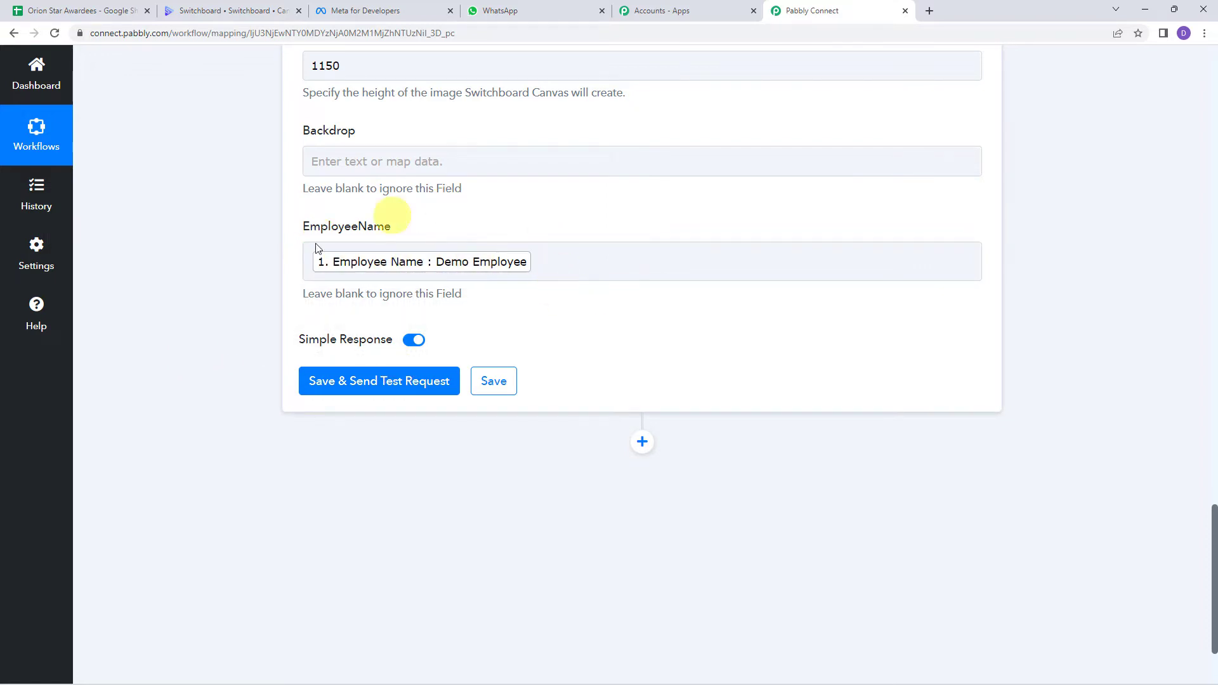
Step: Send a test request and copy the generated 2000×1150 PNG image URL
left_click(369, 386)
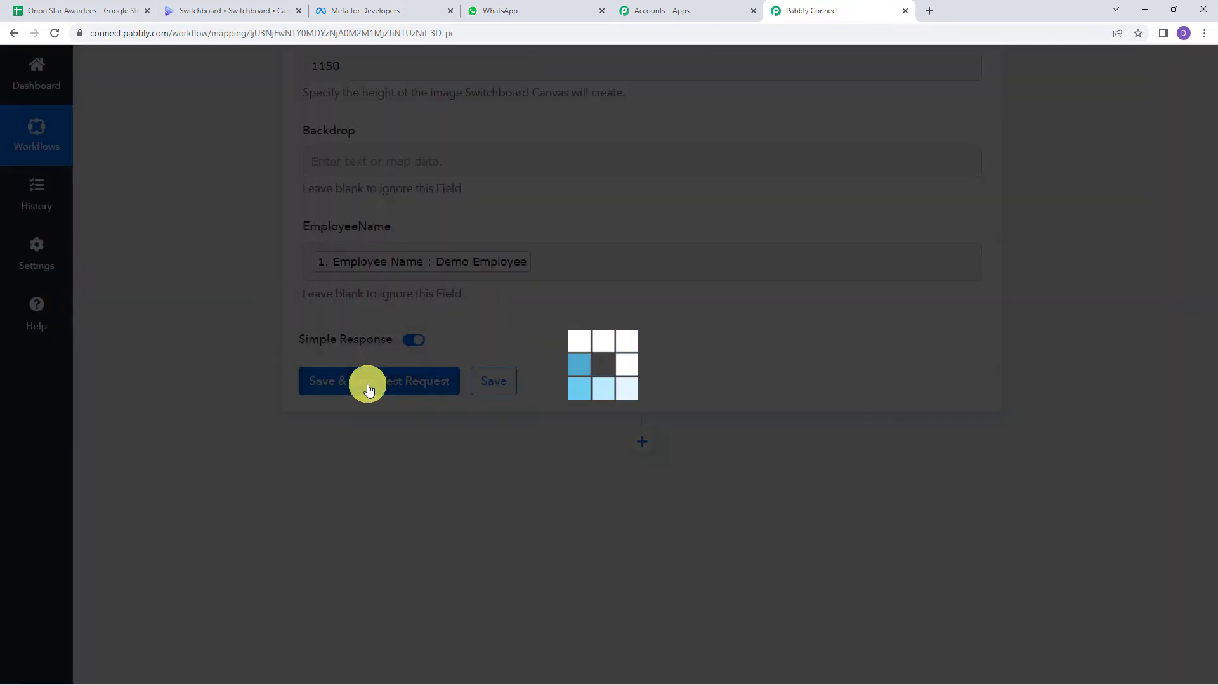
scroll(225, 359, "down", 5)
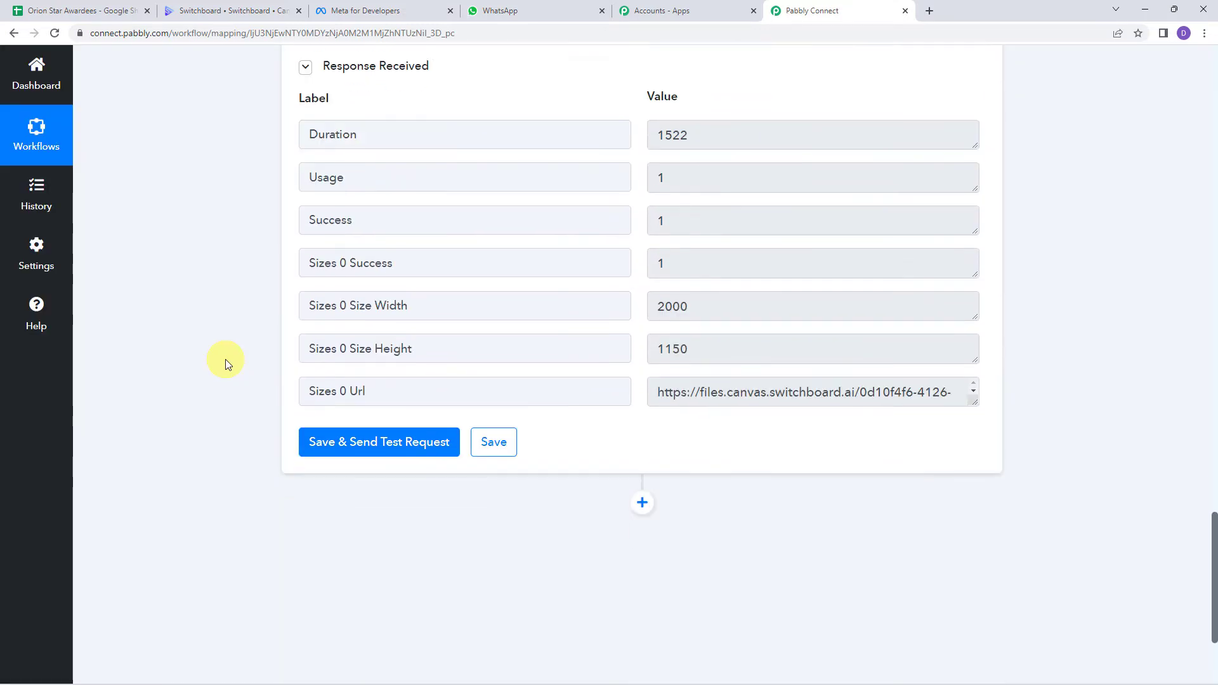
scroll(226, 359, "up", 2)
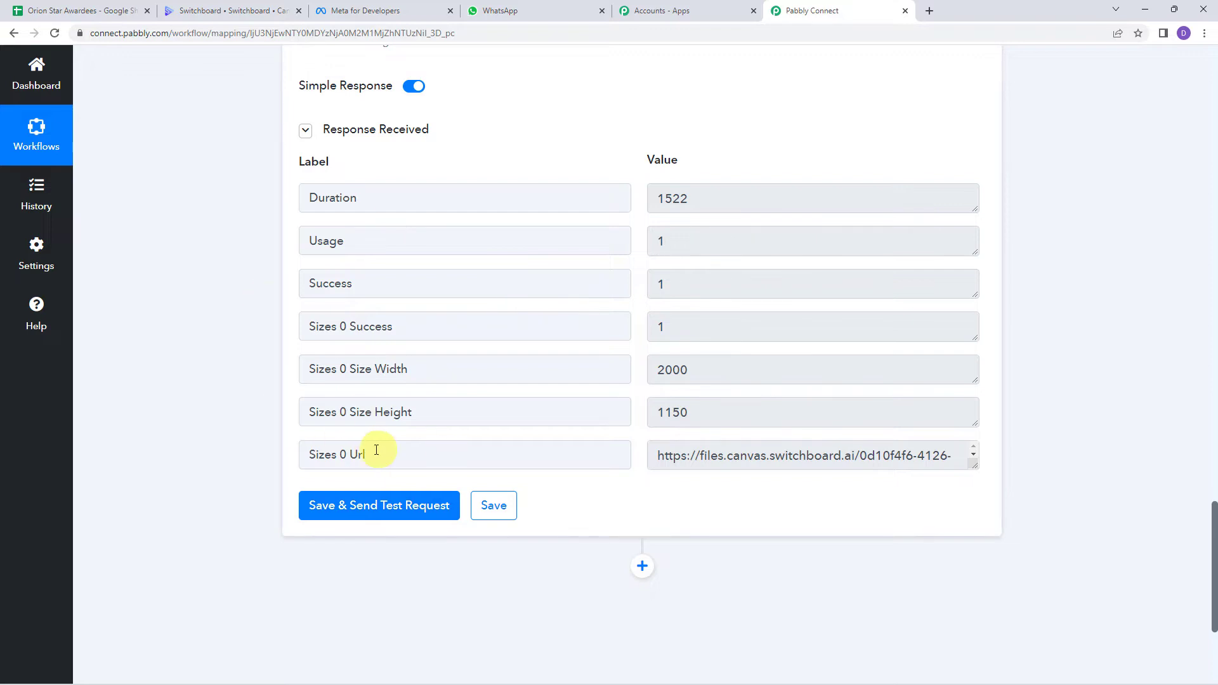
left_click_drag(973, 465, 970, 544)
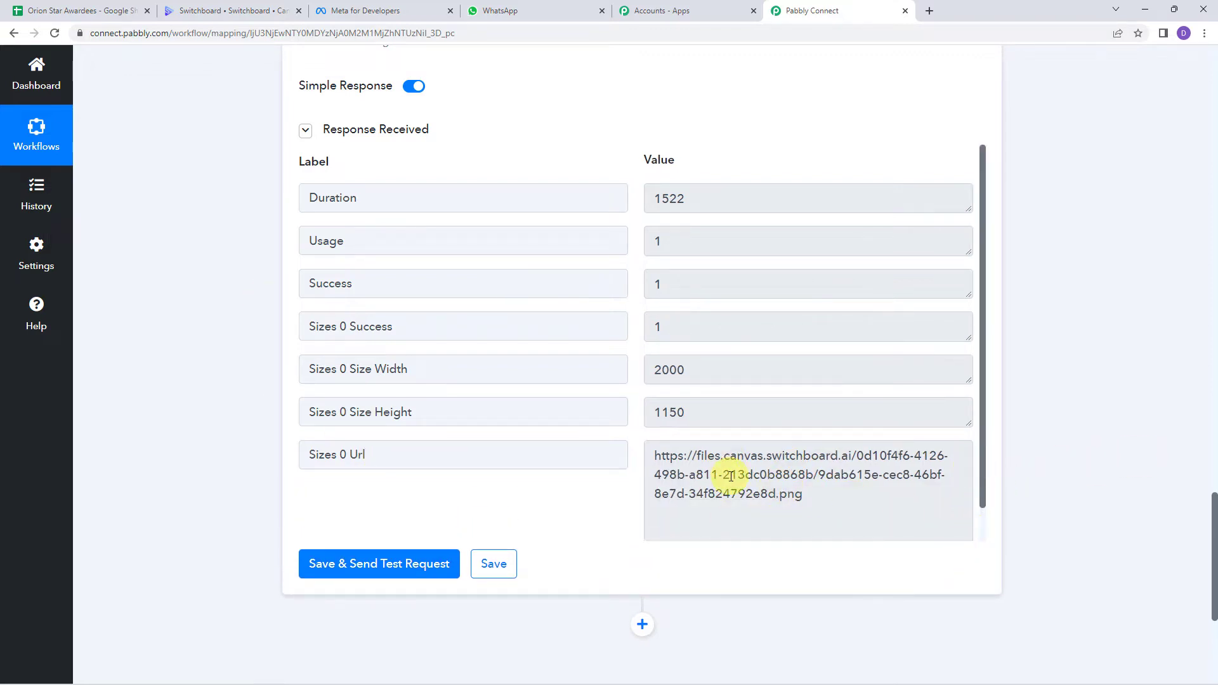
left_click_drag(829, 507, 649, 437)
key("ctrl+c")
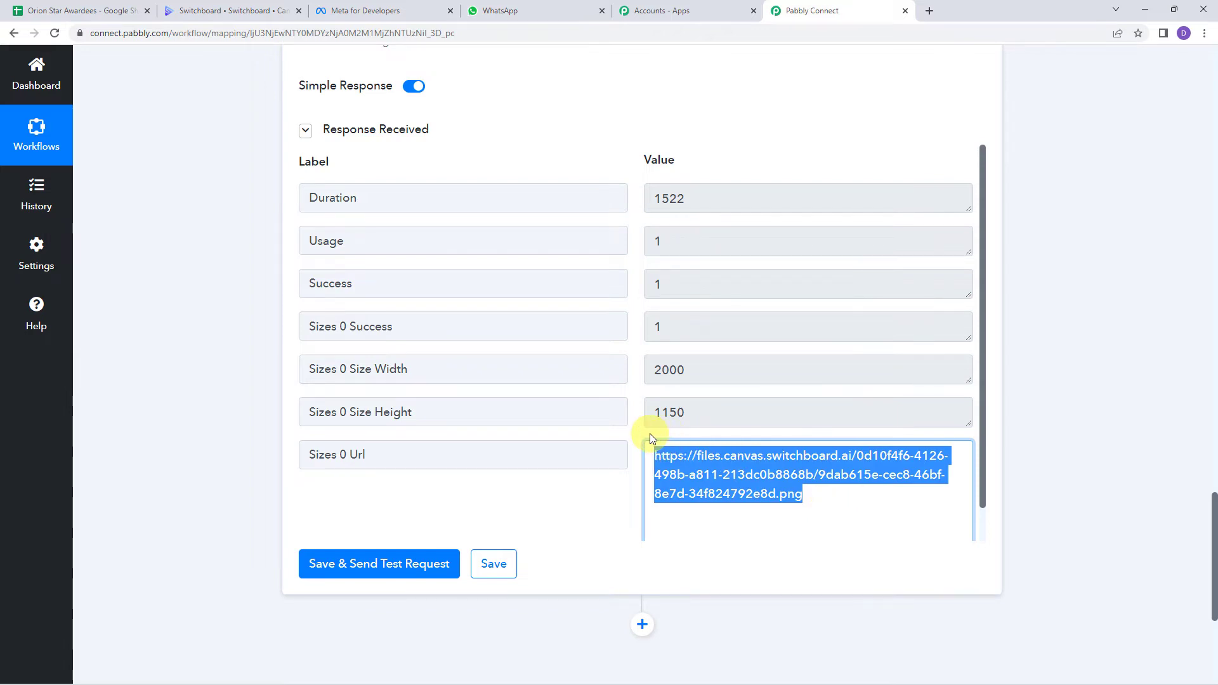
key("ctrl+shift+n")
Step: View the generated Demo Employee certificate from the copied URL in a private window, then close it
key("ctrl+v")
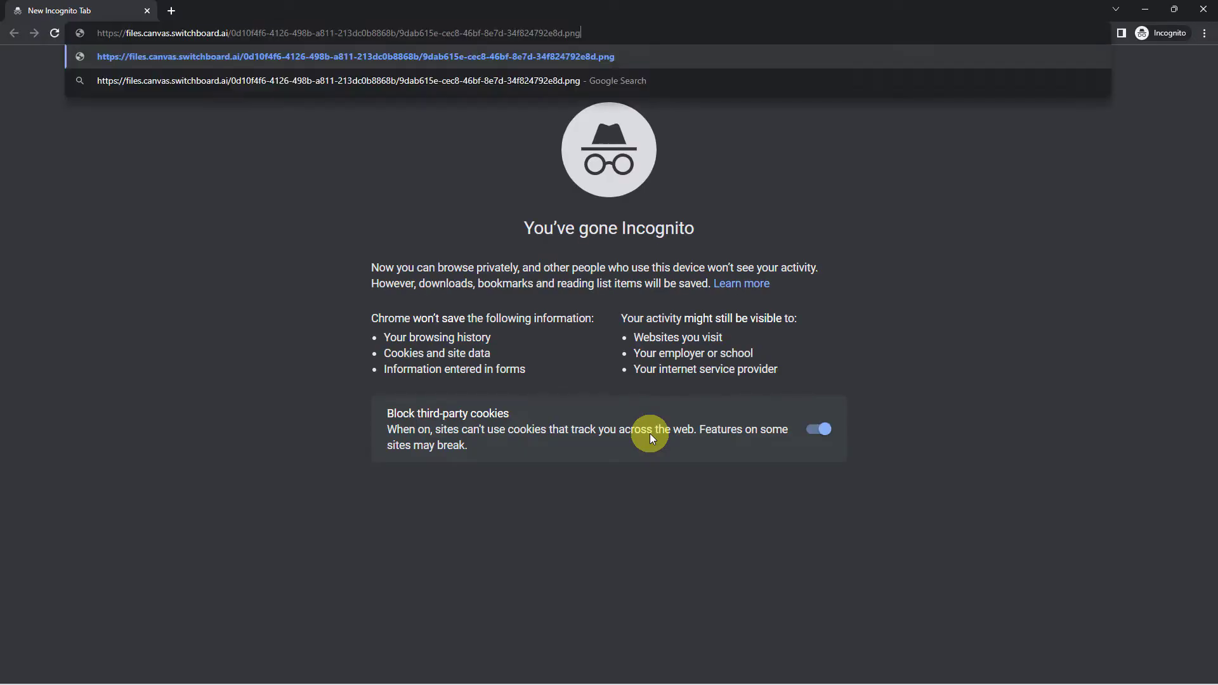
key("Return")
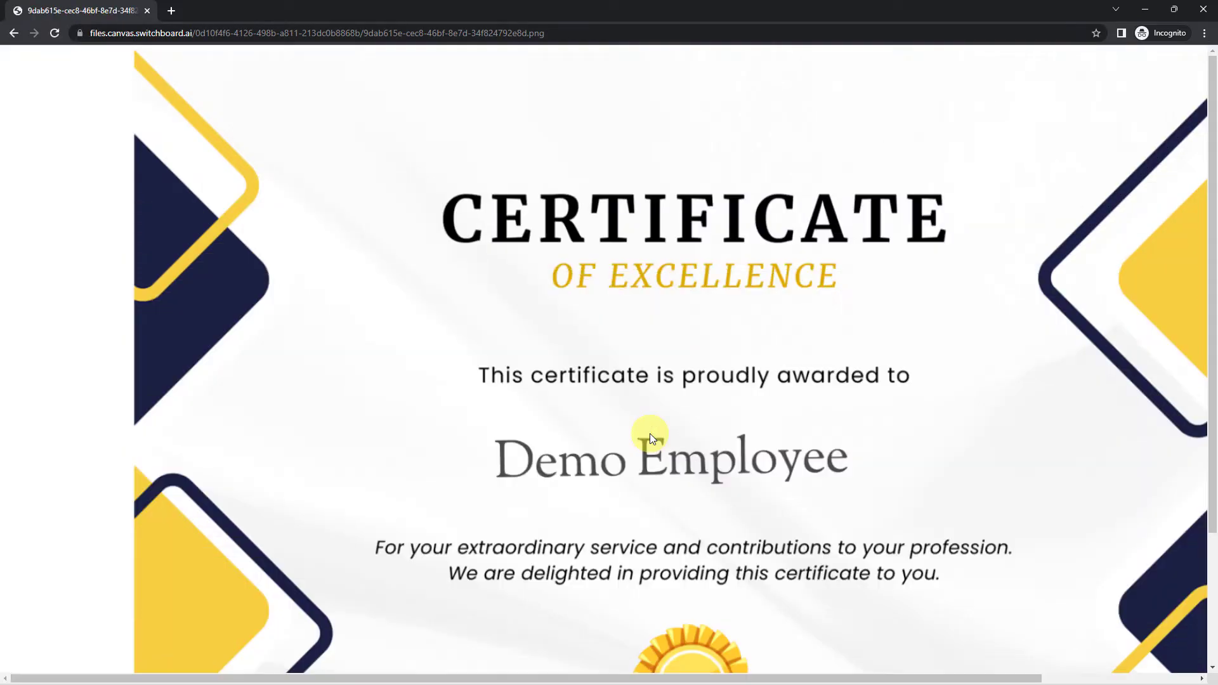
left_click(656, 315)
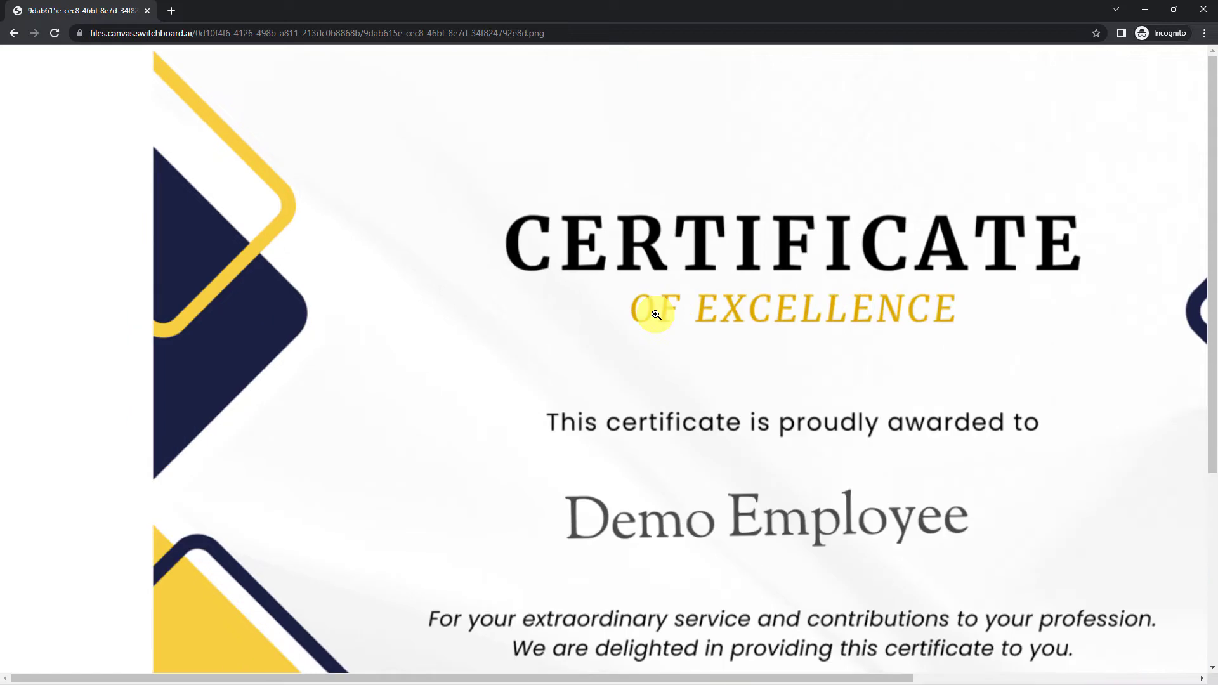
left_click(655, 340)
key("ctrl+minus")
key("ctrl+minus")
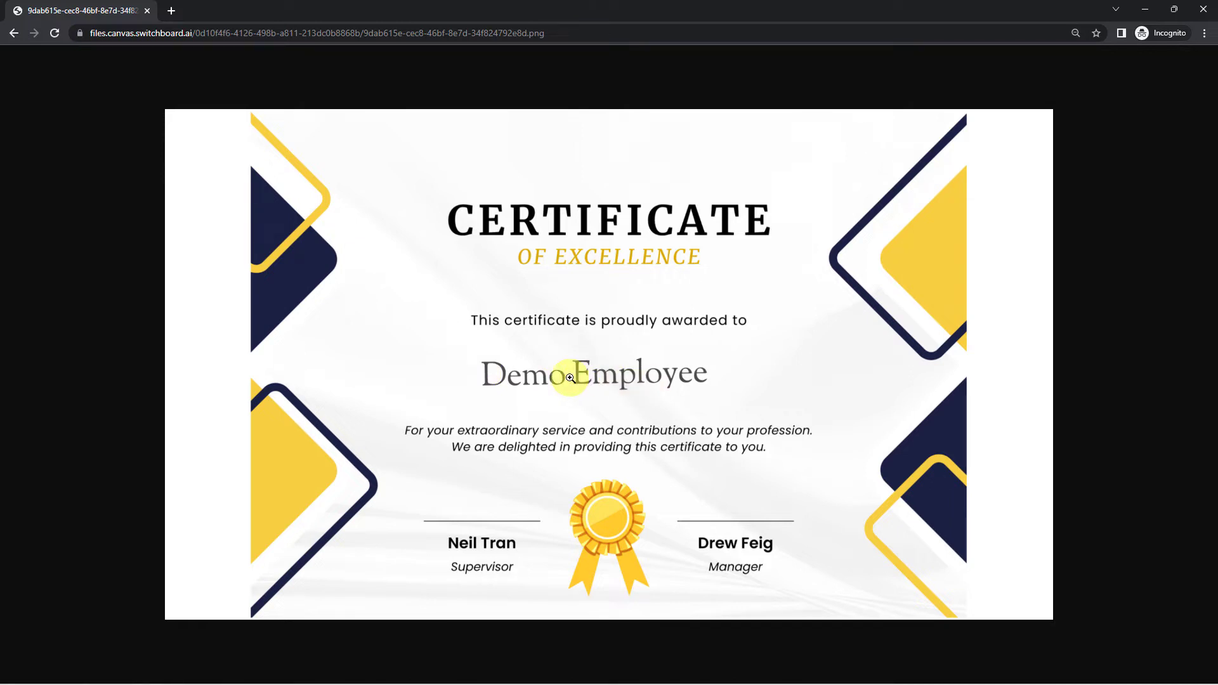
left_click(1204, 9)
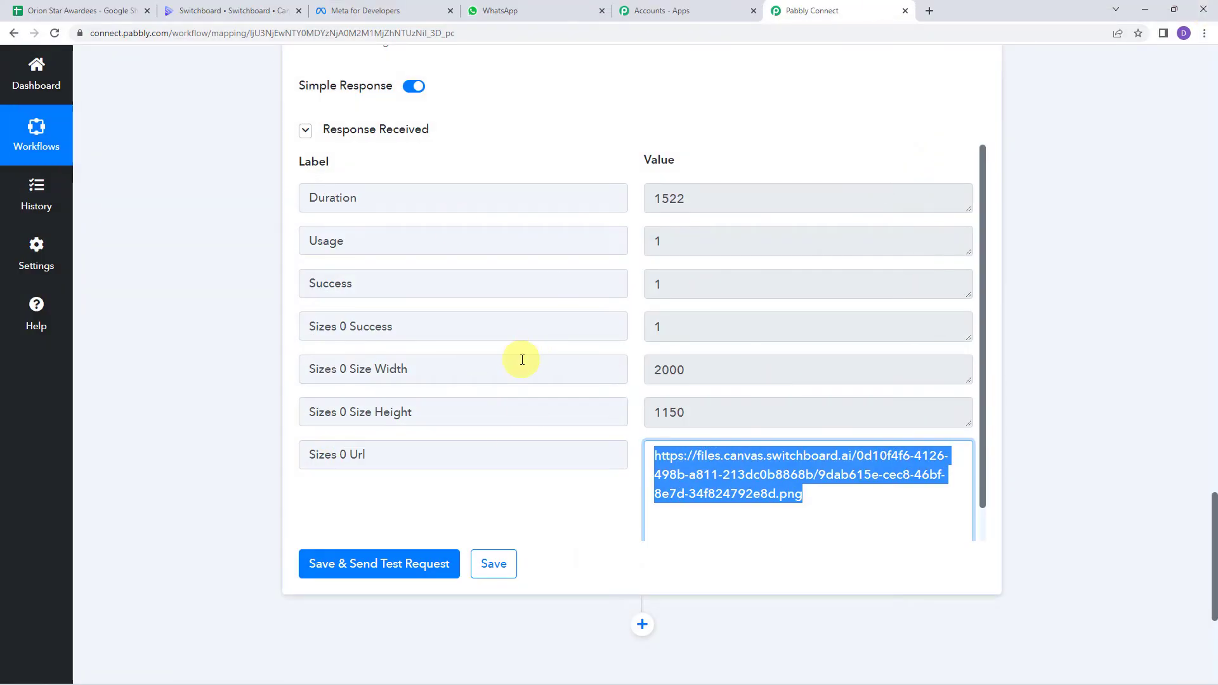
left_click(812, 505)
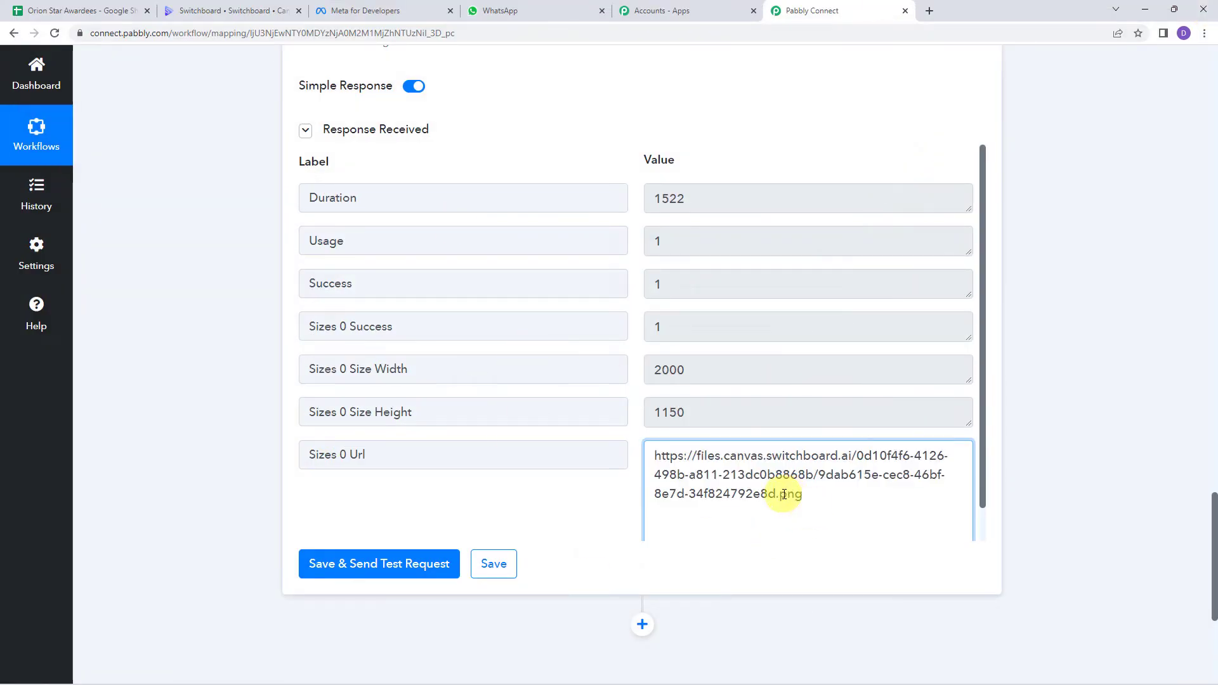
double_click(785, 494)
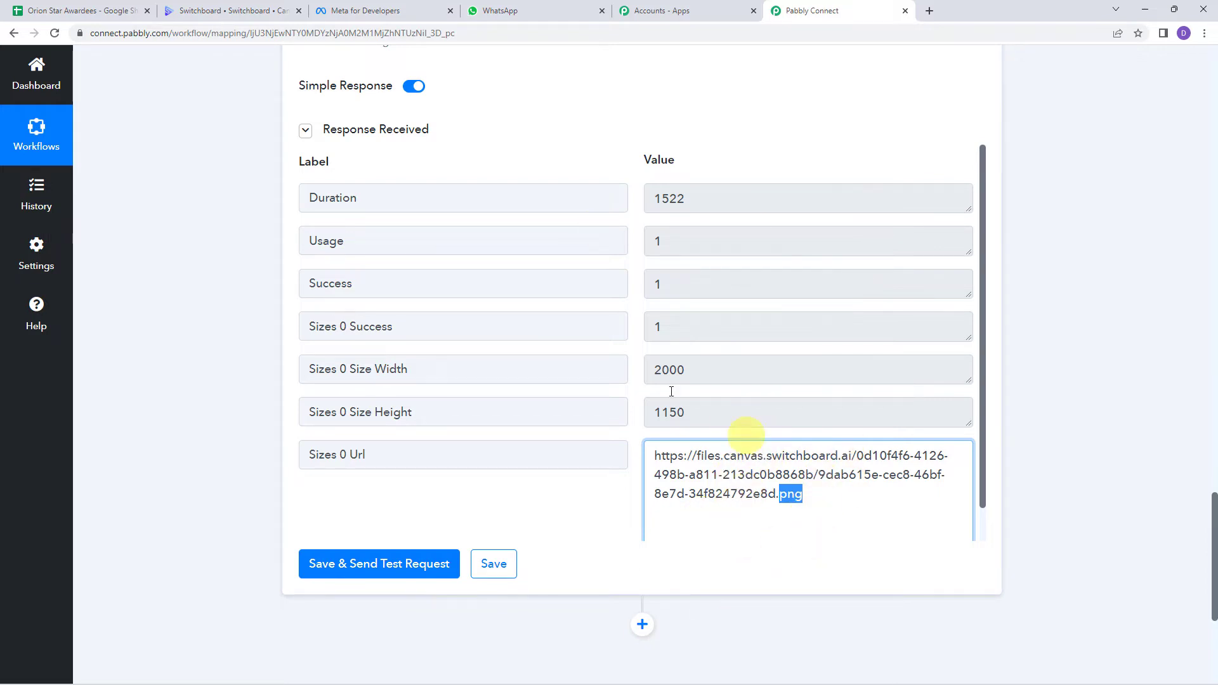
scroll(238, 435, "down", 5)
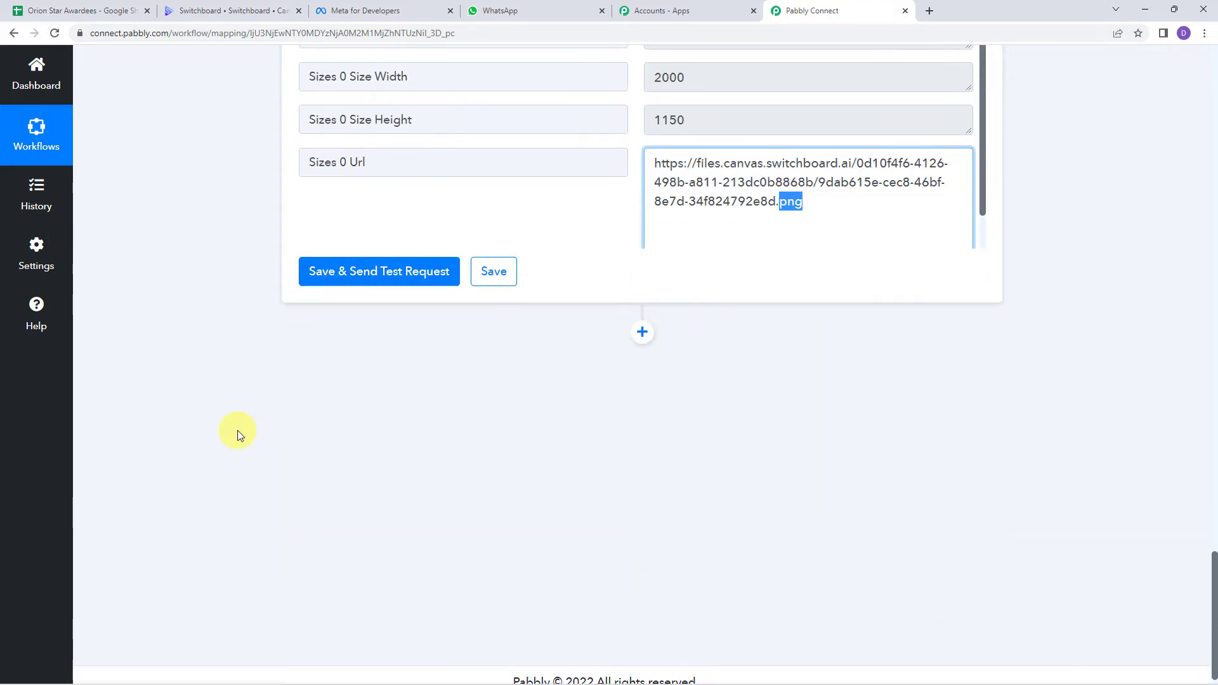
Step: Add a new CloudConvert action step with the Convert a File event
left_click(642, 317)
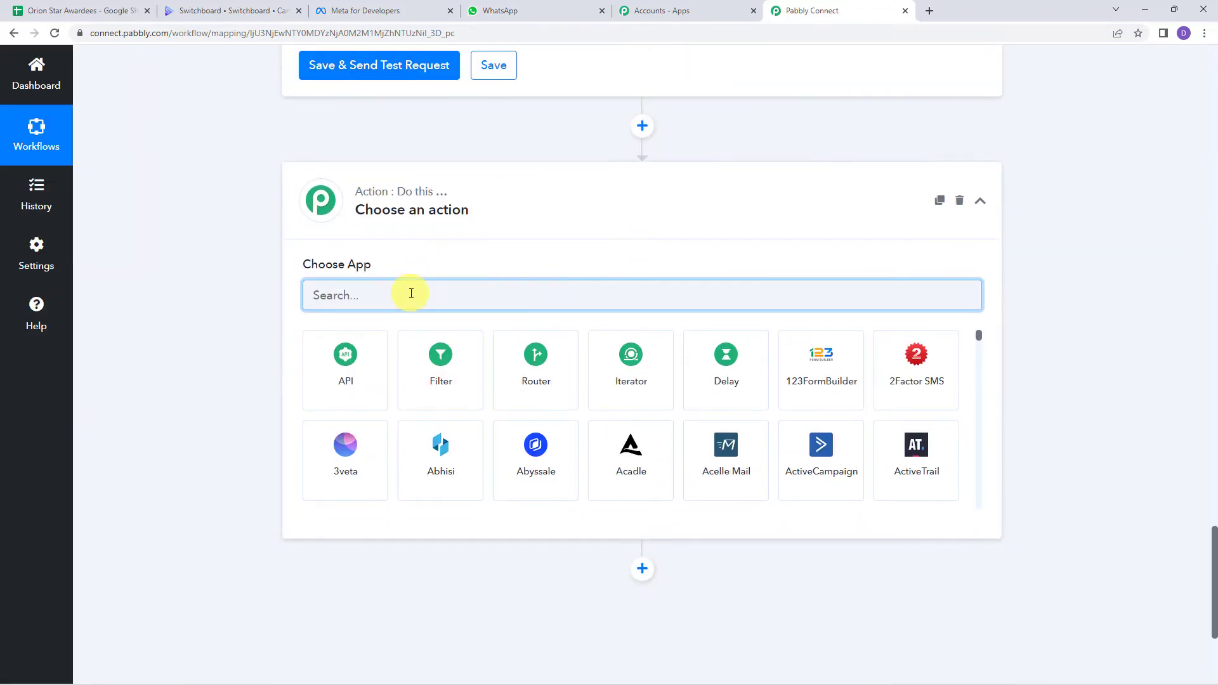
type("Cloudc")
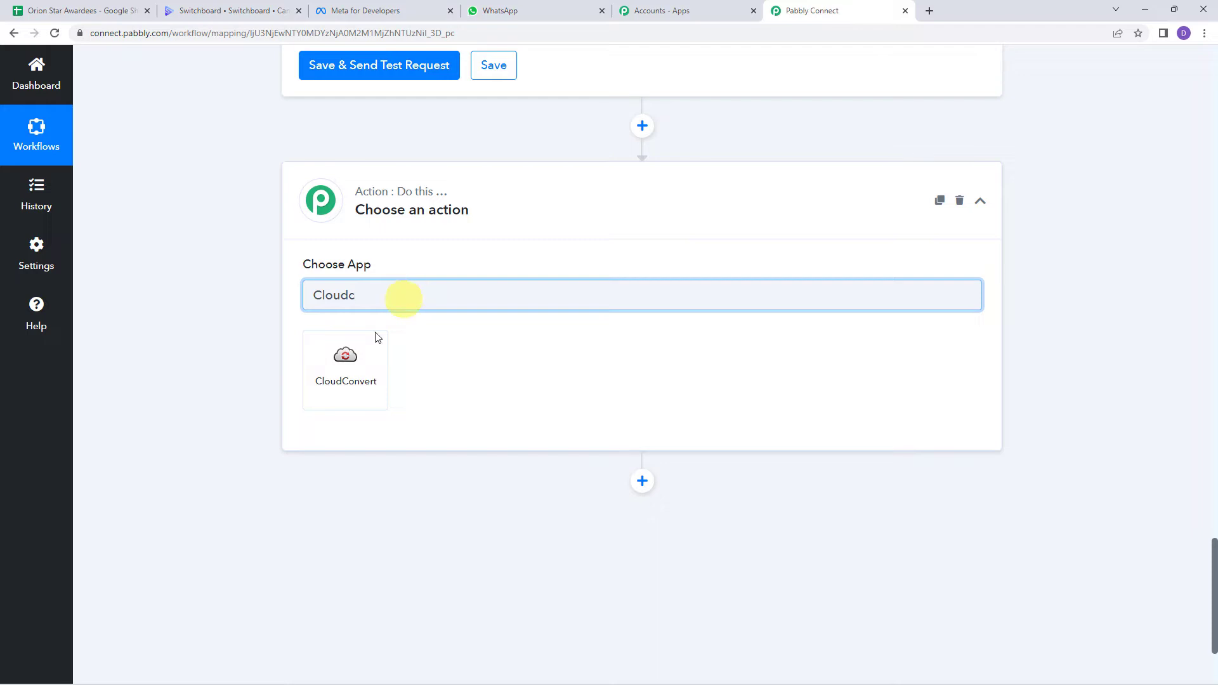
left_click(378, 337)
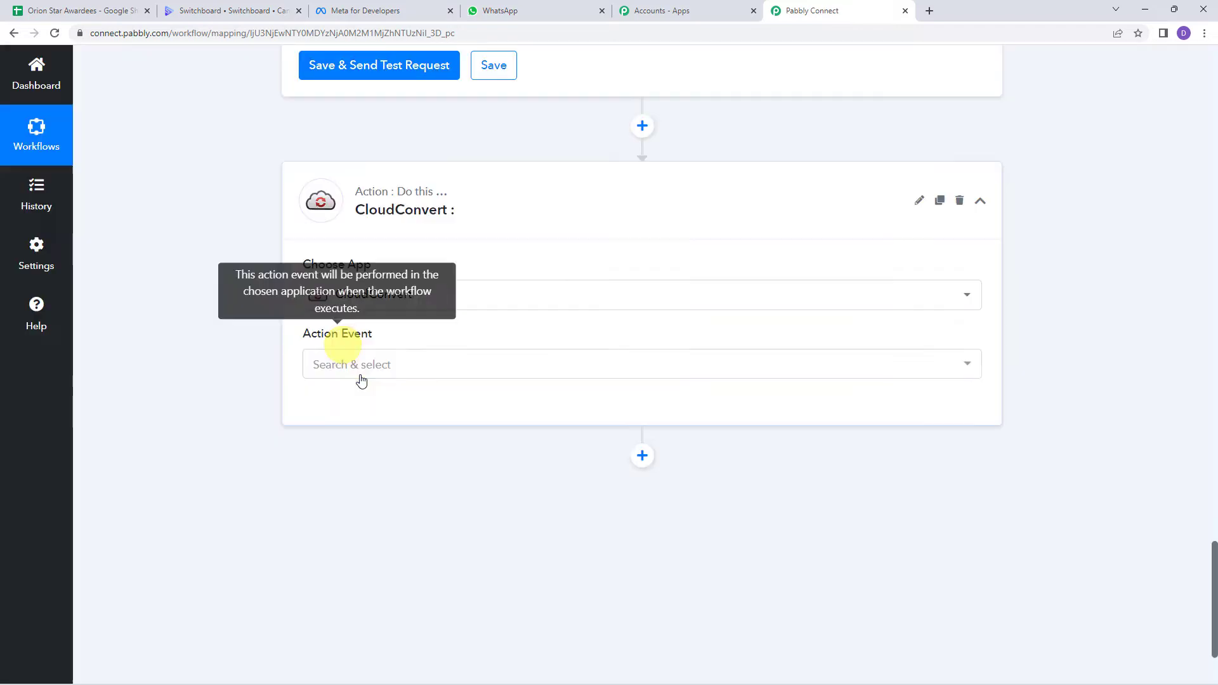
left_click(346, 367)
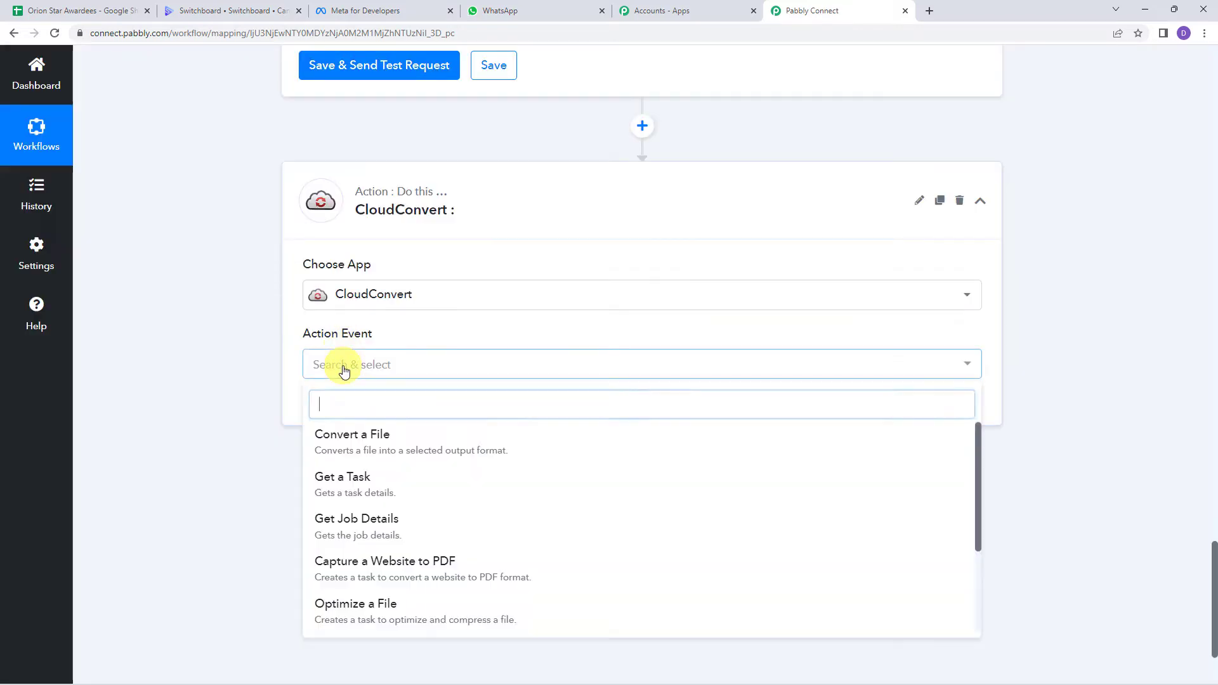
left_click(385, 448)
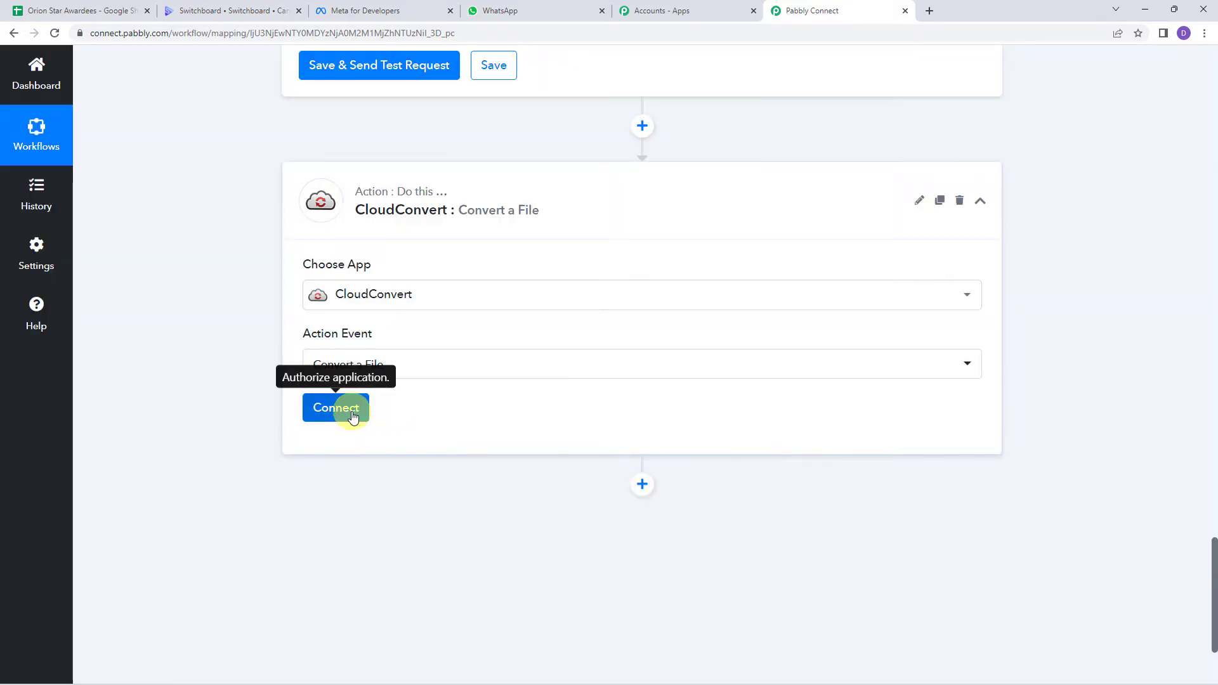
Step: Connect and save a new CloudConvert account connection for the step
left_click(351, 412)
left_click(633, 209)
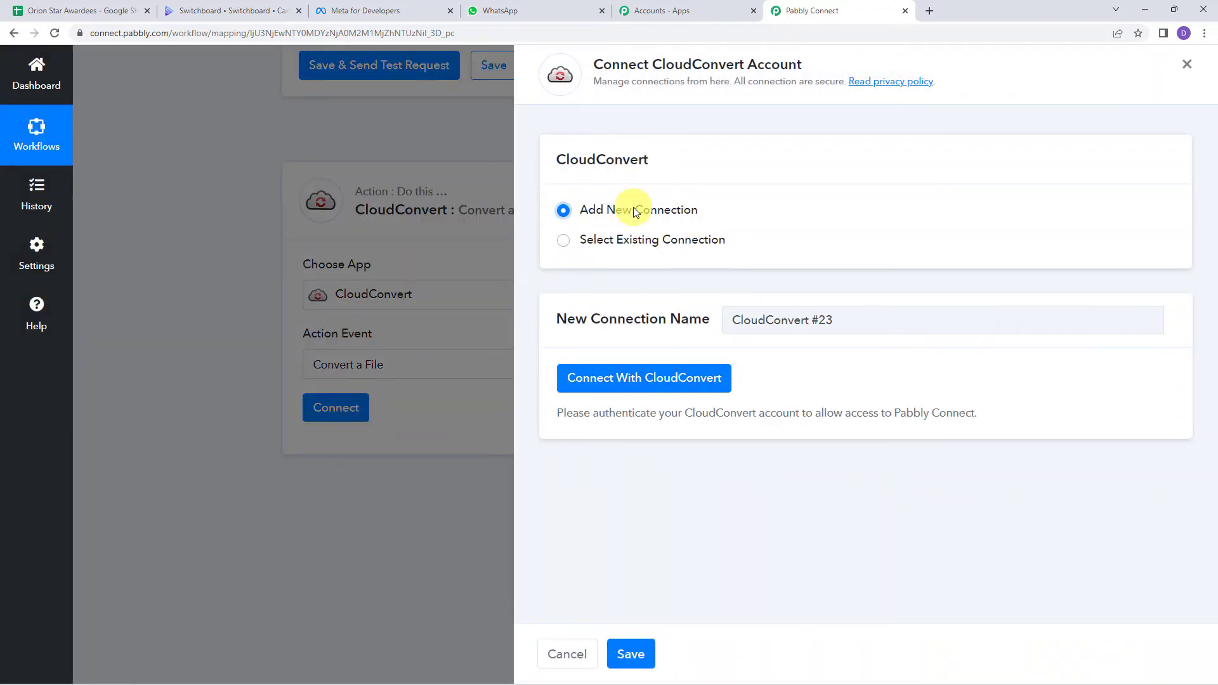
left_click(655, 383)
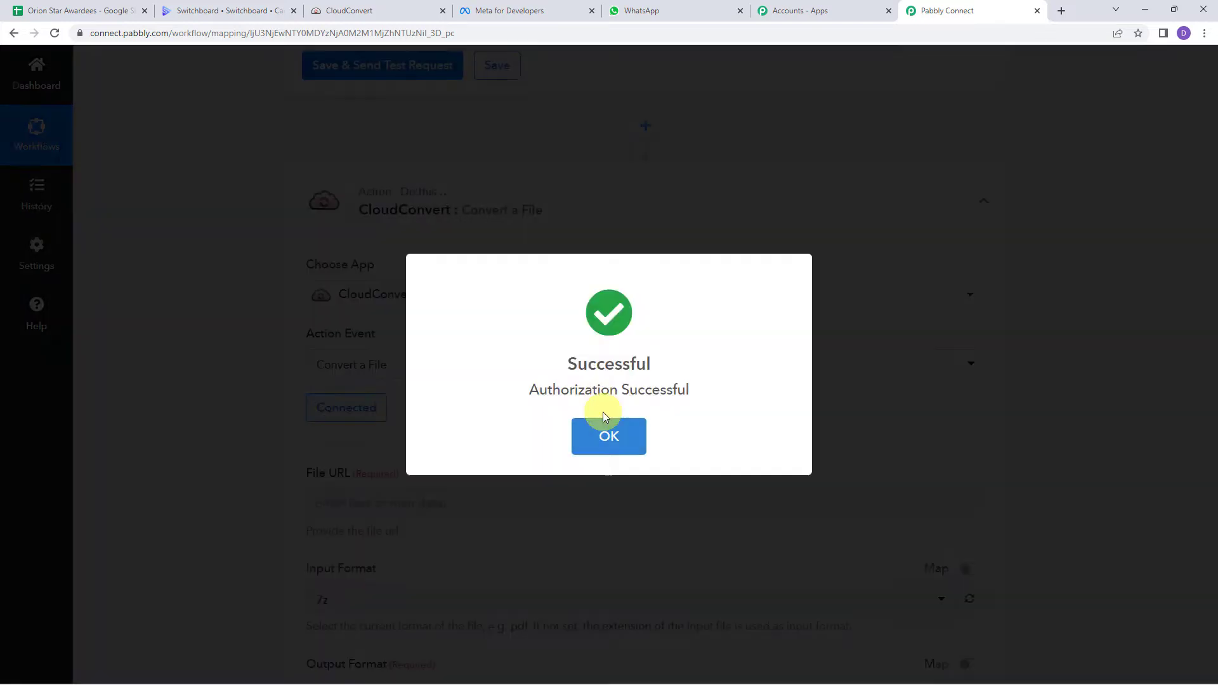
left_click(608, 435)
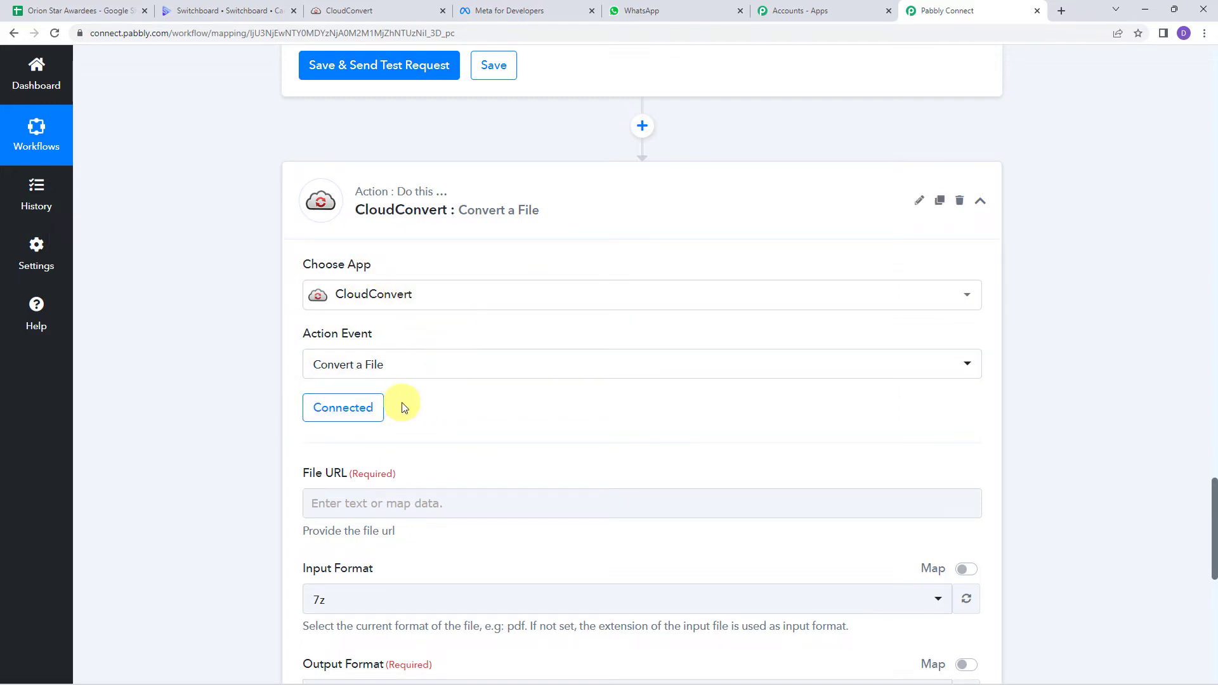
scroll(141, 368, "down", 2)
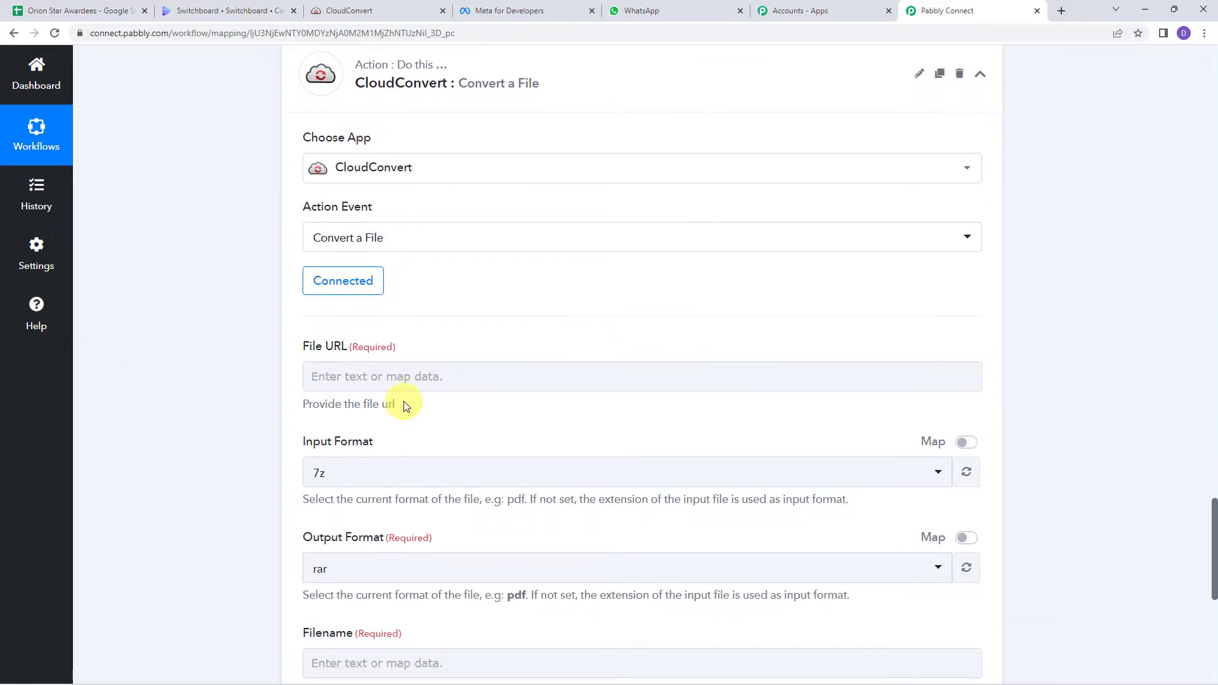
Step: Map File URL to the Switchboard Canvas generated image URL
left_click(338, 368)
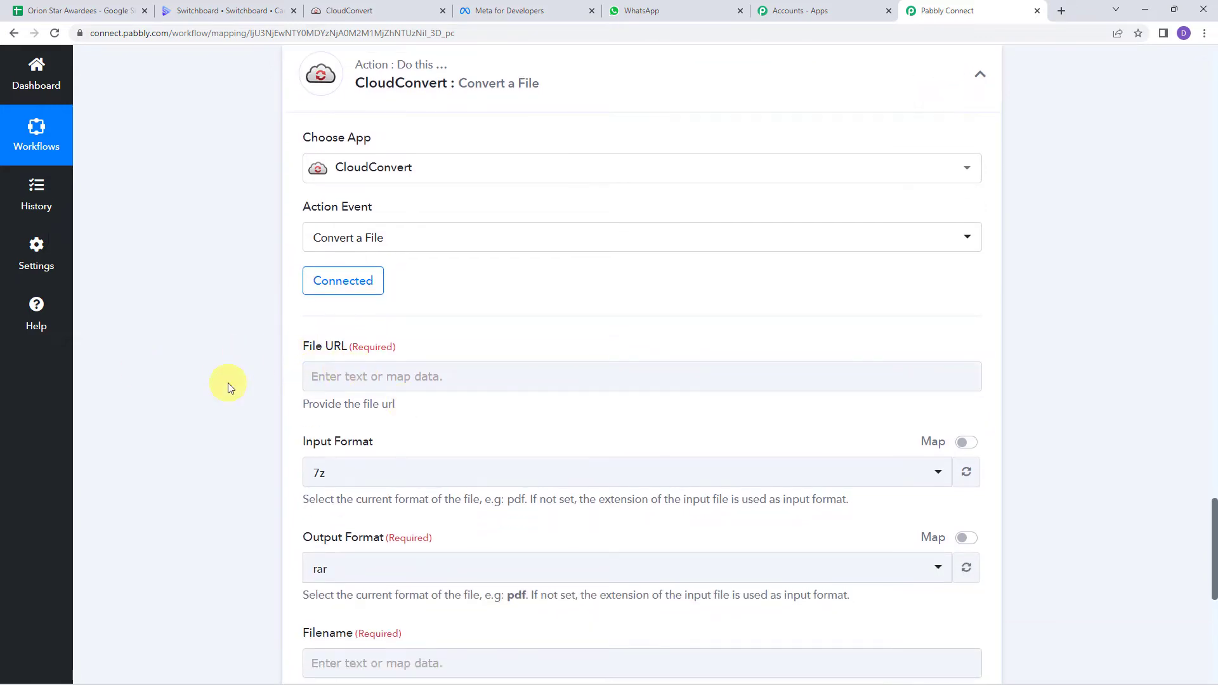
scroll(229, 384, "up", 8)
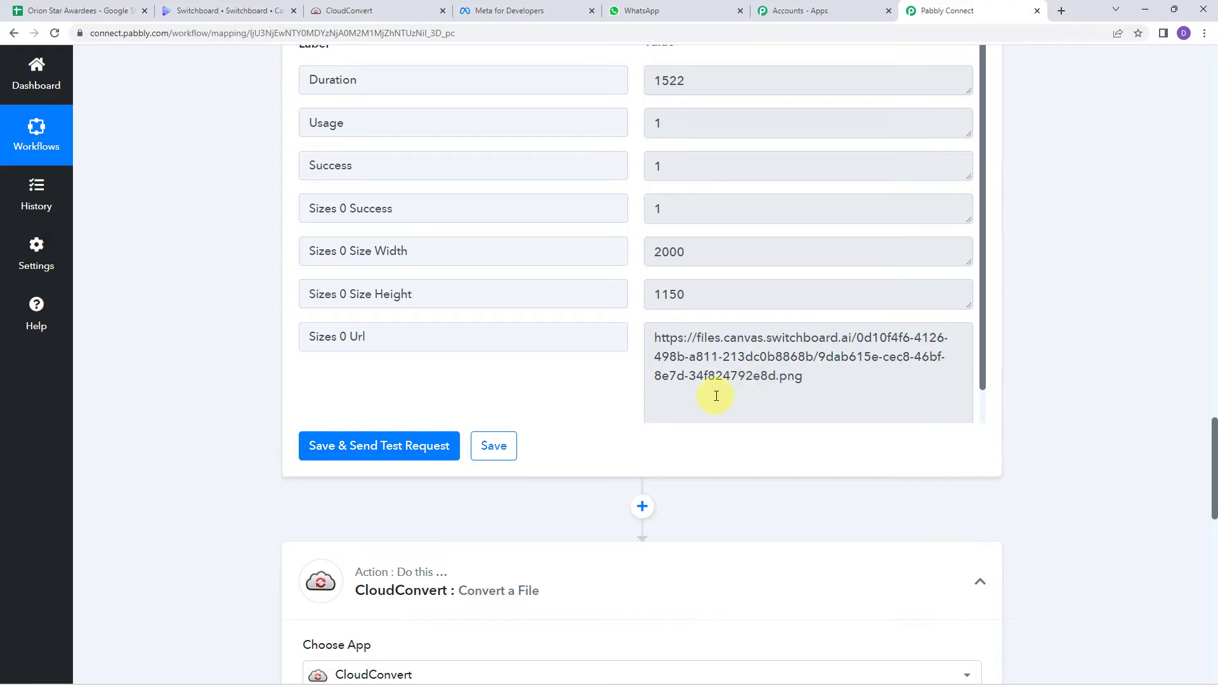
triple_click(850, 387)
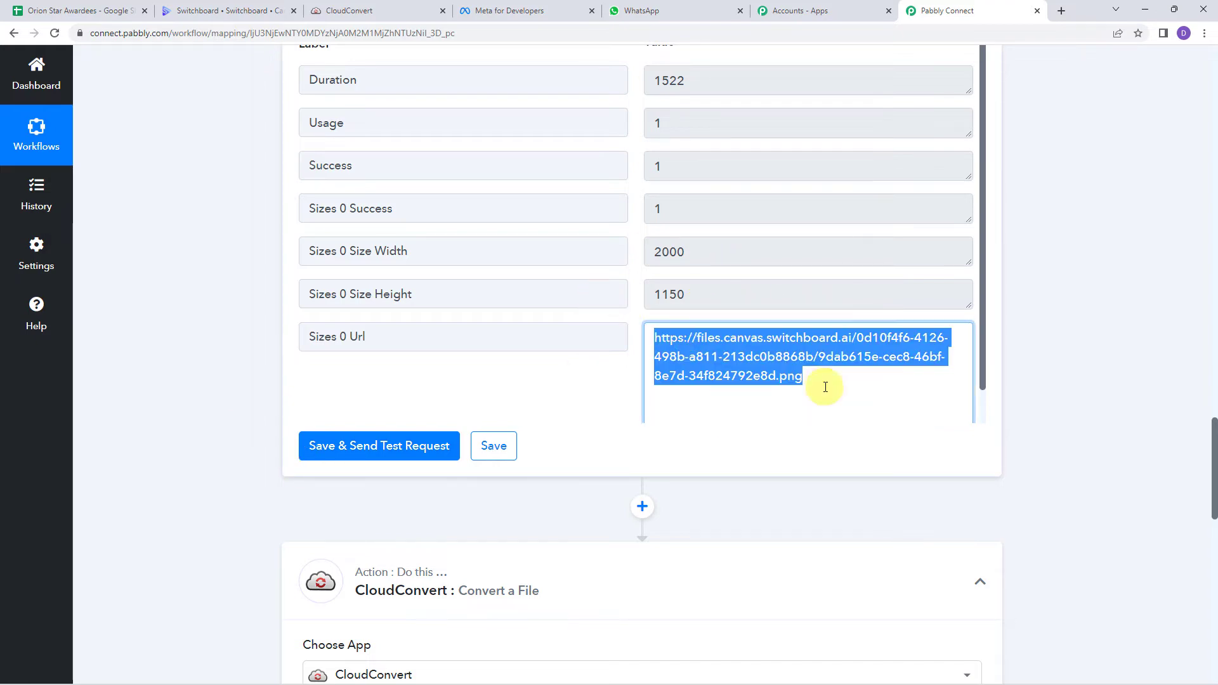
scroll(196, 384, "down", 9)
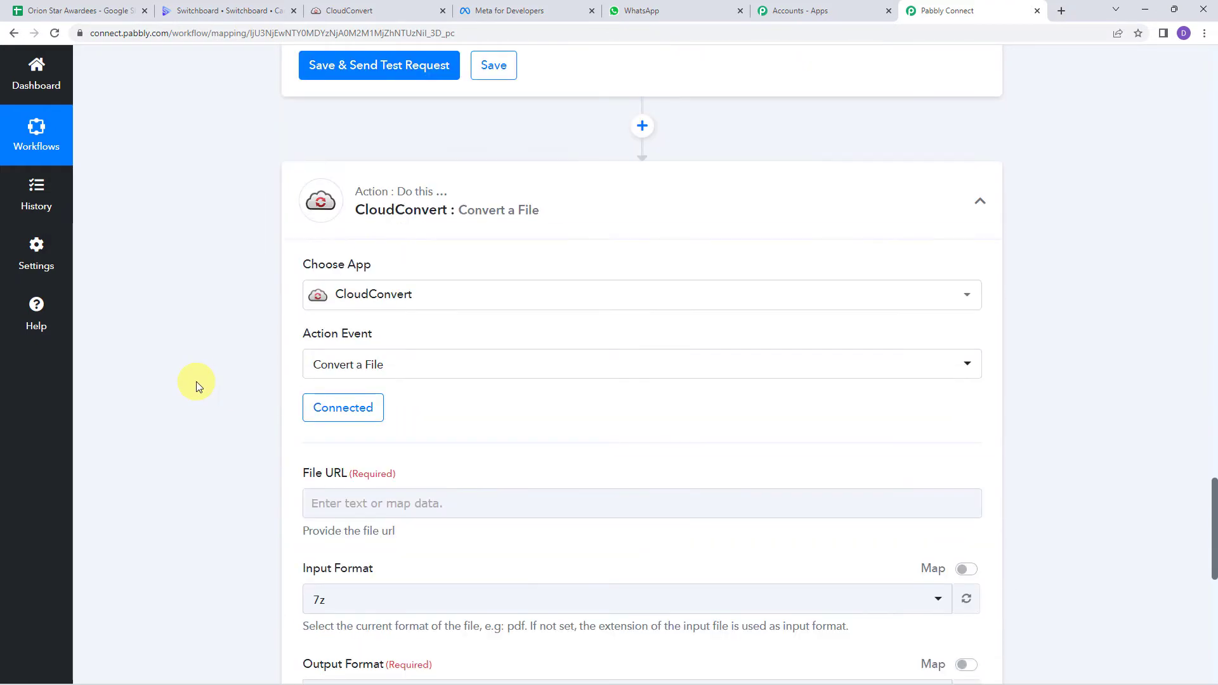
left_click(330, 313)
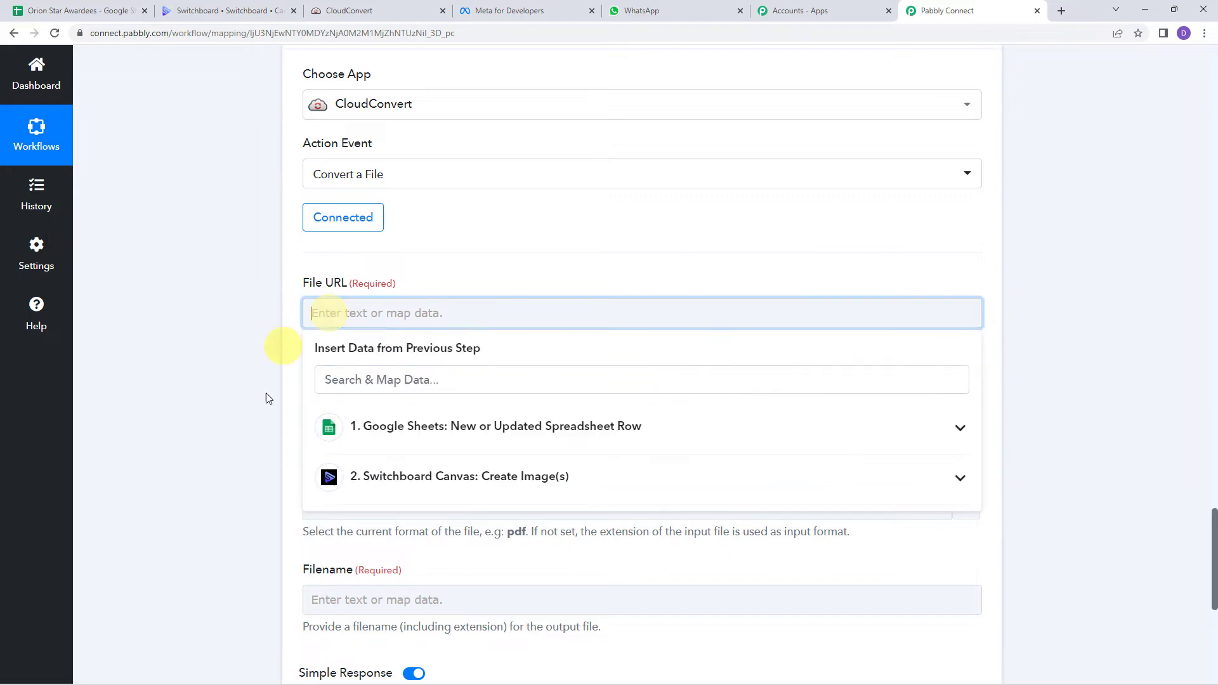
left_click(421, 487)
scroll(421, 521, "down", 1)
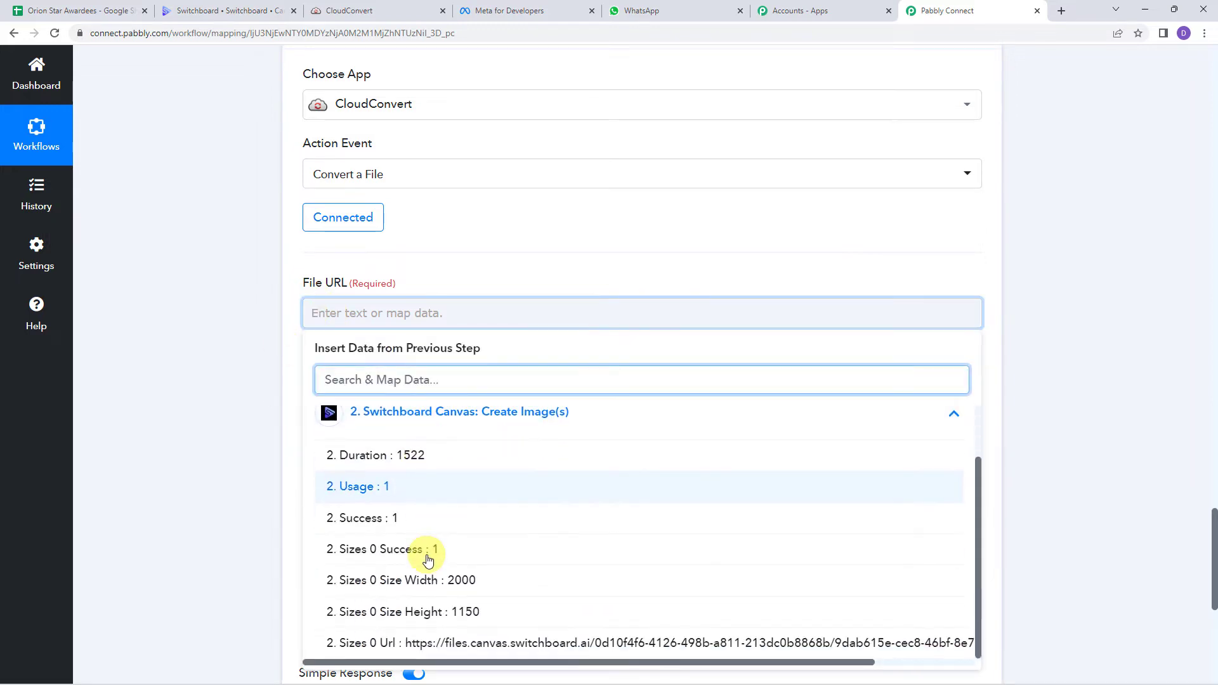
left_click(393, 644)
left_click(222, 409)
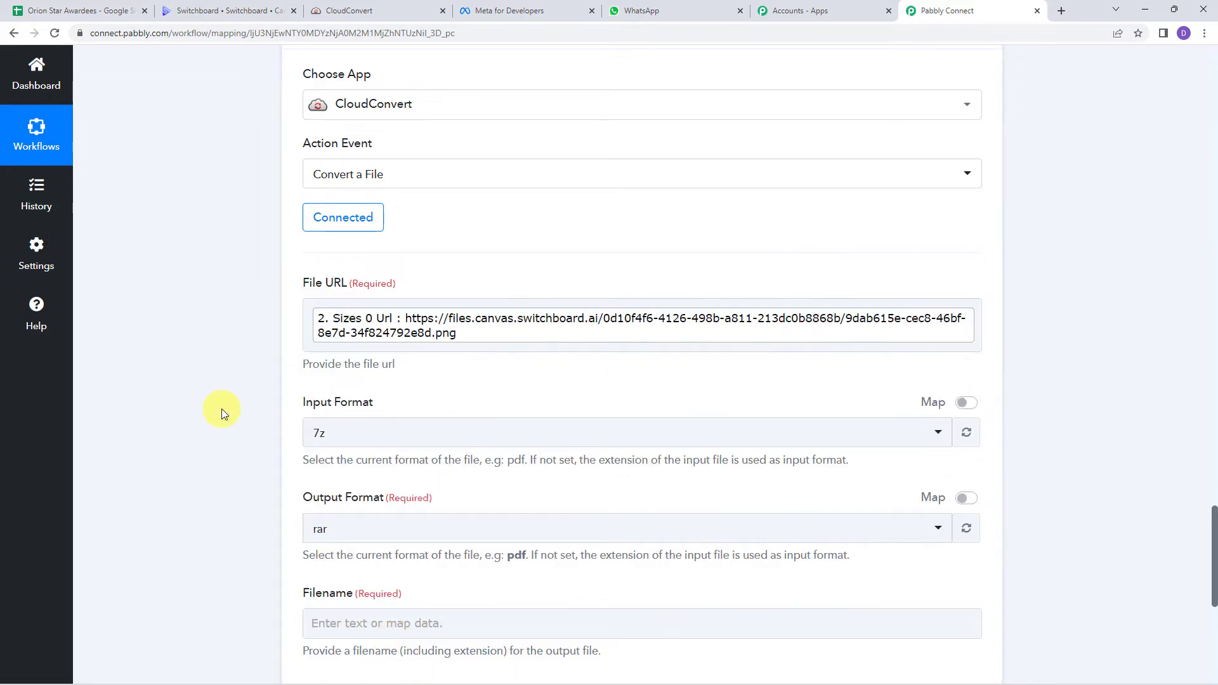
scroll(222, 408, "down", 2)
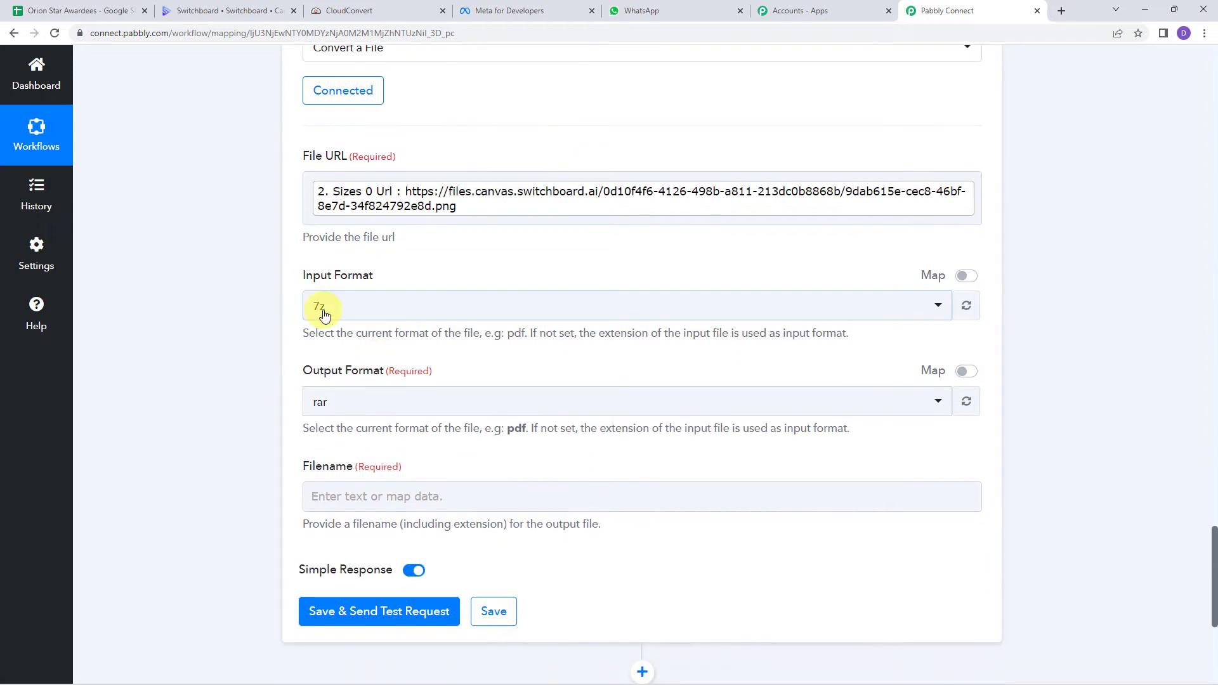
Step: Set the input format to png and keep pdf as the output format
left_click(362, 311)
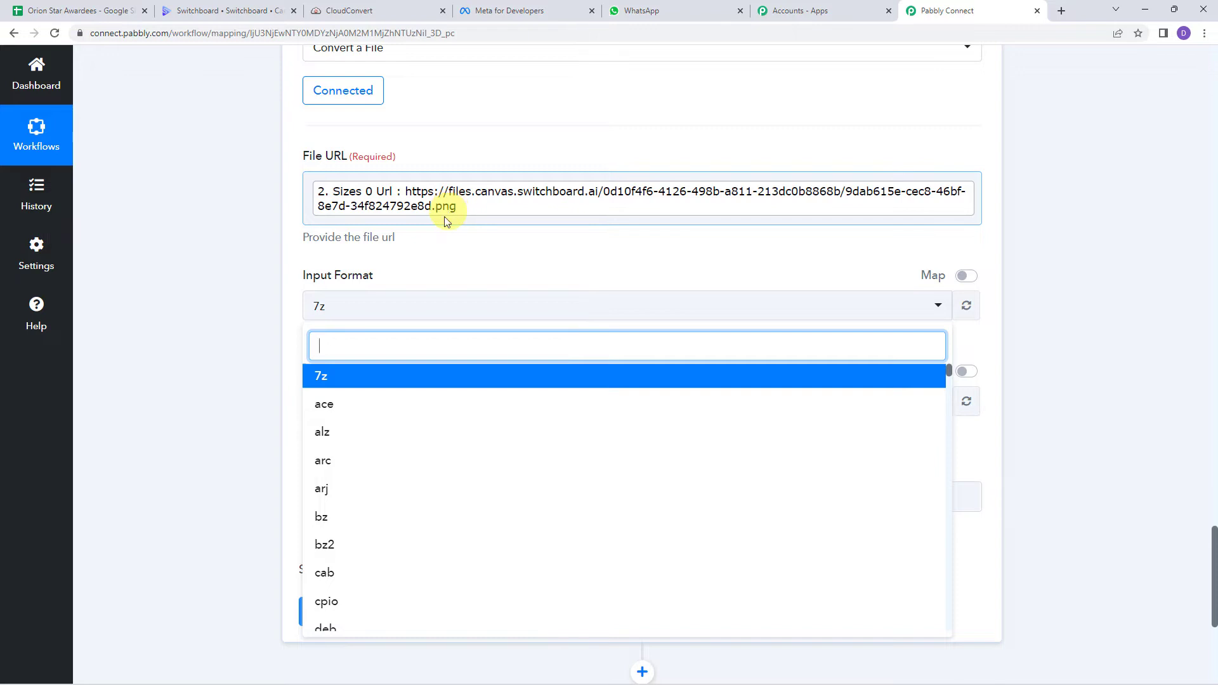
type("png")
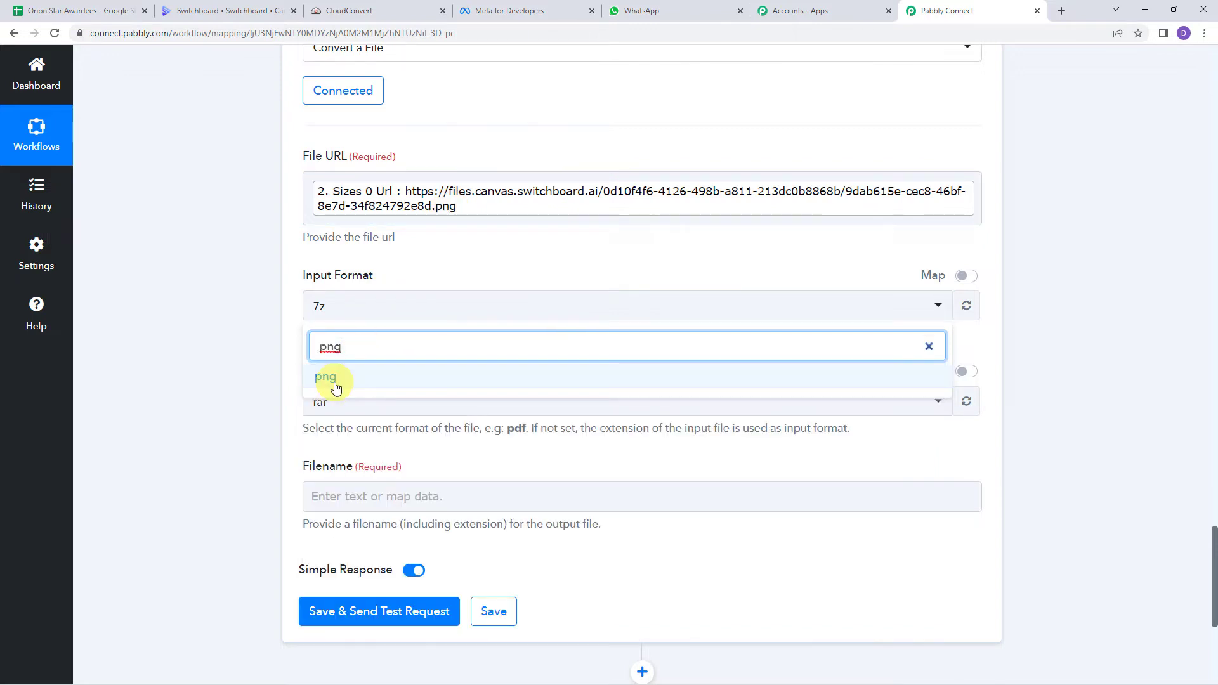
left_click(330, 379)
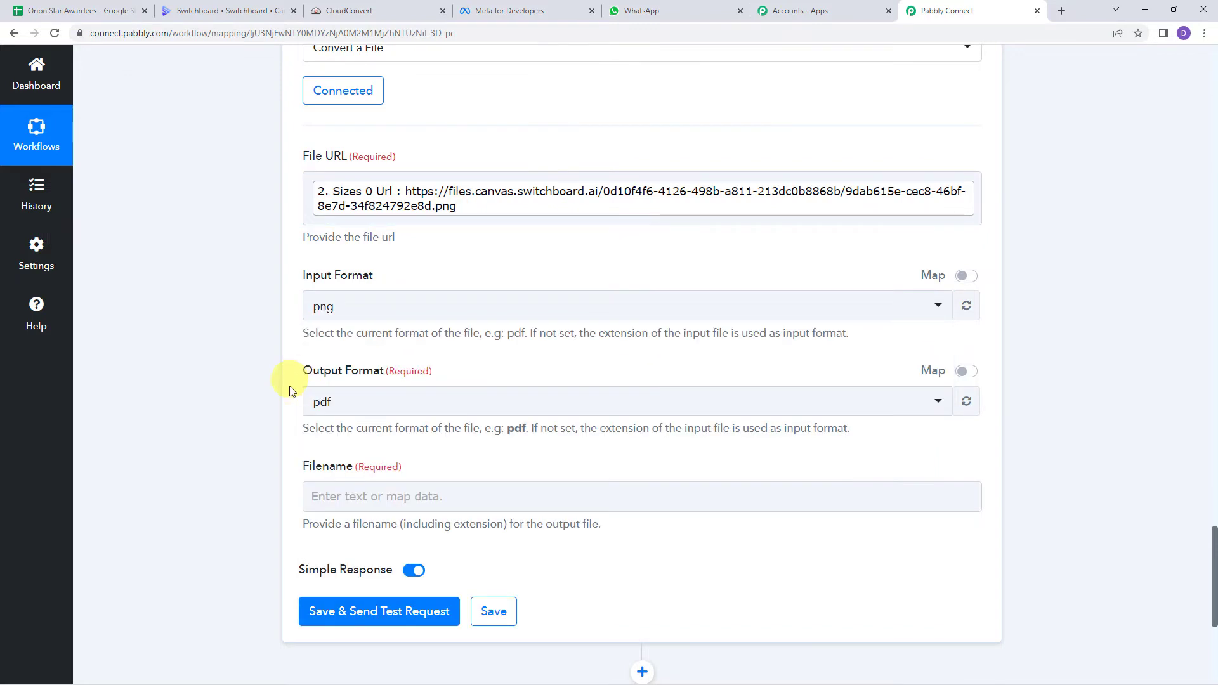
left_click(323, 406)
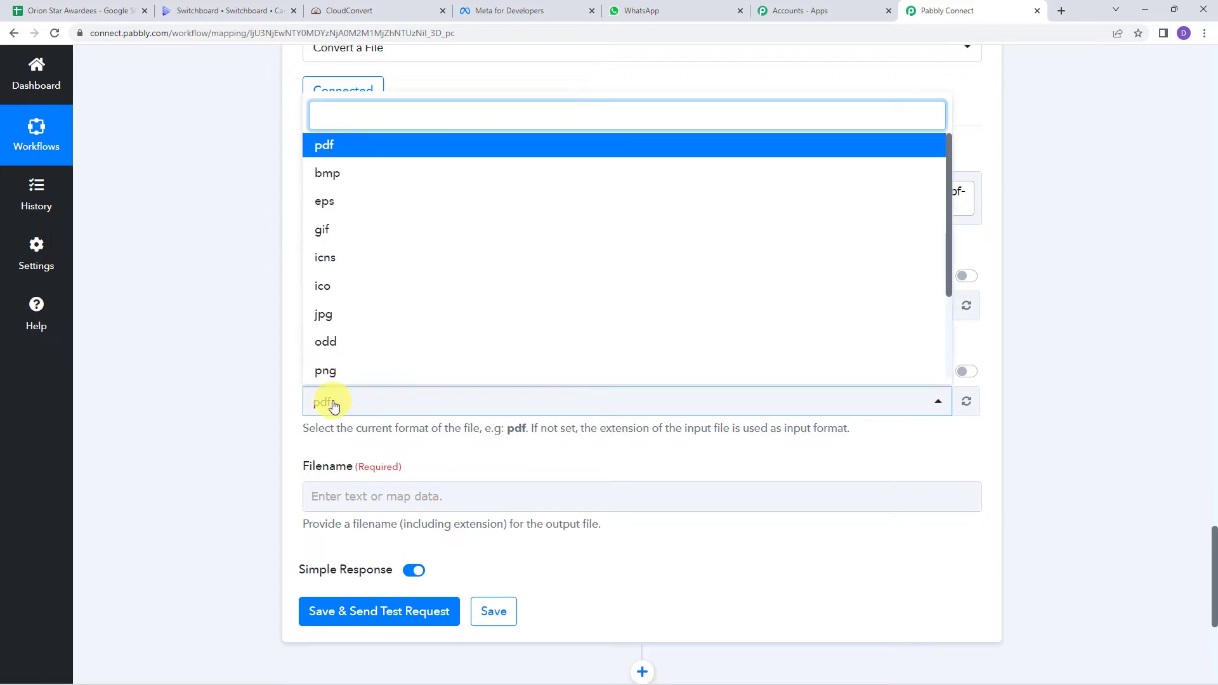
left_click(332, 402)
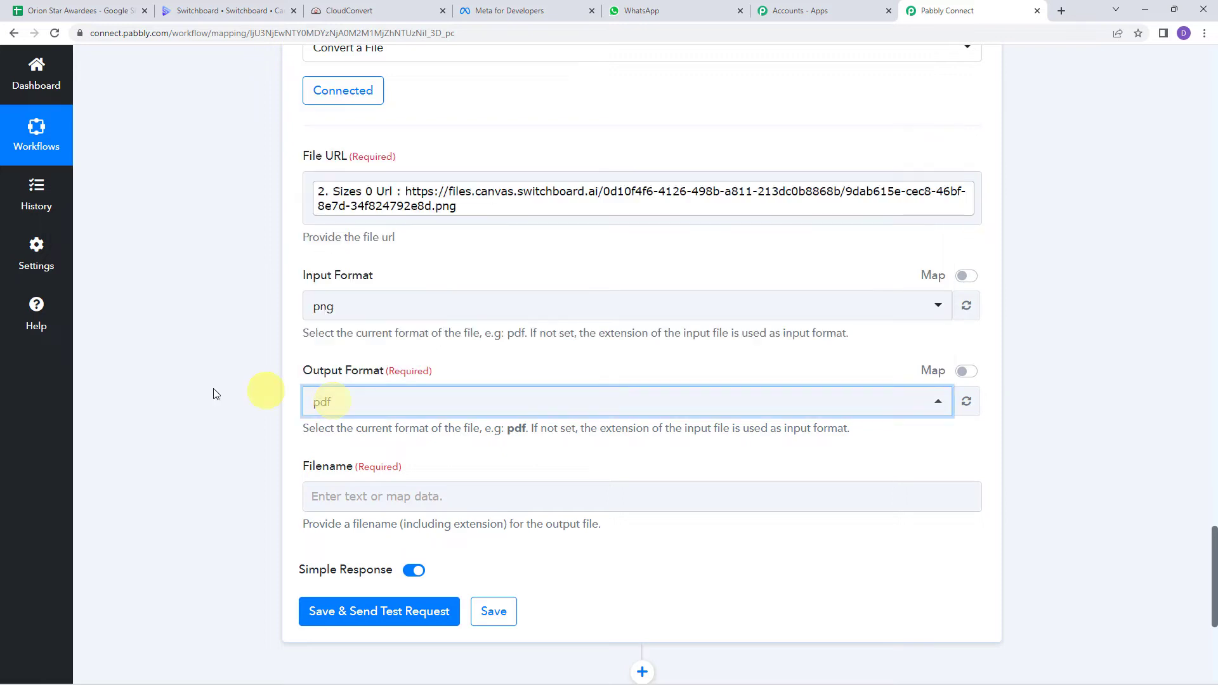
left_click(330, 494)
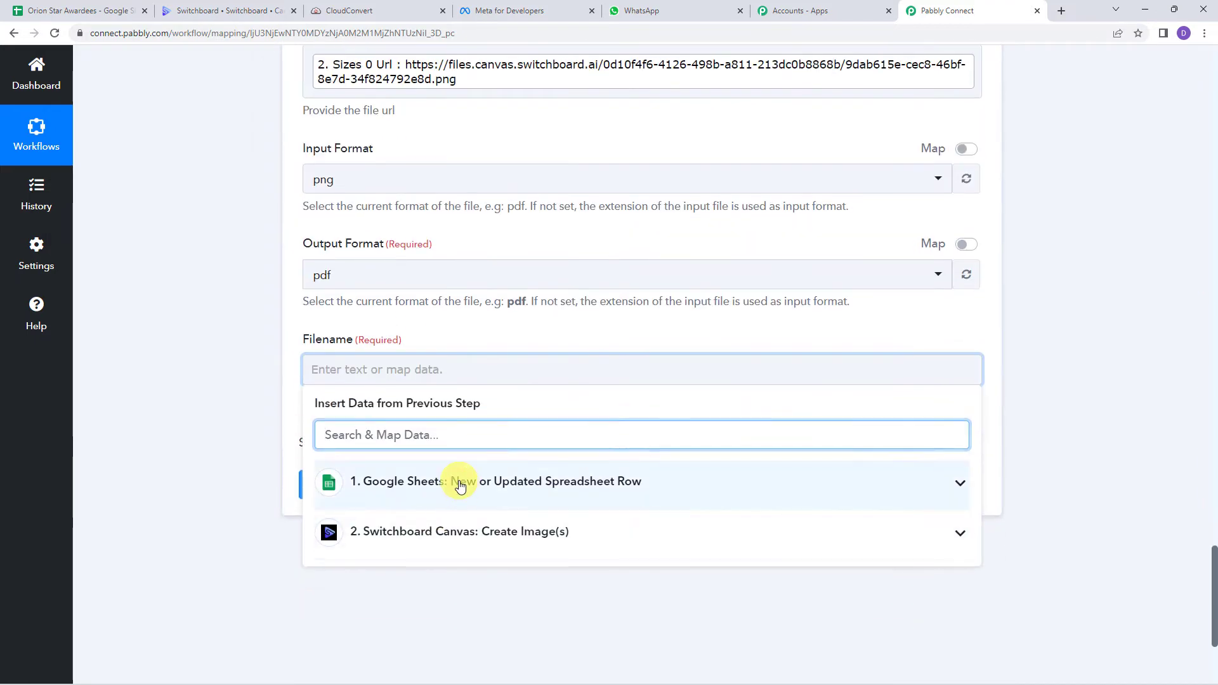
Step: Set Filename to the mapped Employee Name followed by '_Certificate.pdf'
left_click(456, 481)
scroll(470, 647, "down", 3)
left_click(483, 558)
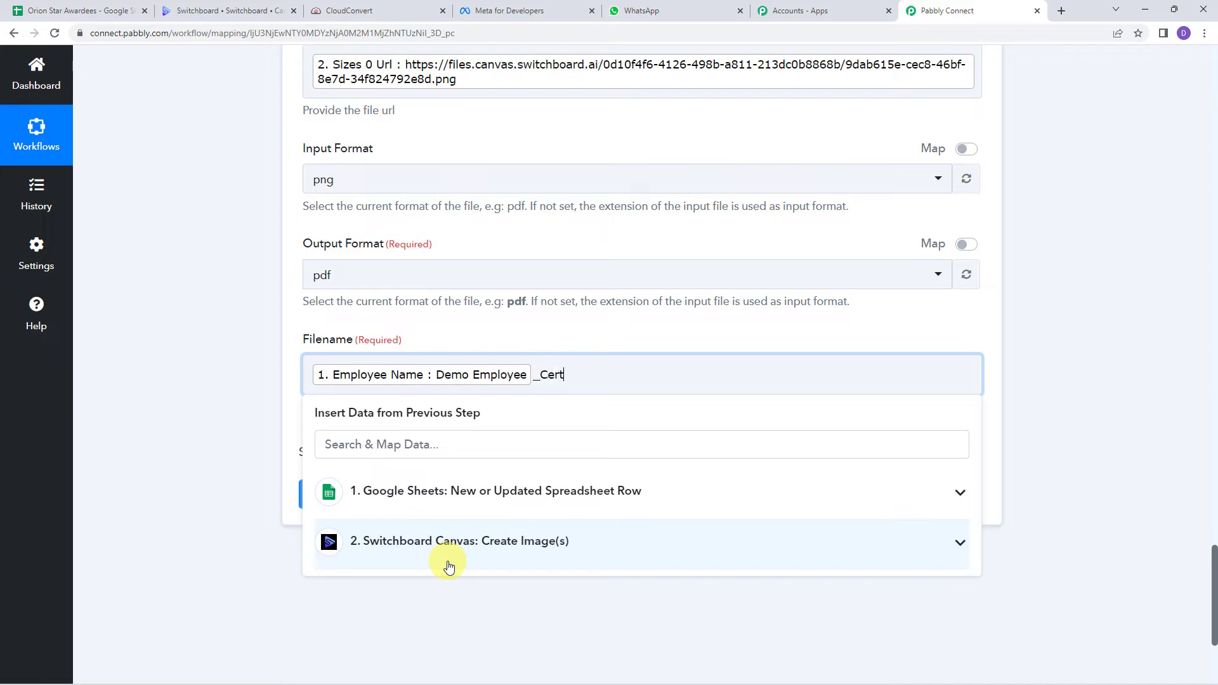
type("_Certificate")
left_click(286, 534)
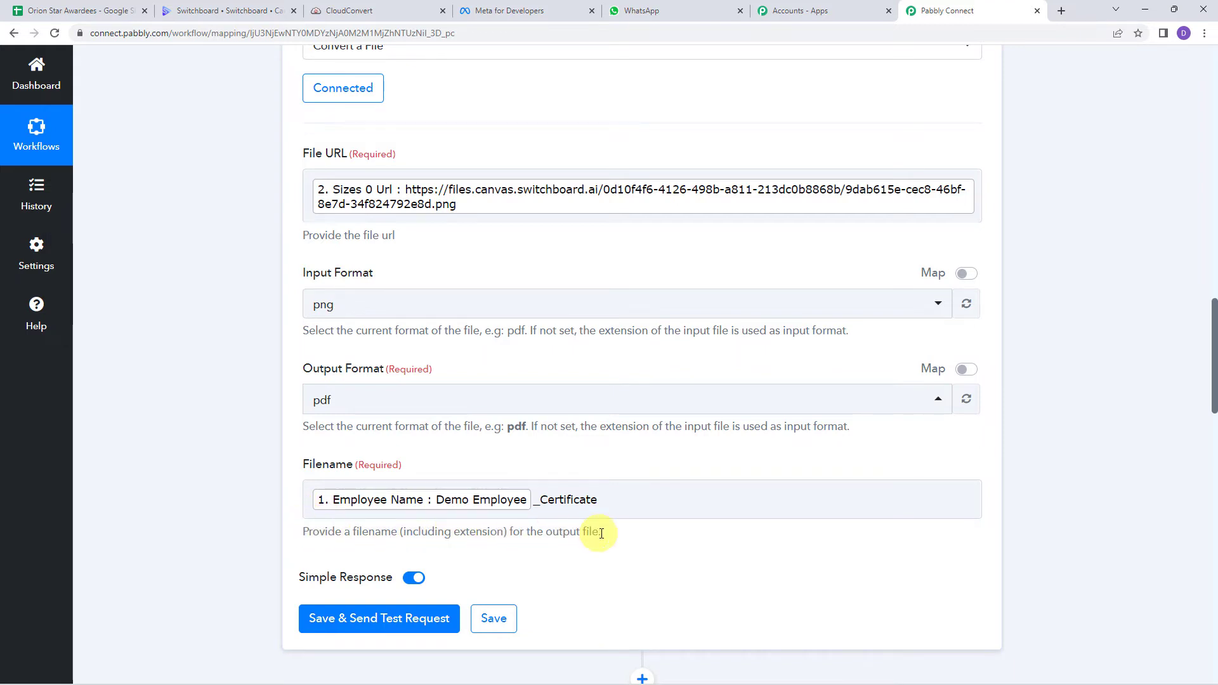
left_click(612, 501)
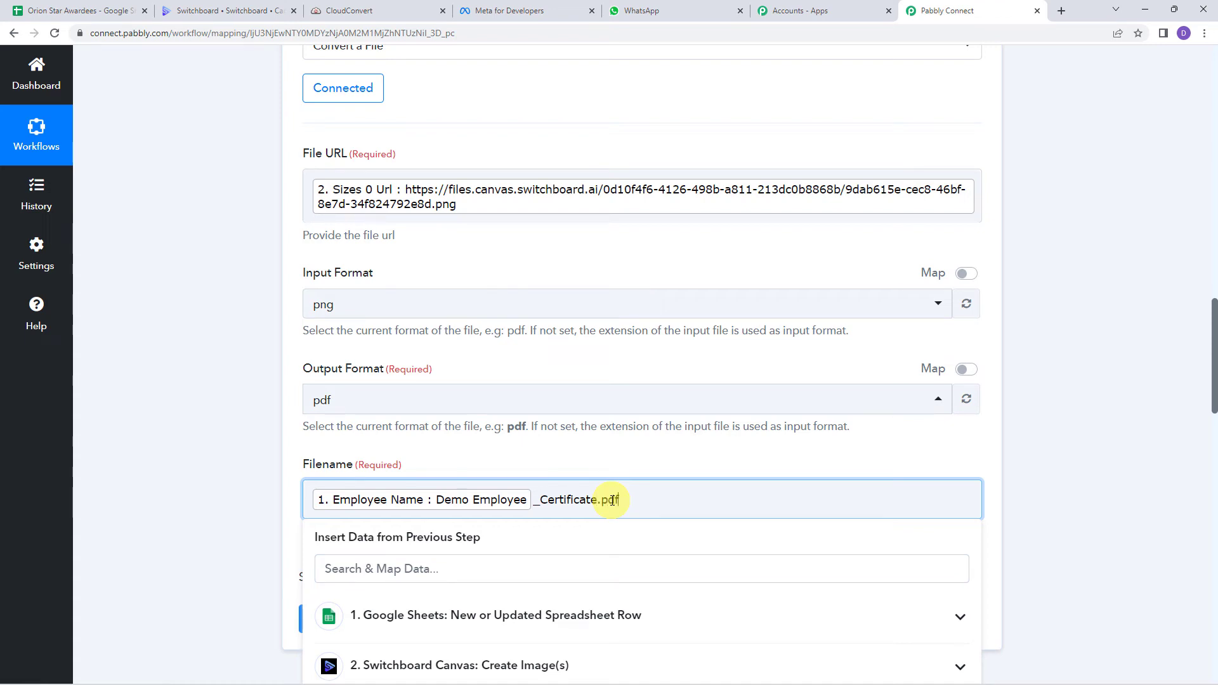
type(".pdf")
left_click(261, 514)
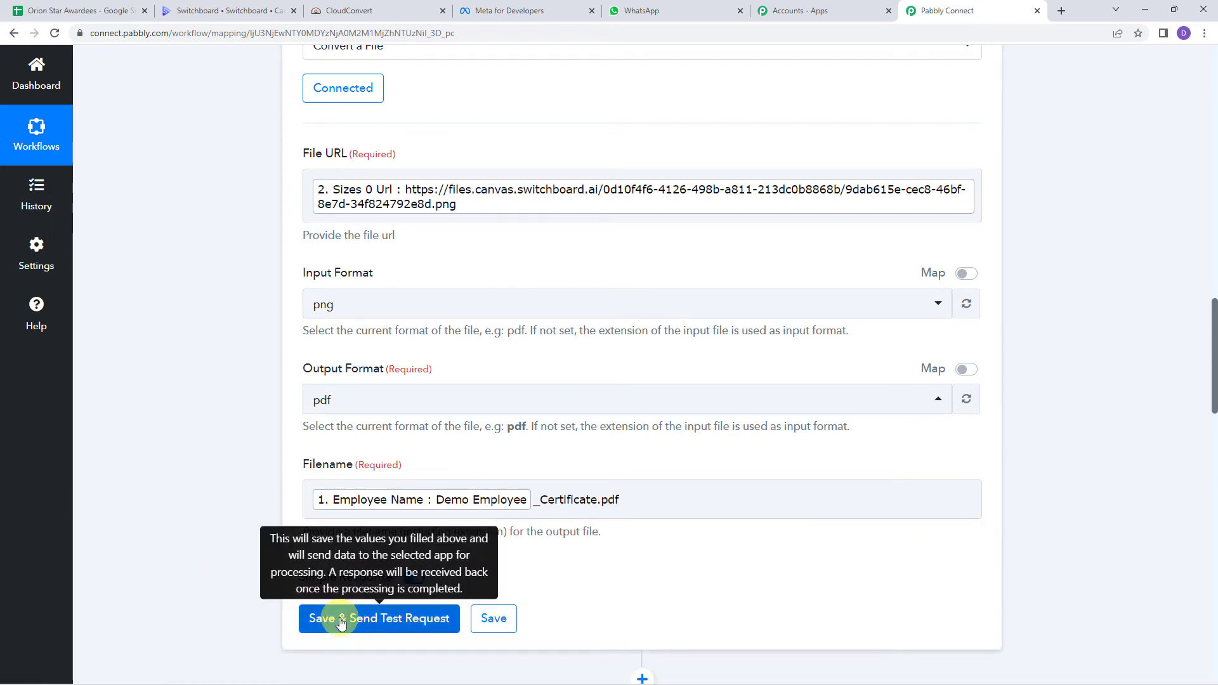
Step: Save and test the conversion step, reviewing the waiting import, convert and export tasks
left_click(341, 620)
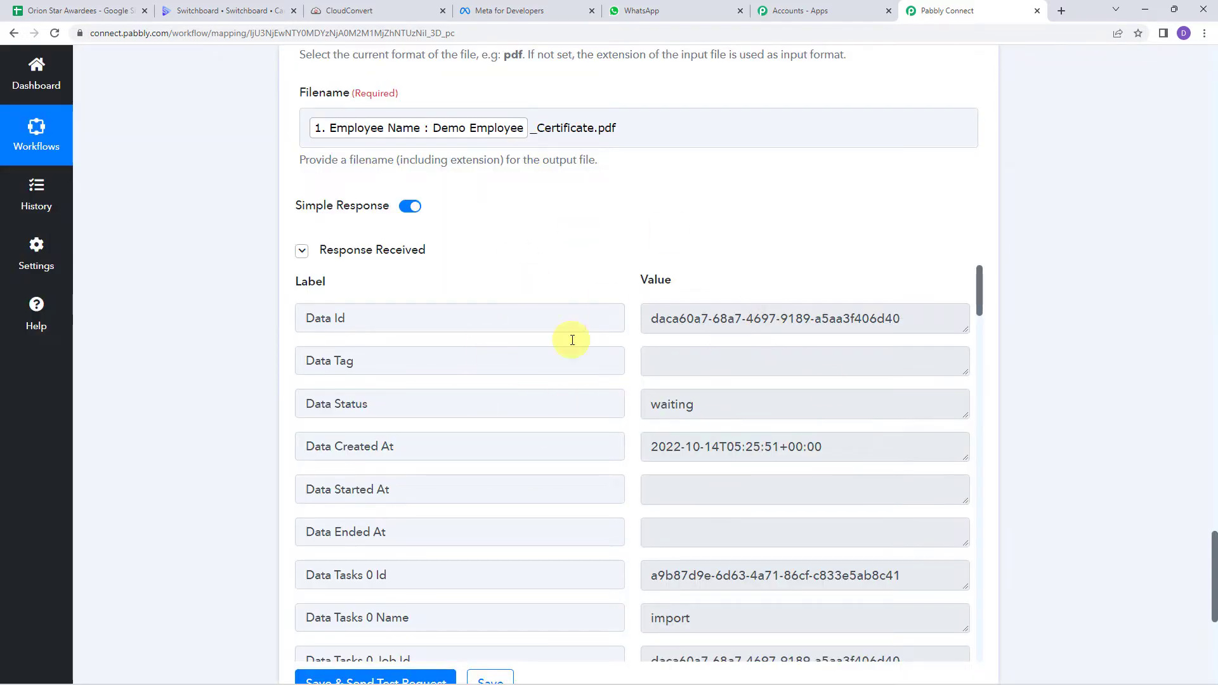
left_click(832, 319)
left_click(672, 443)
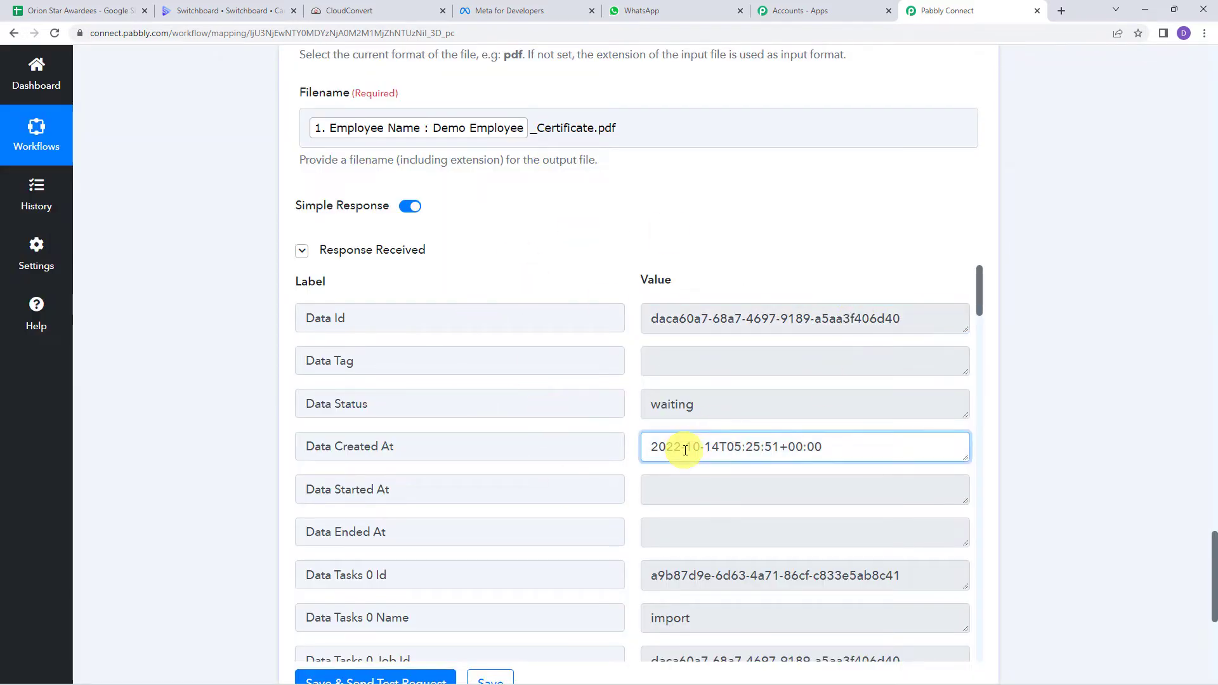
scroll(685, 450, "down", 4)
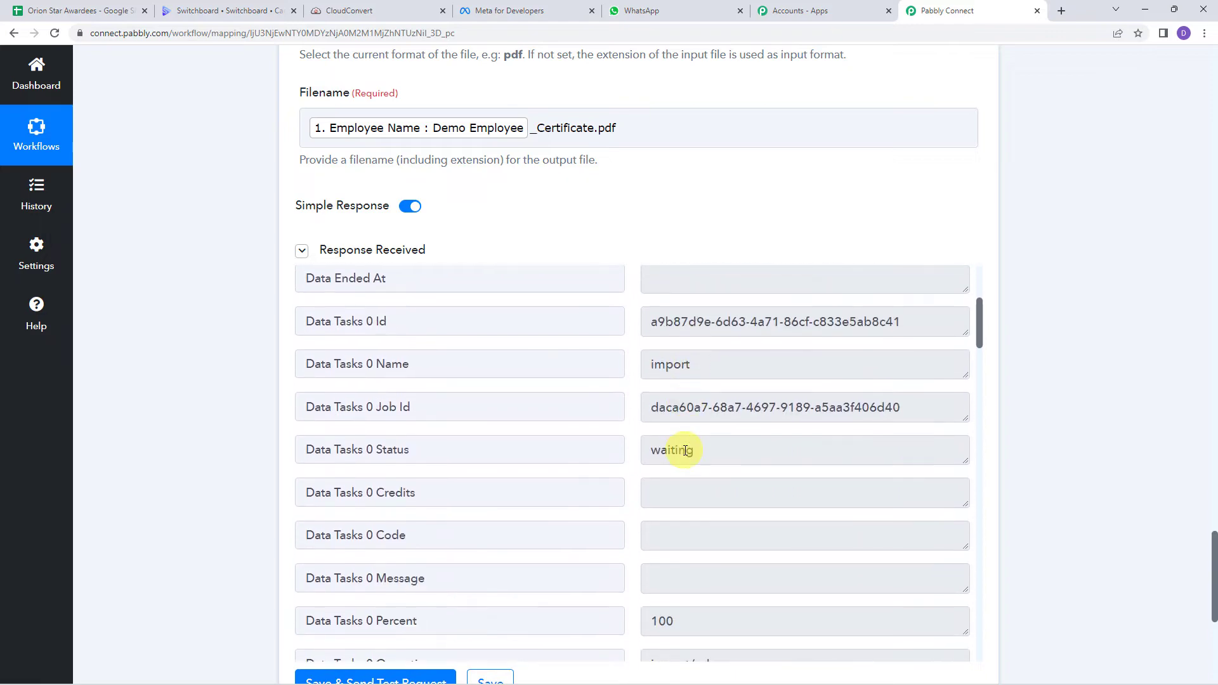
left_click(716, 407)
scroll(717, 404, "down", 6)
scroll(719, 402, "down", 13)
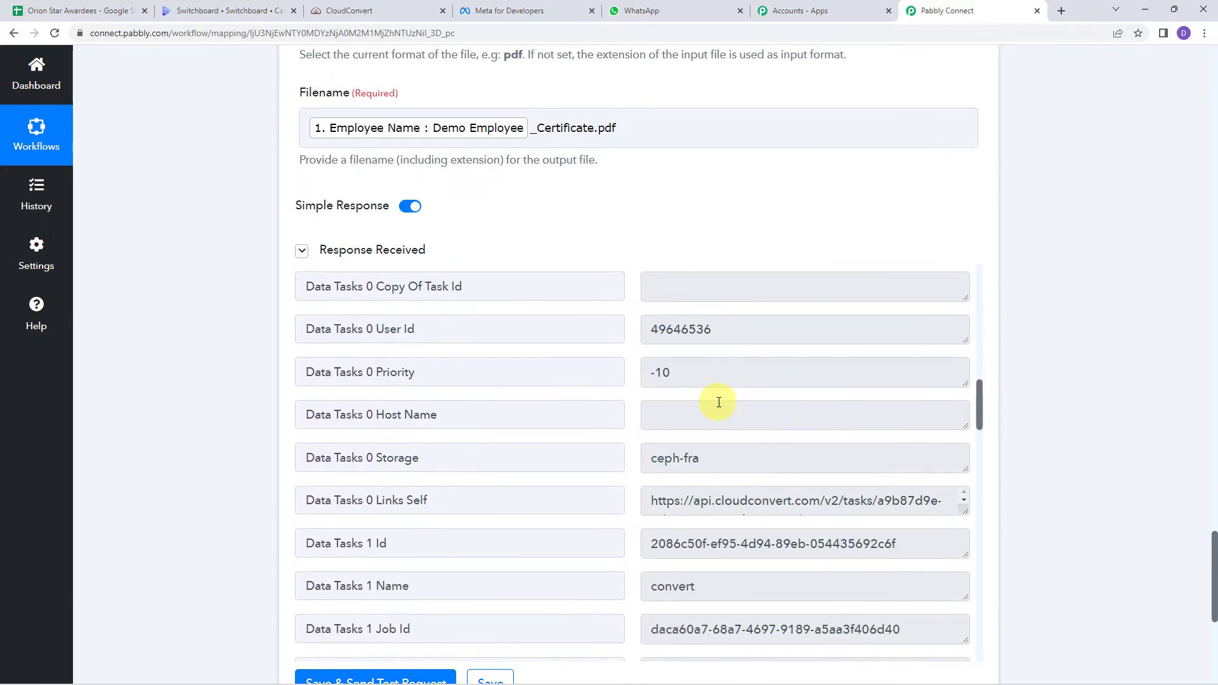
scroll(718, 402, "down", 8)
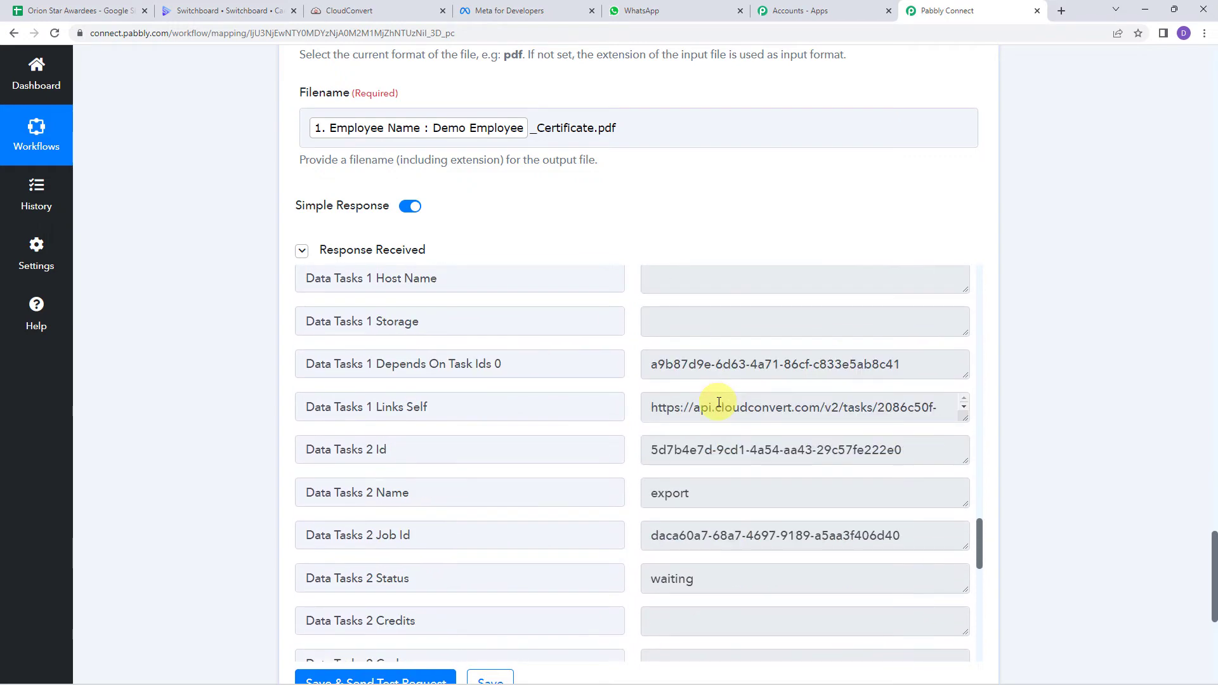
scroll(227, 318, "down", 1)
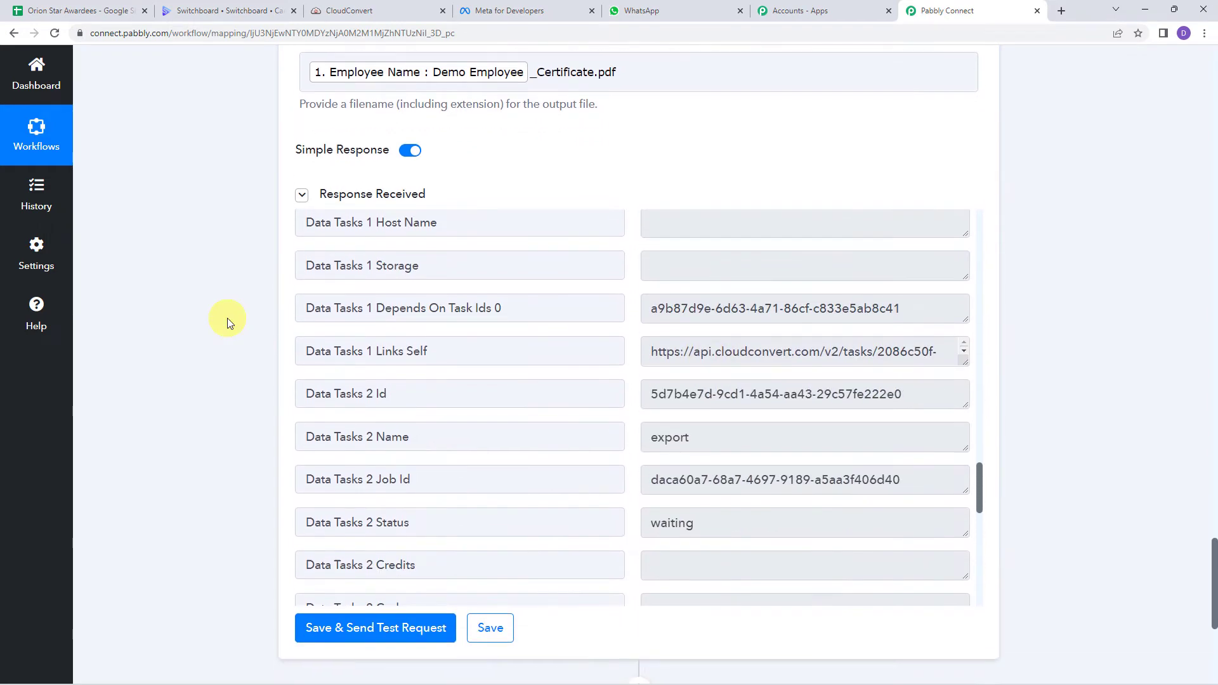
scroll(227, 318, "down", 4)
scroll(227, 318, "down", 2)
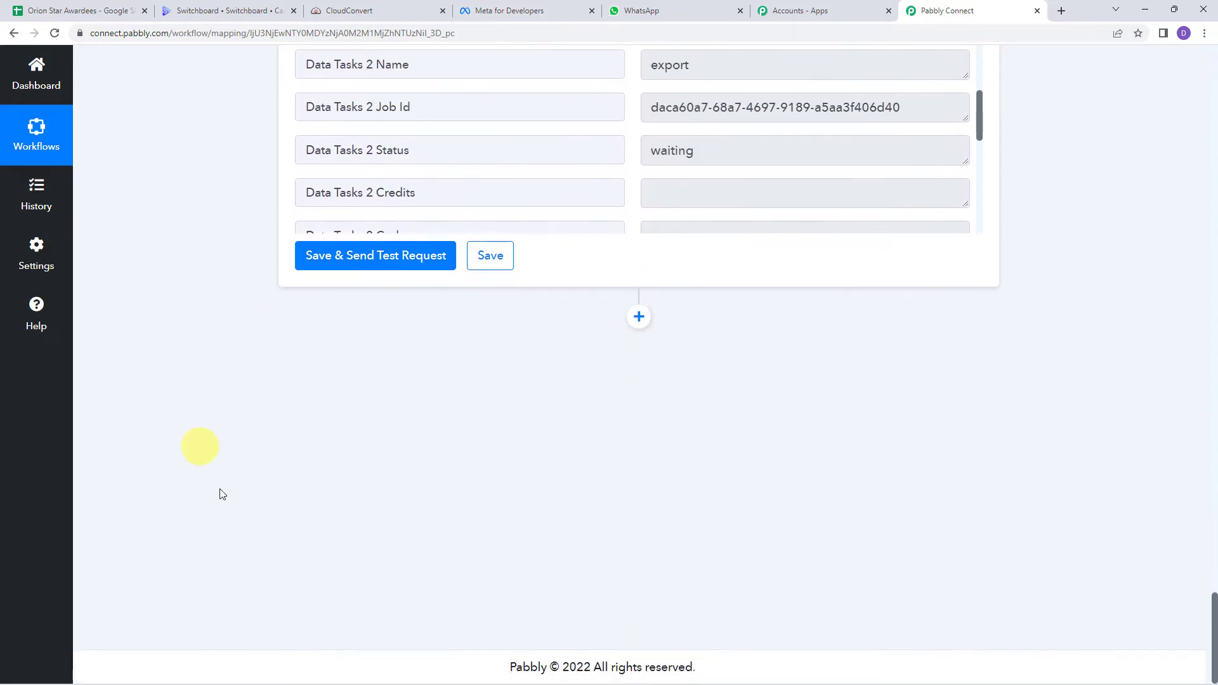
Step: Add a Delay step set to Delay For 3 Minutes
left_click(640, 317)
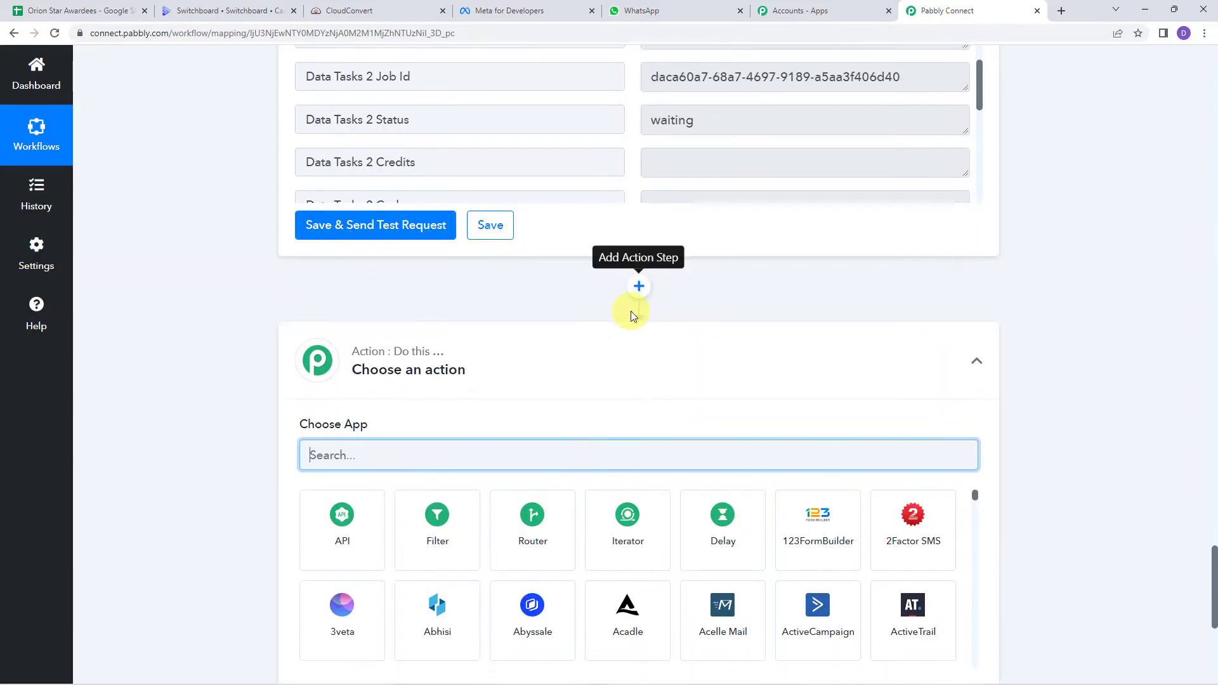
left_click(753, 328)
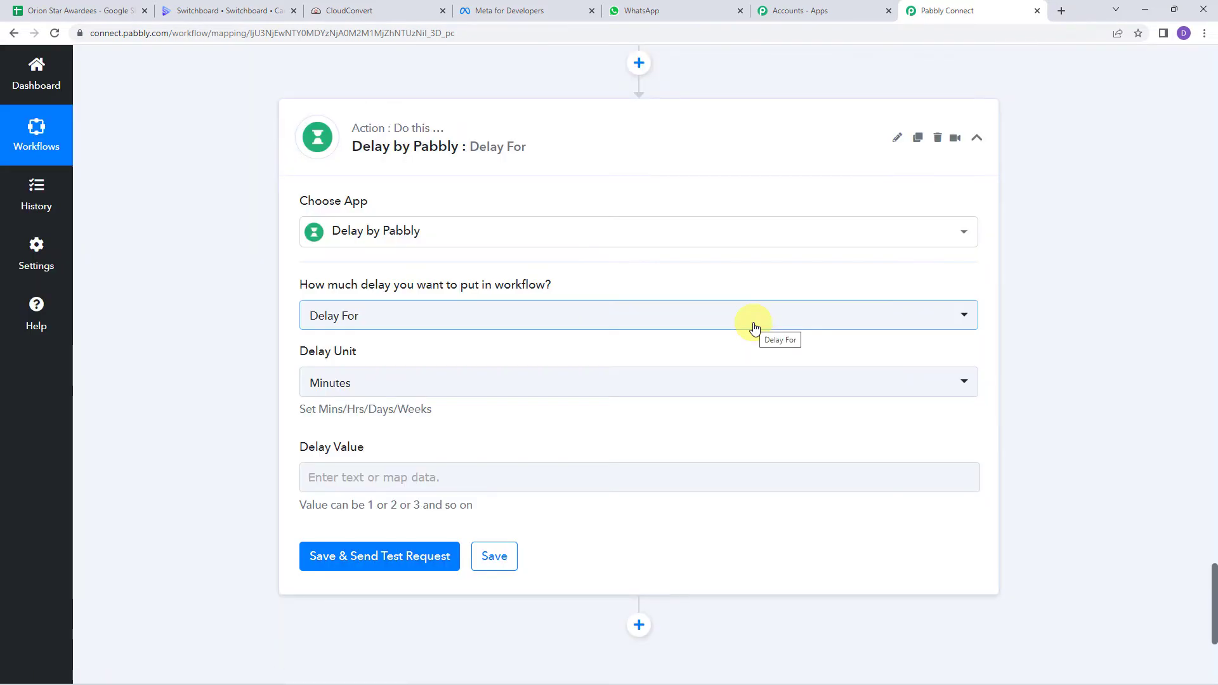
left_click(327, 320)
left_click(346, 386)
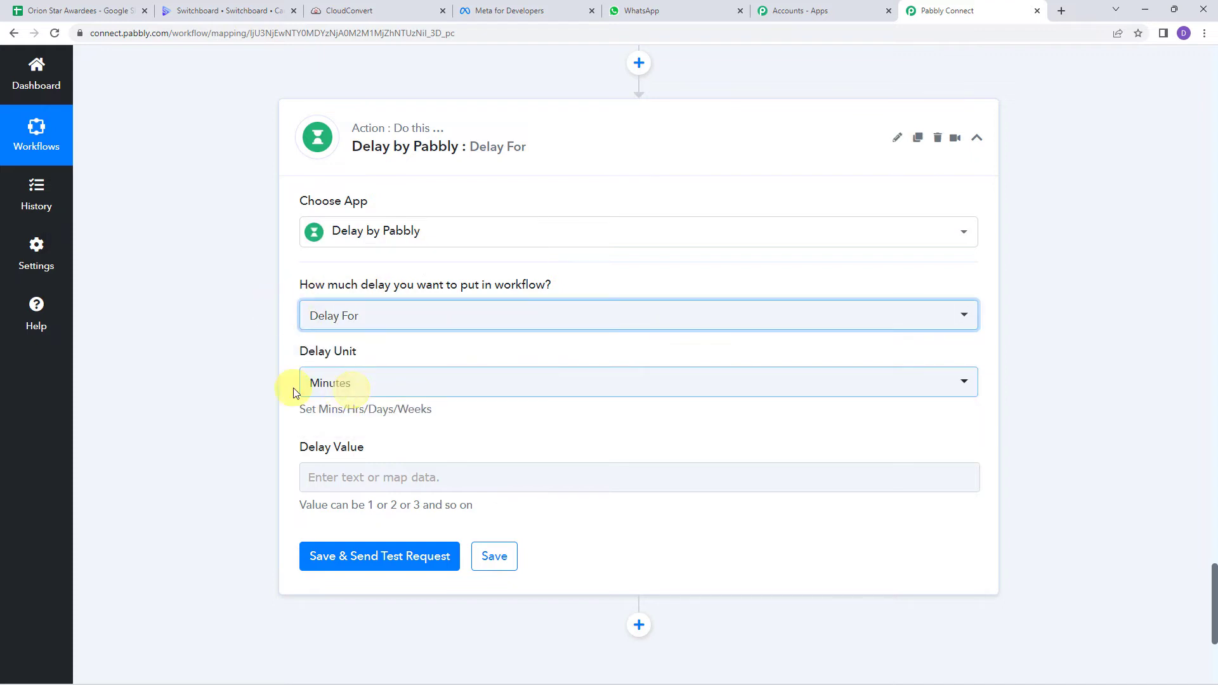
left_click(327, 383)
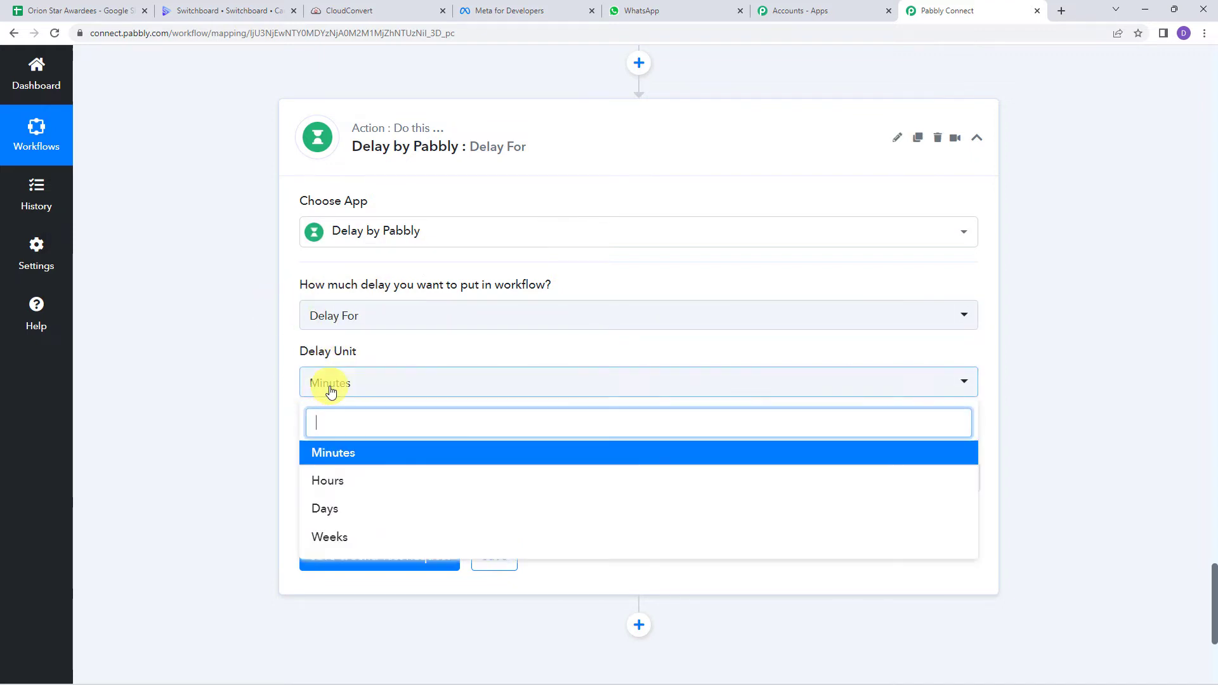
left_click(314, 448)
left_click(333, 480)
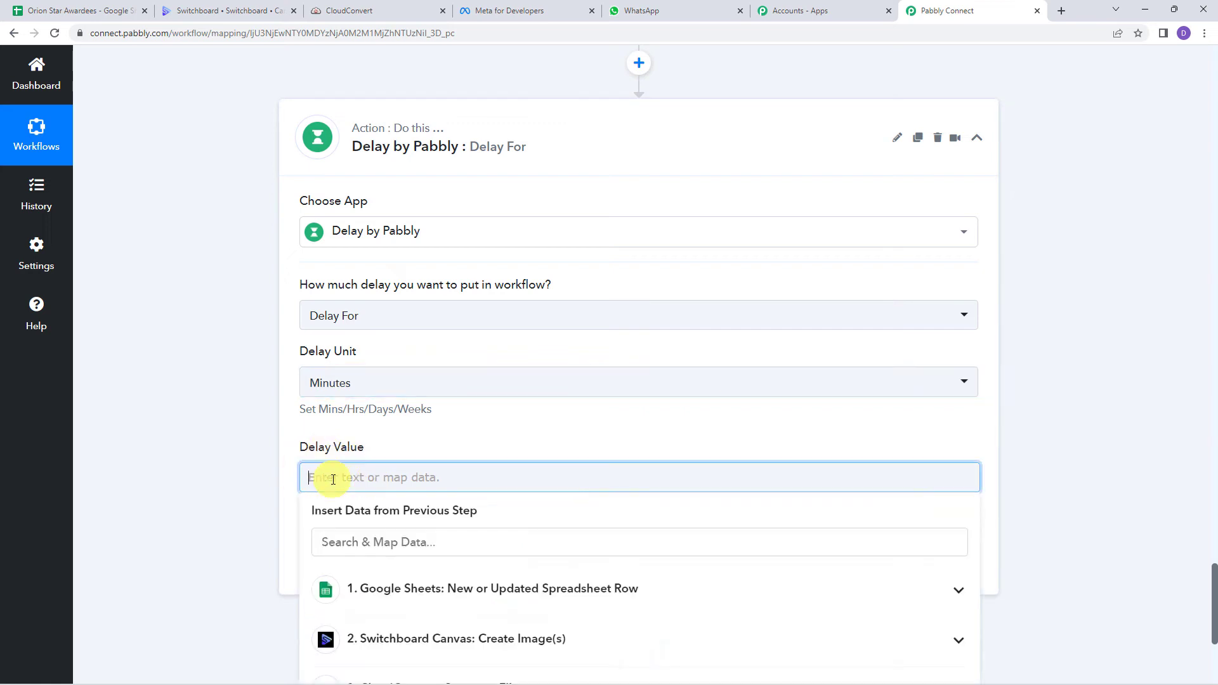
left_click(220, 463)
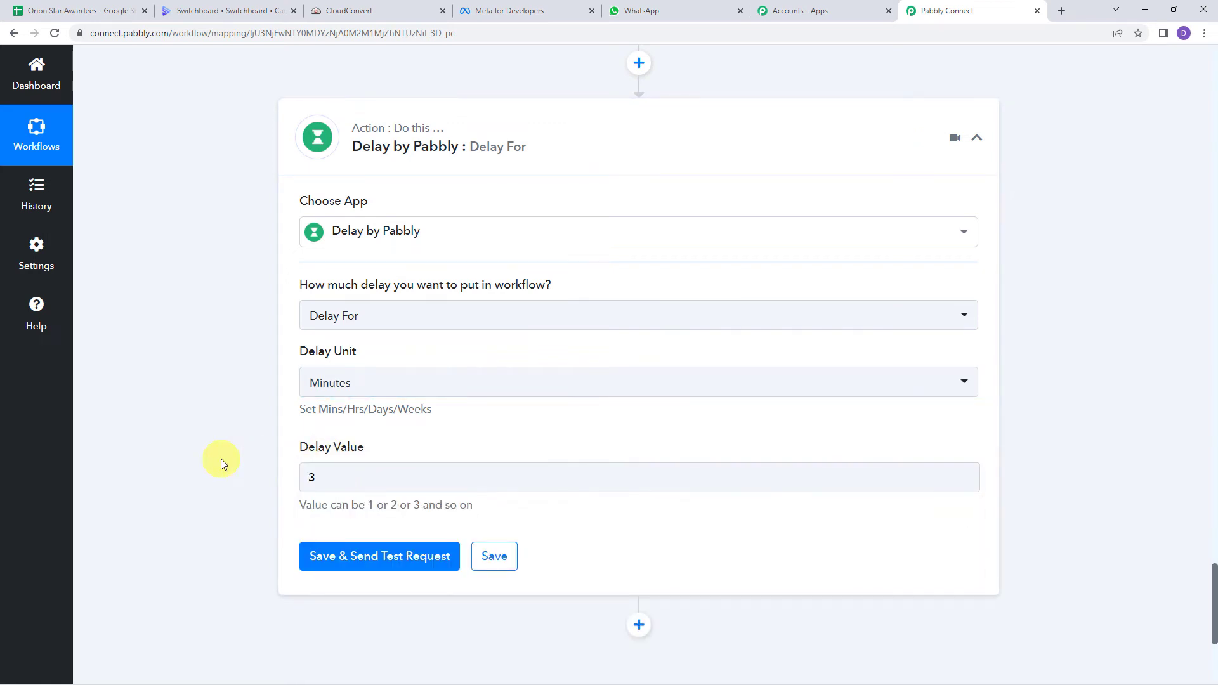
Step: Save and test the delay, confirming the 'Delayed for 3 Minutes' success response
left_click(362, 562)
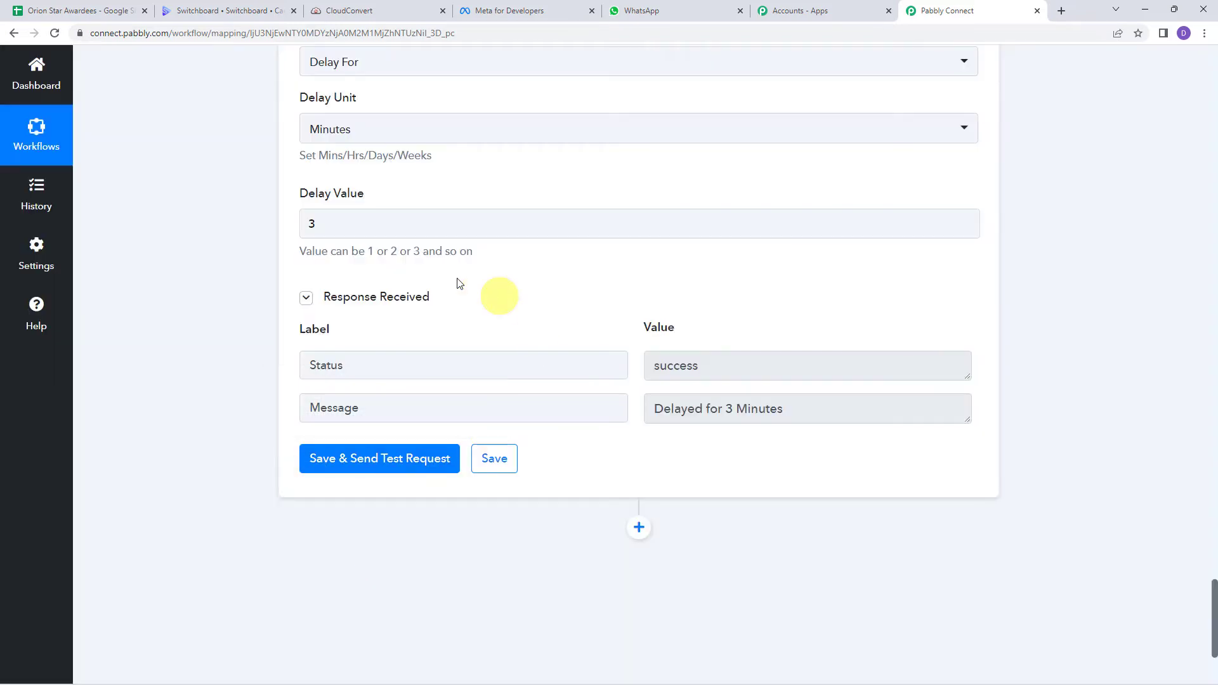
left_click(355, 363)
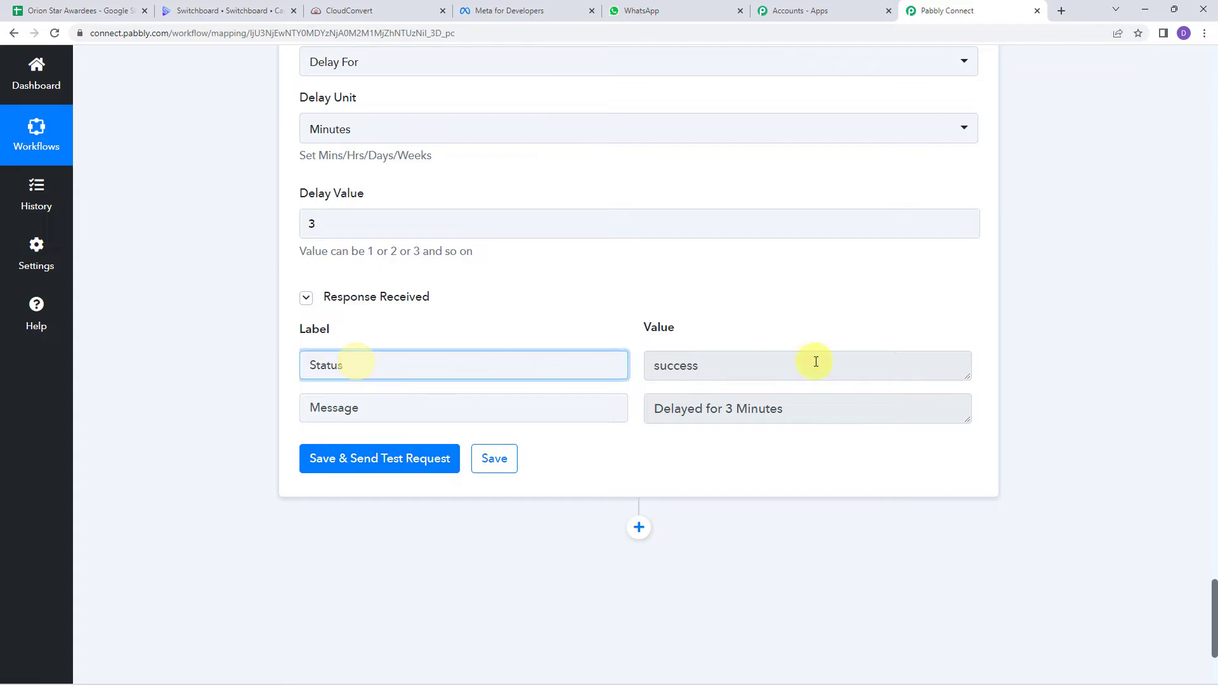
scroll(816, 380, "up", 1)
left_click(813, 467)
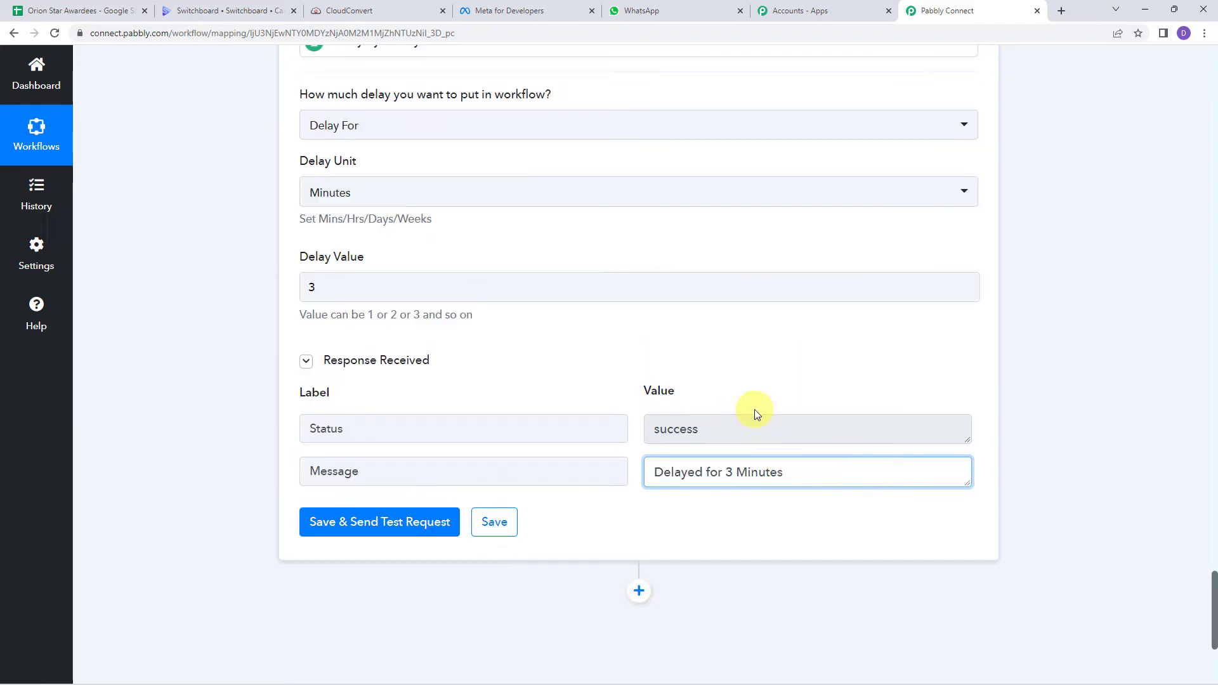
scroll(755, 413, "up", 15)
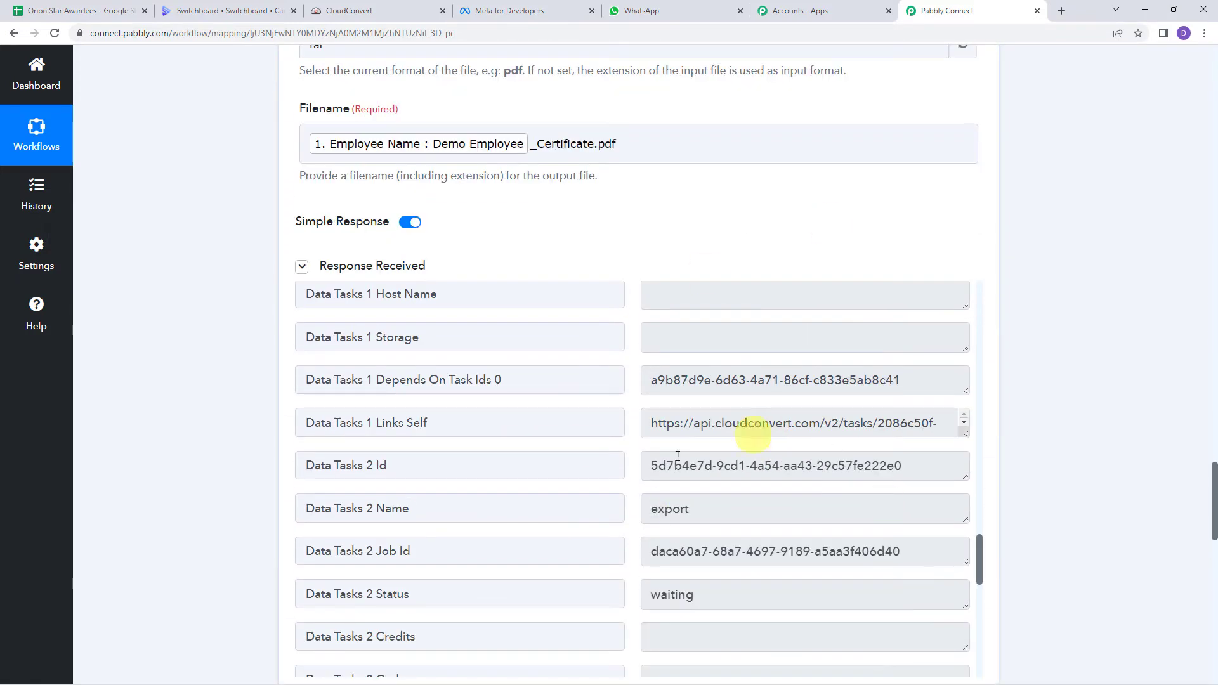
scroll(197, 455, "down", 13)
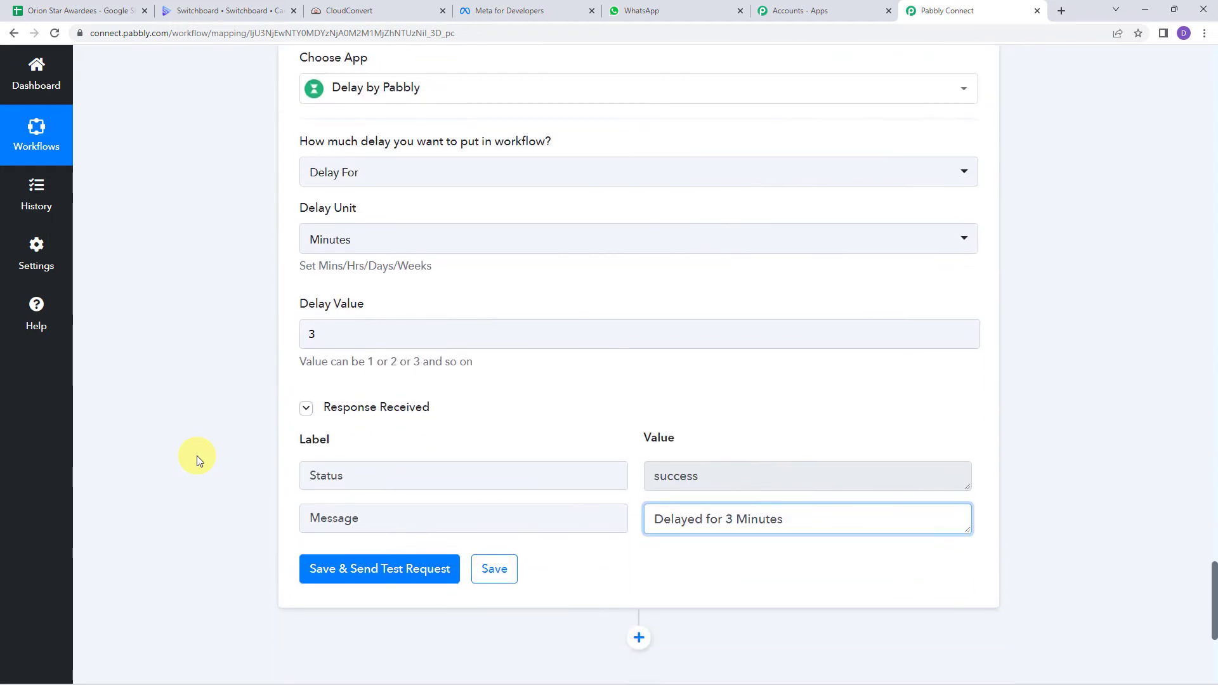
scroll(196, 456, "down", 5)
Step: Add a CloudConvert Get Job Details step using the existing CloudConvert connection
left_click(636, 337)
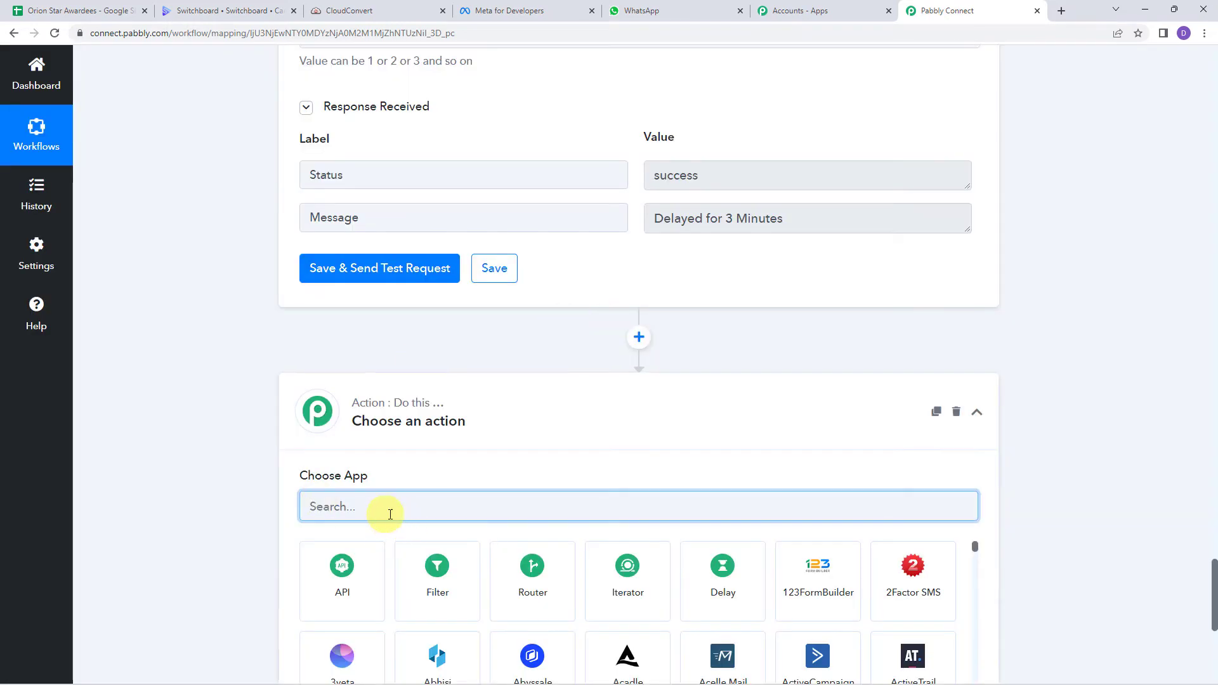
scroll(386, 489, "down", 3)
left_click(390, 322)
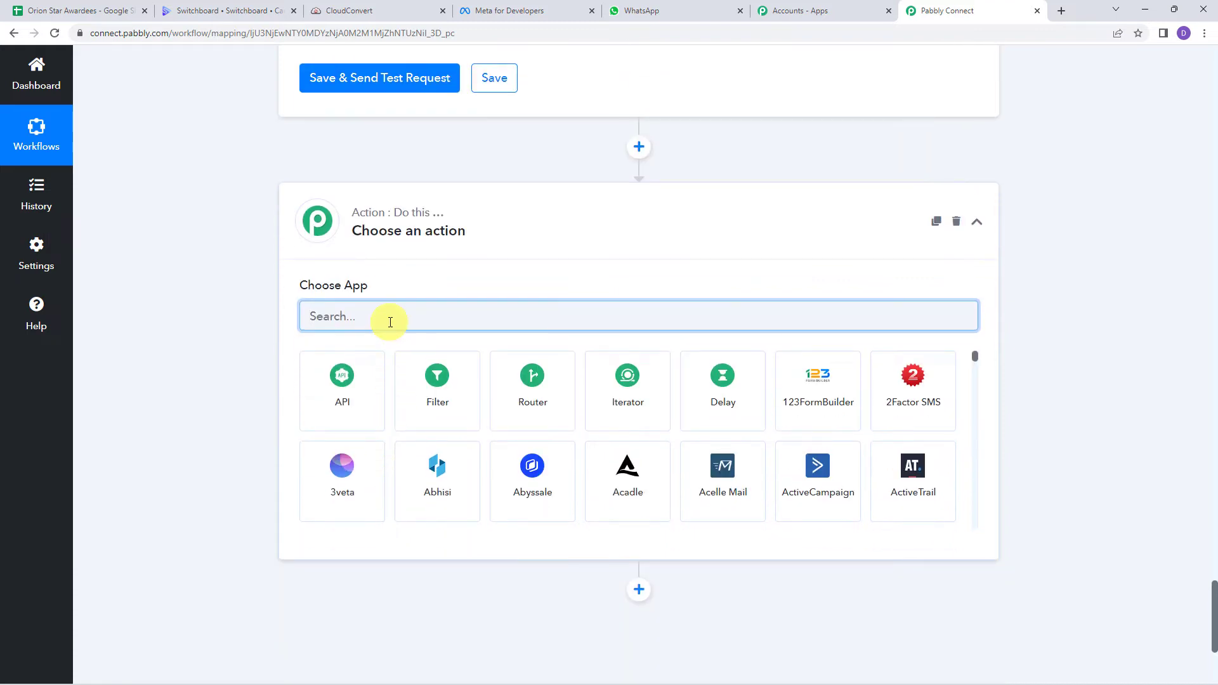
type("Cloudc")
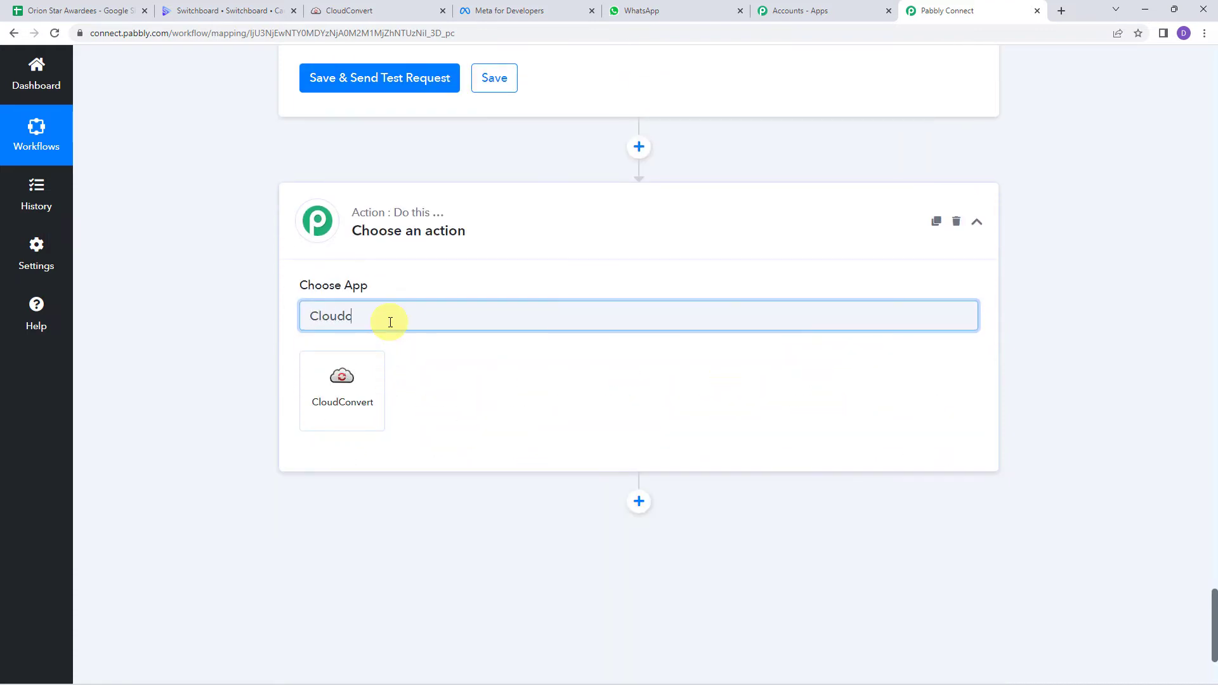
left_click(344, 374)
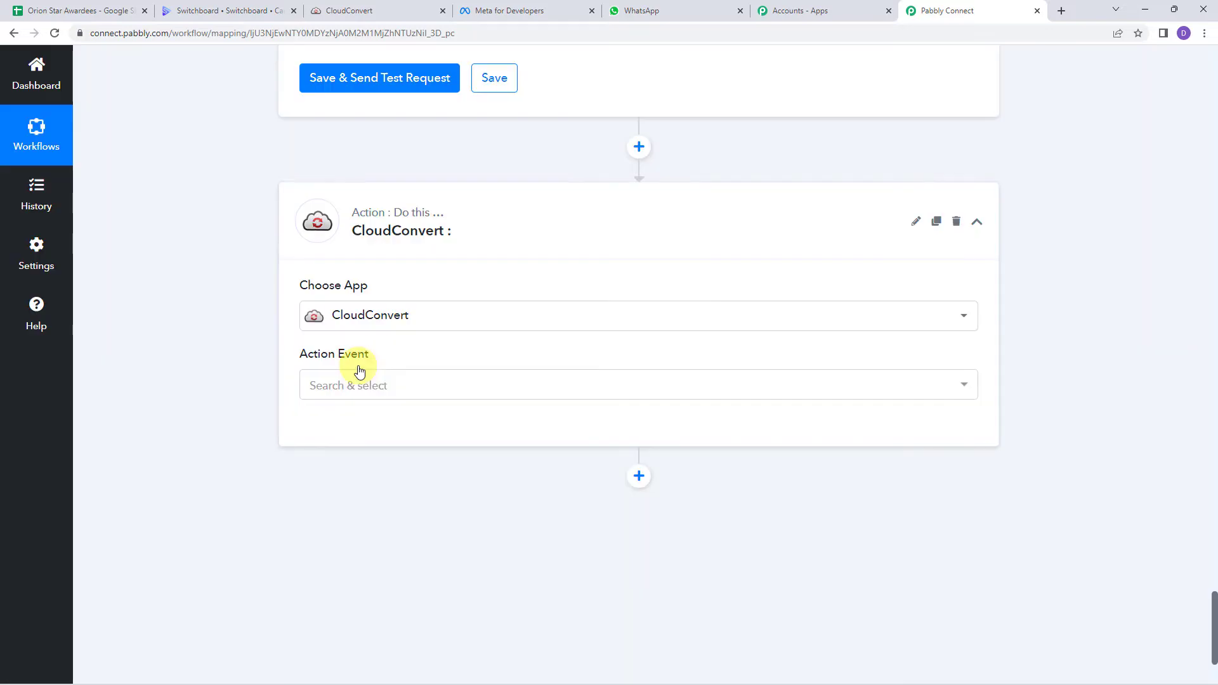
left_click(341, 385)
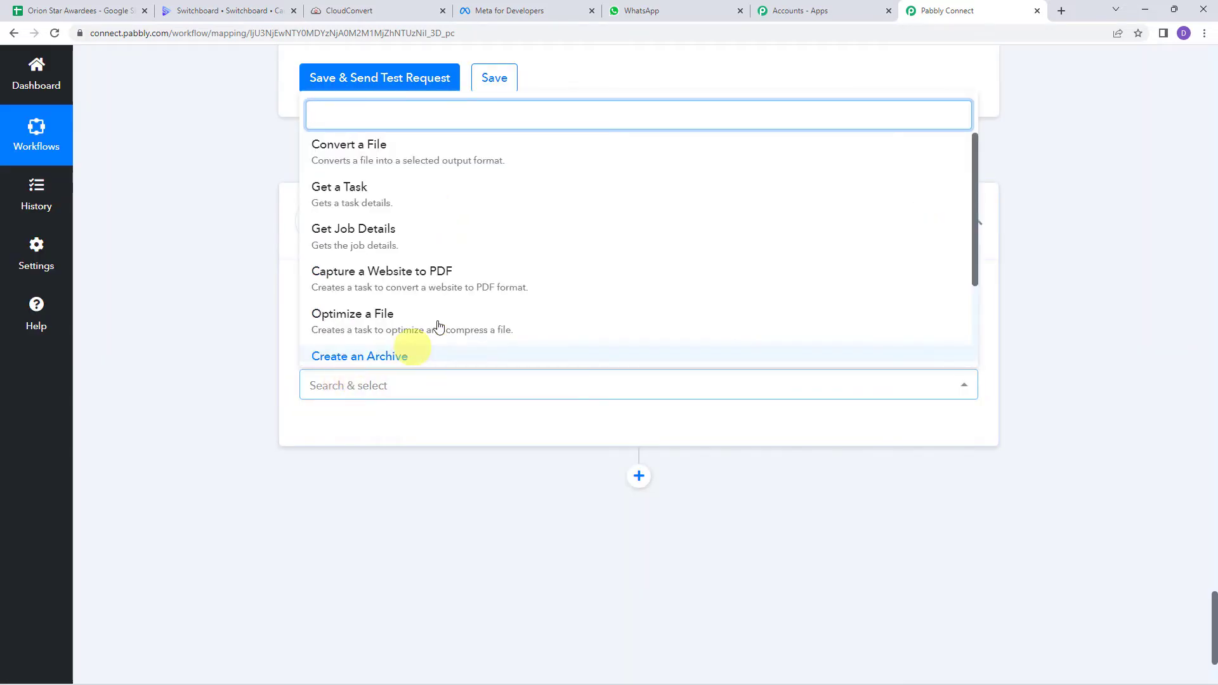
left_click(389, 231)
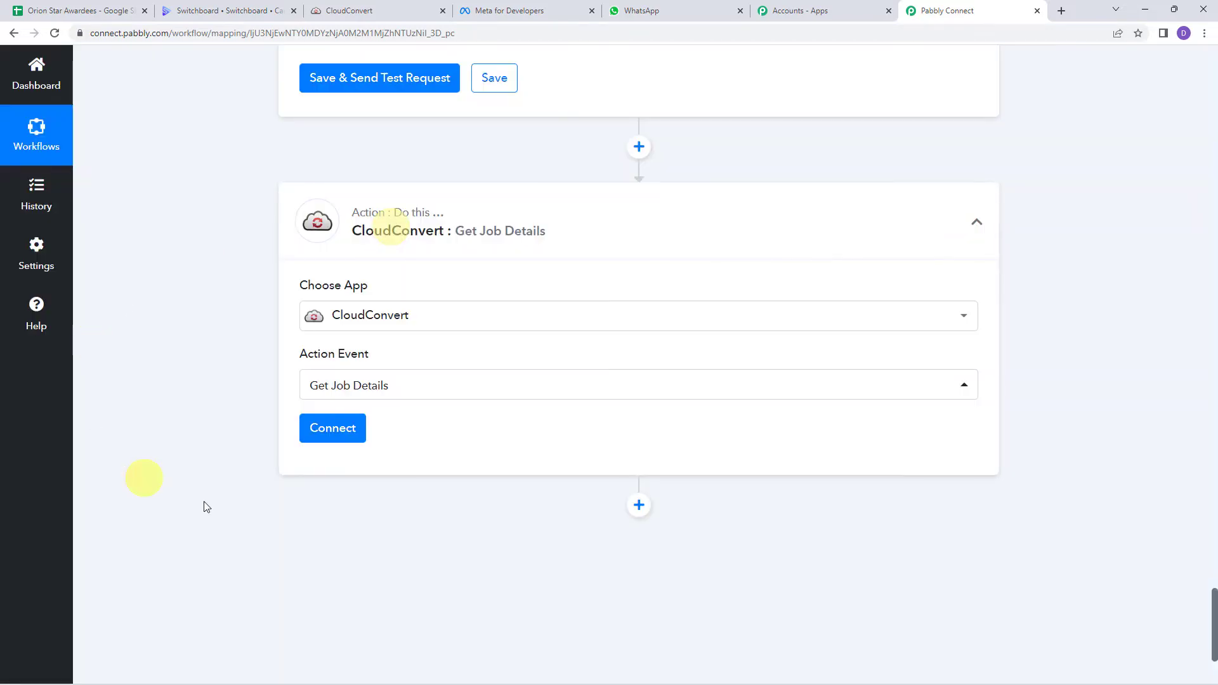
left_click(332, 427)
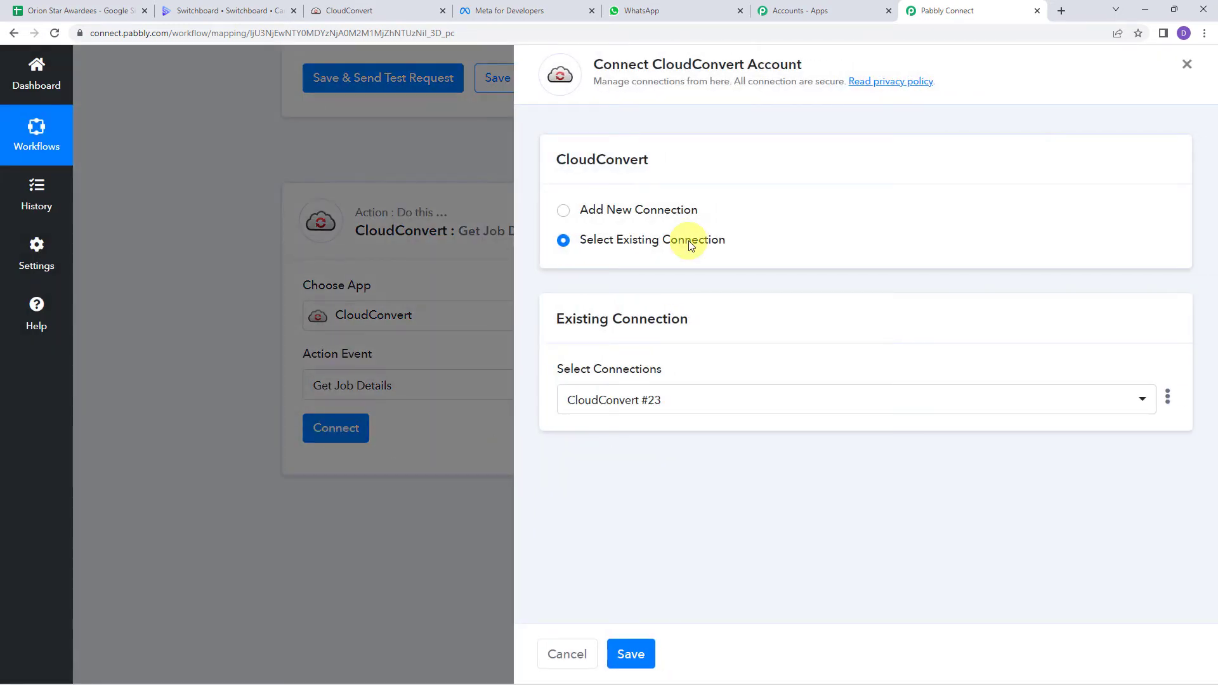
left_click(634, 654)
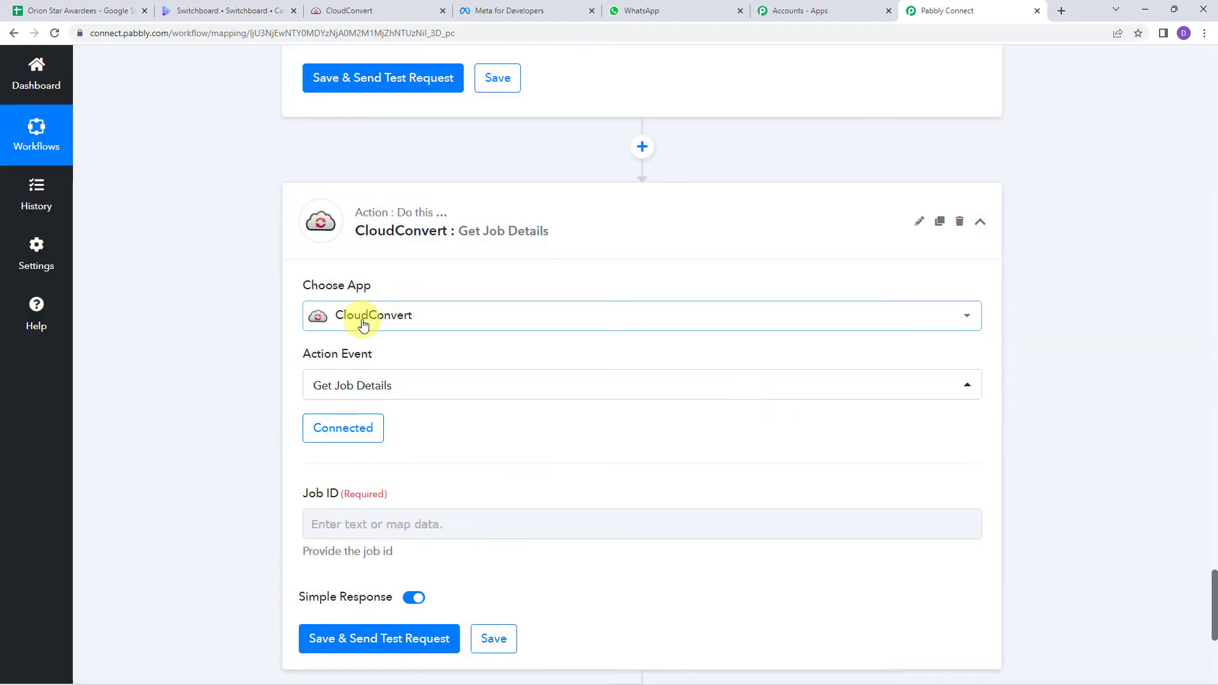
Step: Map Get Job Details' Job ID to the Convert a File step's Data Tasks 0 Job Id and send a test request
scroll(444, 431, "down", 1)
left_click(312, 449)
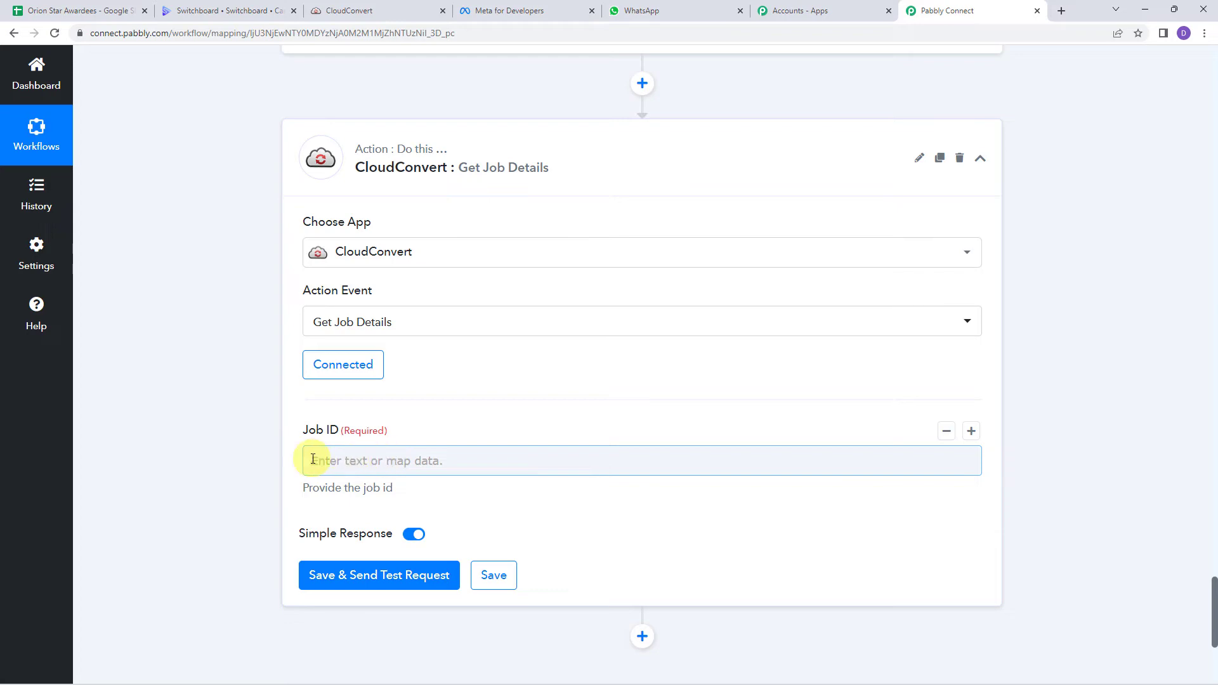
scroll(241, 447, "up", 20)
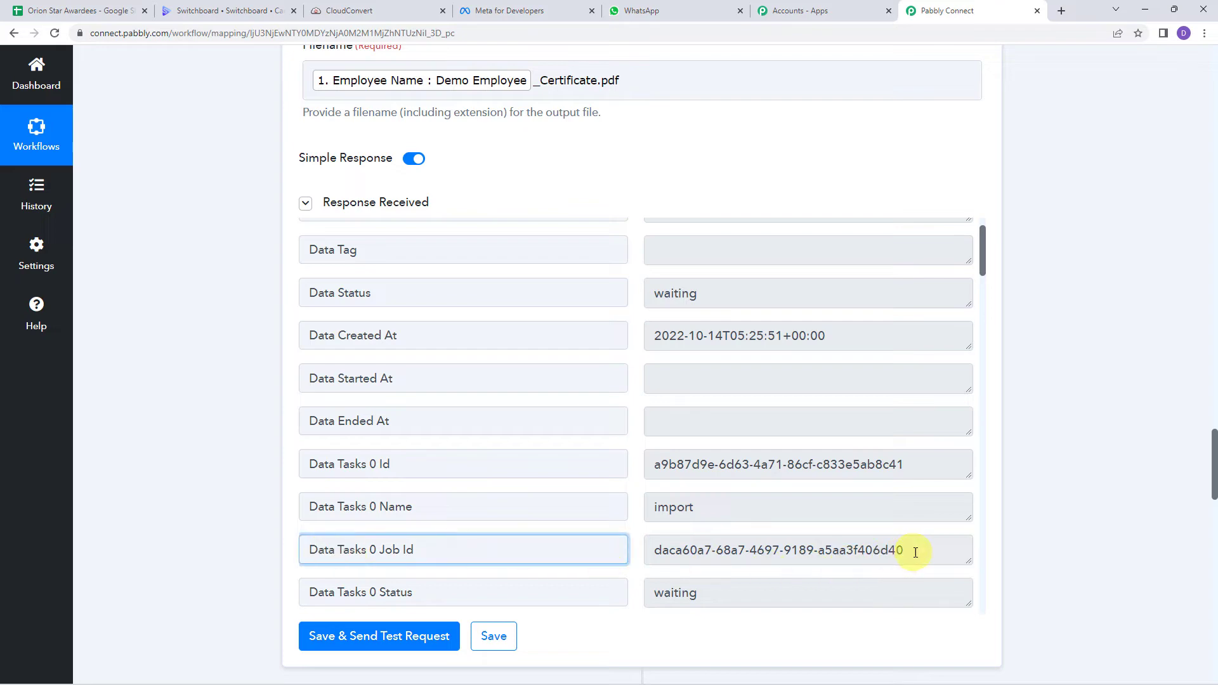
left_click_drag(913, 549, 616, 534)
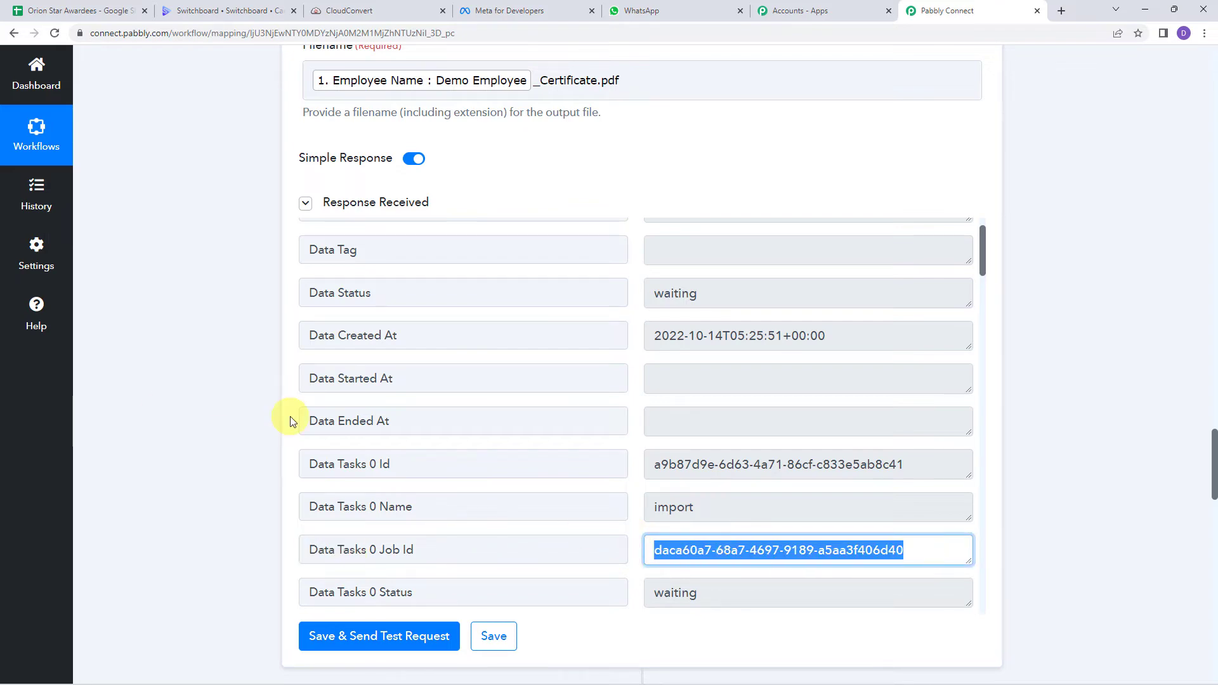
scroll(205, 413, "down", 15)
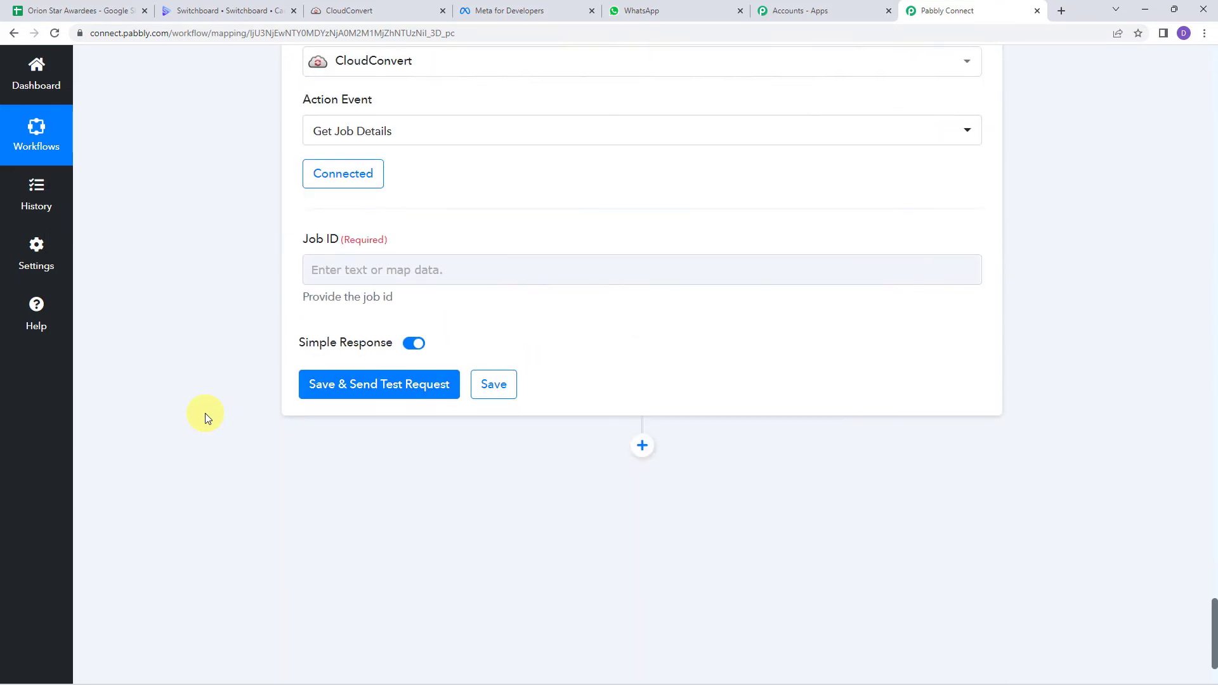
scroll(205, 413, "up", 2)
left_click(318, 338)
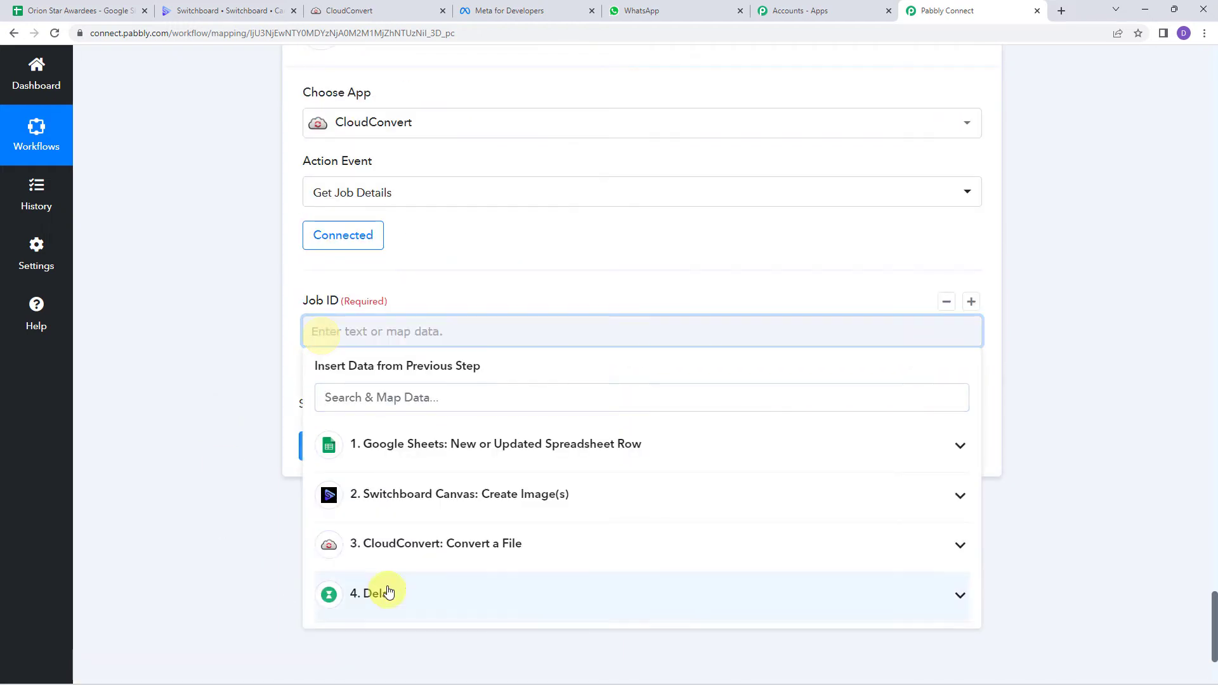
left_click(378, 549)
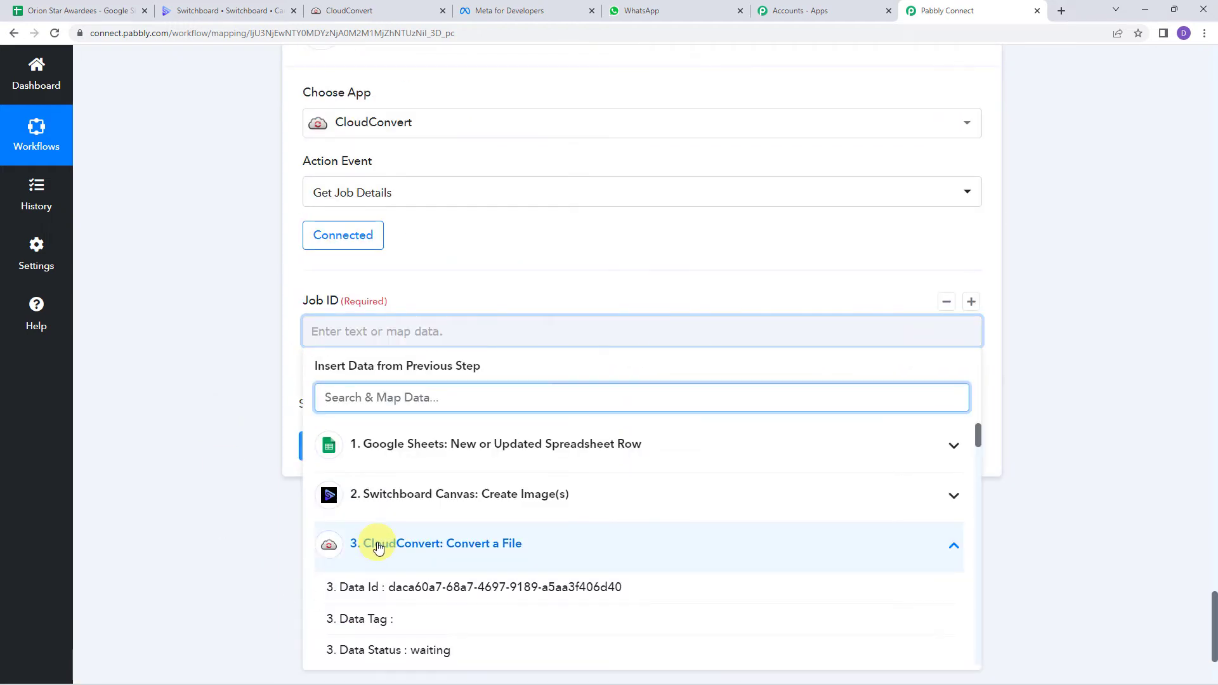
type("job id")
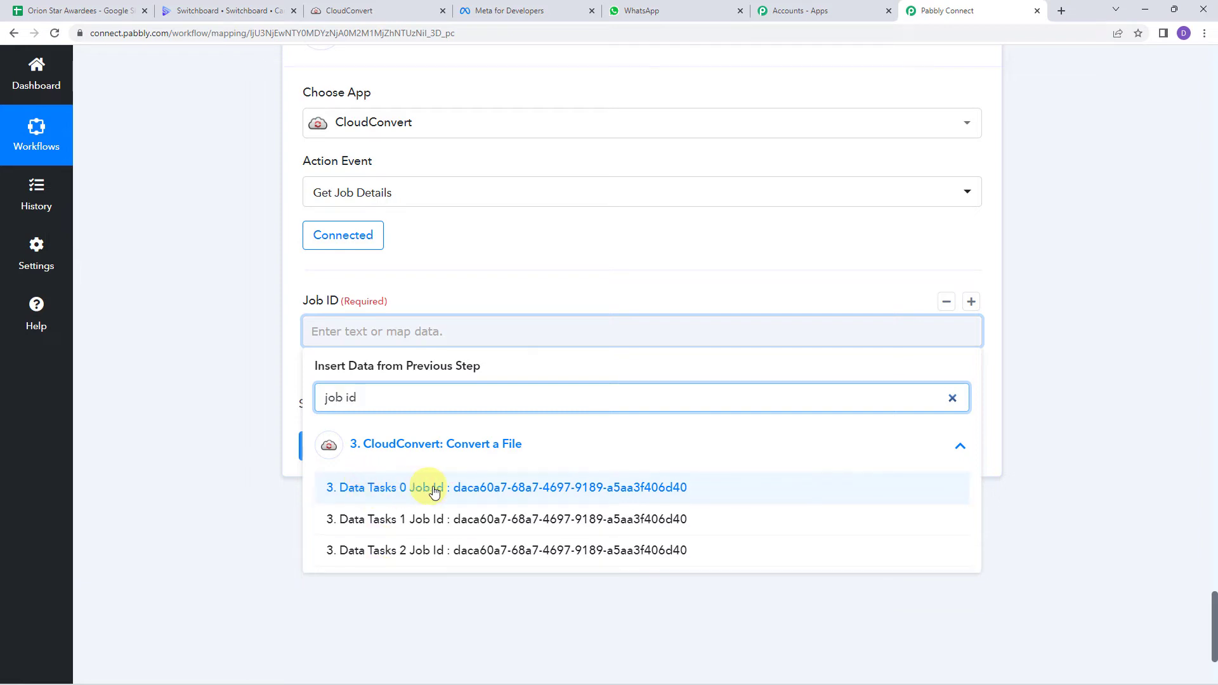
left_click(456, 489)
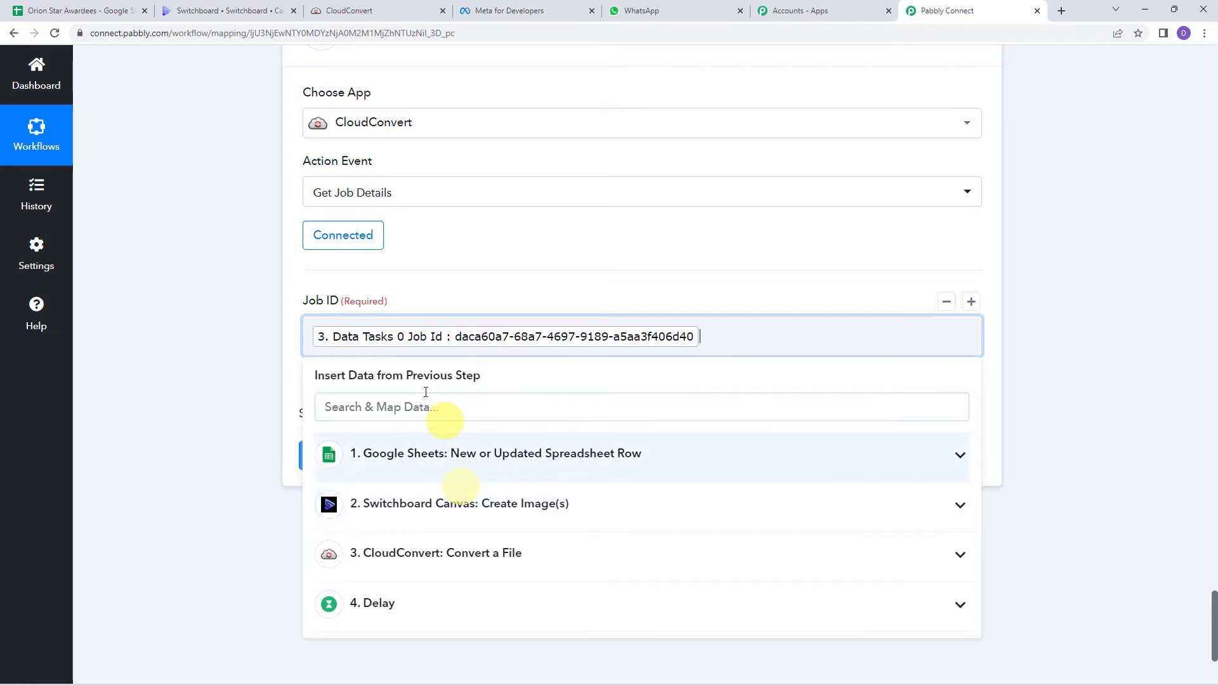
left_click(194, 295)
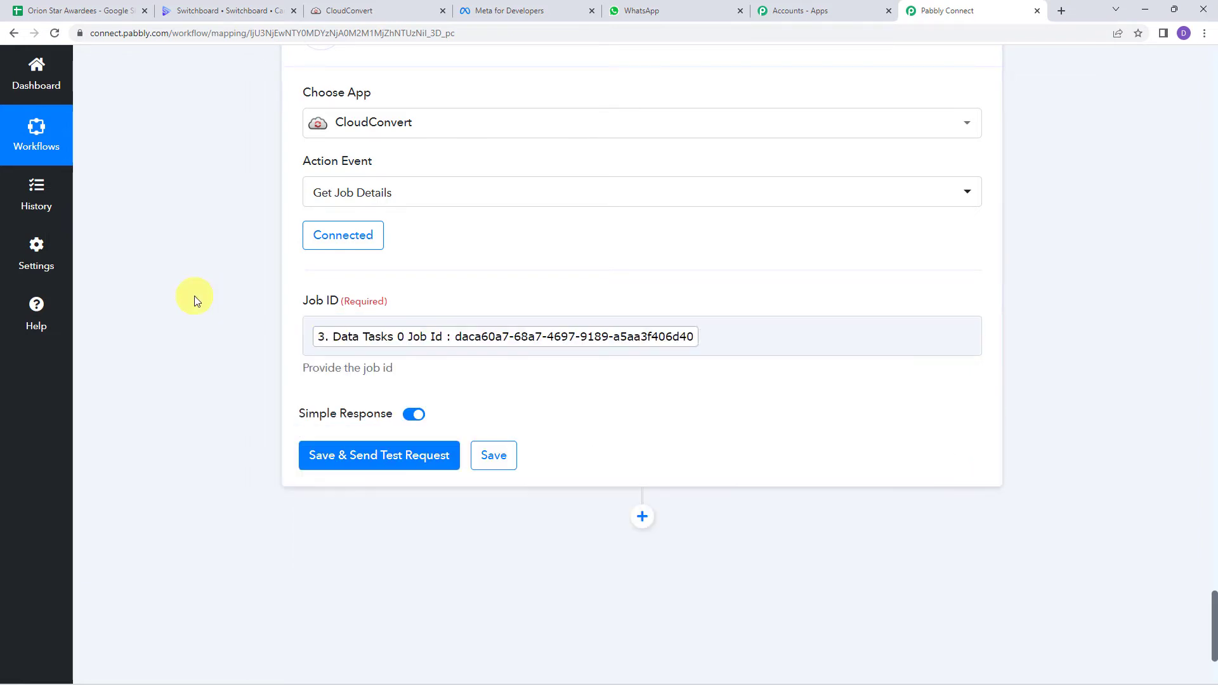
left_click(358, 462)
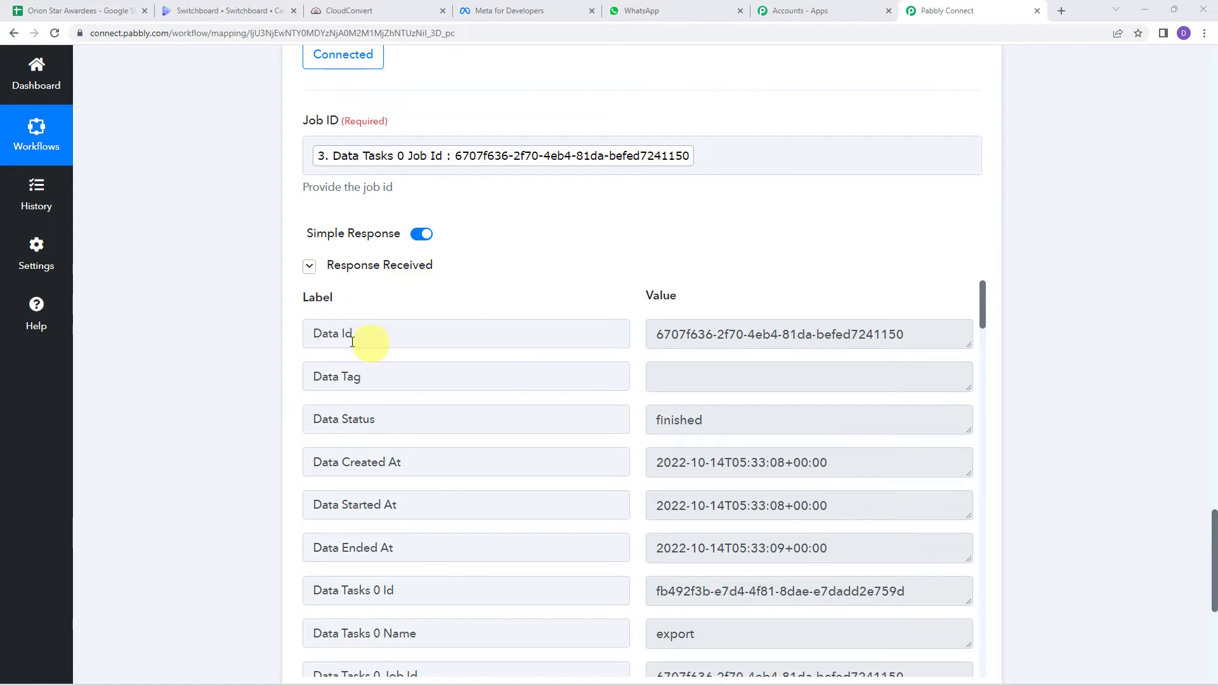
Step: Review the response's job id, finished status and Demo Employee_Certificate.pdf filename
left_click(818, 338)
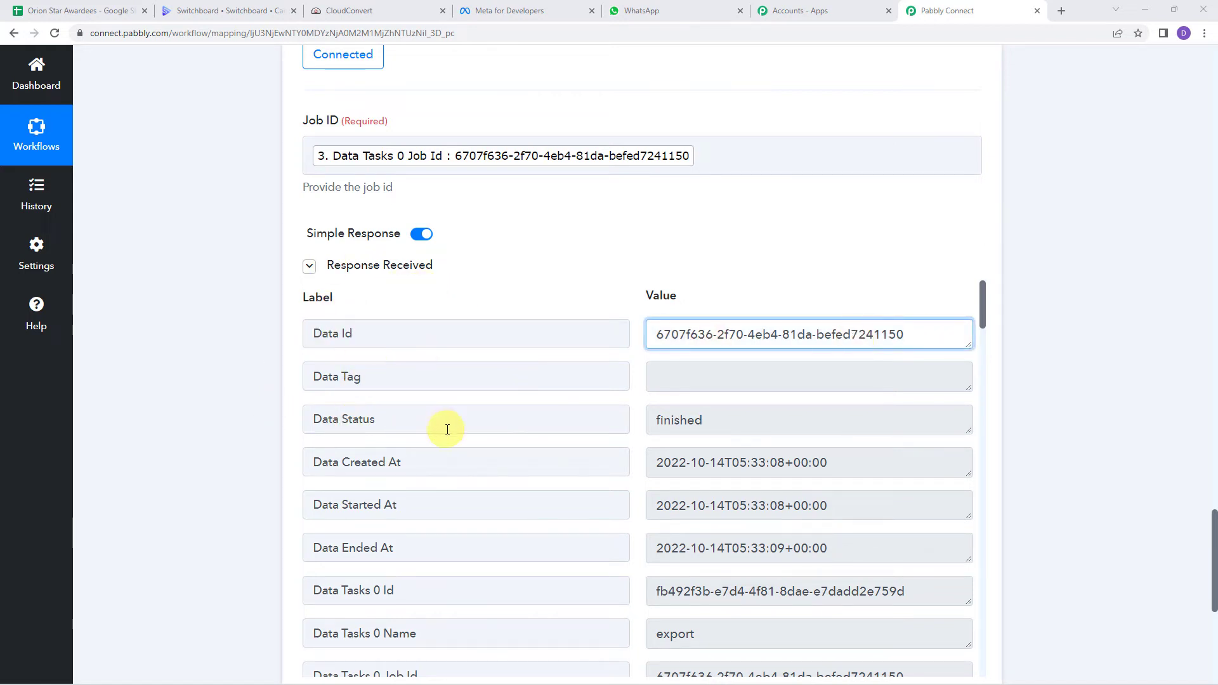
left_click(751, 426)
scroll(599, 417, "down", 5)
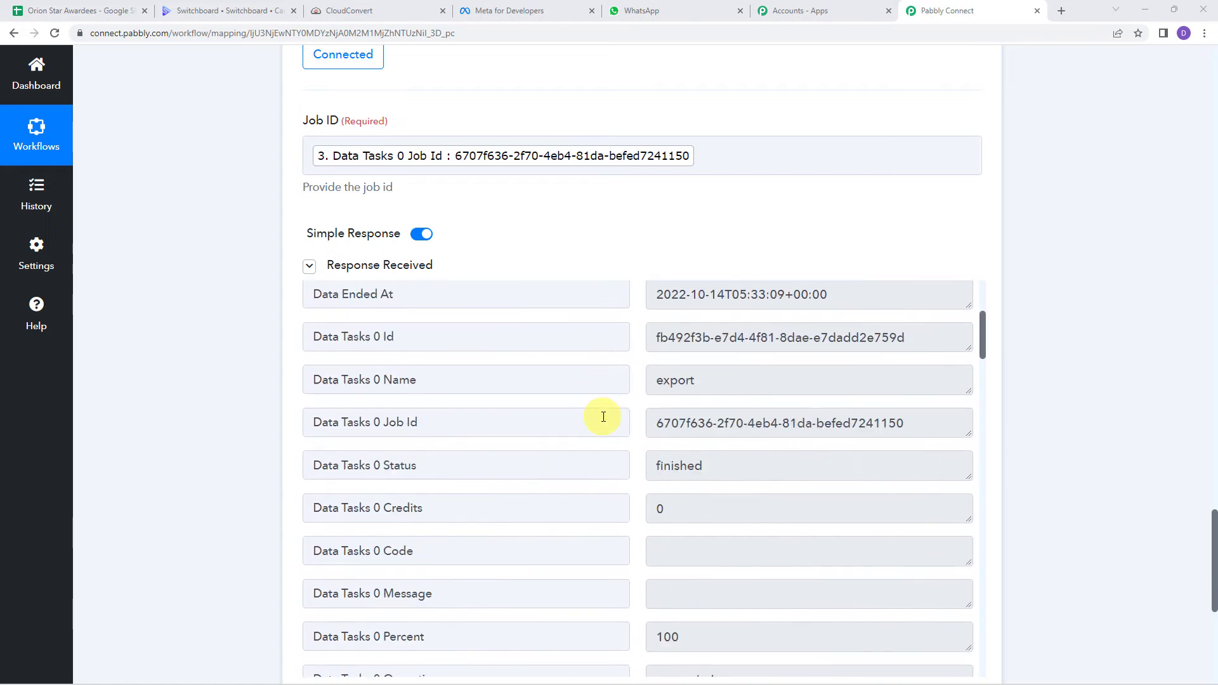
scroll(603, 417, "down", 2)
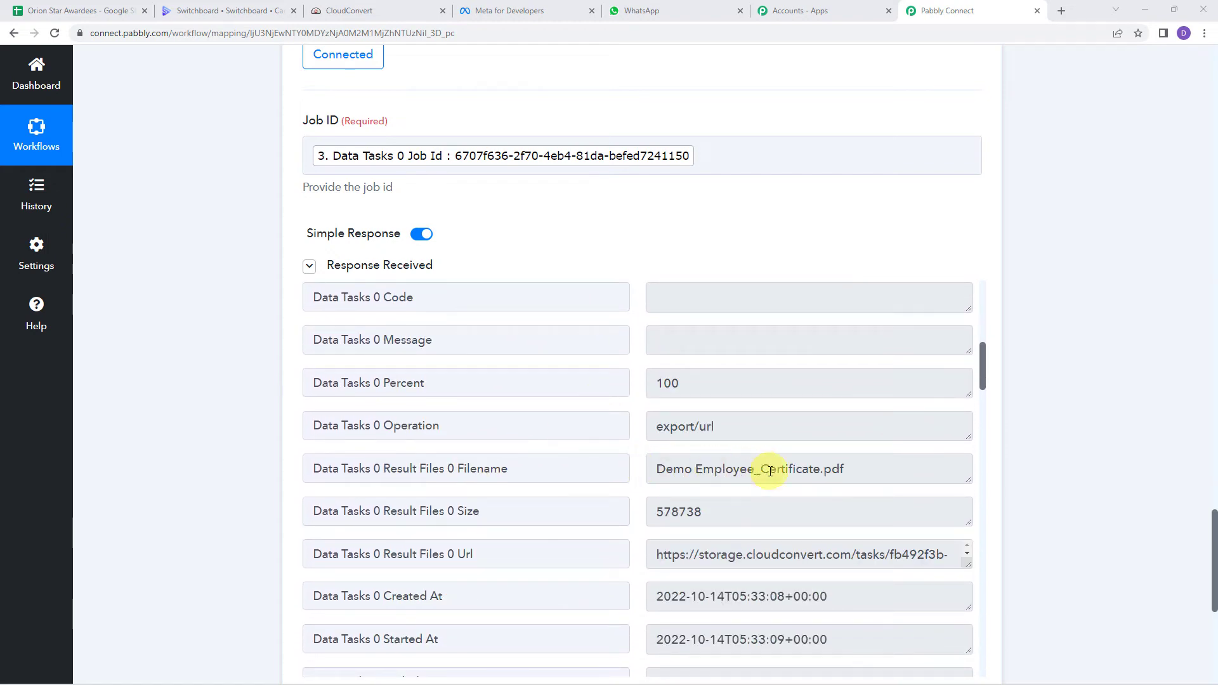
left_click(862, 470)
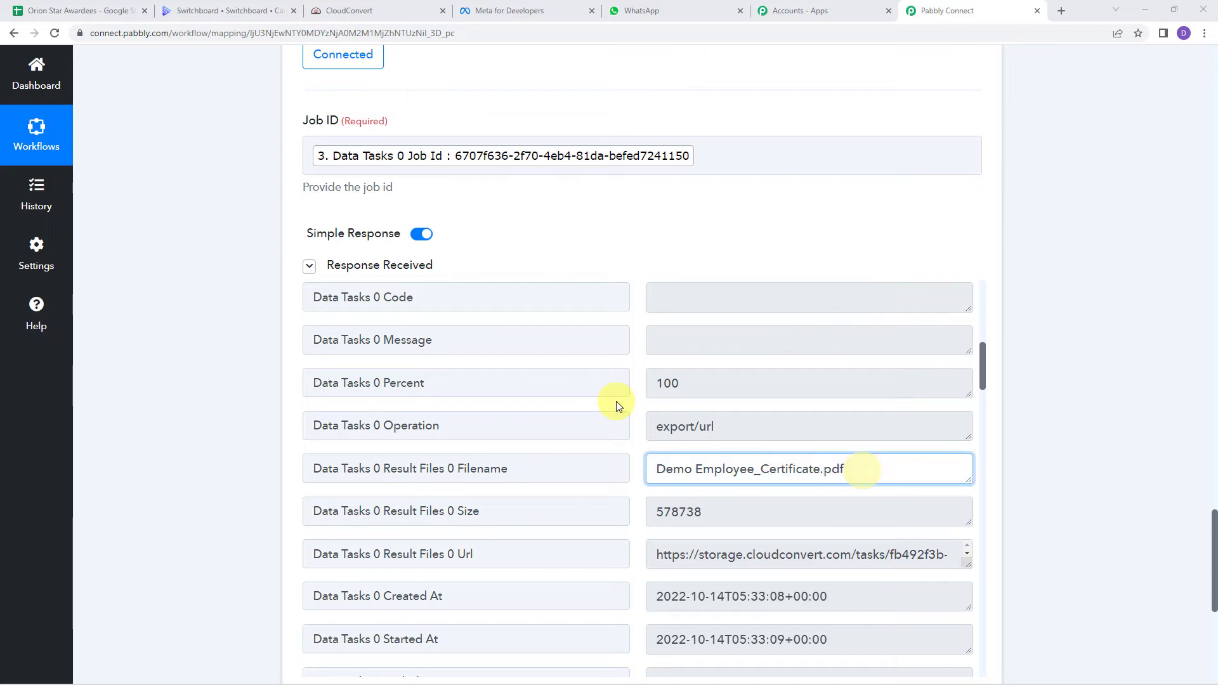
scroll(615, 402, "down", 3)
scroll(618, 406, "up", 1)
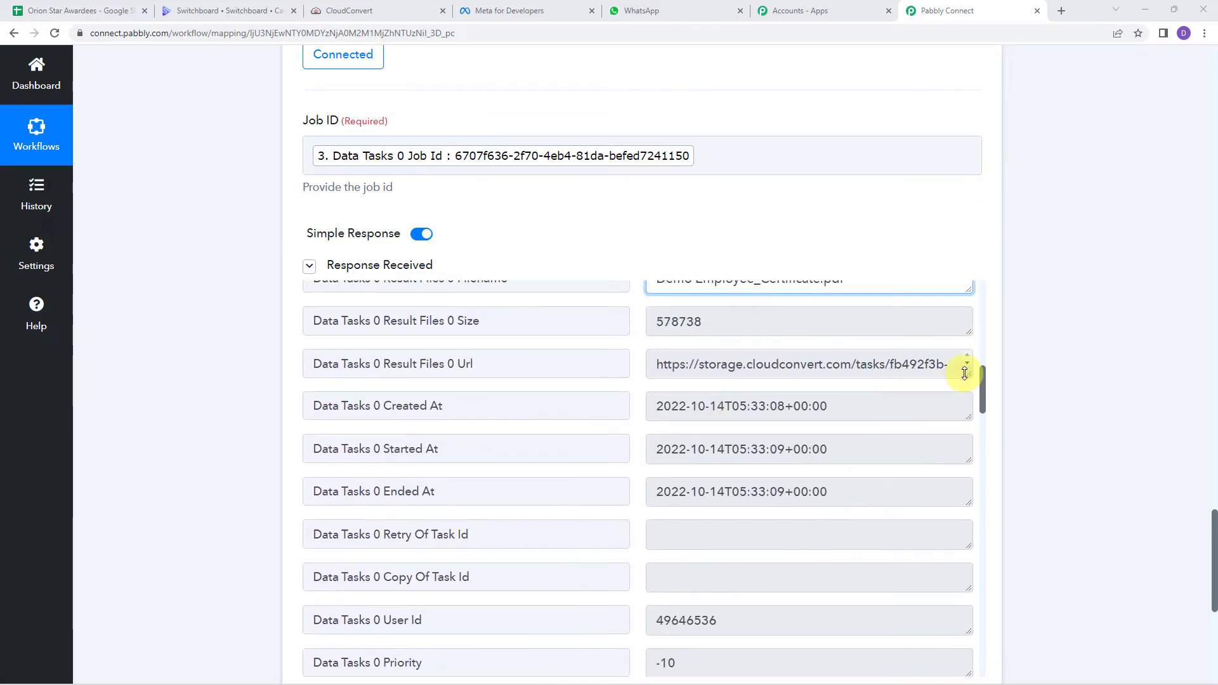
Step: Enlarge the Result Files 0 Url box and select the full PDF download URL
left_click_drag(965, 373, 964, 566)
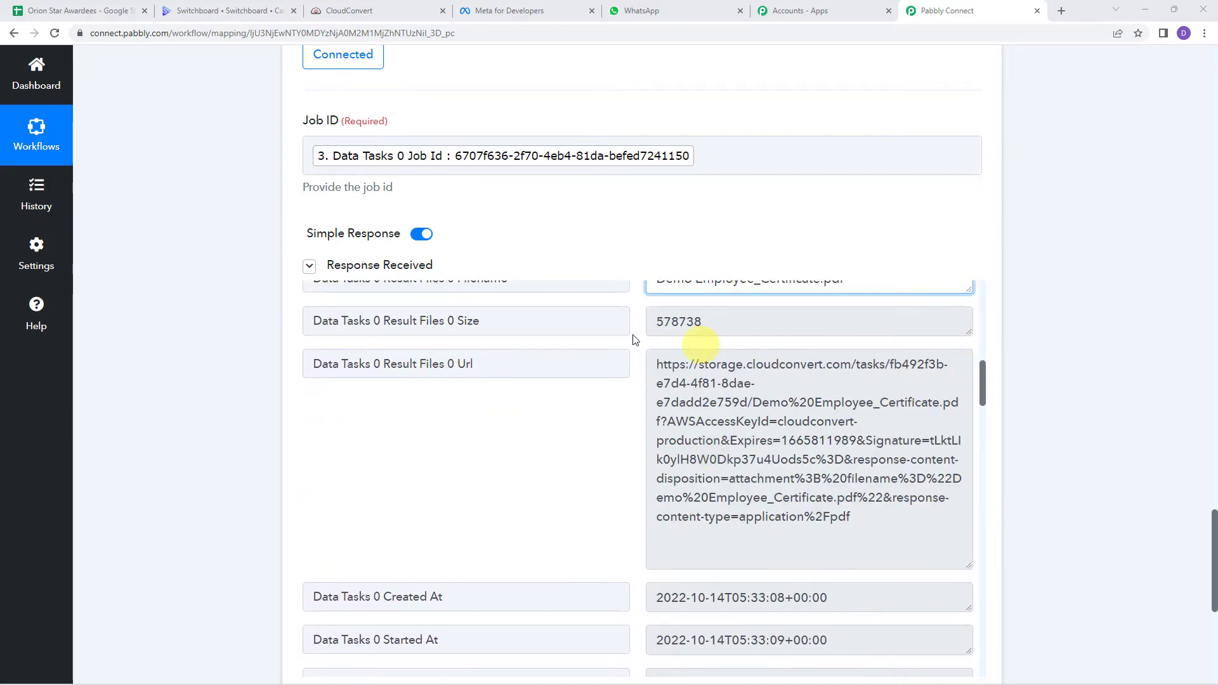
triple_click(864, 519)
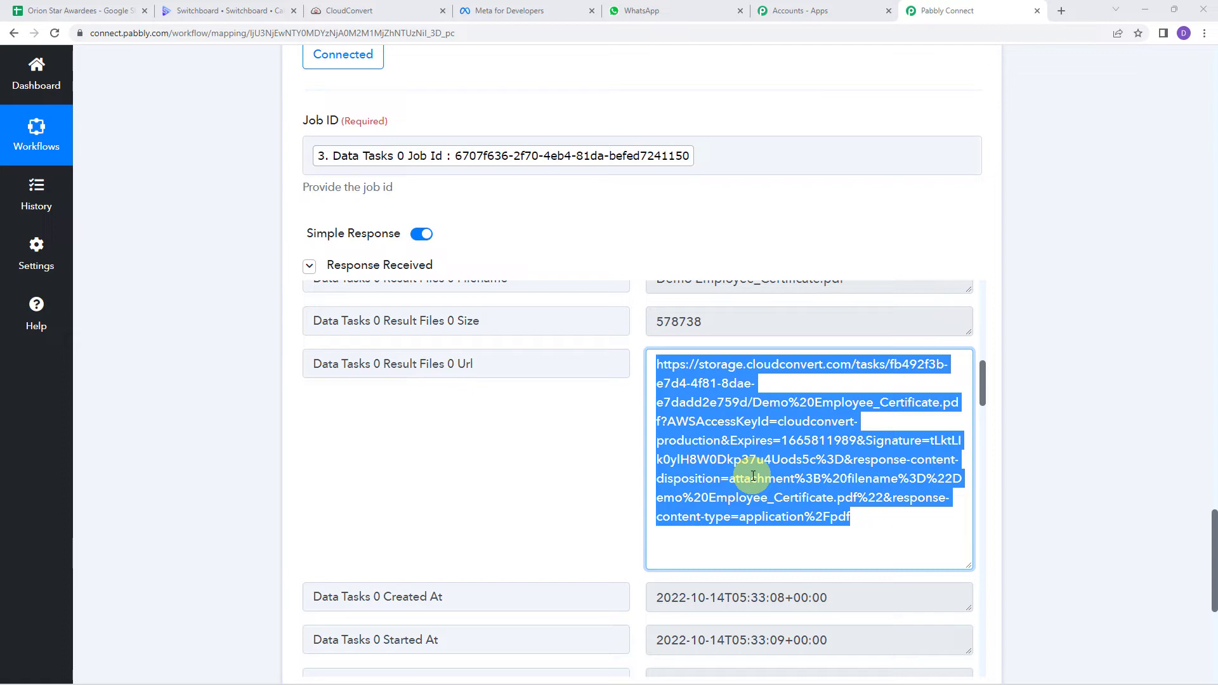
scroll(187, 428, "down", 7)
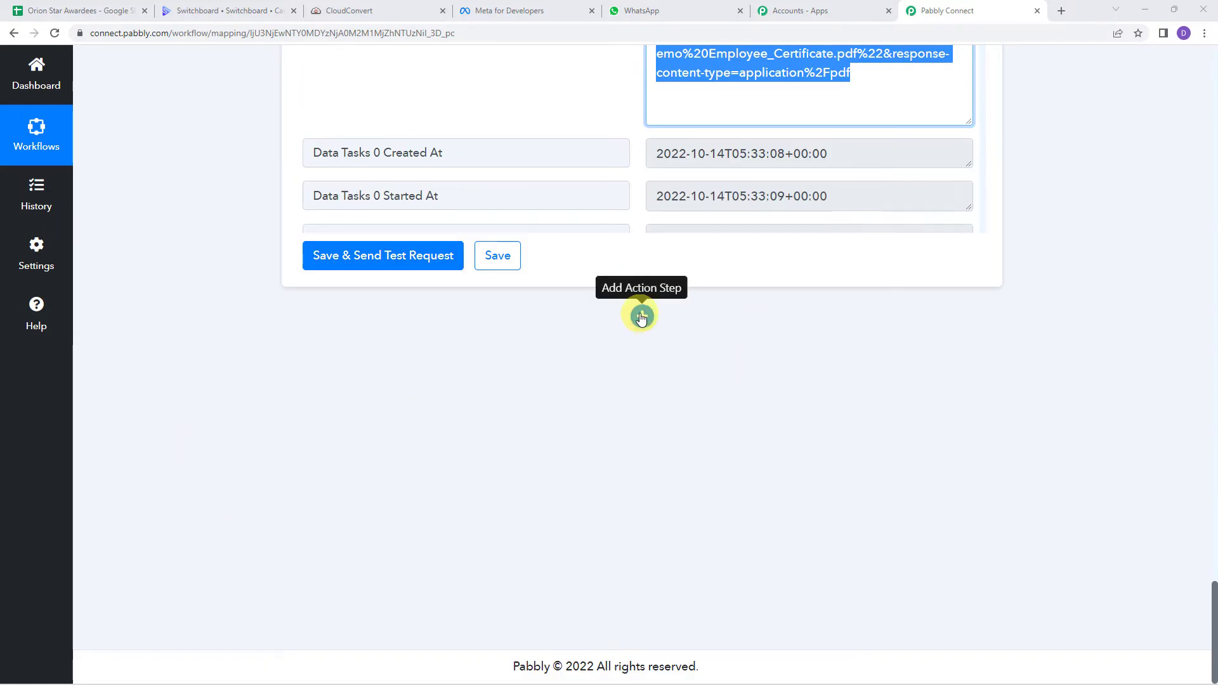
Step: Add a WhatsApp Cloud API action step with the Send Template Message event
left_click(641, 316)
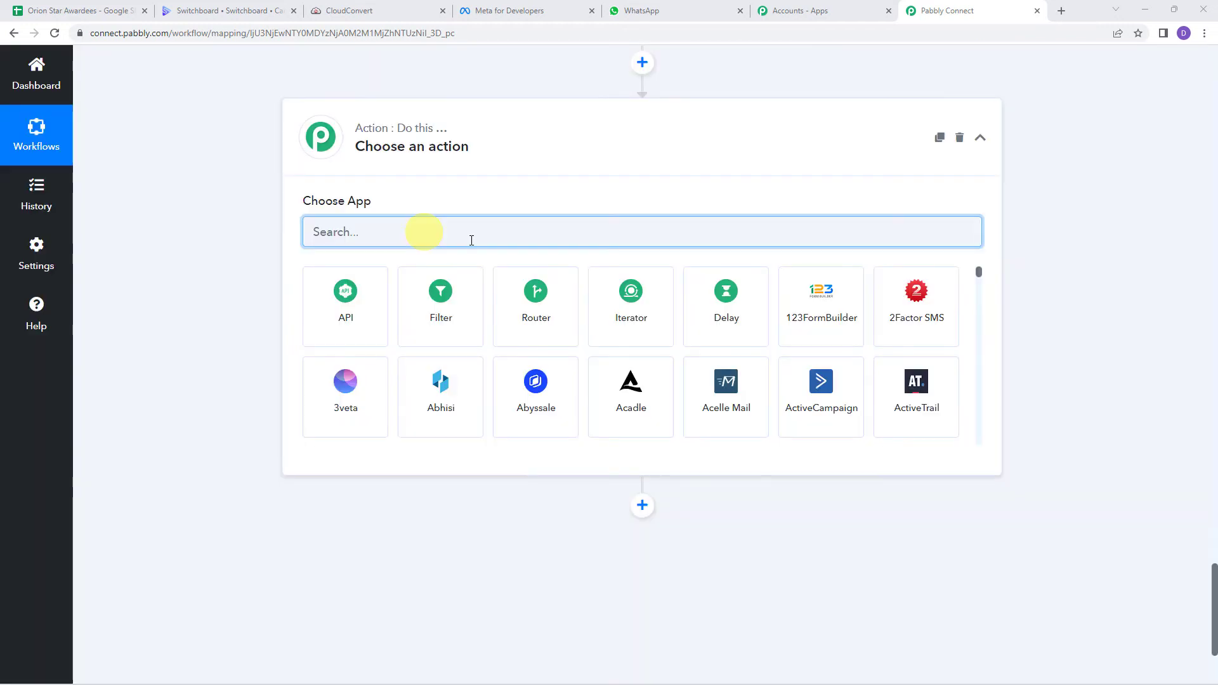
type("wha")
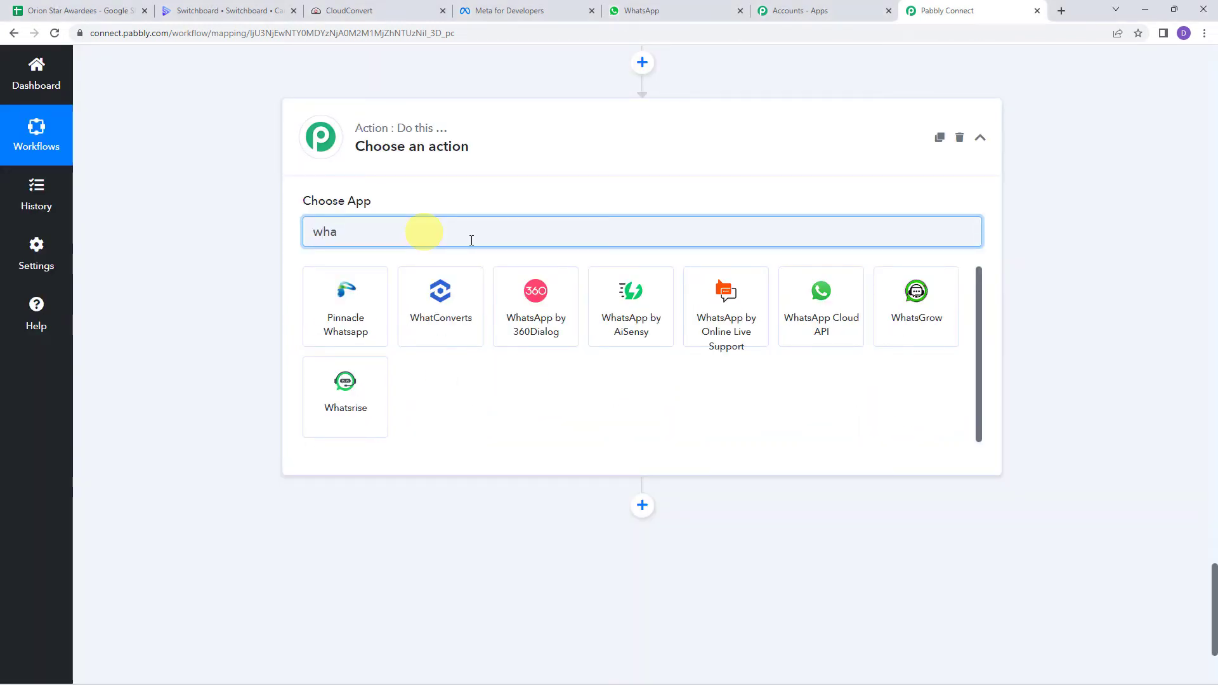
left_click(819, 311)
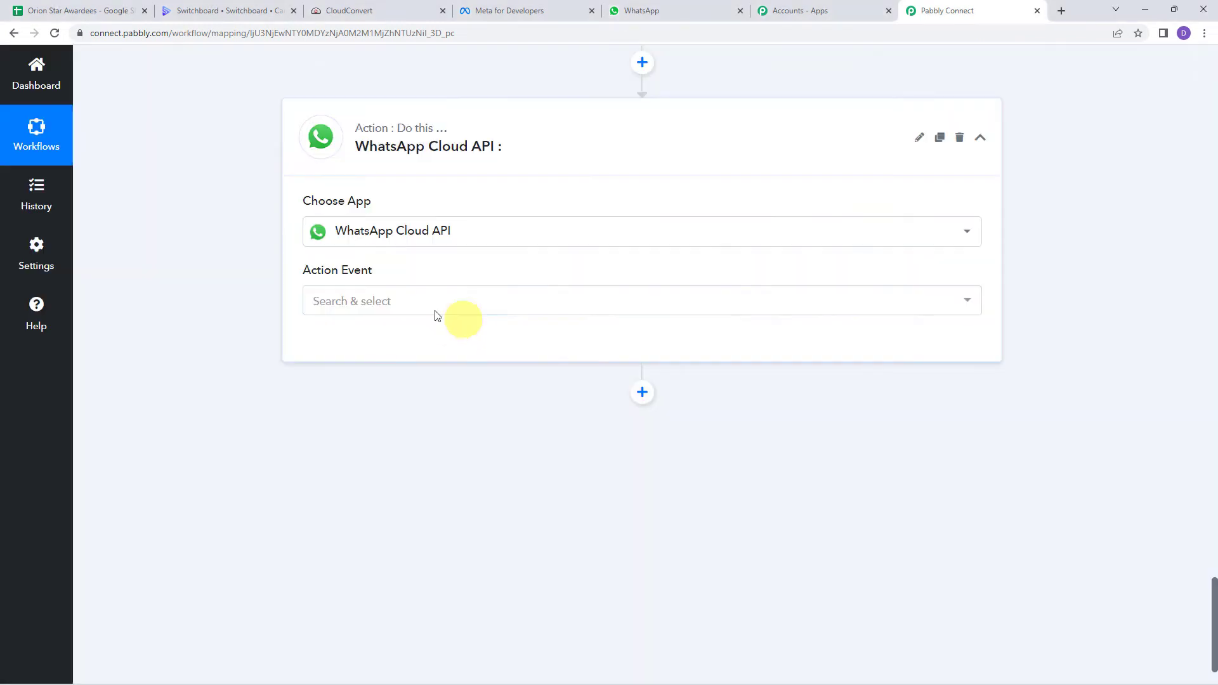
left_click(353, 303)
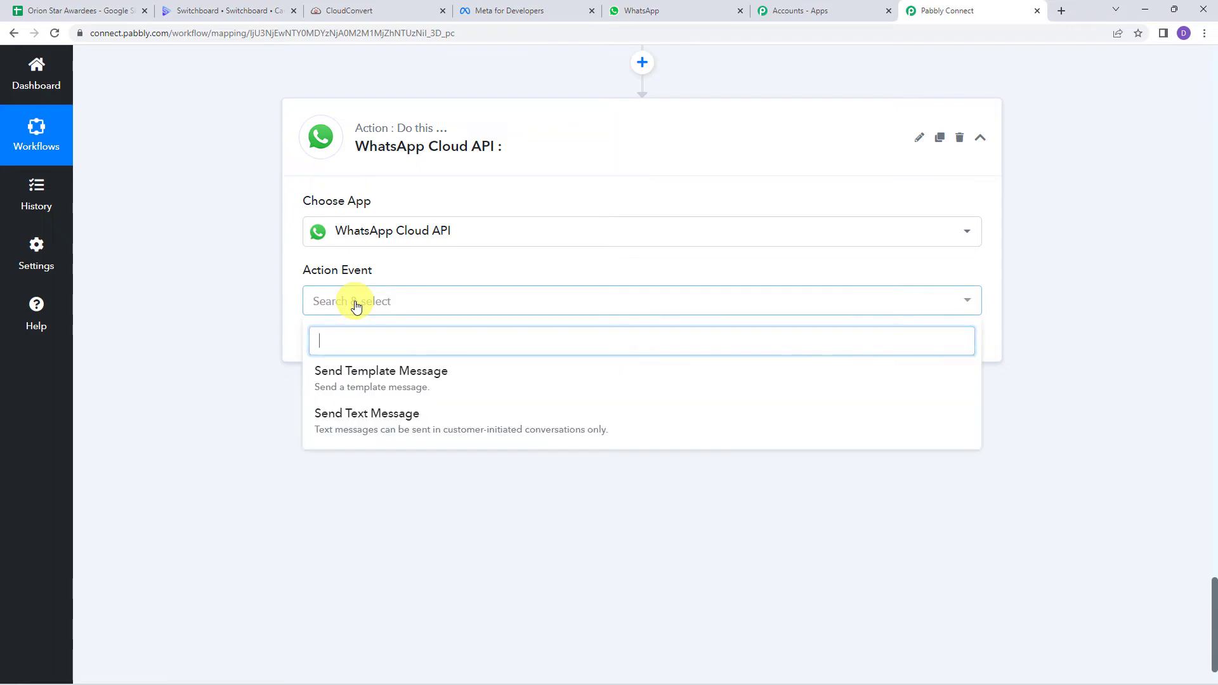
left_click(367, 377)
Step: Start adding a new WhatsApp connection, then go to the Meta for Developers page
left_click(349, 348)
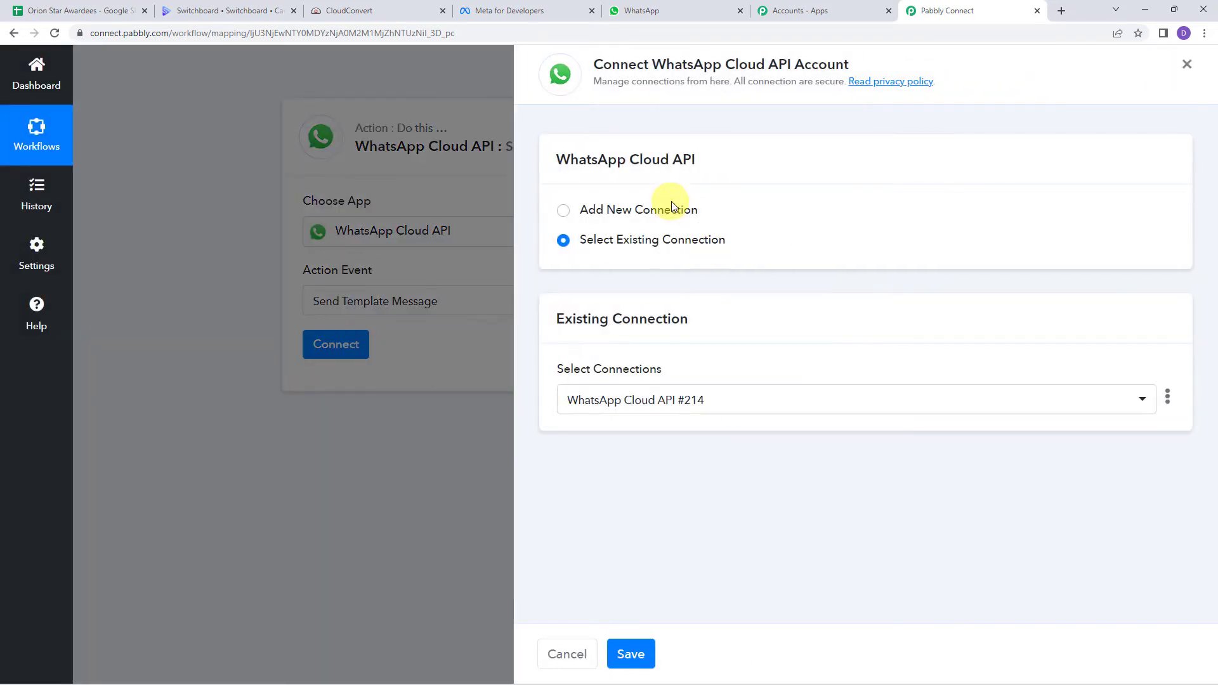
left_click(638, 216)
scroll(638, 215, "down", 1)
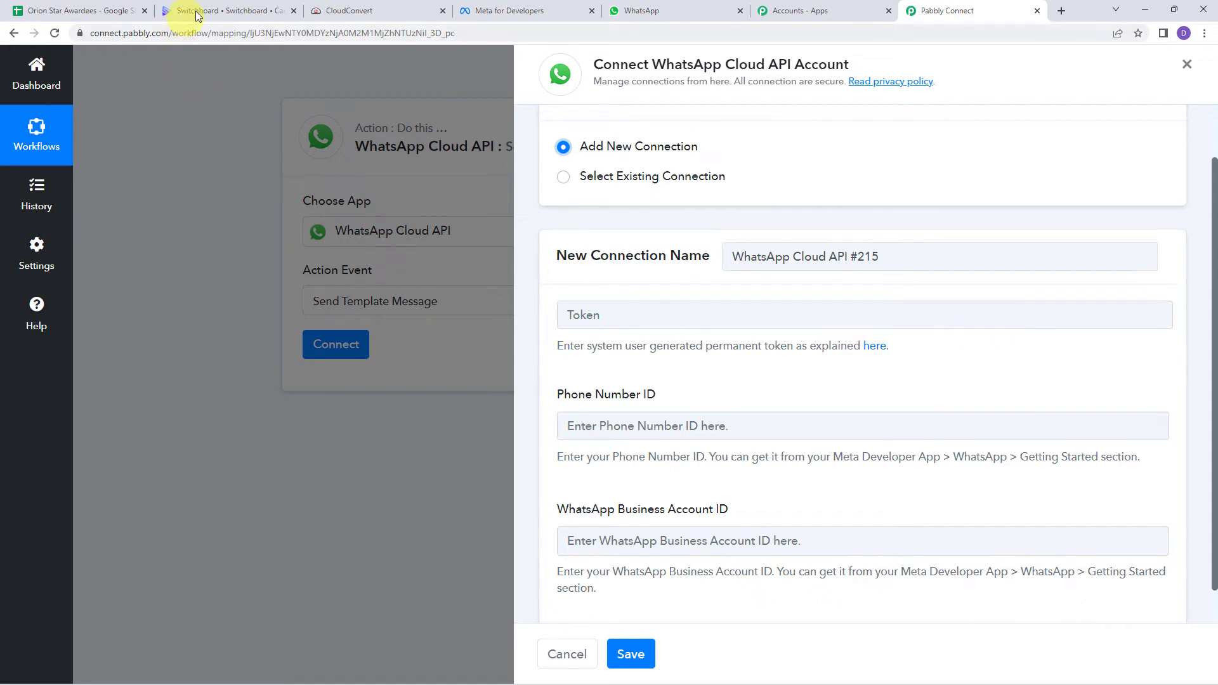
left_click(486, 13)
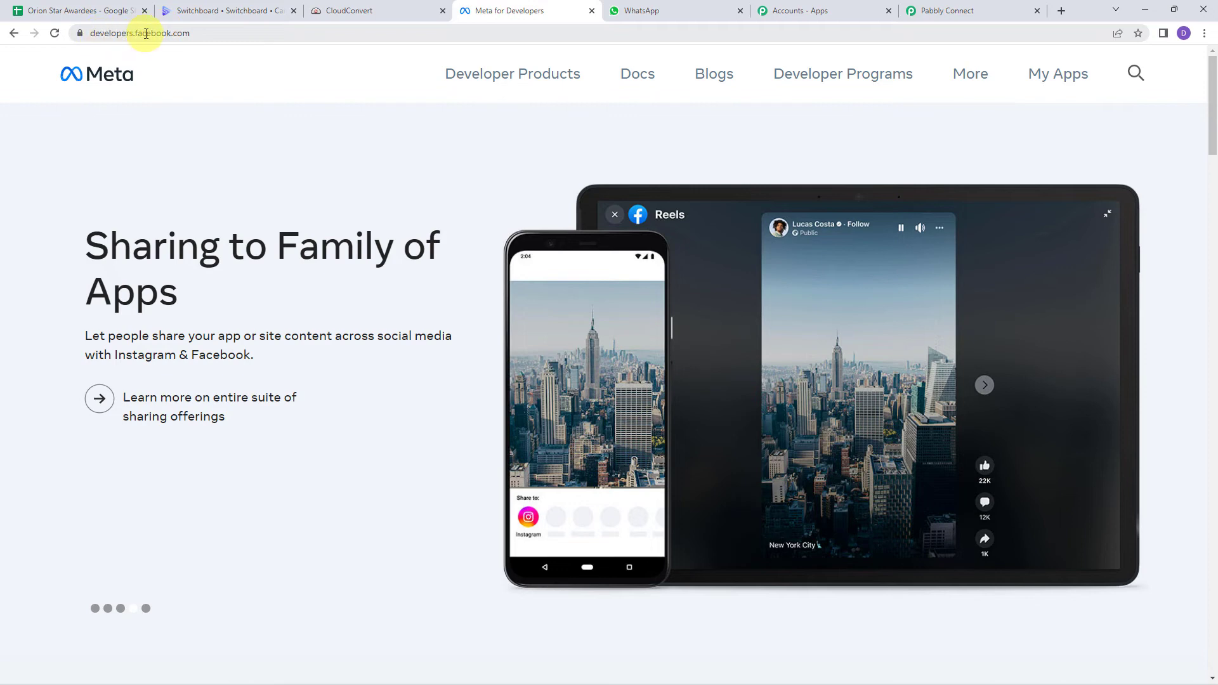
Step: Open MyConnectMsg App's WhatsApp Getting started page and note the token expiring in 23 hours
left_click(191, 33)
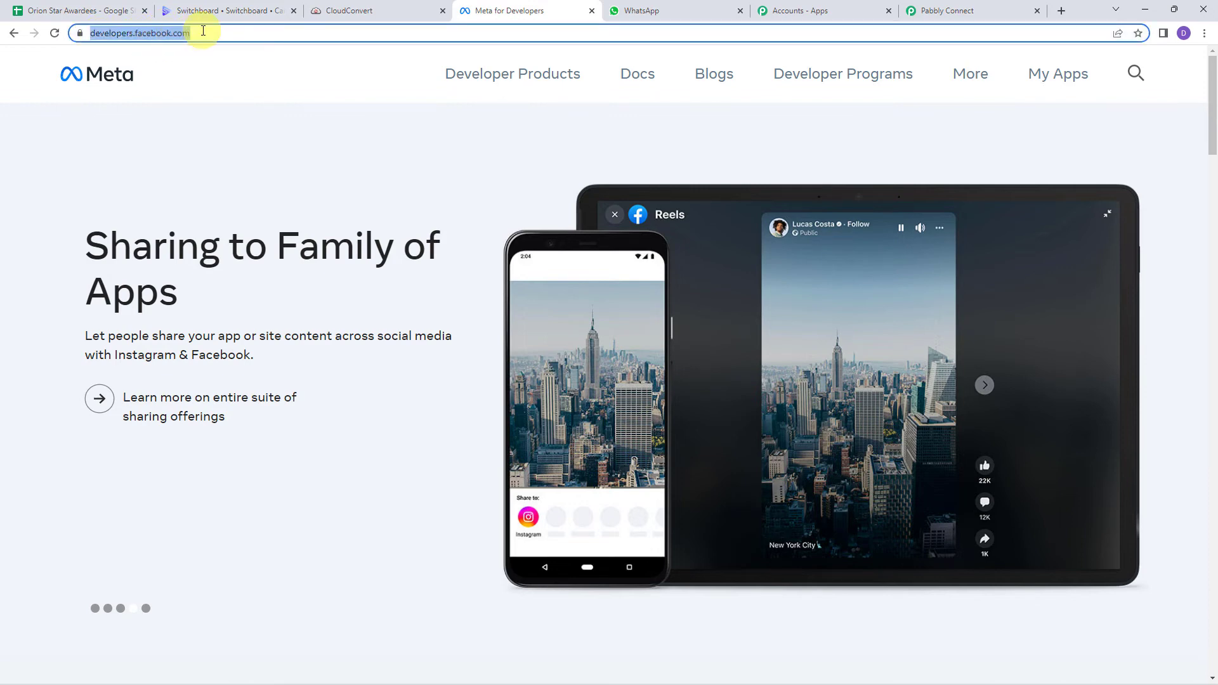
left_click(203, 32)
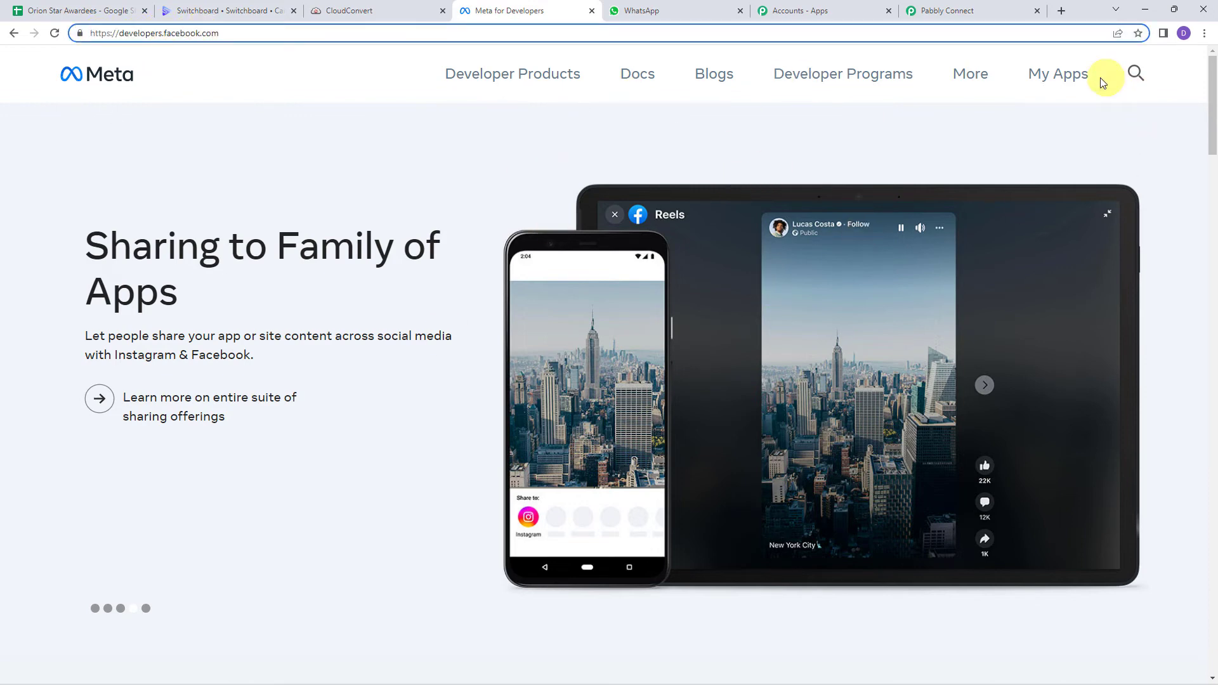
left_click(1068, 83)
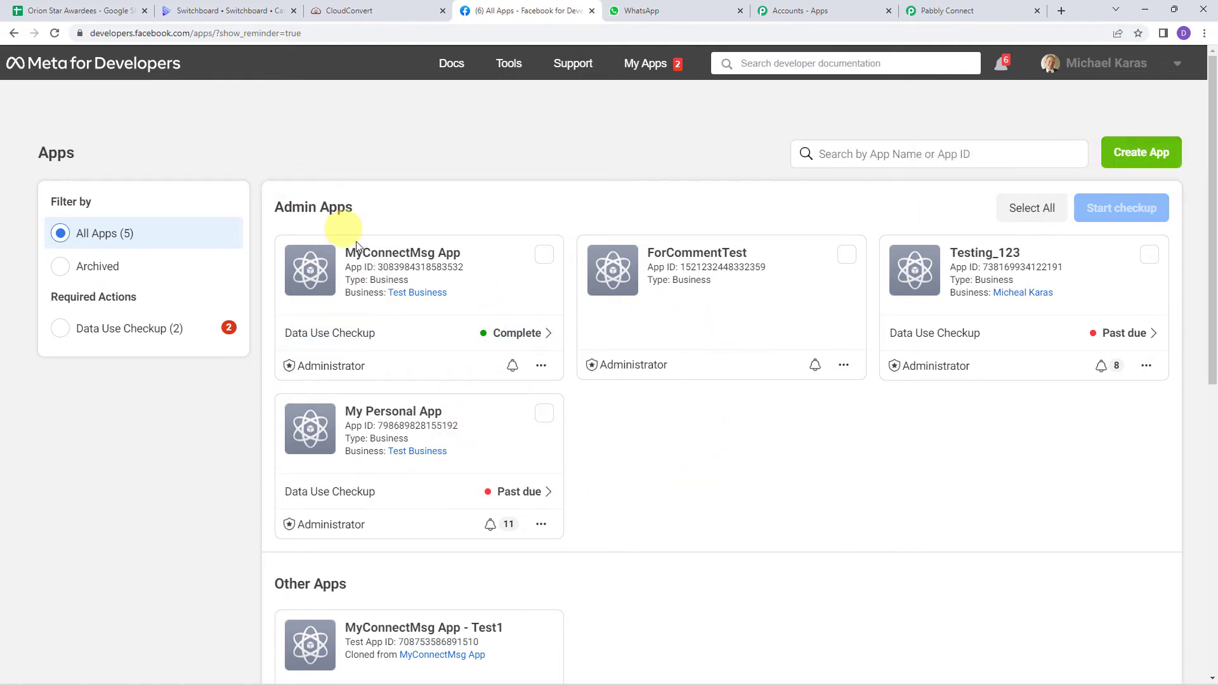
left_click(384, 259)
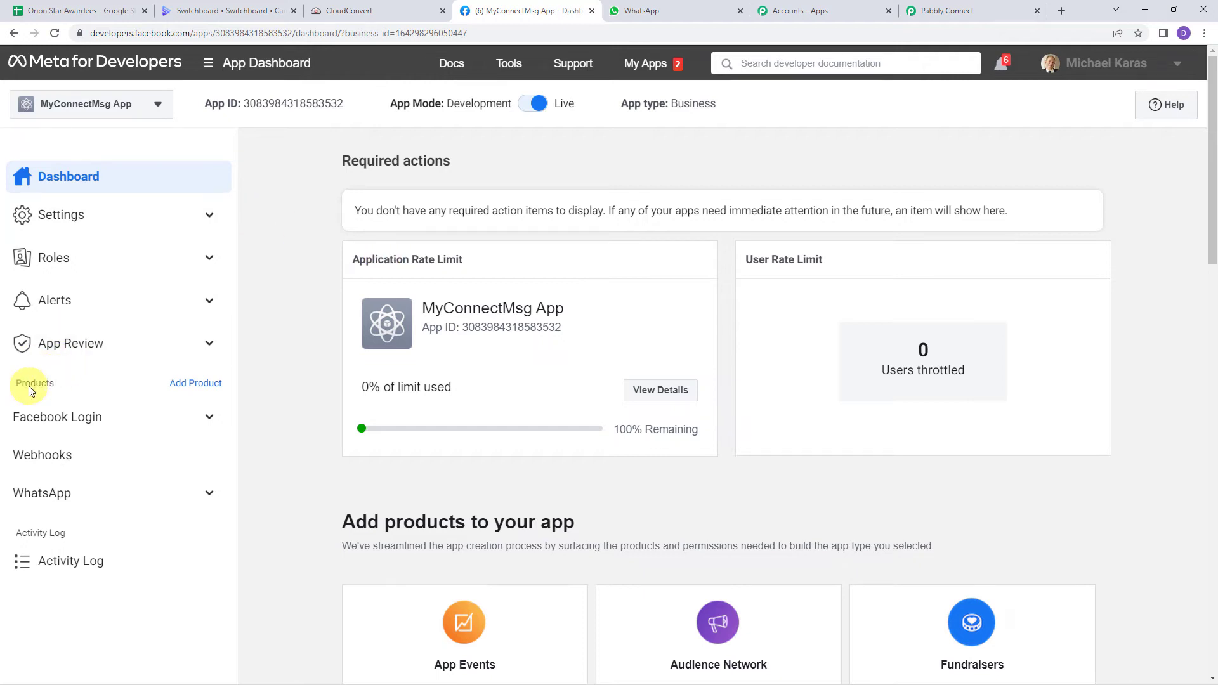
left_click(52, 494)
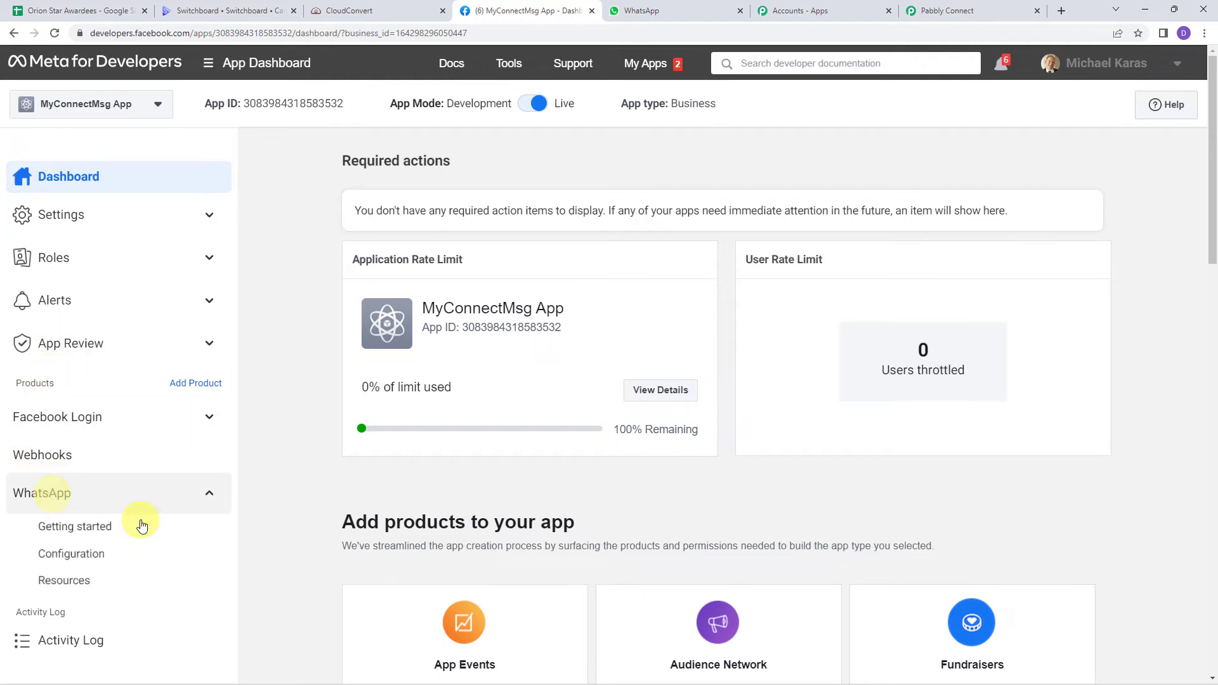
left_click(100, 533)
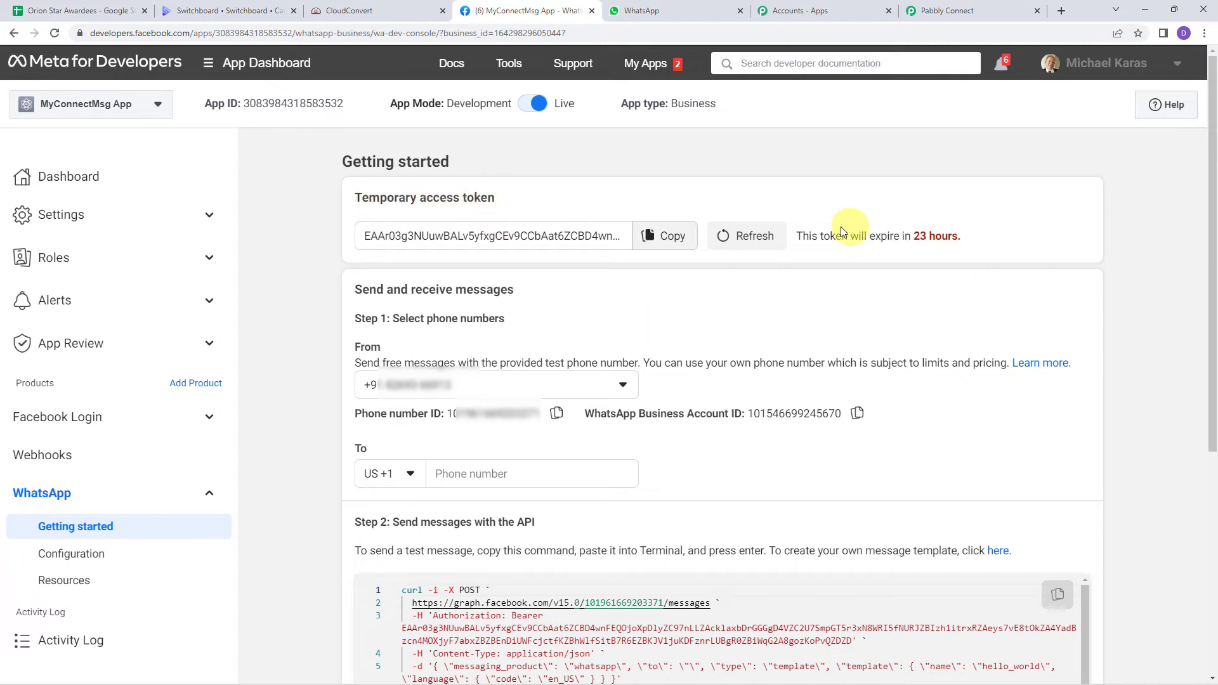
left_click_drag(823, 236, 972, 243)
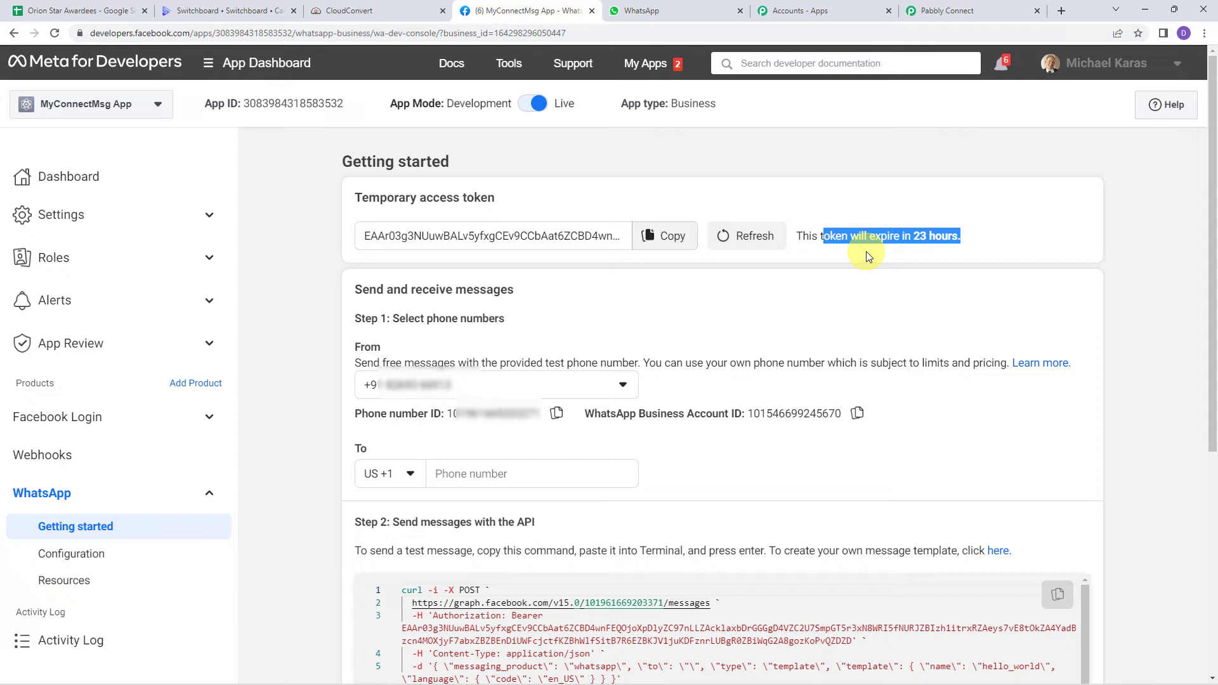
Step: Connect the Pabbly WhatsApp step using the existing connection WhatsApp Cloud API #214
left_click(963, 10)
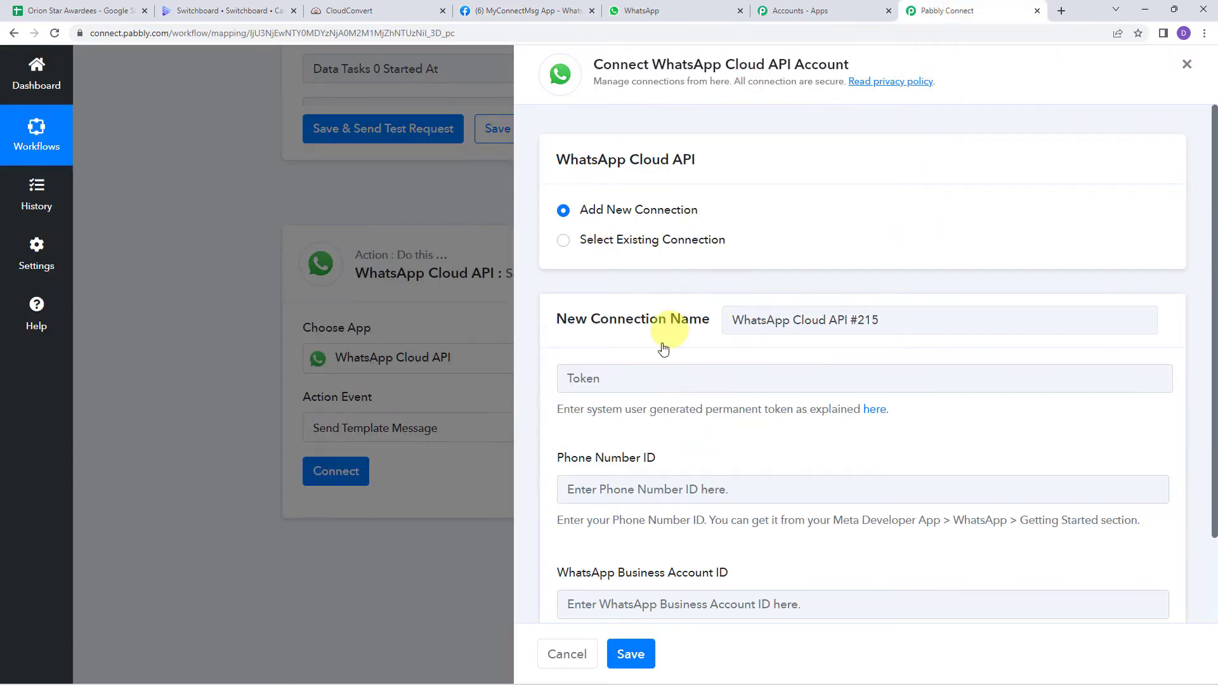
left_click(600, 242)
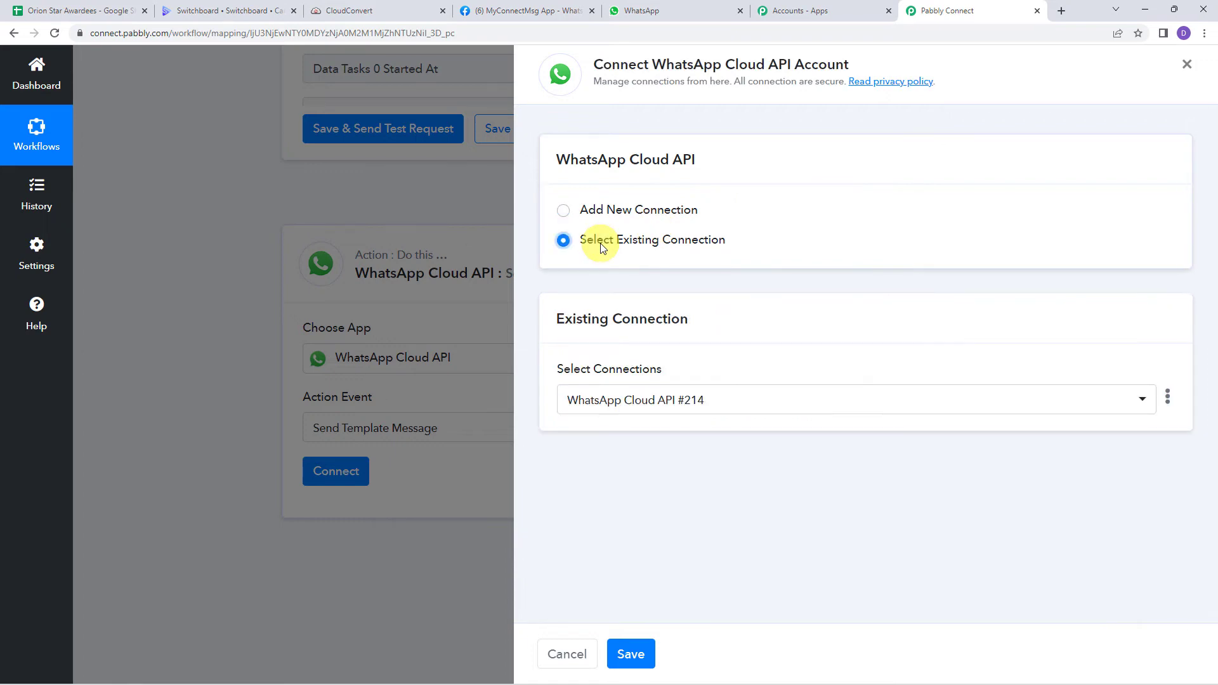
left_click(633, 657)
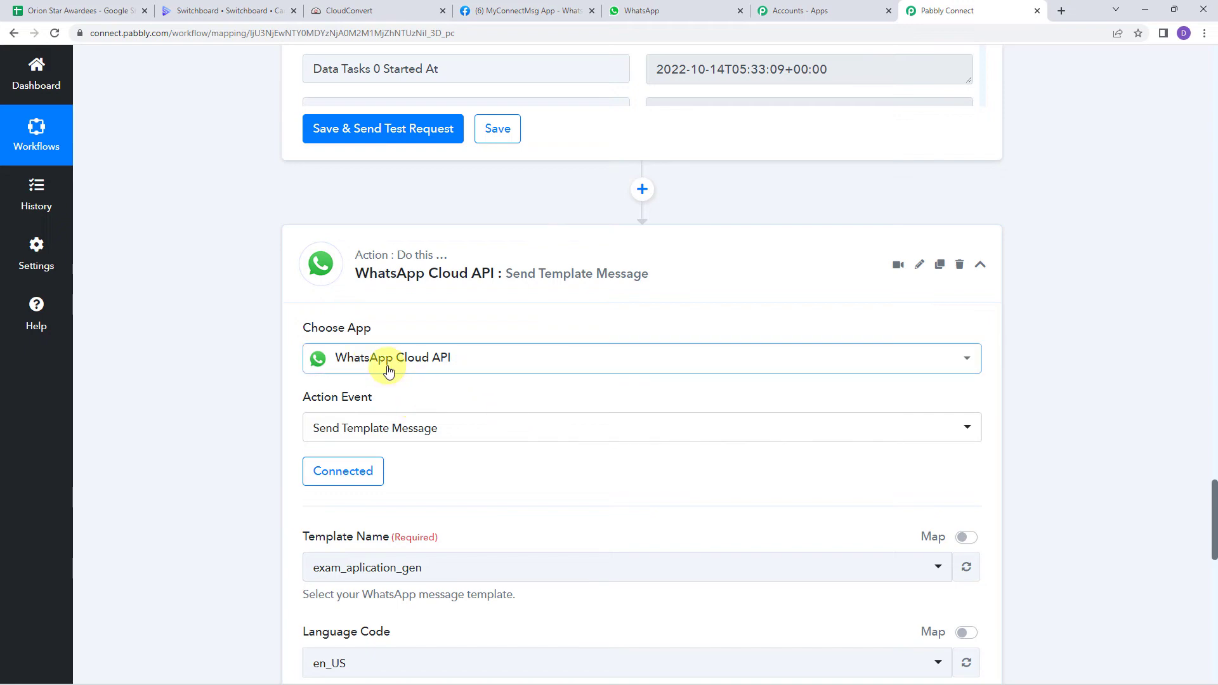
scroll(504, 468, "down", 5)
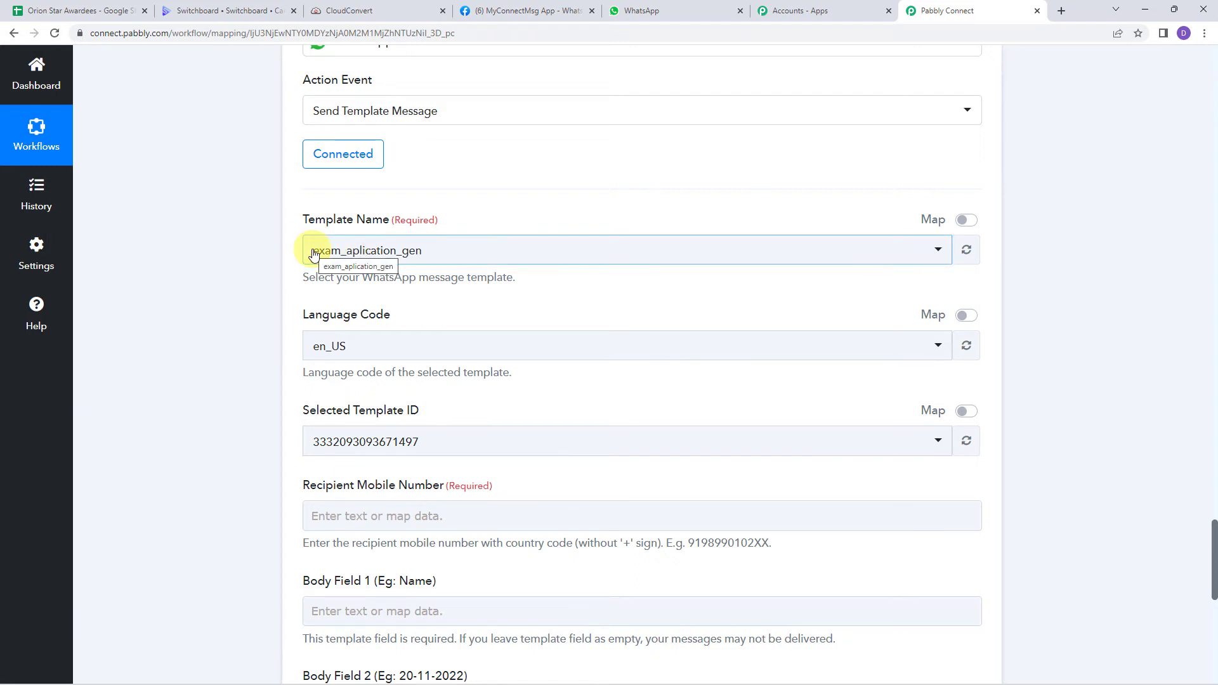
Step: Open the WhatsApp message templates list via the Step 2 'here' link
left_click(511, 11)
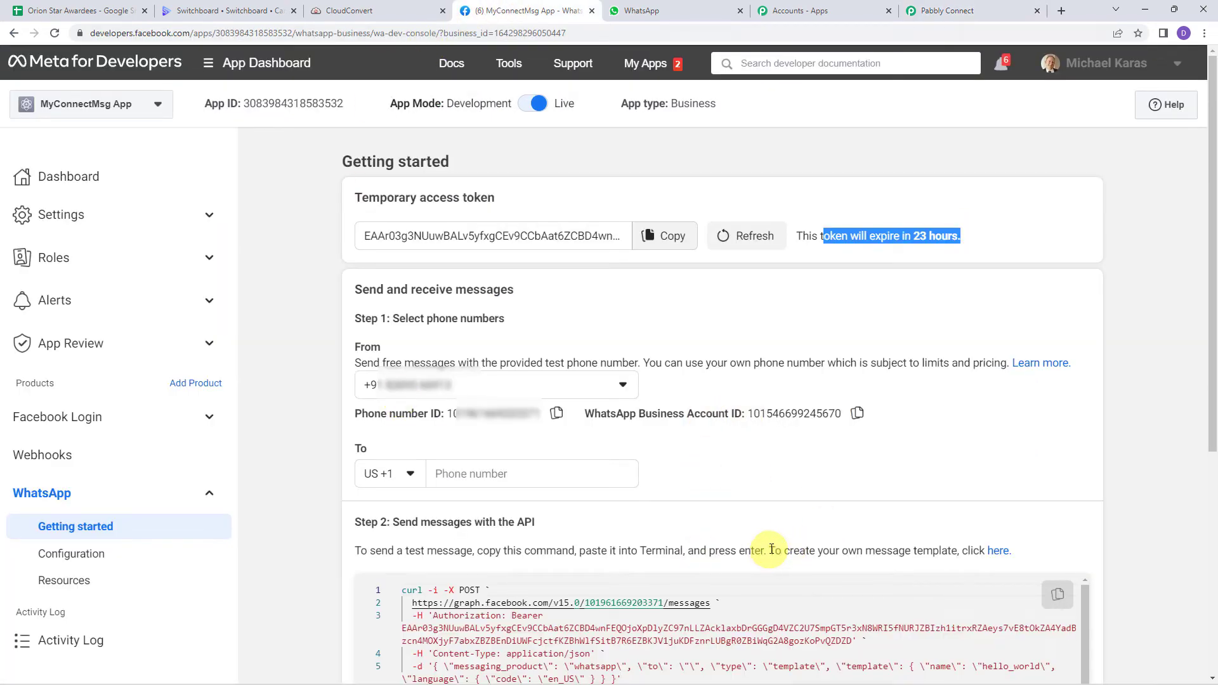
left_click_drag(771, 549, 957, 551)
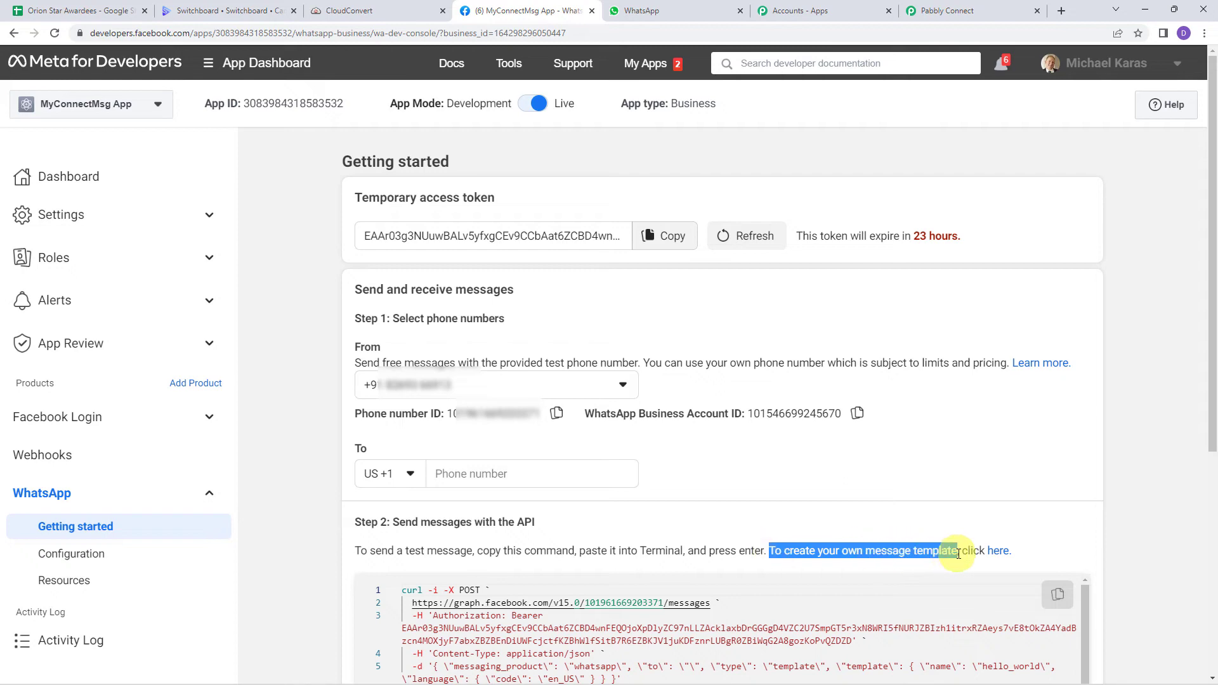
left_click(999, 551)
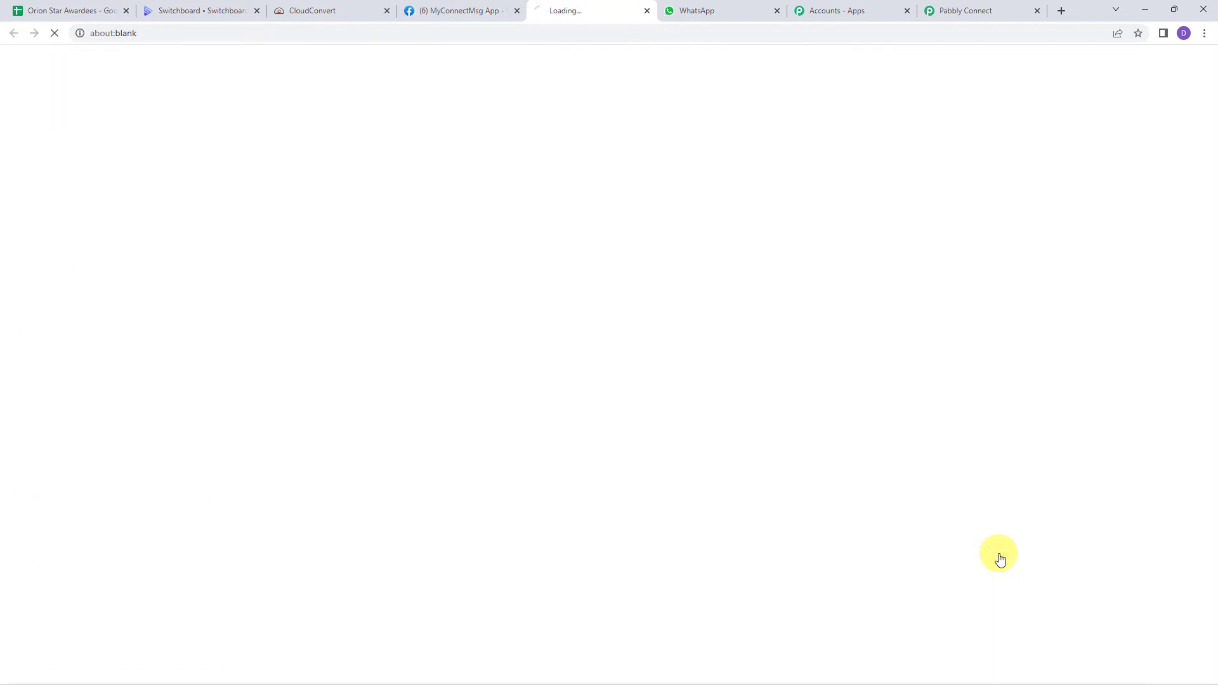
scroll(555, 412, "down", 2)
scroll(550, 439, "down", 12)
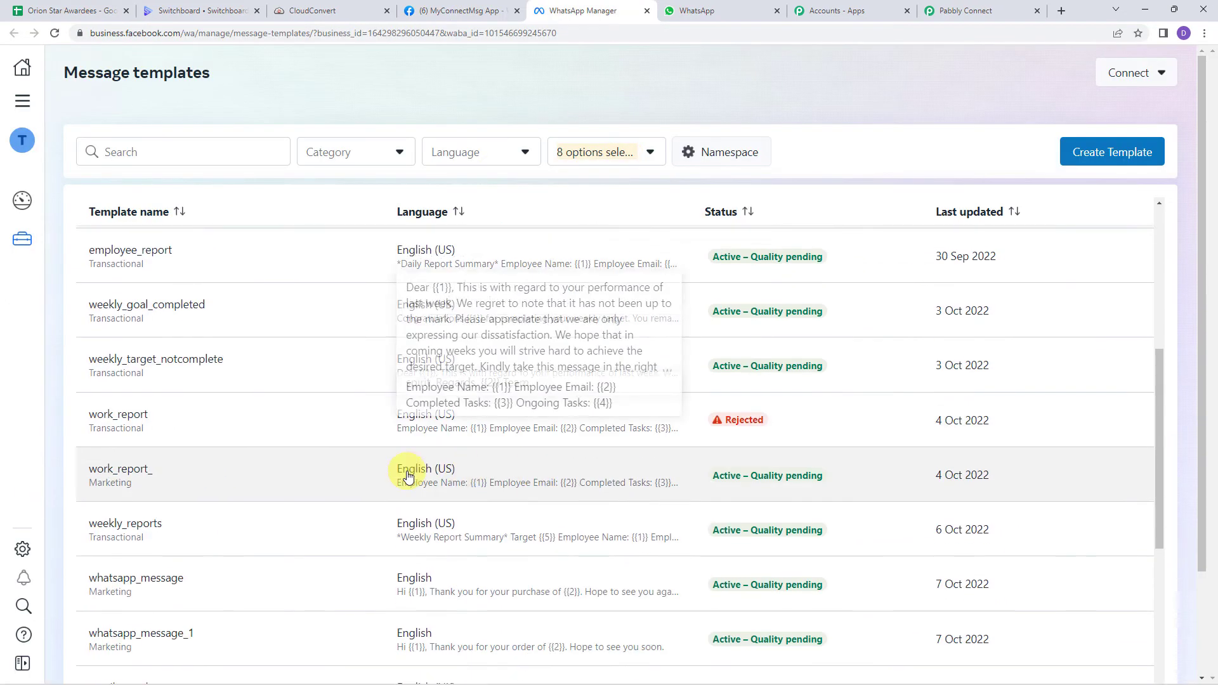
Step: Find the appreciation_certificate template by searching 'appre' and review its full body text
scroll(350, 492, "up", 14)
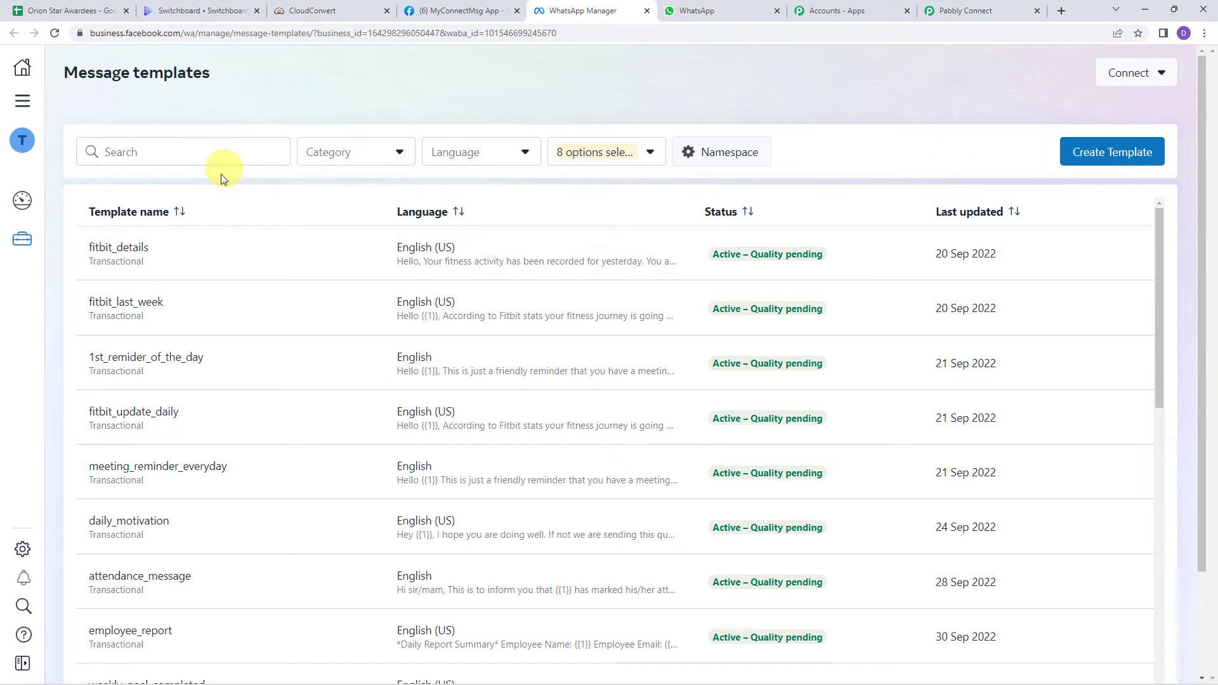
left_click(121, 151)
type("appre")
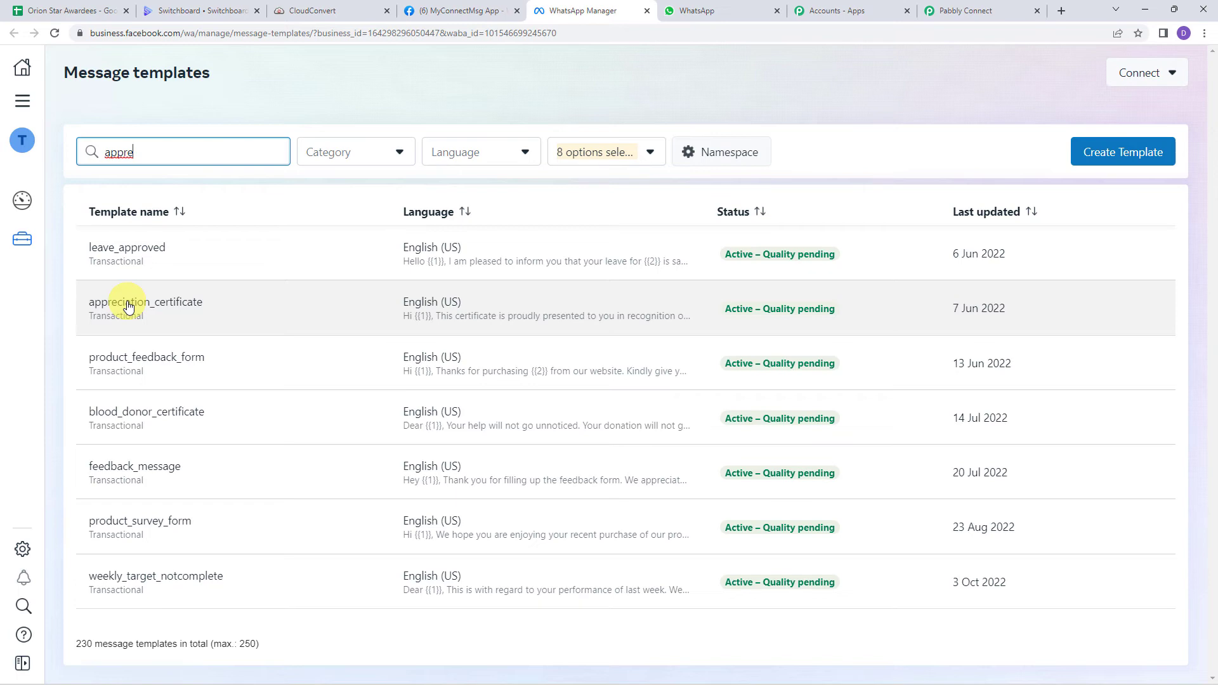
left_click(129, 306)
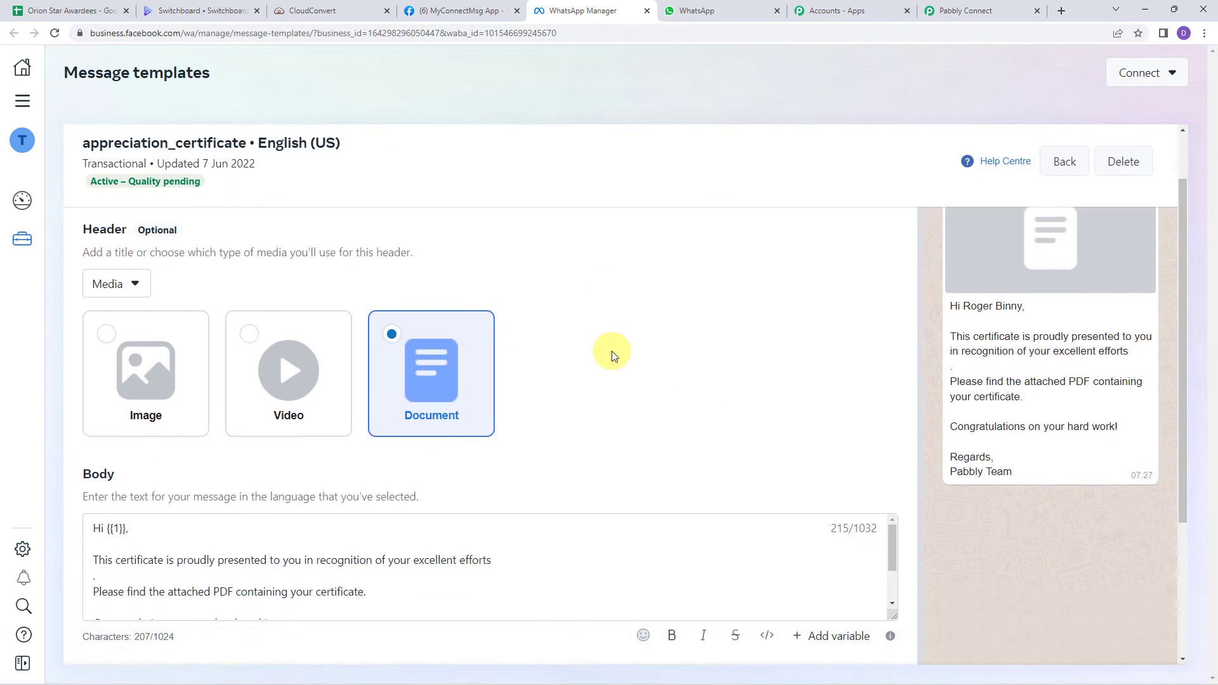
scroll(612, 355, "down", 3)
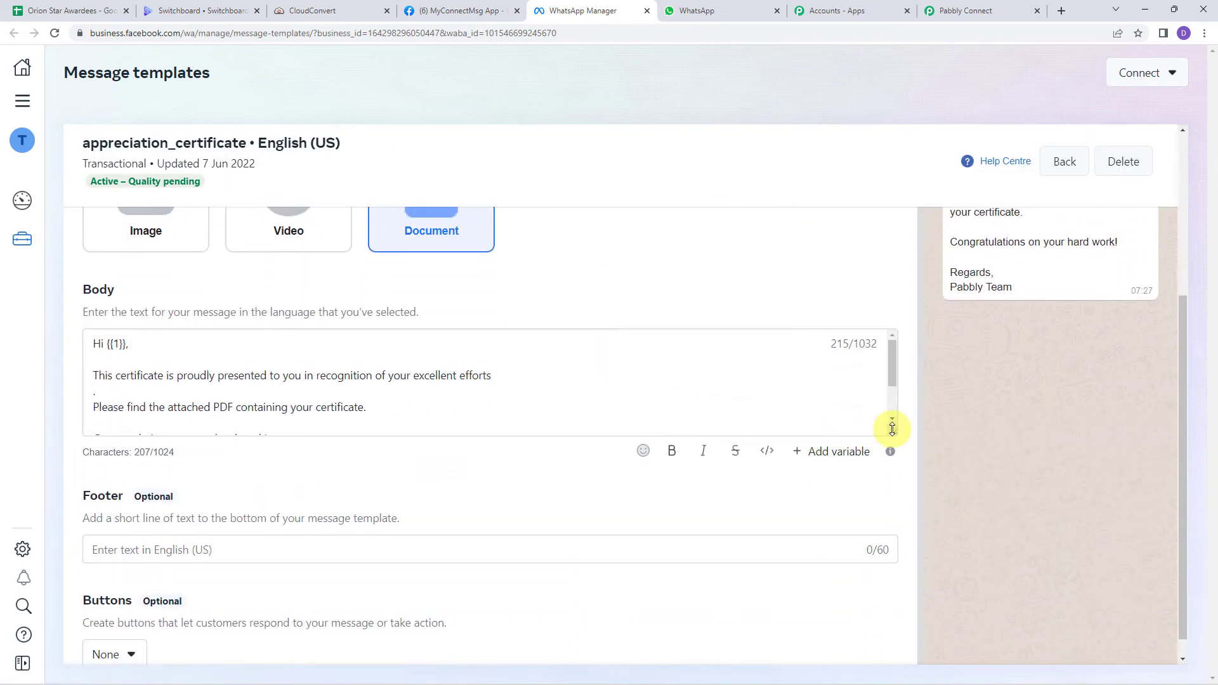
left_click_drag(892, 429, 835, 603)
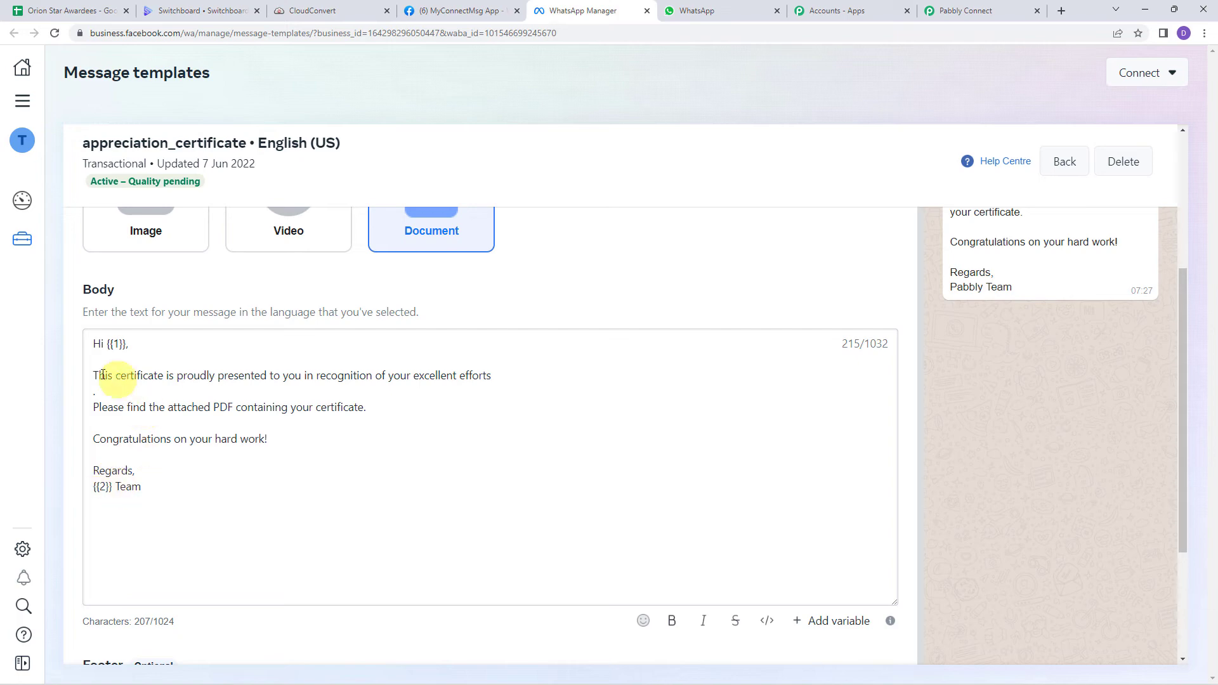
left_click(114, 345)
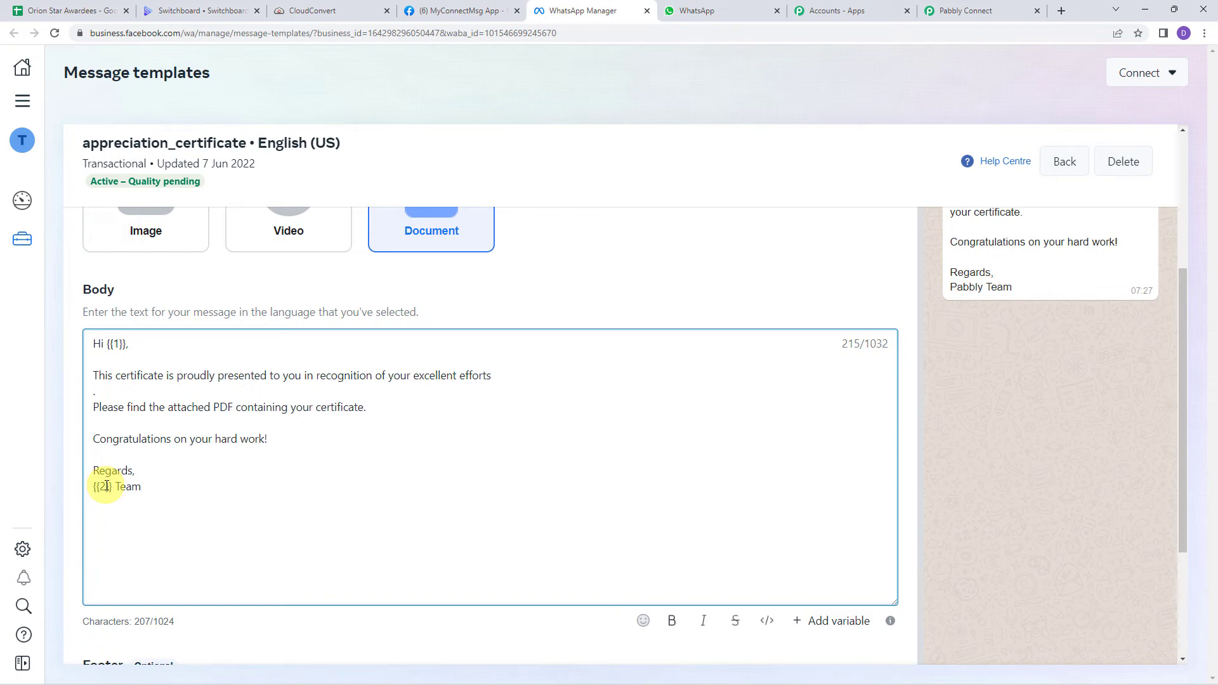
Step: Copy the appreciation_certificate template name and return to Pabbly Connect
scroll(989, 430, "up", 3)
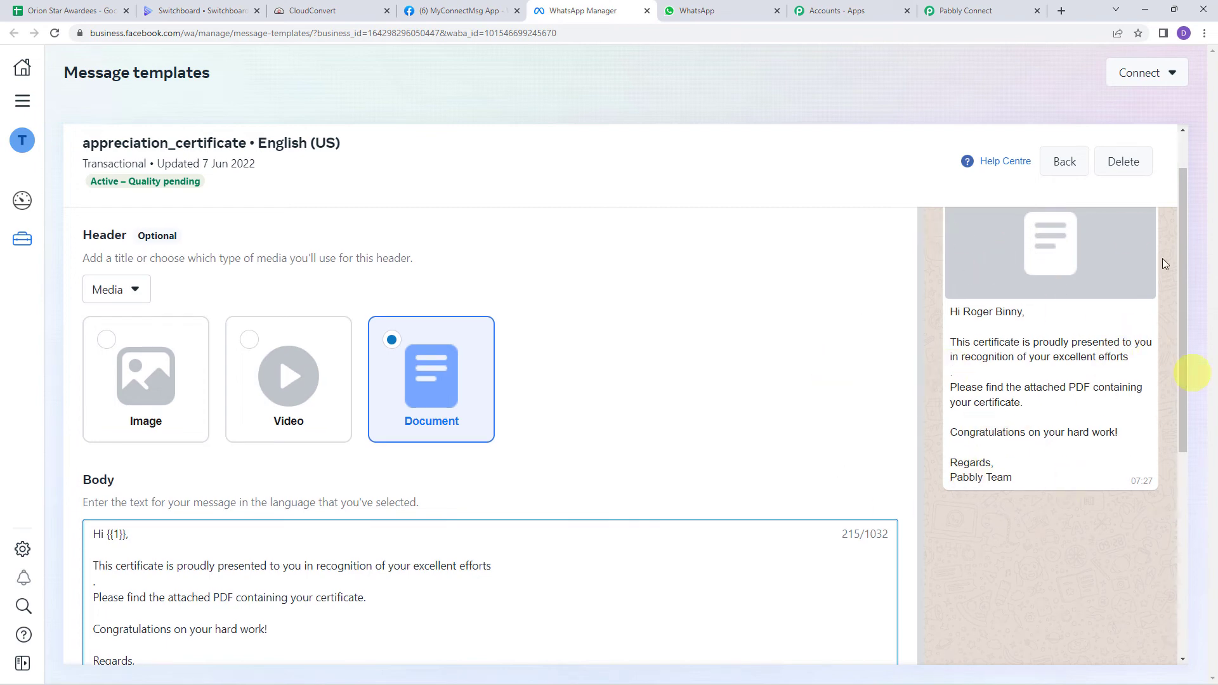
scroll(1034, 379, "up", 1)
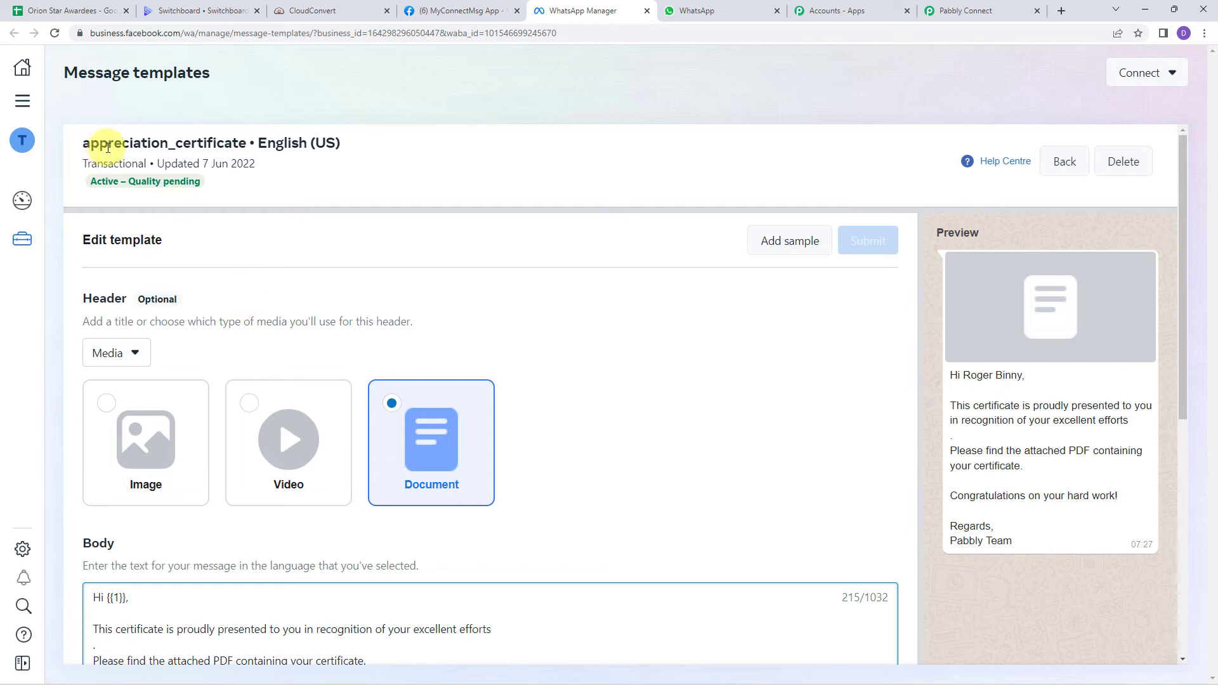
left_click_drag(86, 147, 245, 143)
key("ctrl+c")
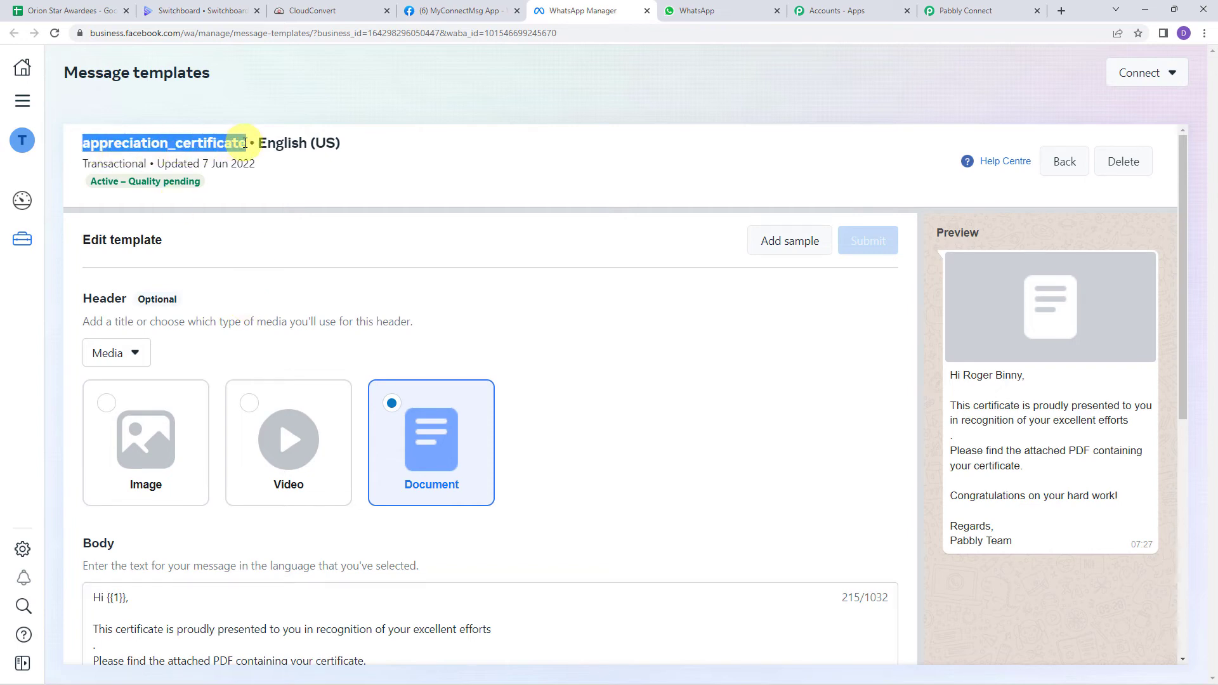
left_click(966, 11)
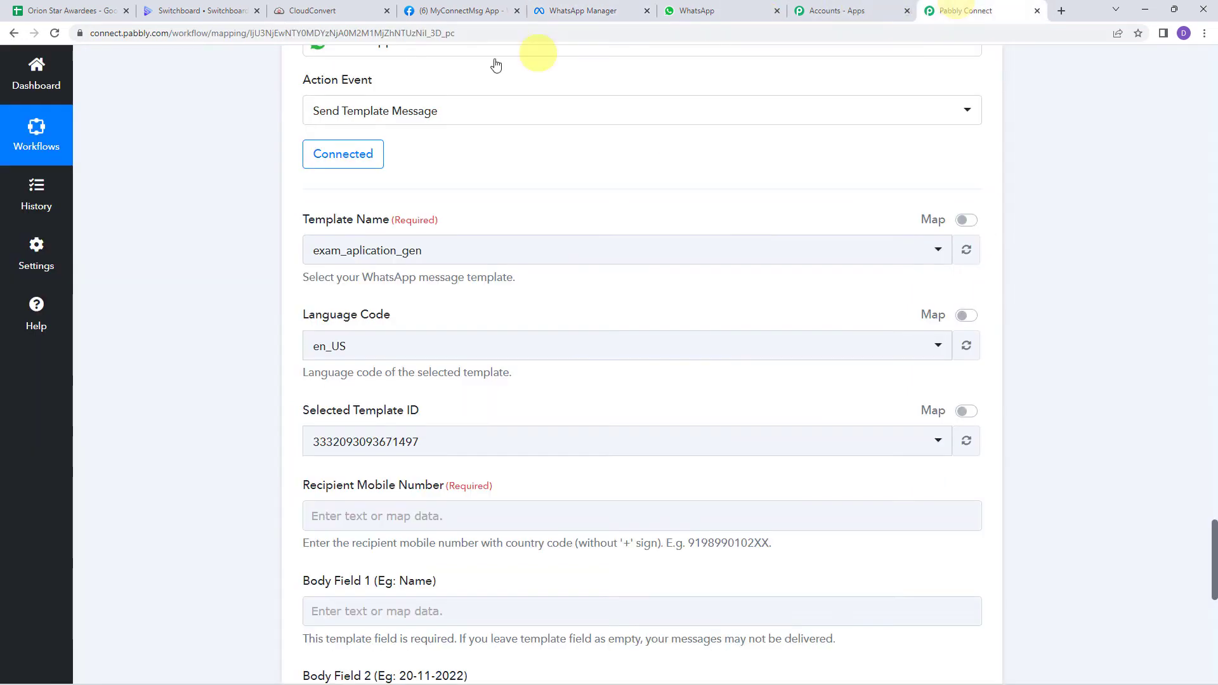
left_click(403, 242)
key("ctrl+v")
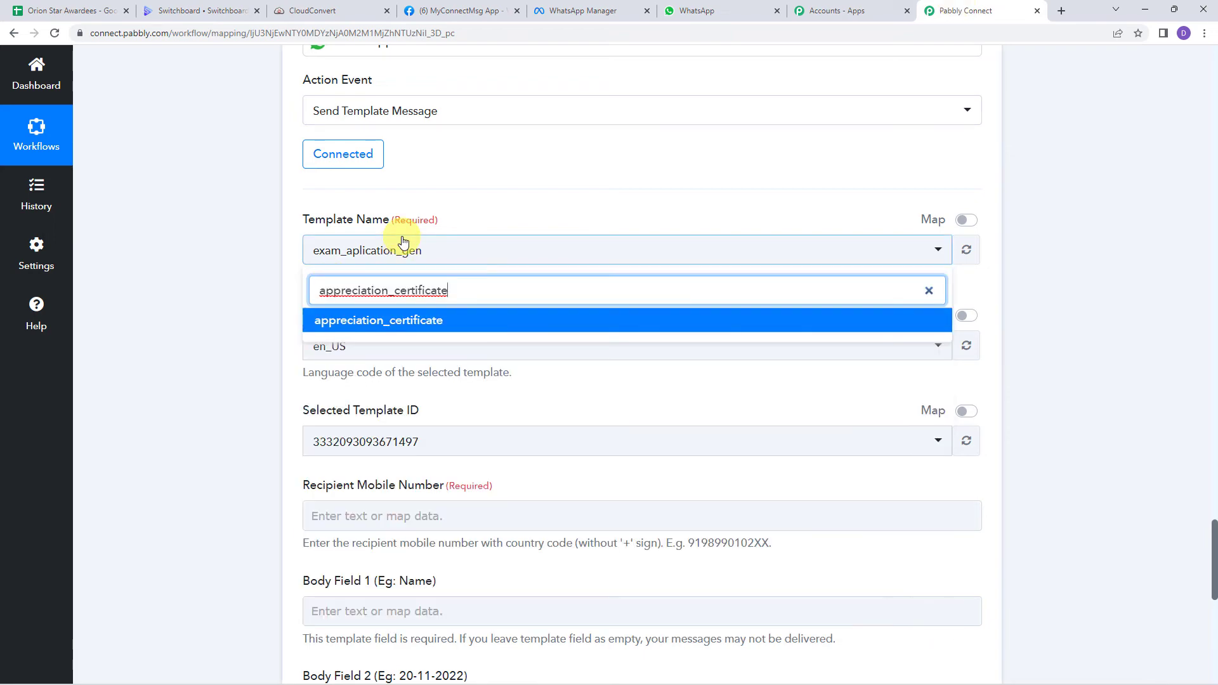
left_click(376, 324)
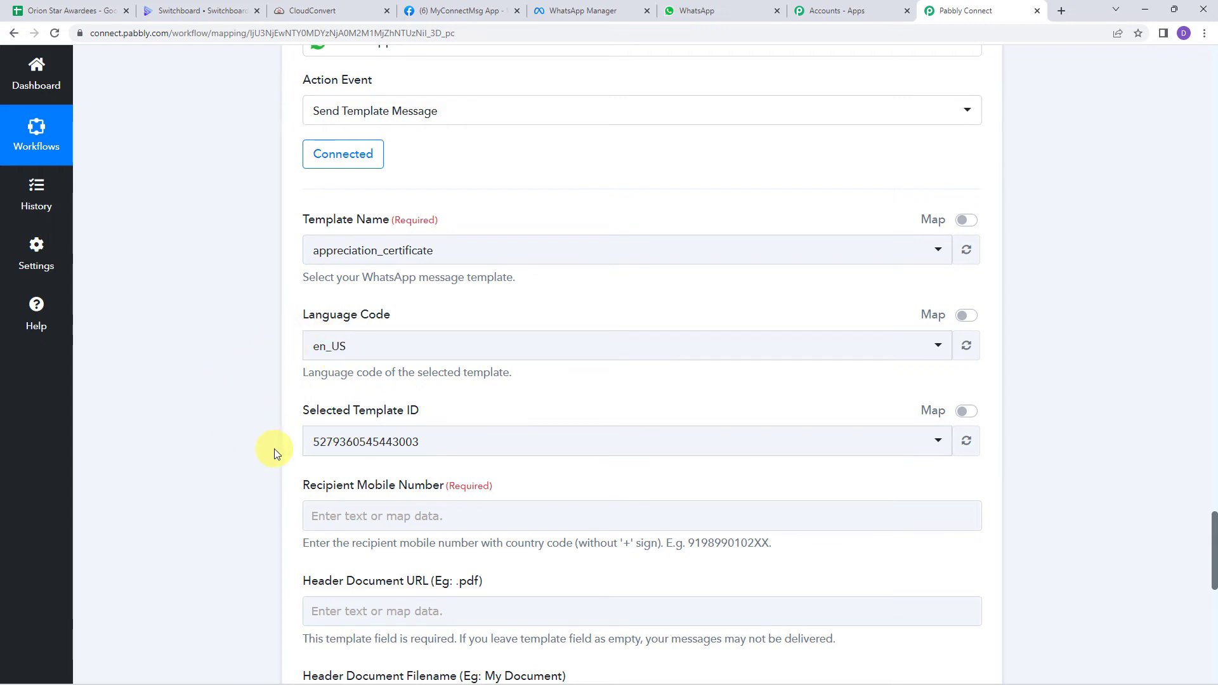
scroll(198, 421, "down", 4)
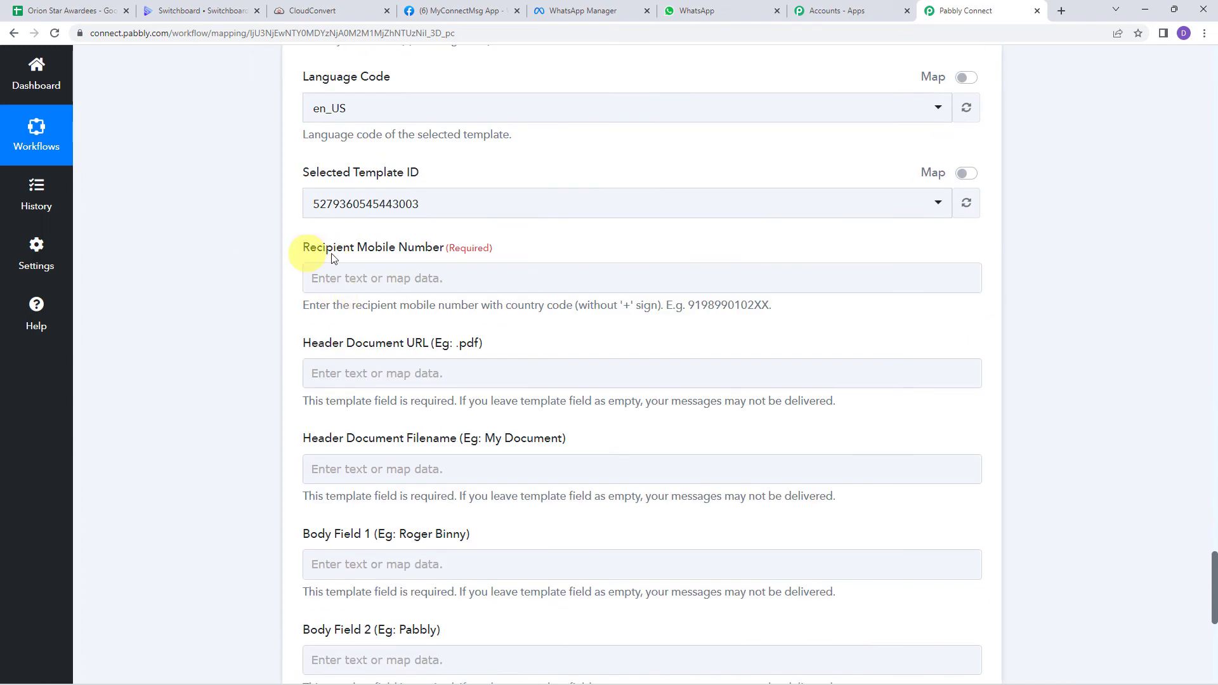
Step: Check the Recipient Mobile Number format hint and open its data mapping list
left_click(370, 284)
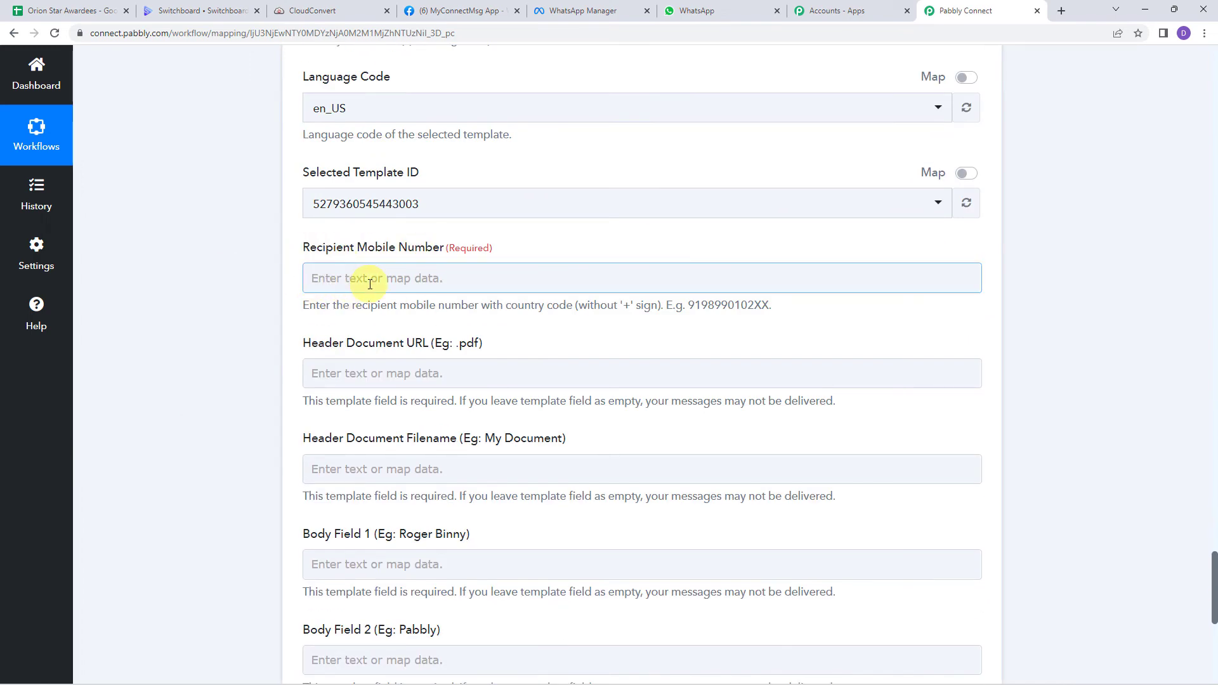
left_click_drag(304, 305, 806, 310)
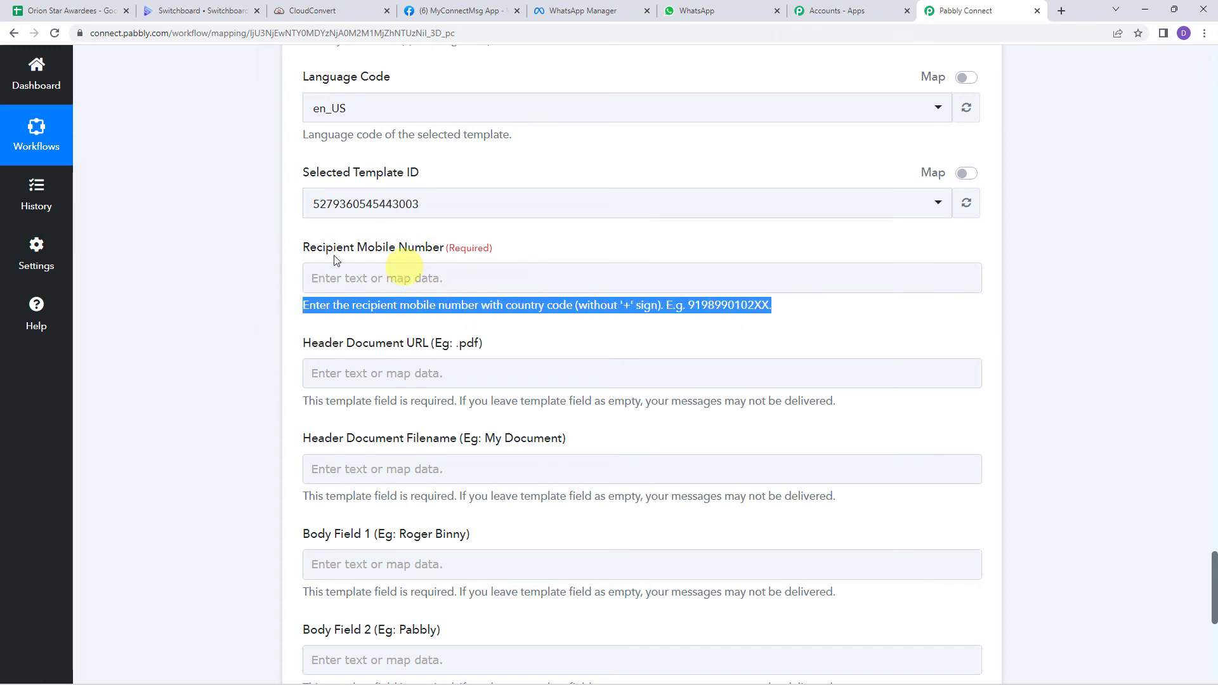
left_click(322, 278)
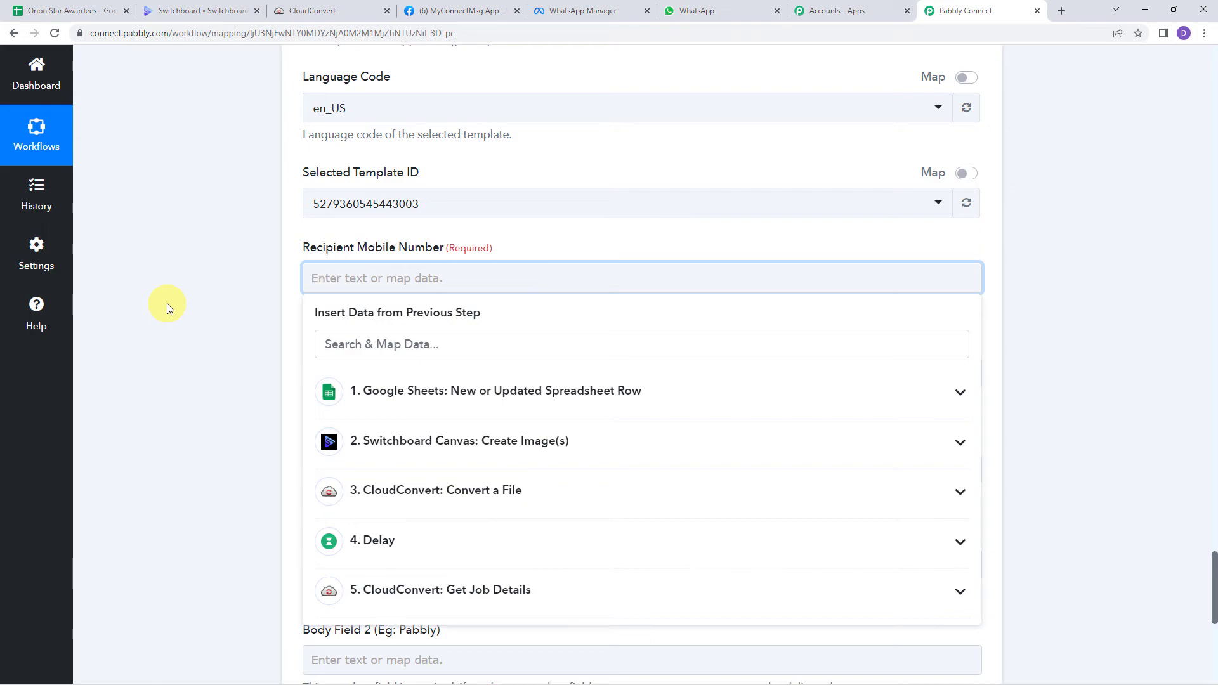
Step: Map Recipient Mobile Number to the Google Sheets step's 1. Phone value
scroll(166, 303, "up", 15)
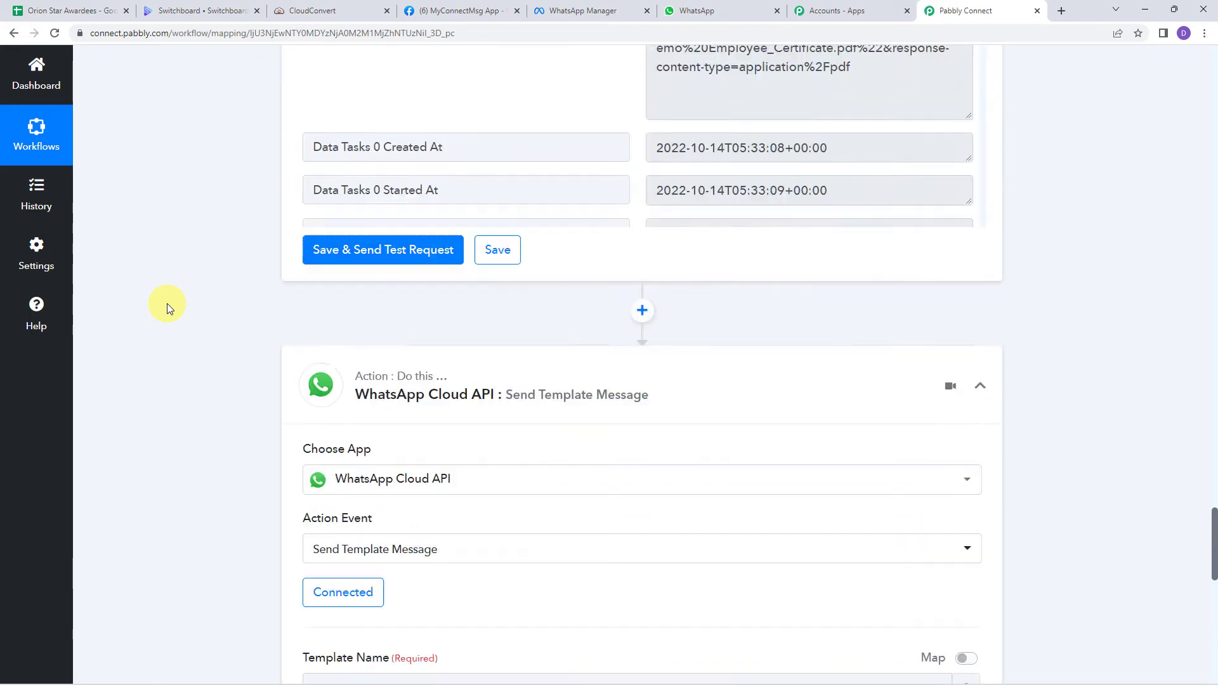
scroll(166, 303, "up", 20)
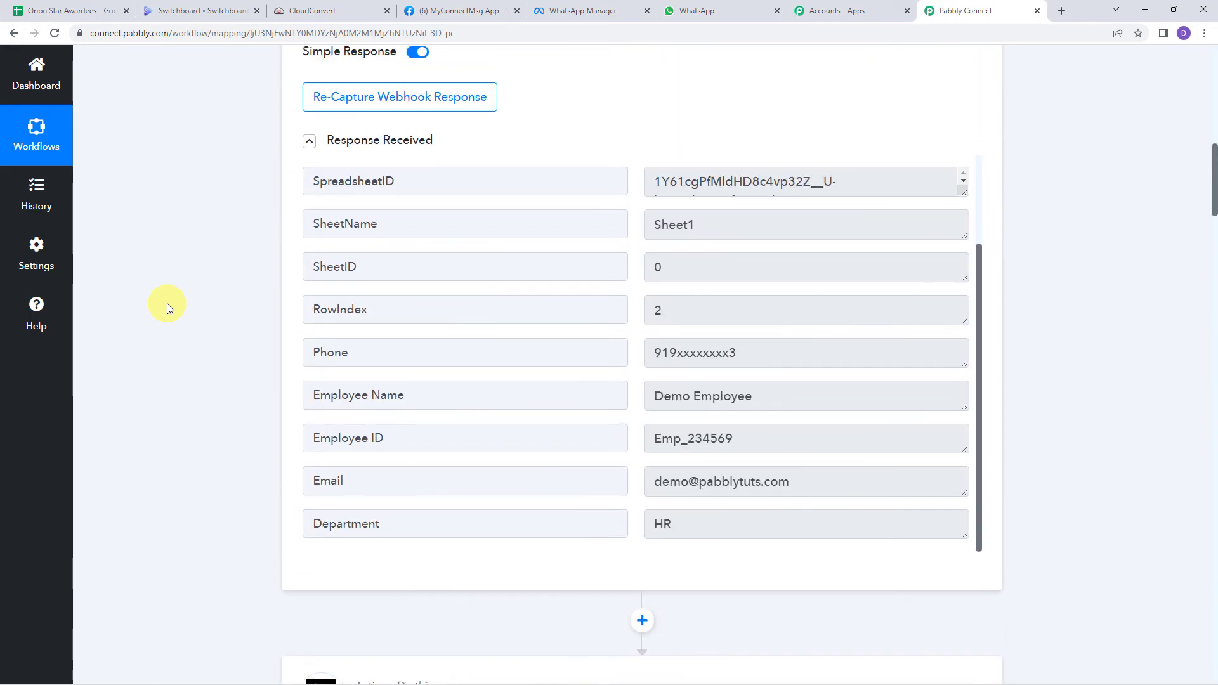
scroll(166, 303, "down", 7)
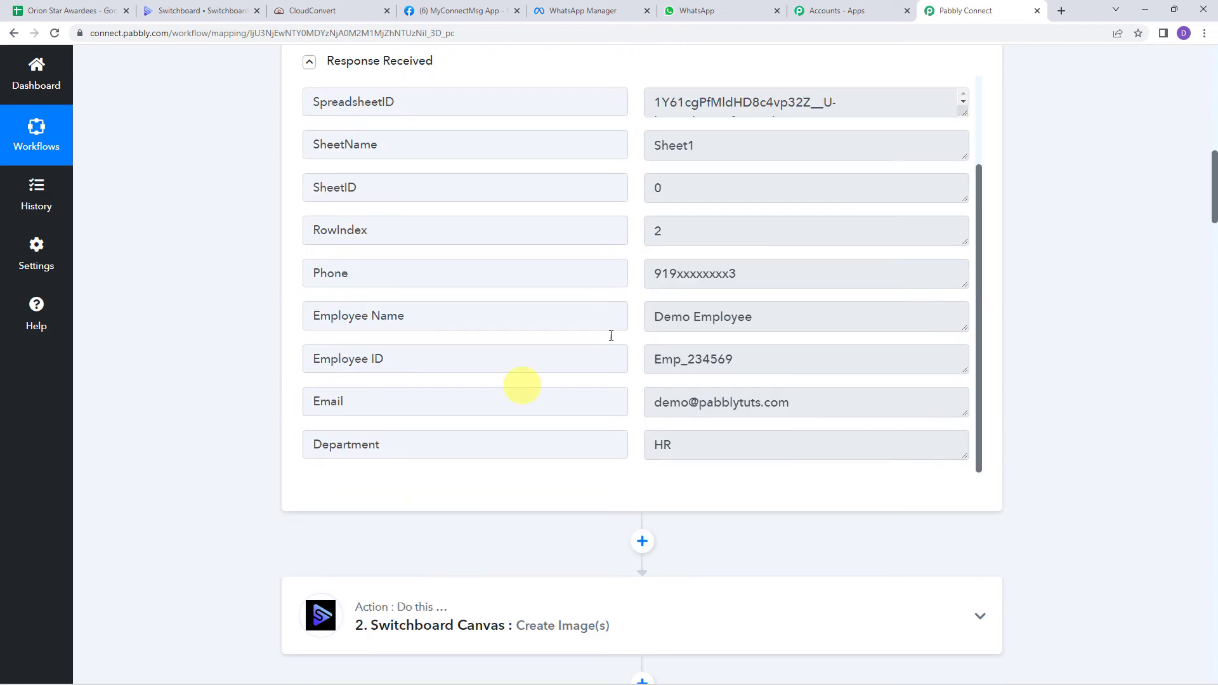
left_click_drag(780, 272, 574, 266)
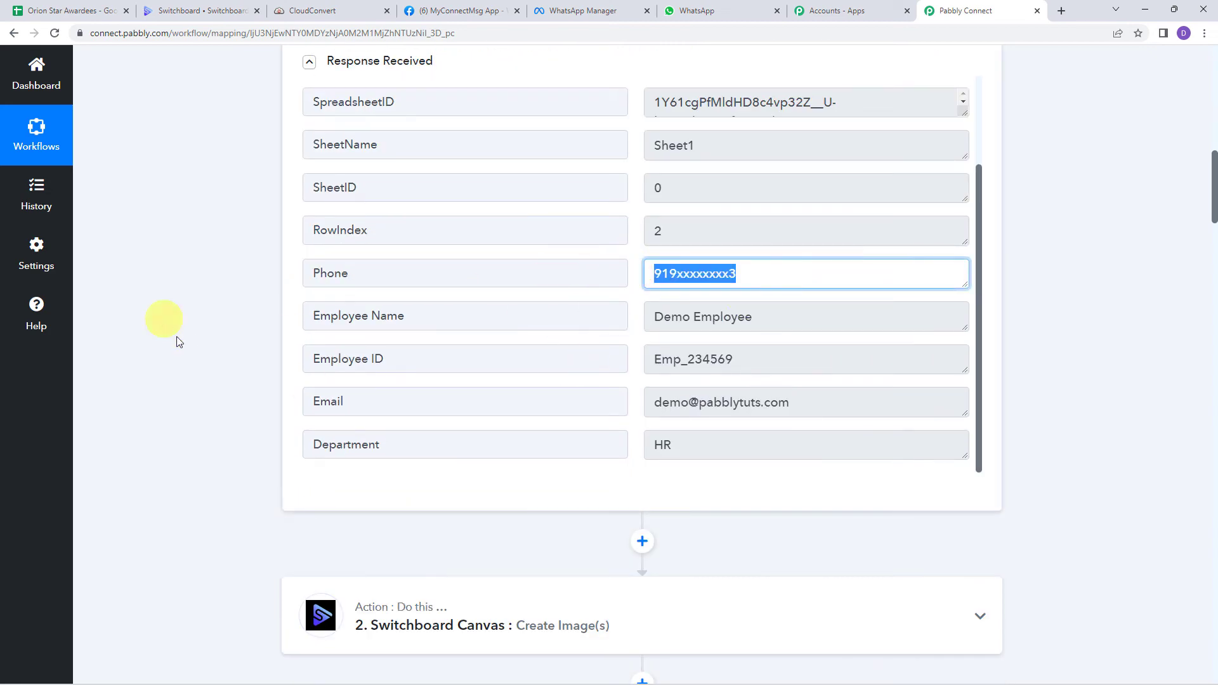
scroll(223, 345, "down", 20)
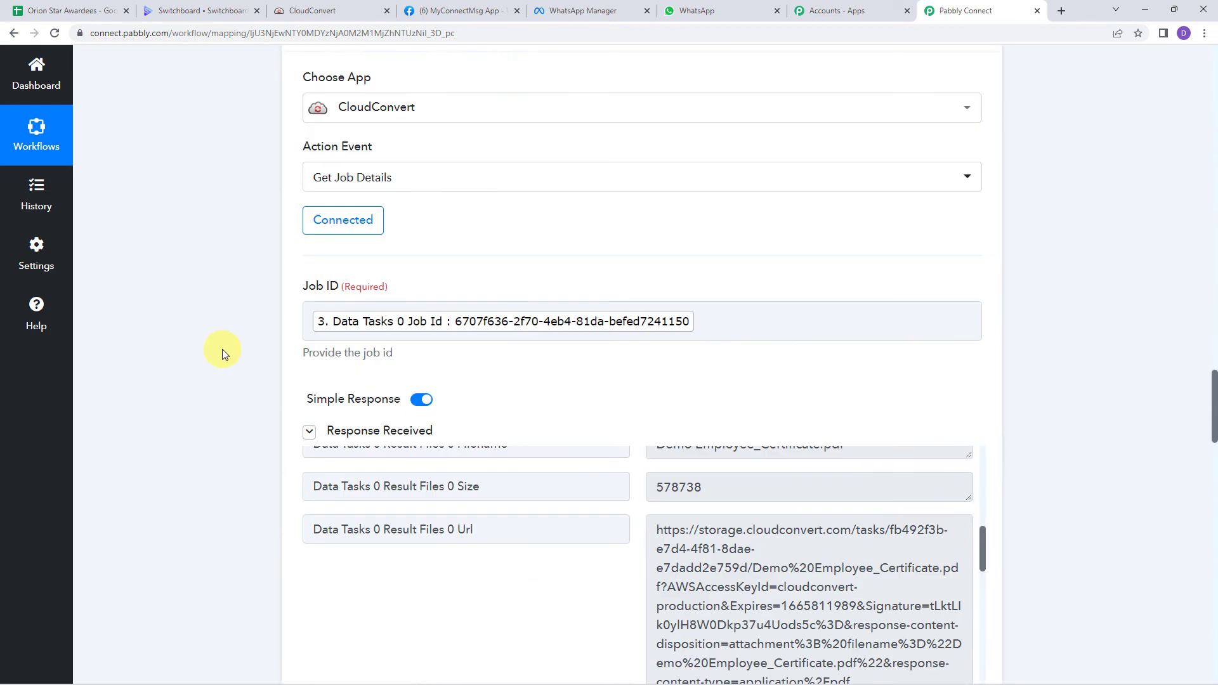
scroll(222, 348, "down", 18)
scroll(222, 349, "up", 2)
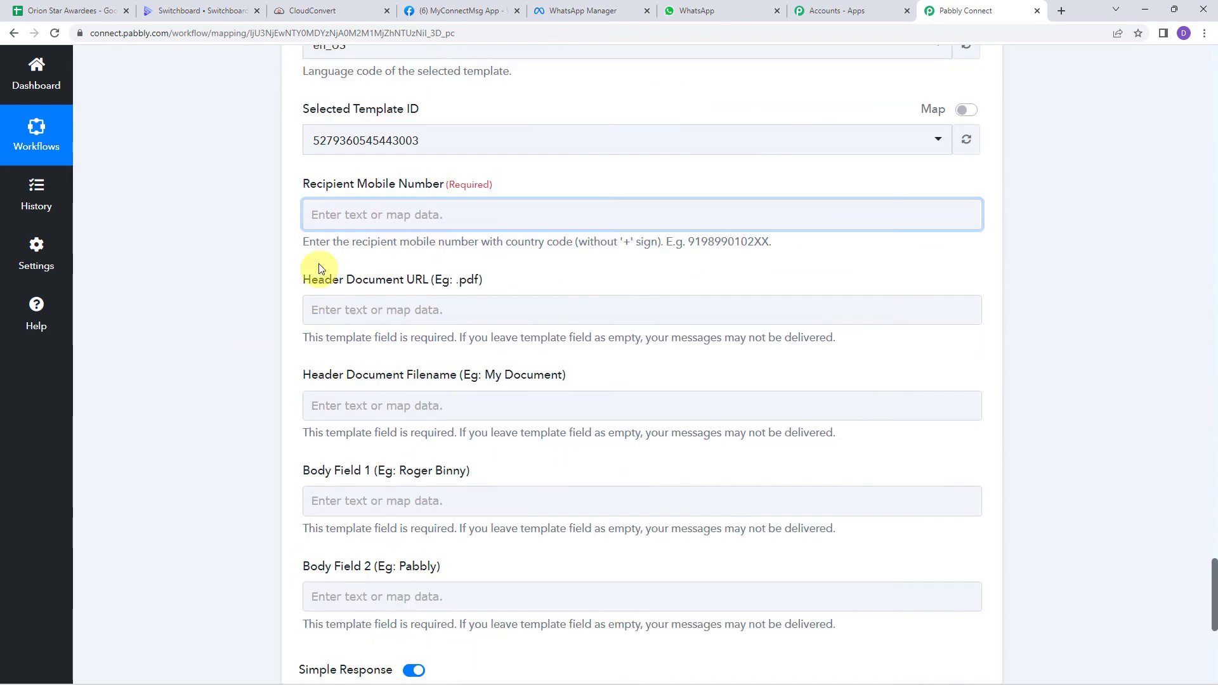
left_click(323, 222)
left_click(381, 327)
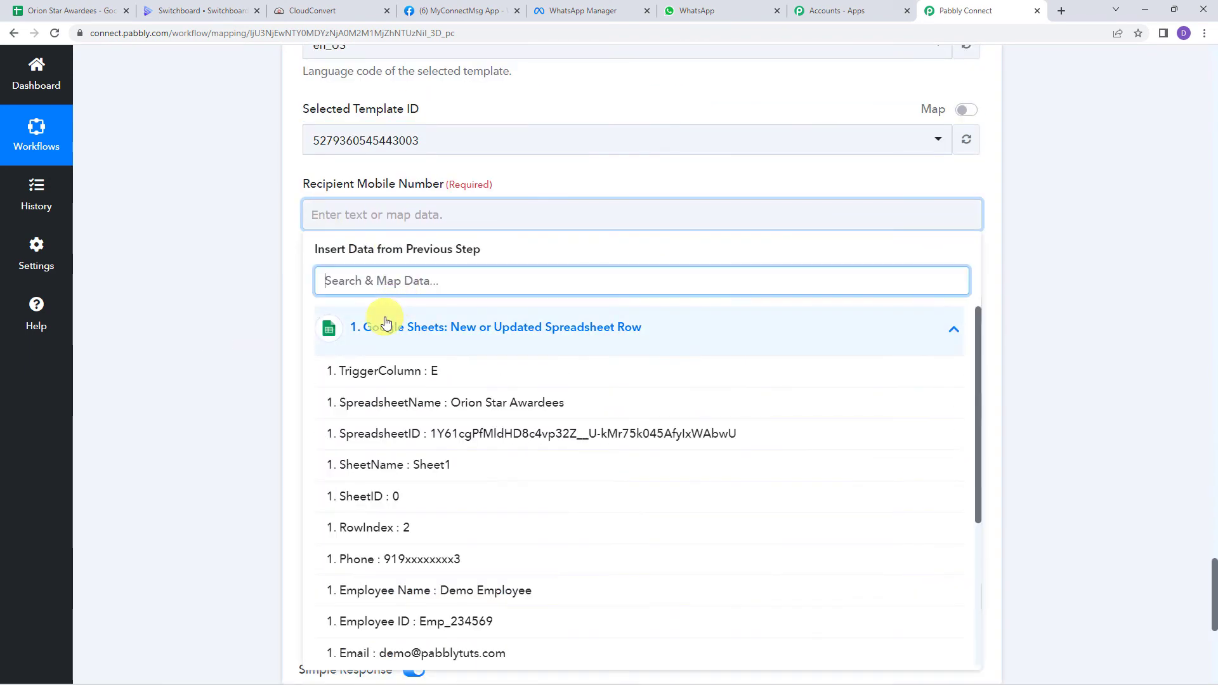
left_click(426, 563)
left_click(185, 212)
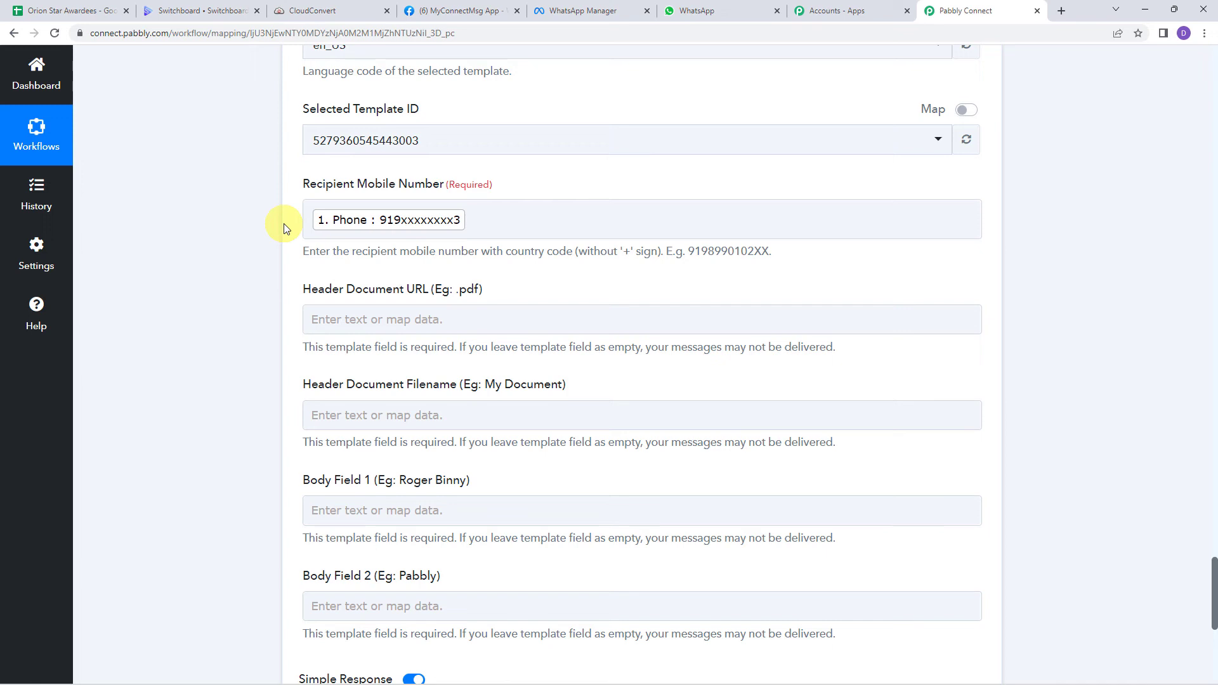
left_click(321, 220)
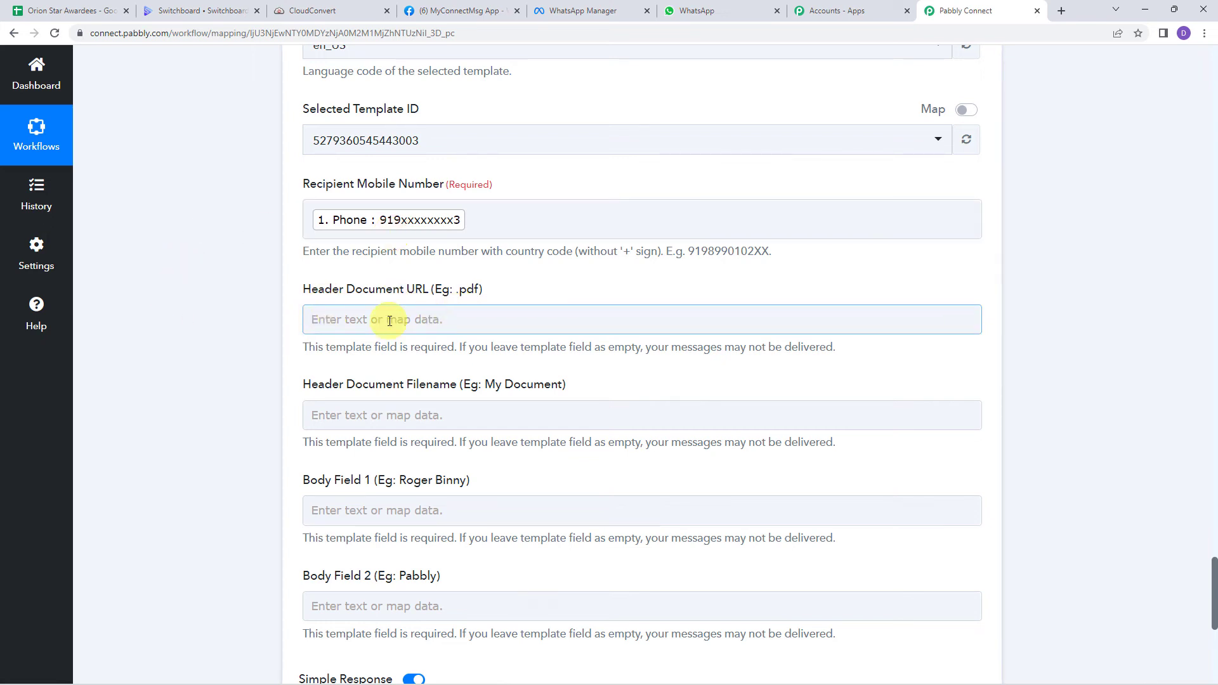
Step: Map the header document URL to CloudConvert Get Job Details' Result Files 0 Url
left_click(339, 321)
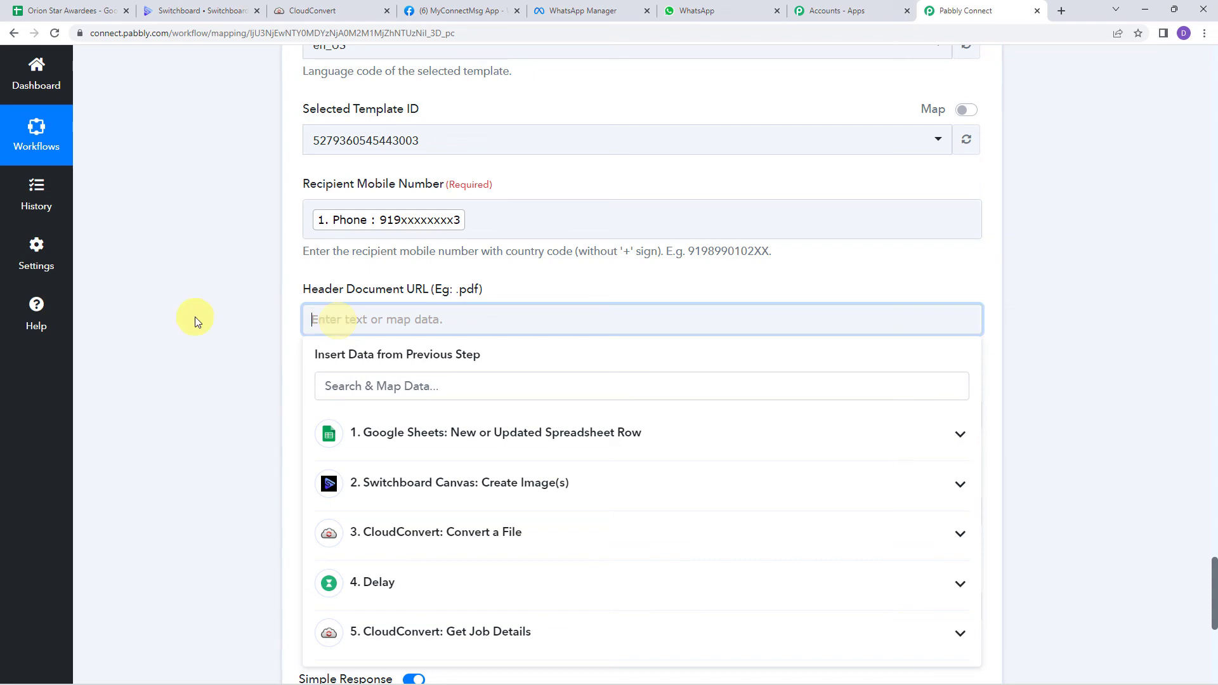
scroll(195, 318, "up", 15)
scroll(196, 317, "up", 3)
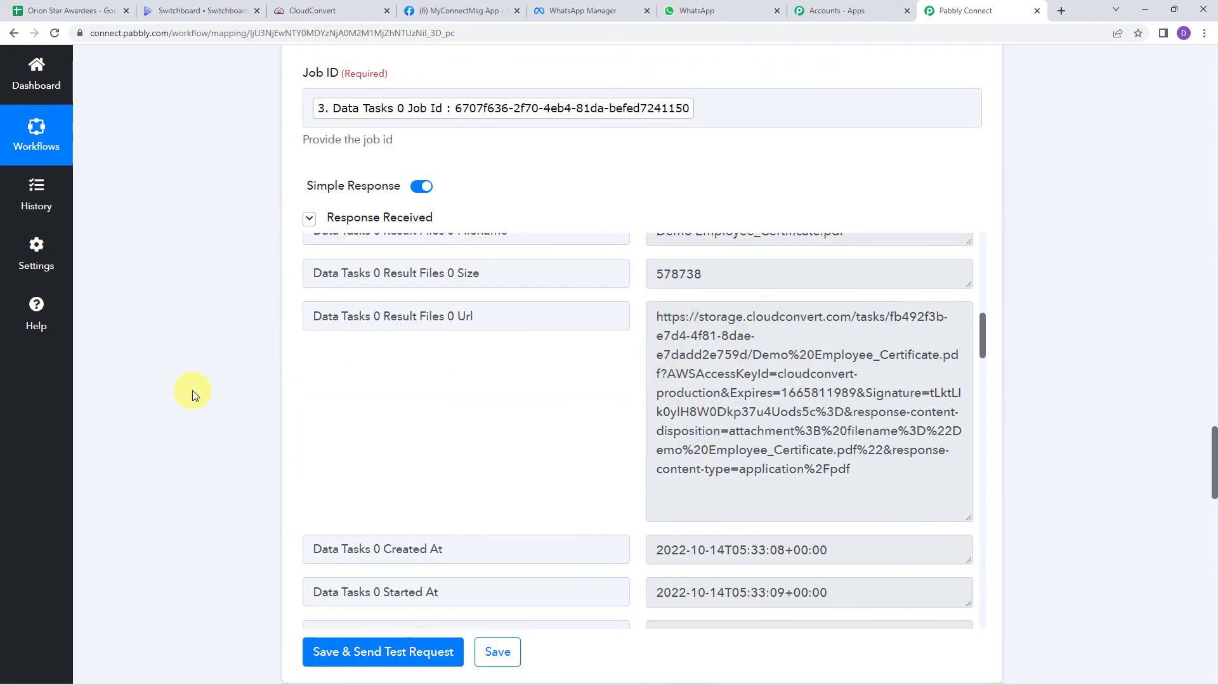
scroll(192, 390, "down", 15)
scroll(192, 390, "down", 4)
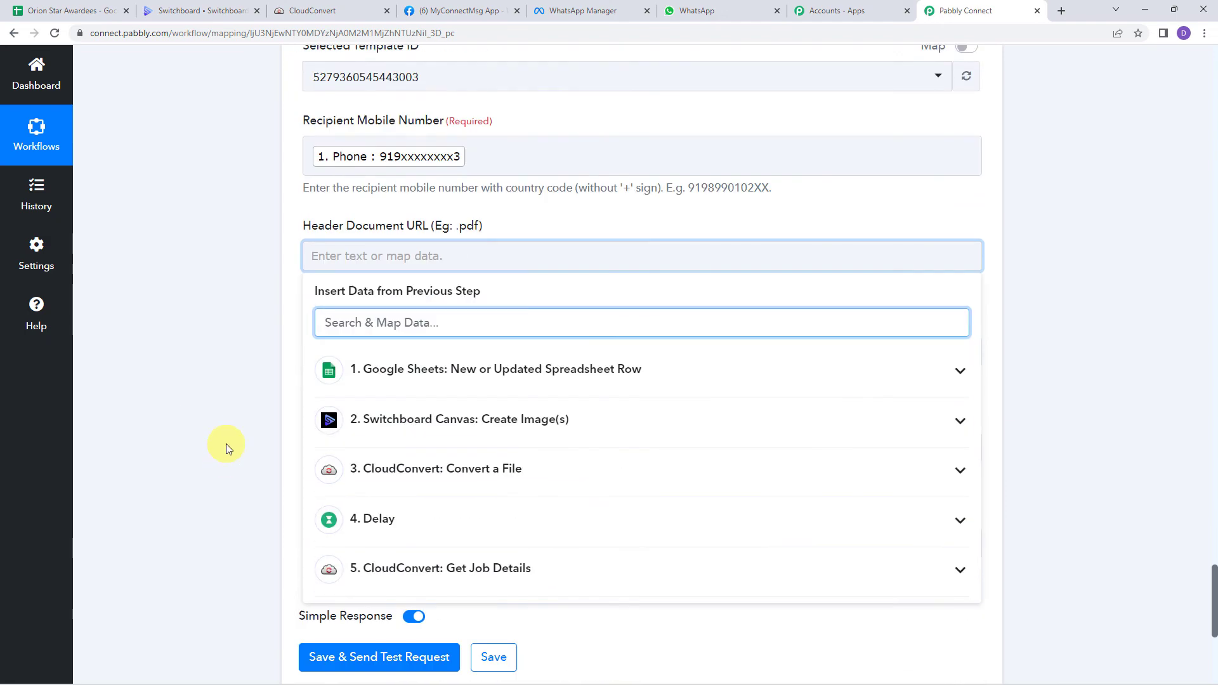
left_click(397, 573)
scroll(244, 448, "down", 3)
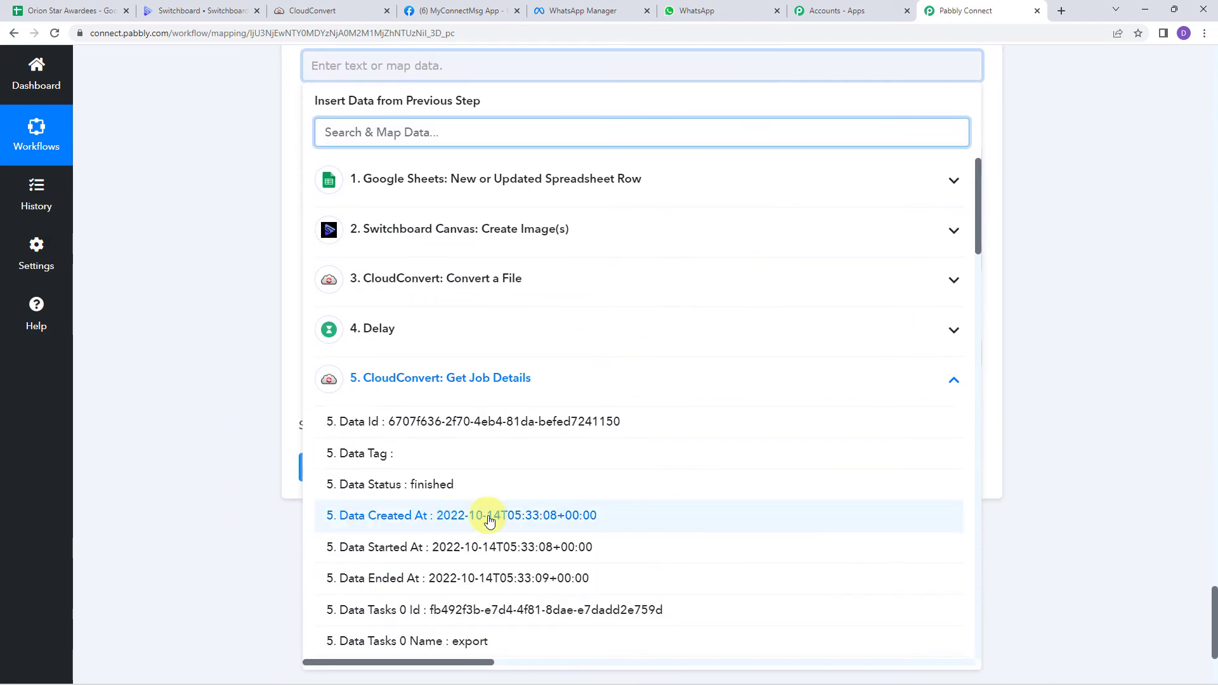
scroll(489, 520, "down", 7)
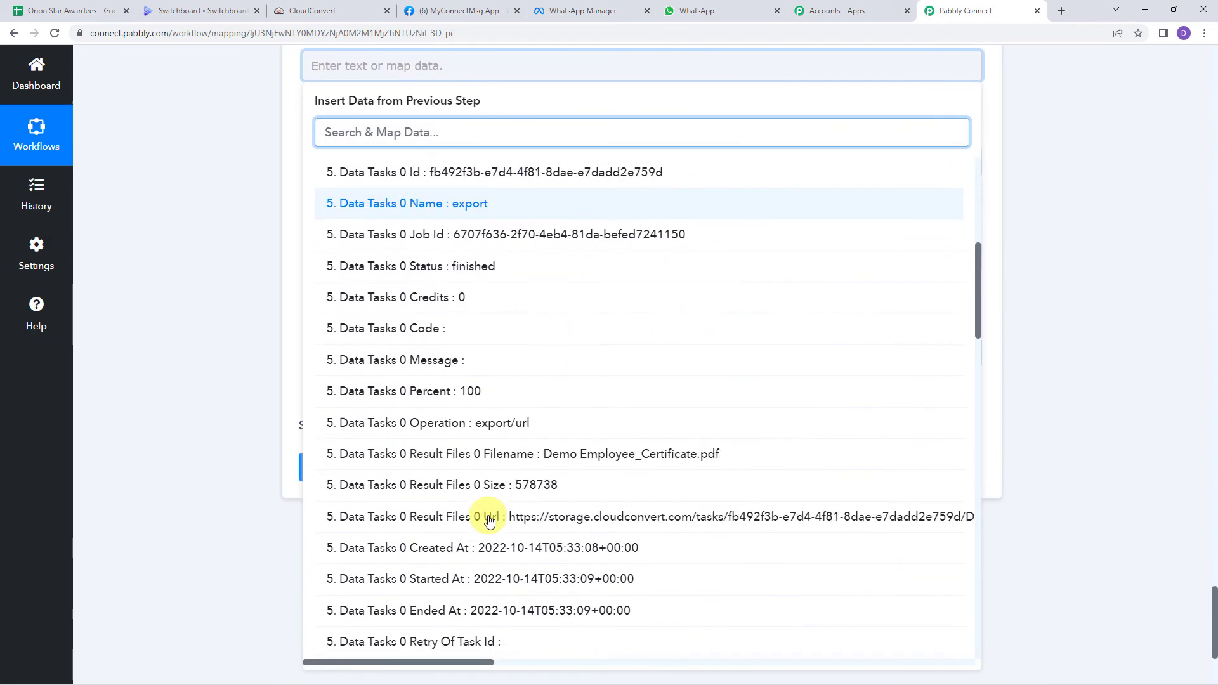
scroll(489, 520, "down", 1)
left_click(489, 447)
left_click(217, 292)
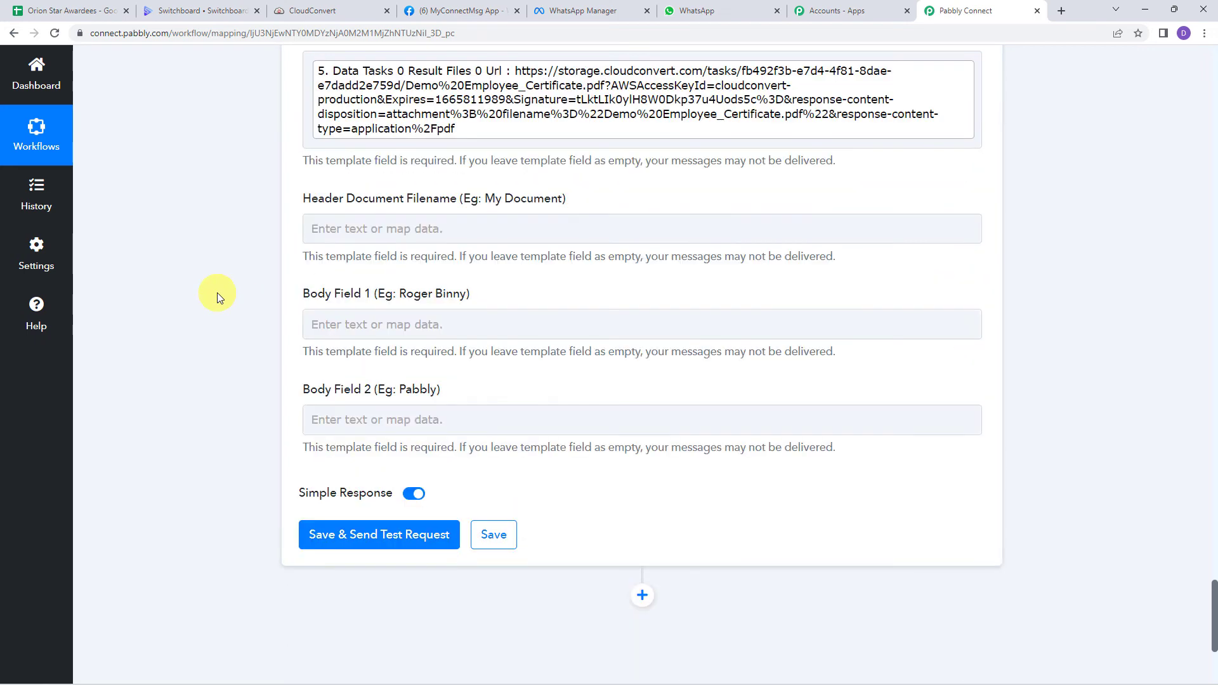
Step: Map the header document filename to the converted certificate's Filename
scroll(217, 292, "up", 1)
left_click(333, 295)
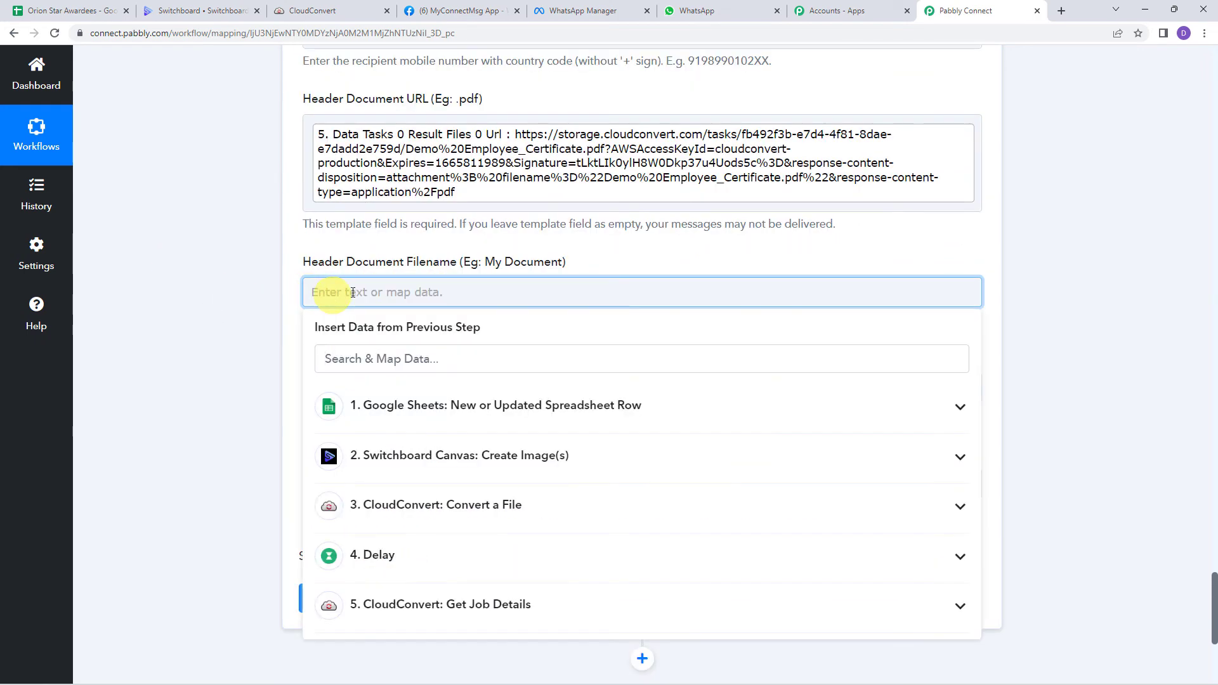
left_click(416, 606)
scroll(416, 608, "down", 2)
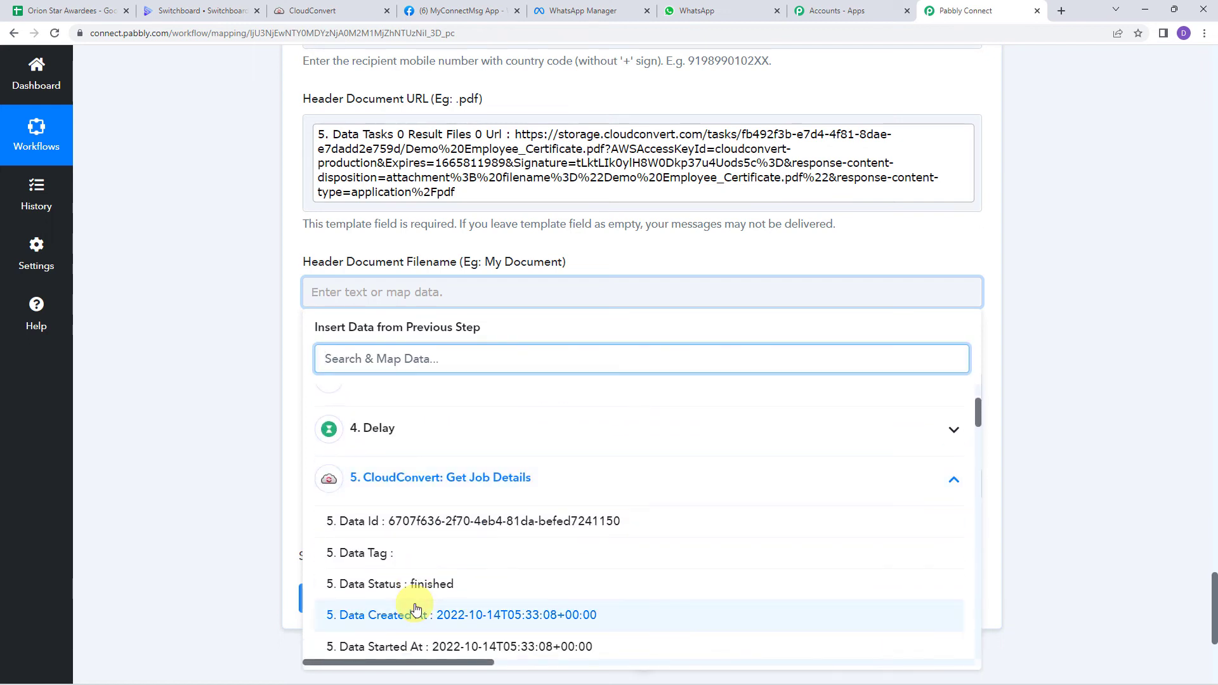
type("emp")
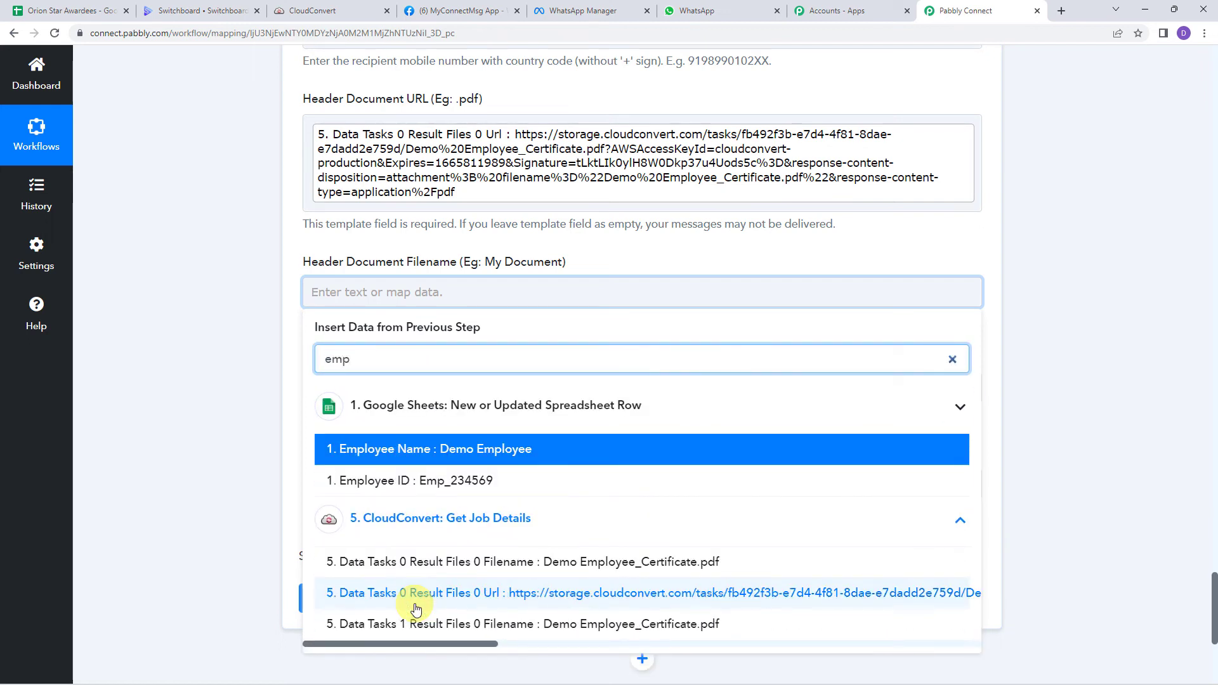
left_click(668, 562)
left_click(189, 345)
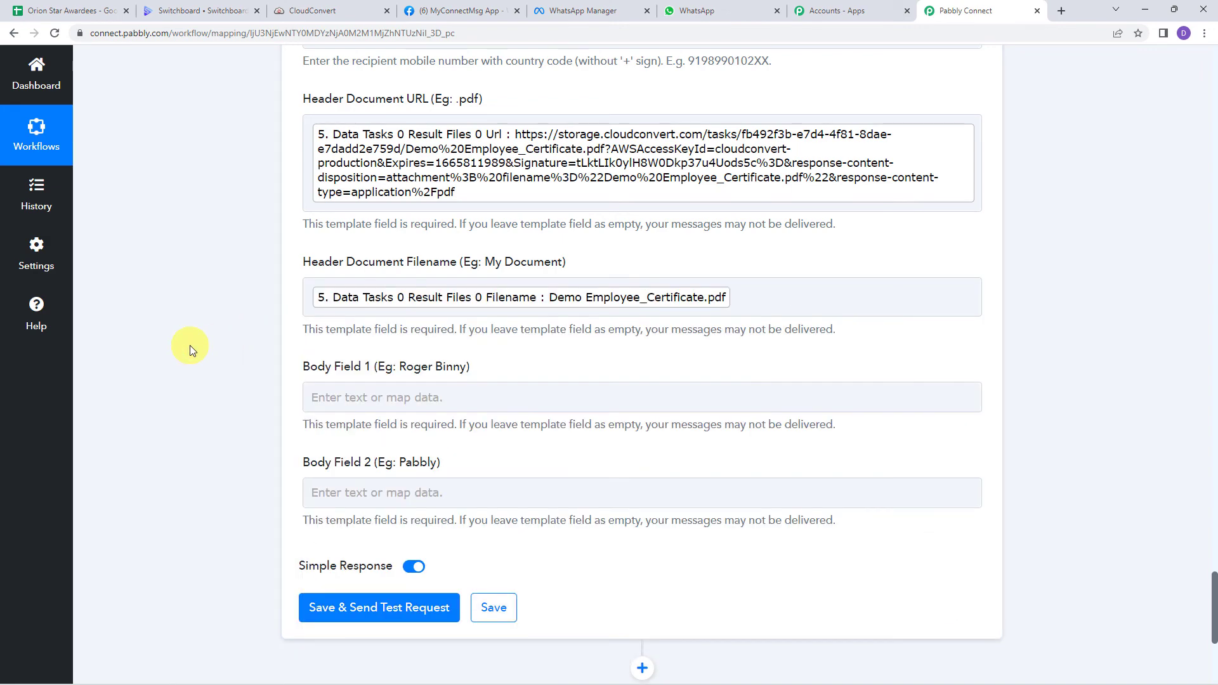
Step: Map Body Field 1 to the Google Sheets Employee Name
scroll(189, 345, "down", 1)
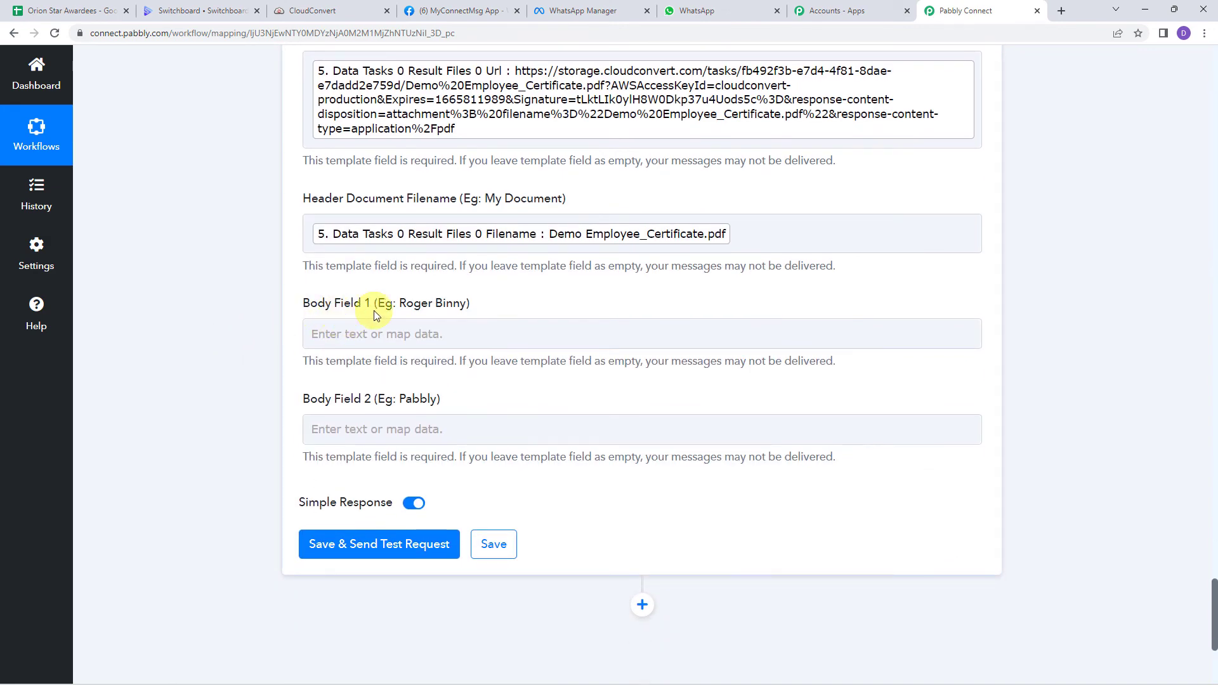
left_click(349, 333)
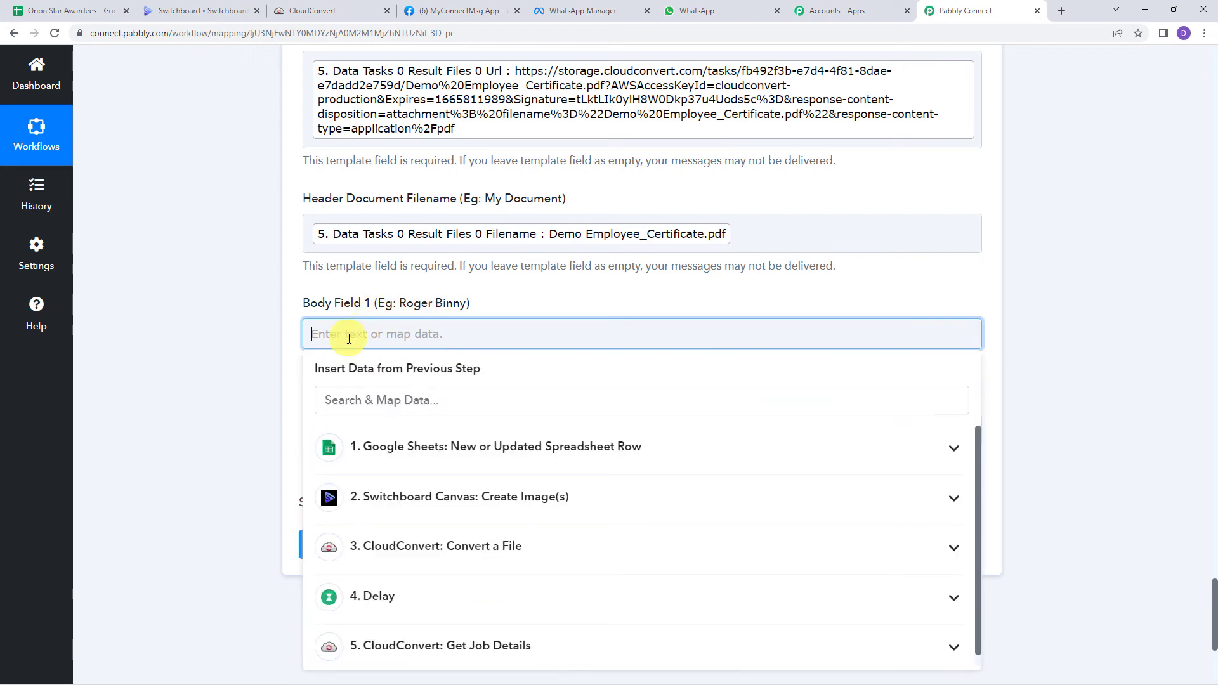
left_click(406, 448)
scroll(400, 546, "down", 5)
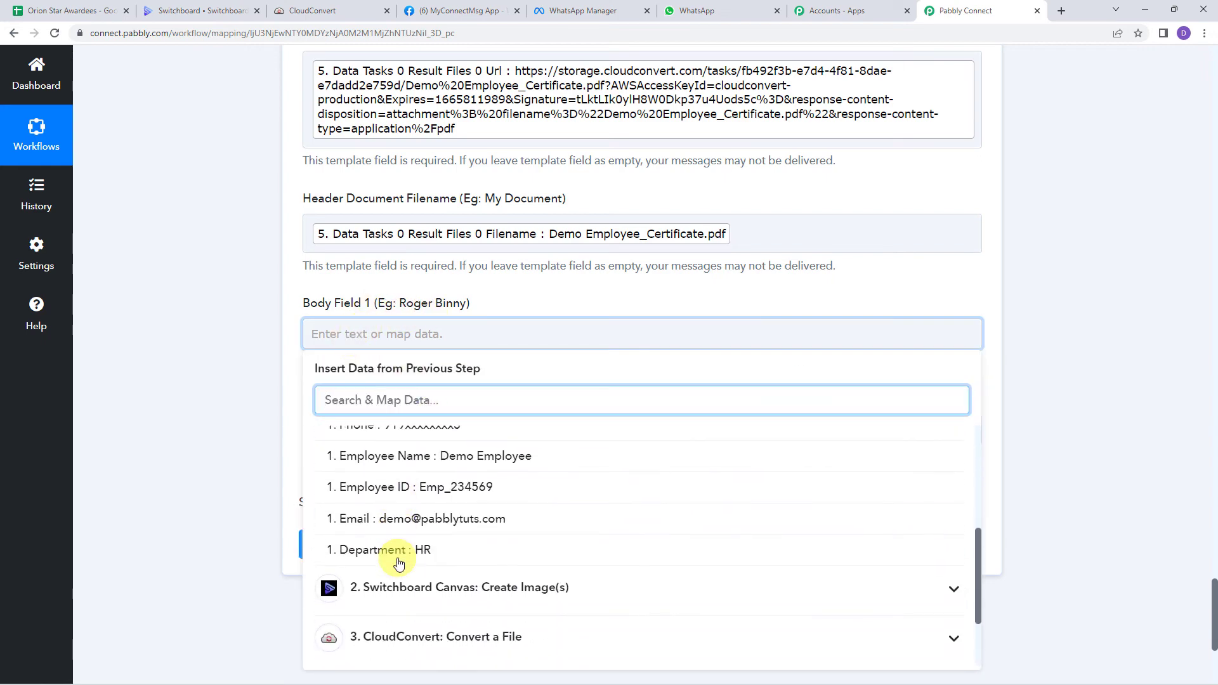
scroll(395, 454, "up", 1)
left_click(393, 457)
left_click(281, 380)
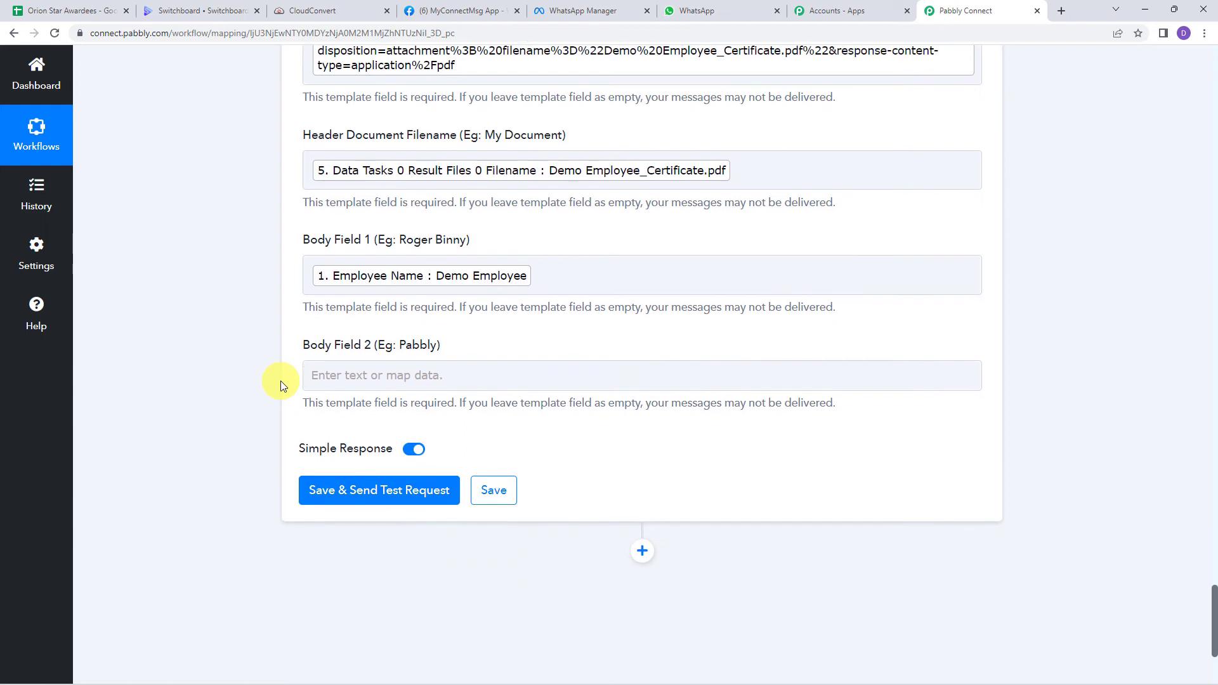
Step: Enter 'Pabbly' in Body Field 2 and send a test template message
left_click(348, 380)
type("P")
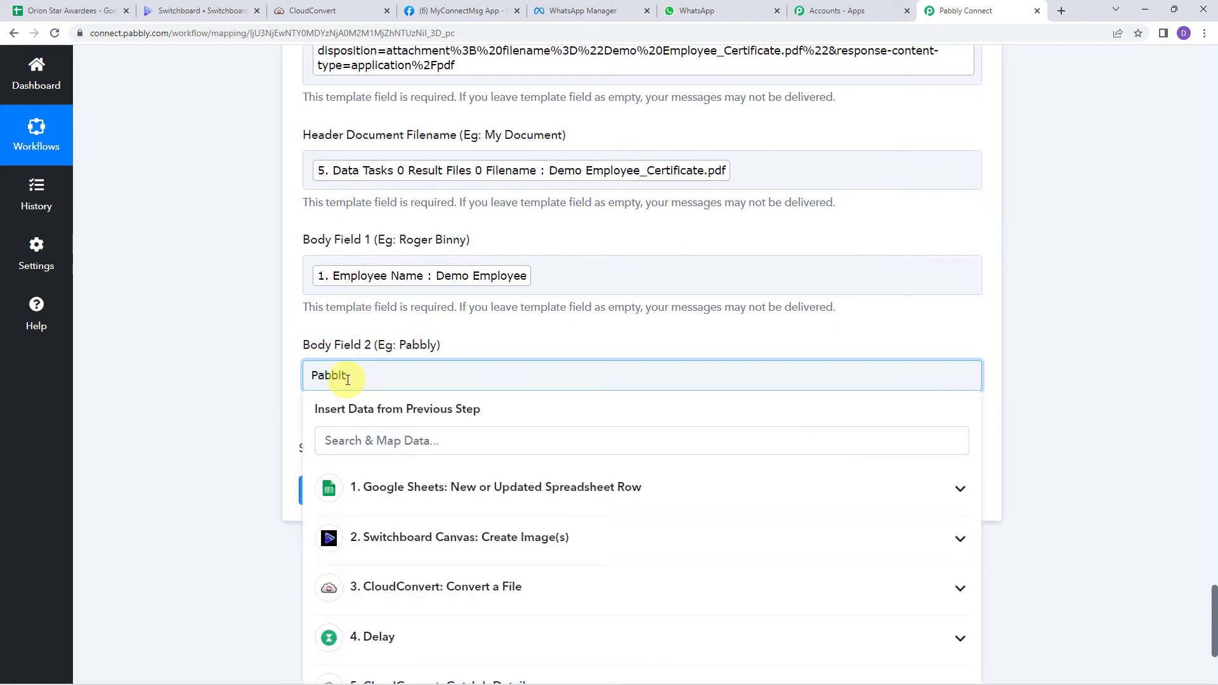
type("abbly")
left_click(203, 341)
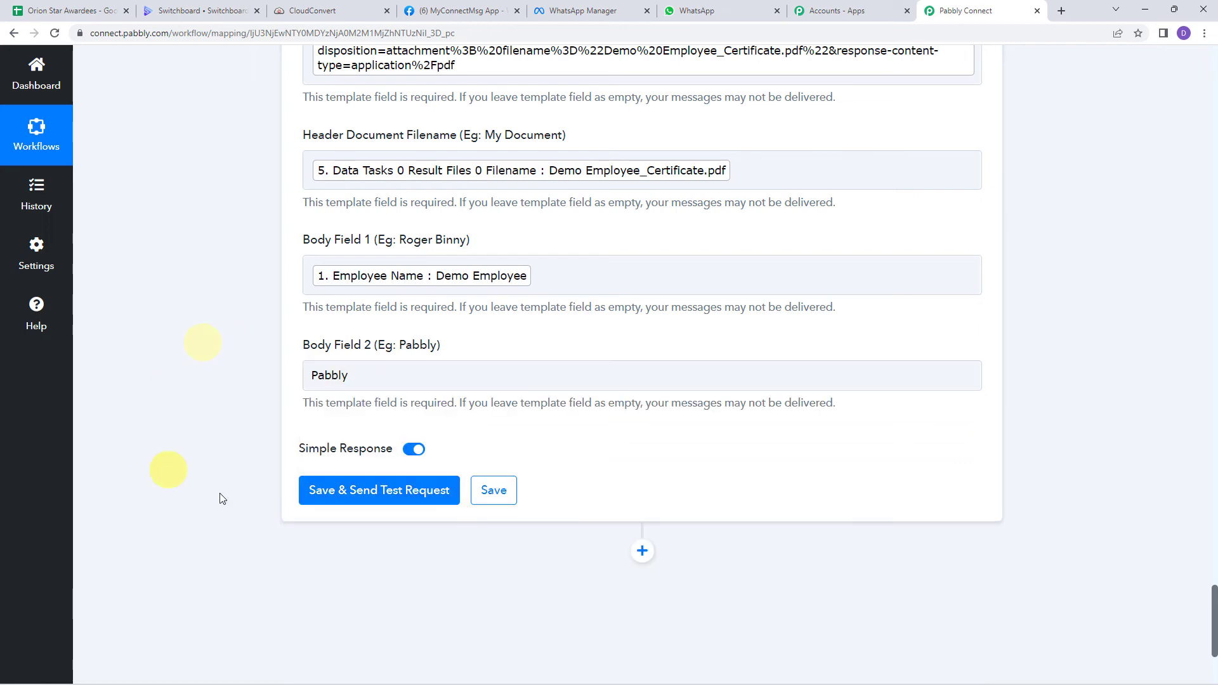
left_click(356, 500)
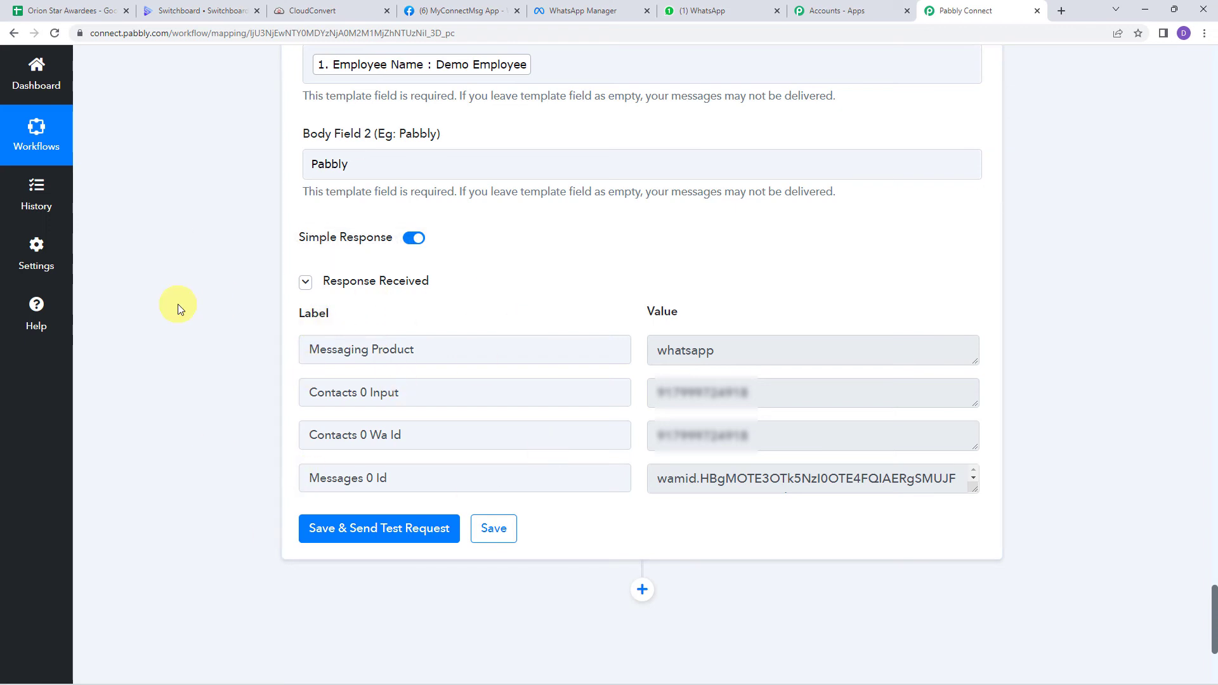
left_click(733, 11)
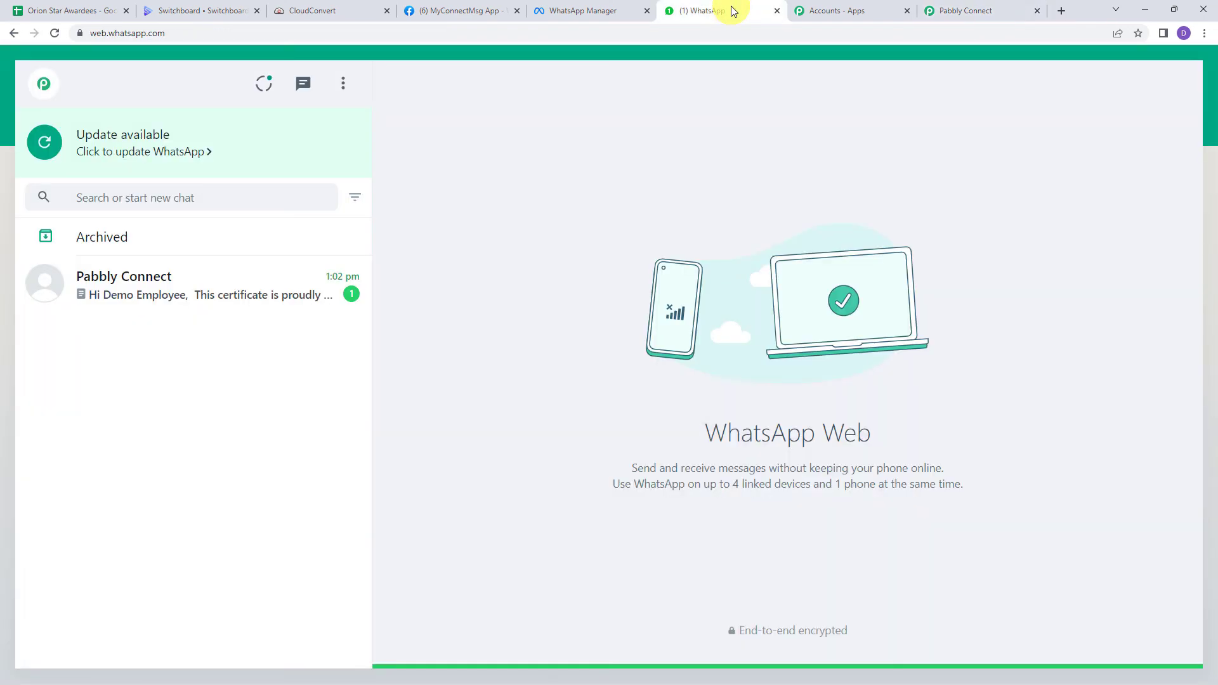
Step: In the Pabbly Connect chat, highlight the employee name and signature, then download Demo Employee_Certificate.pdf
left_click(179, 292)
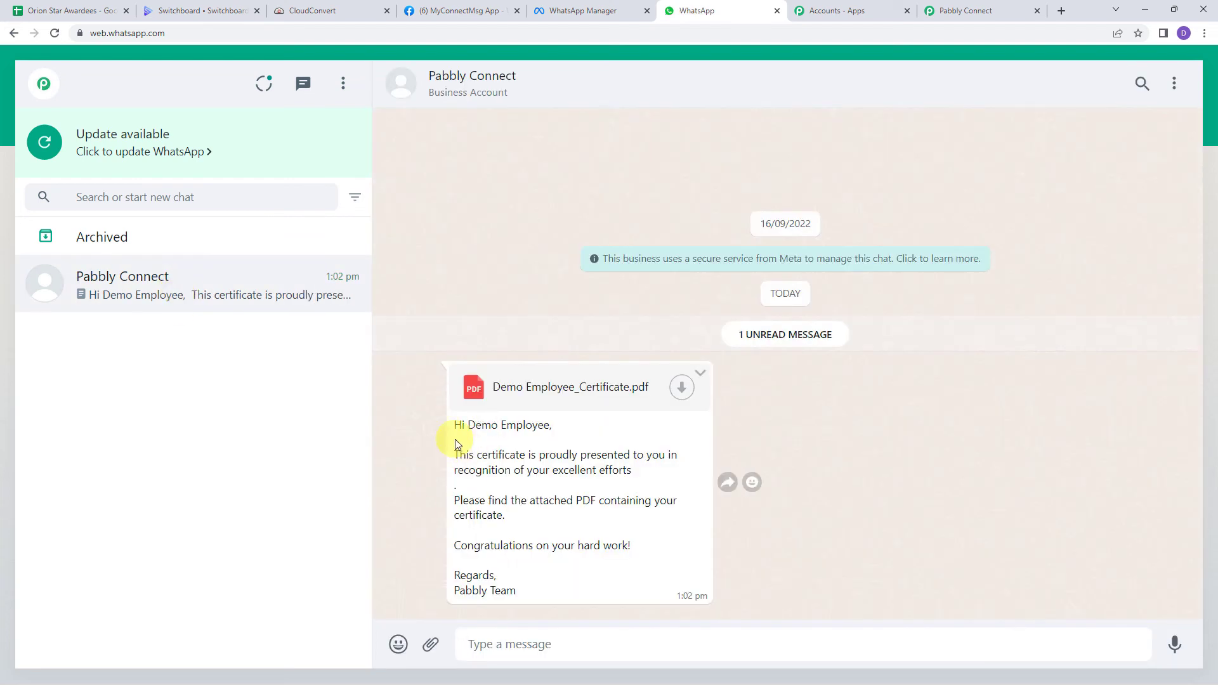
left_click_drag(472, 424, 557, 425)
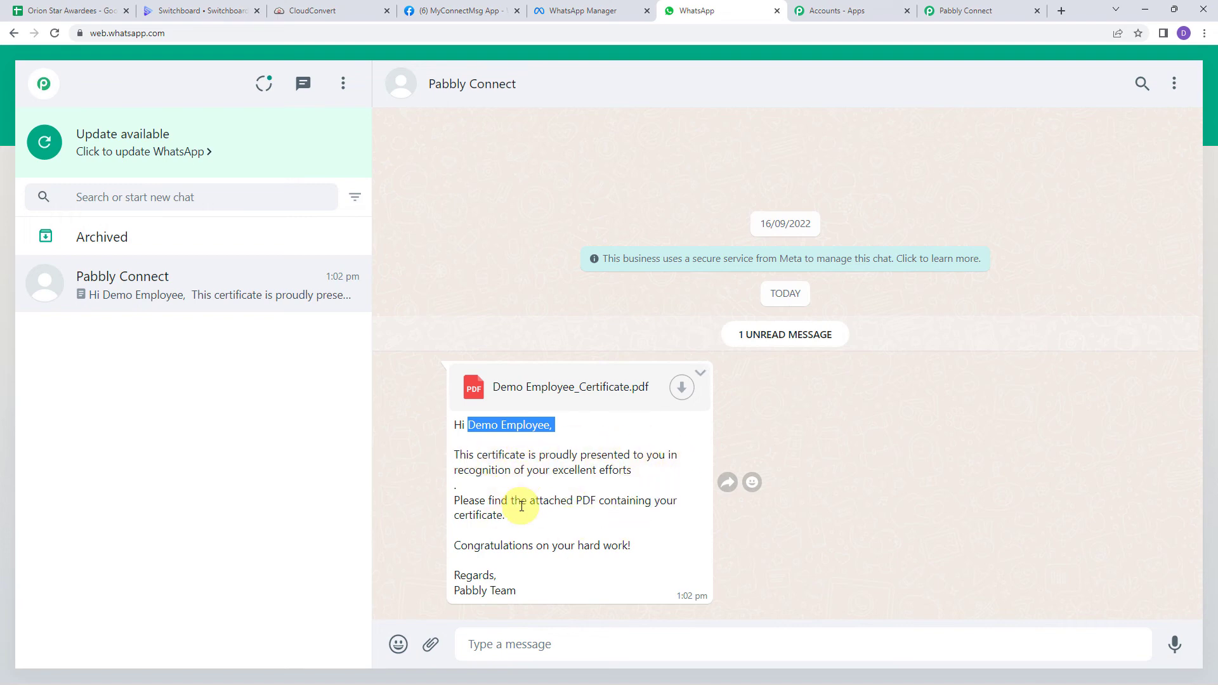
left_click(467, 425)
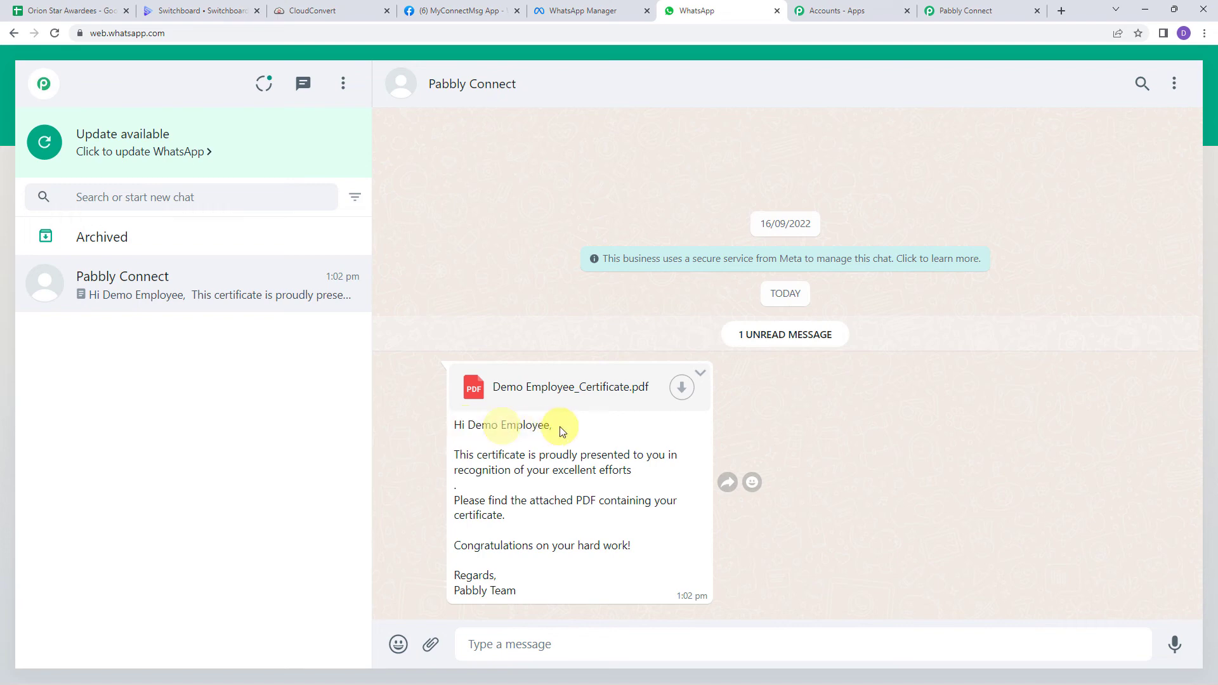
left_click_drag(555, 424, 452, 425)
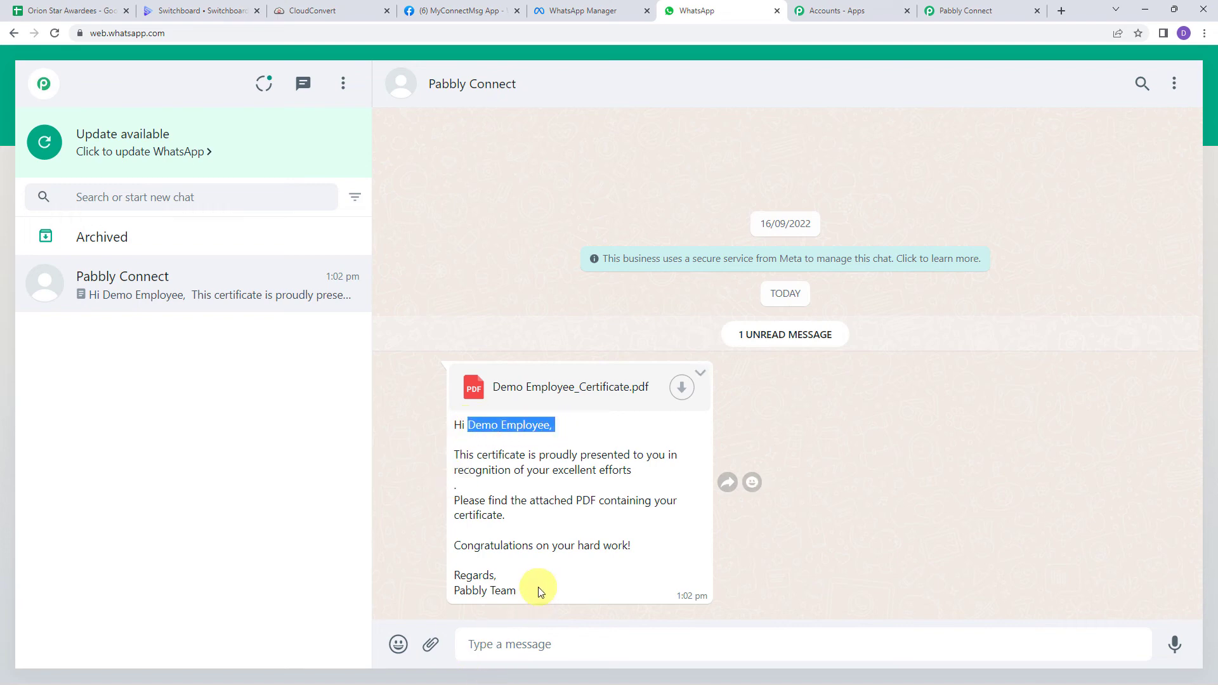
left_click_drag(537, 590, 428, 592)
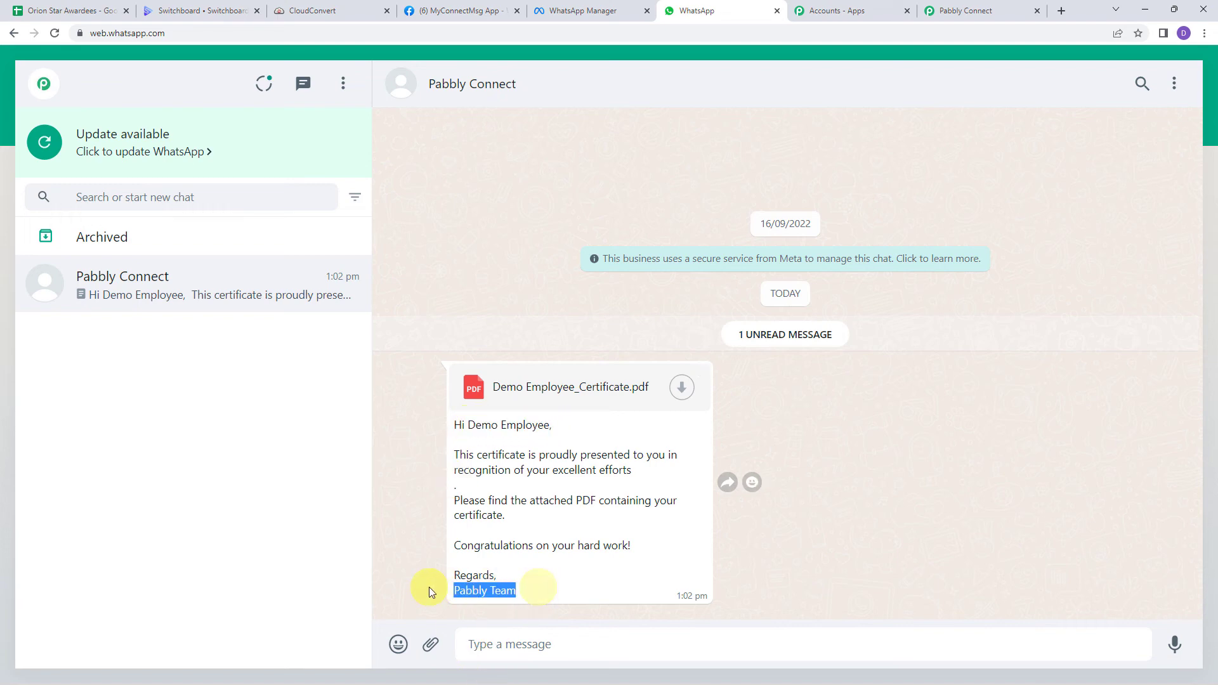
left_click(681, 387)
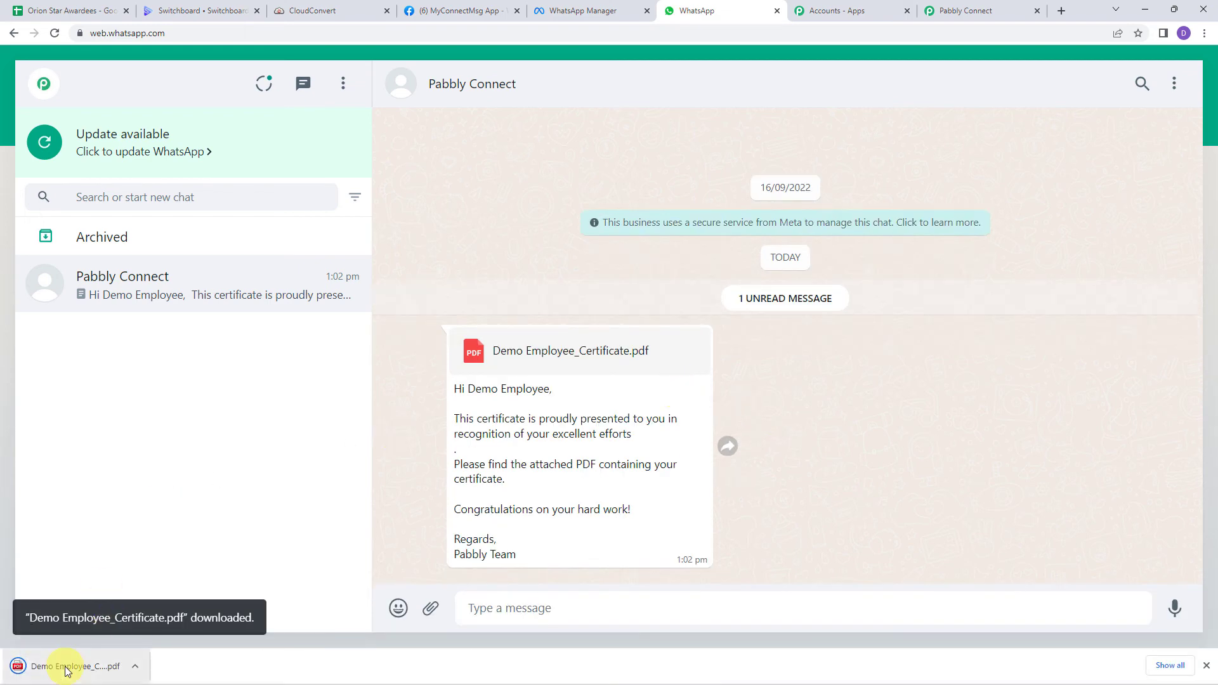
left_click(29, 671)
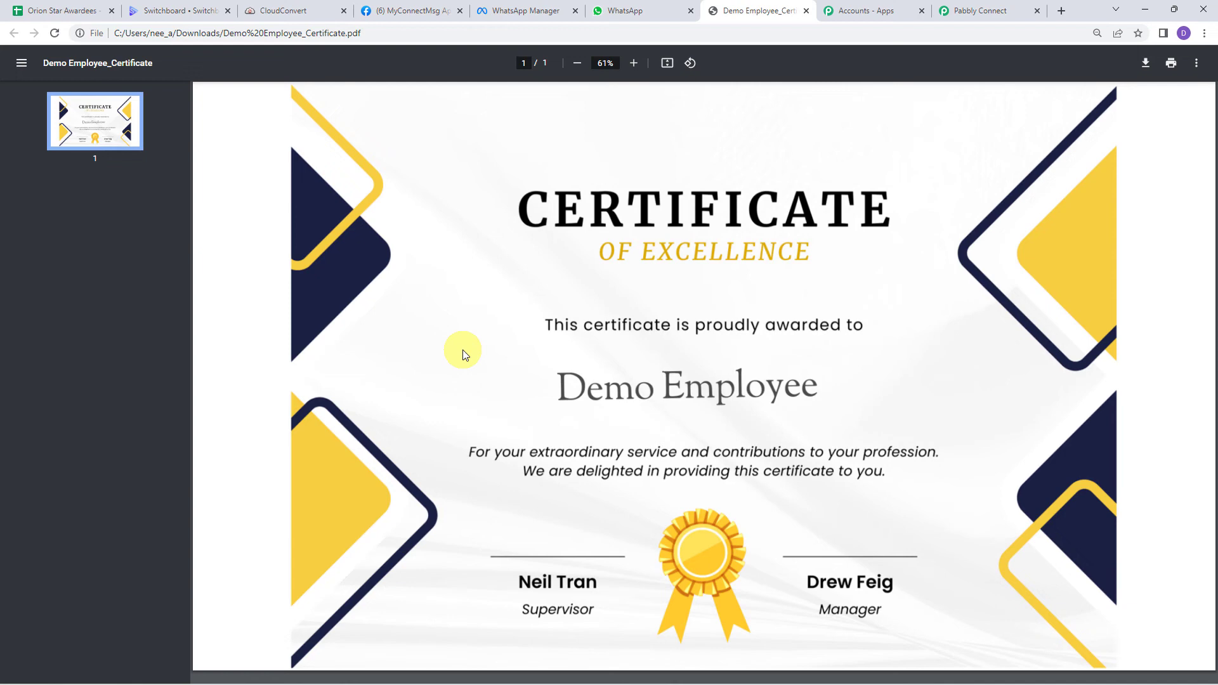
Step: Review the Demo Employee certificate PDF, then switch back to the Pabbly Connect workflow
scroll(463, 354, "down", 3)
scroll(463, 353, "up", 2)
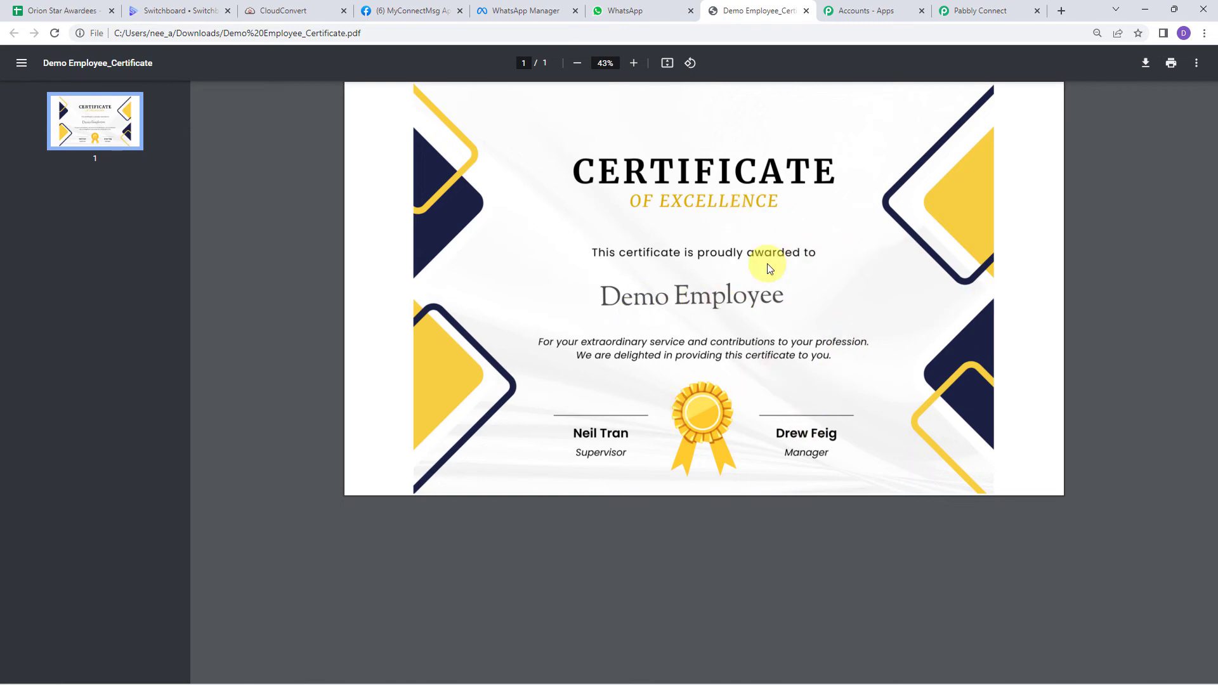
left_click(991, 11)
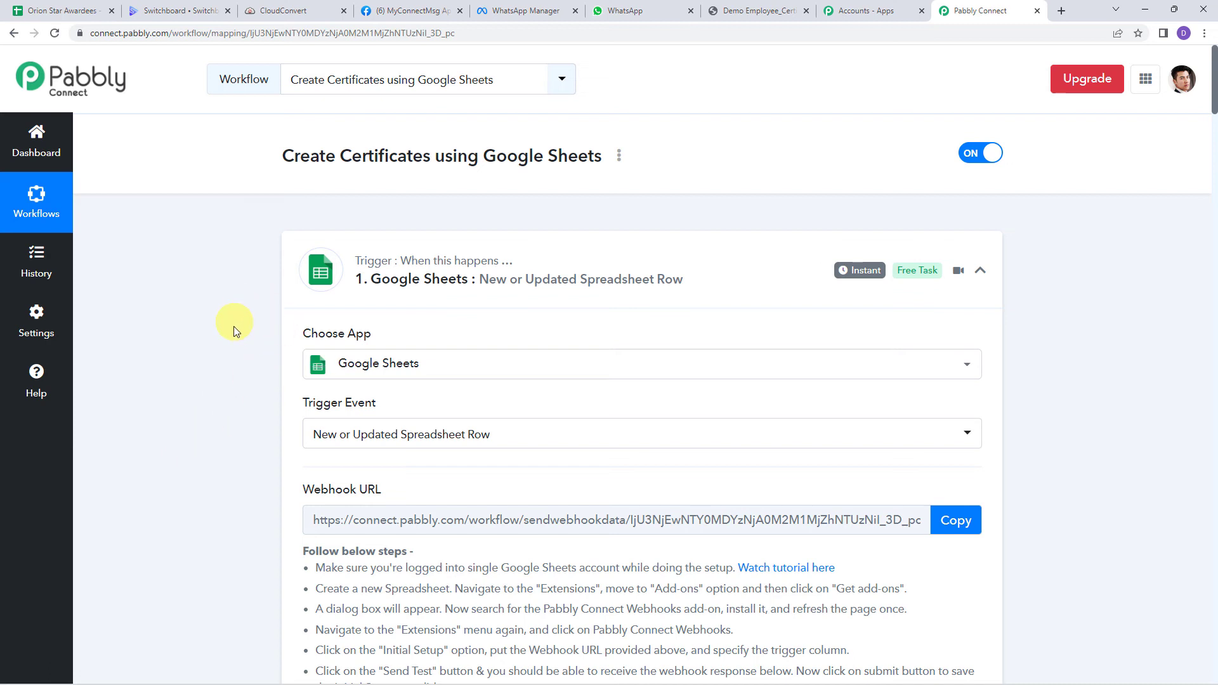
Step: Add row 3 (Emp_639368, Dummy Employee, e-mail, phone, Accounts) to Orion Star Awardees, then check WhatsApp
left_click(67, 11)
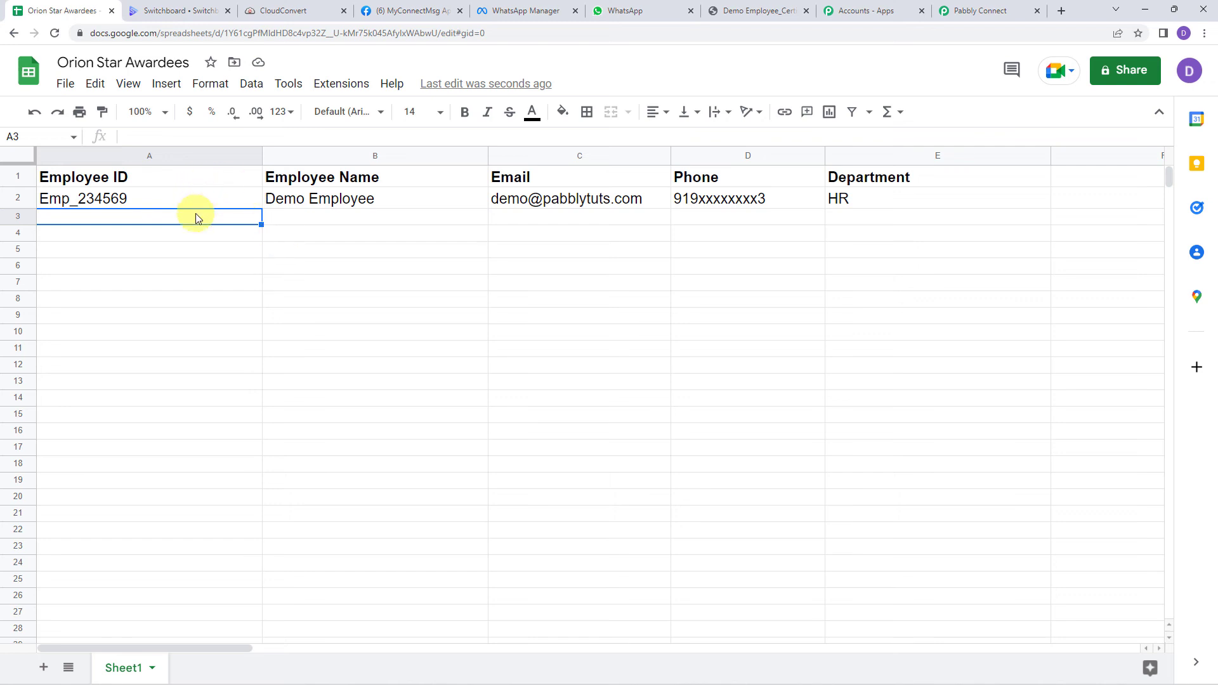
type("Emp_639368")
key("Tab")
type("Dummy Employee")
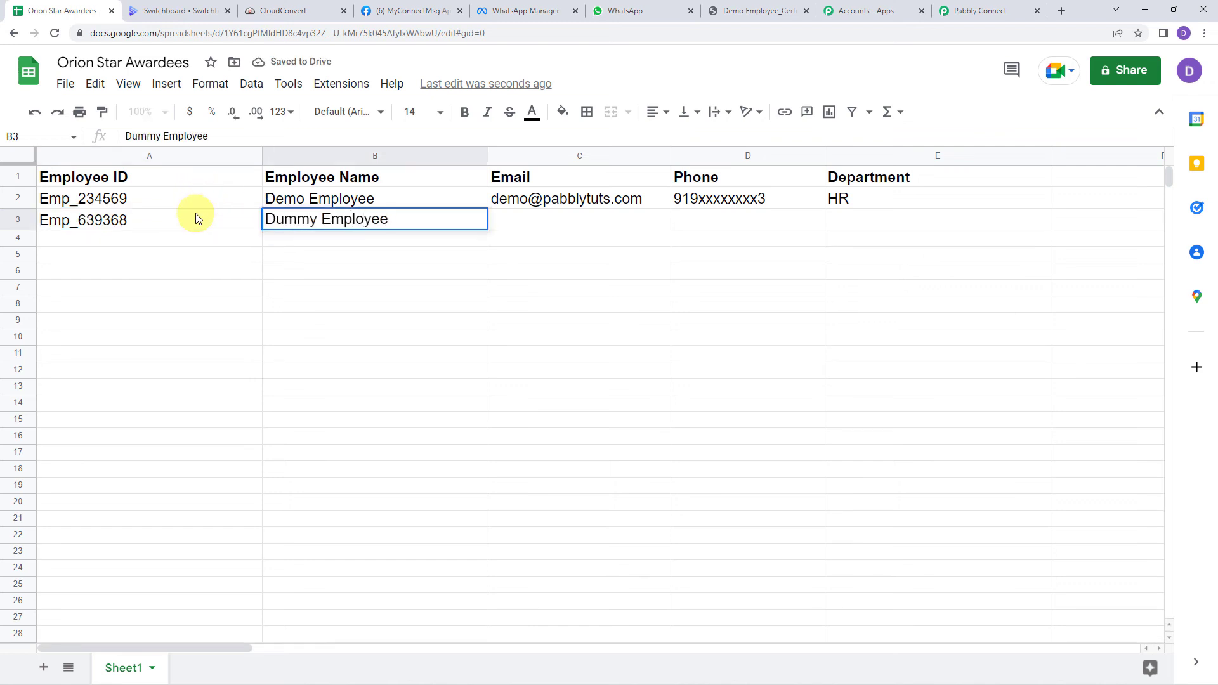
key("Tab")
key("Tab")
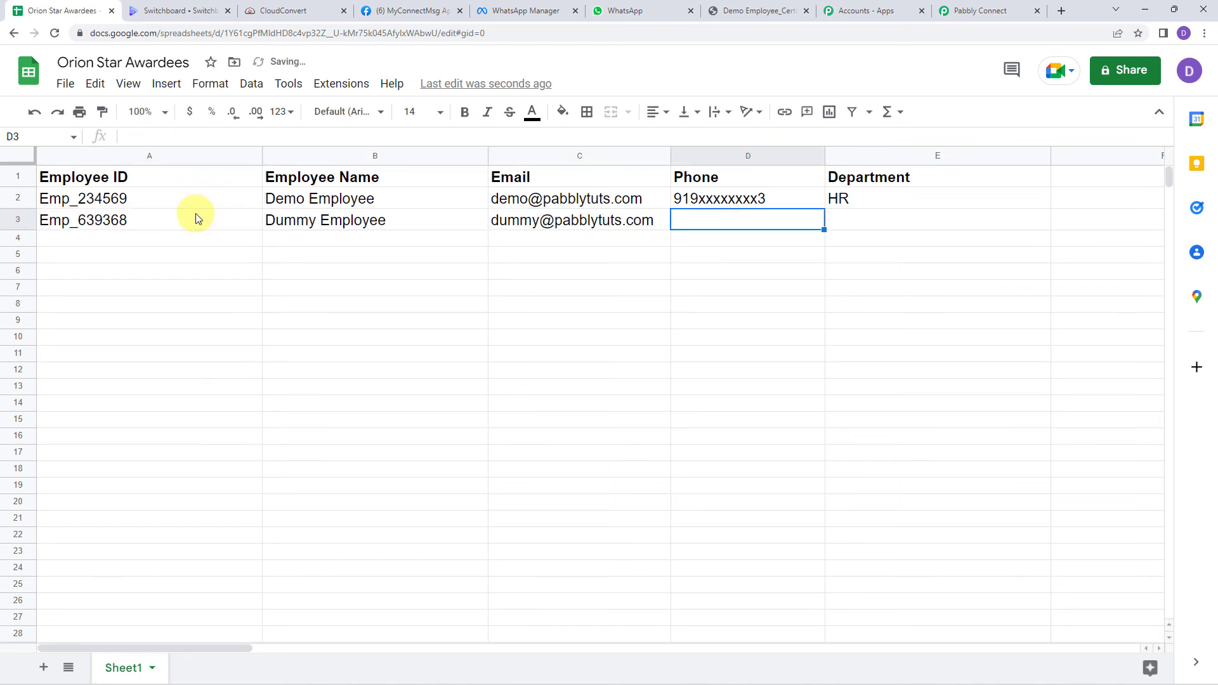
type("919xxxxxxxx3")
key("Tab")
type("Accounts")
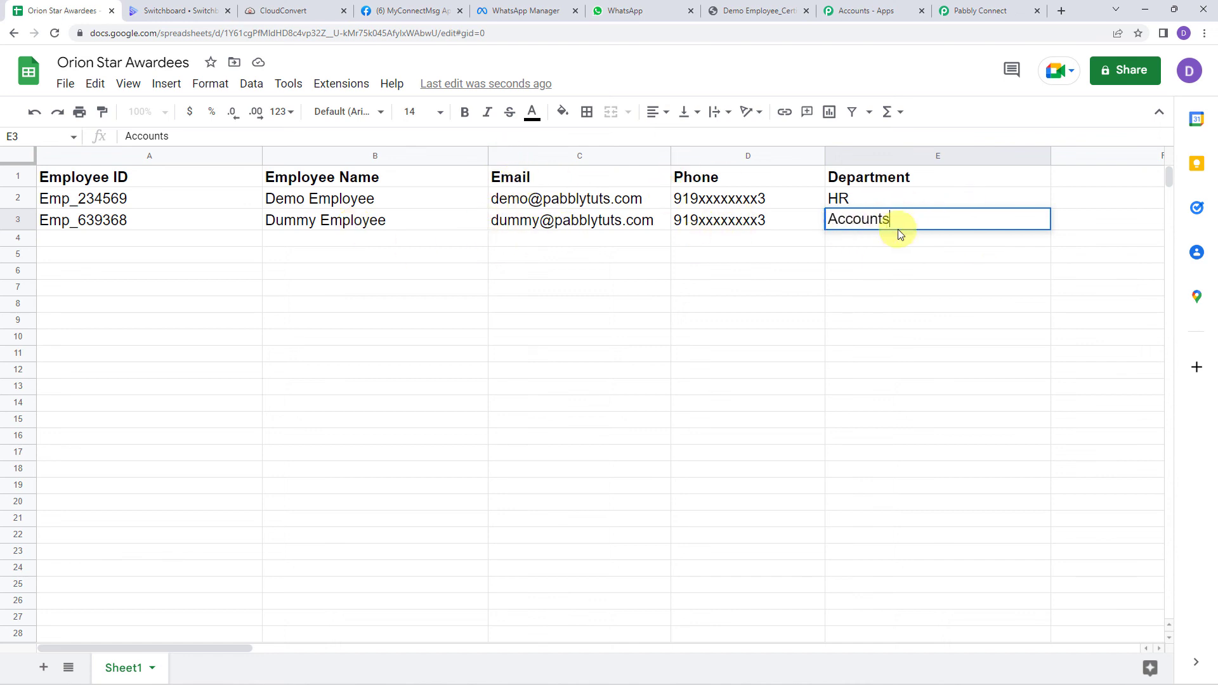
left_click(773, 220)
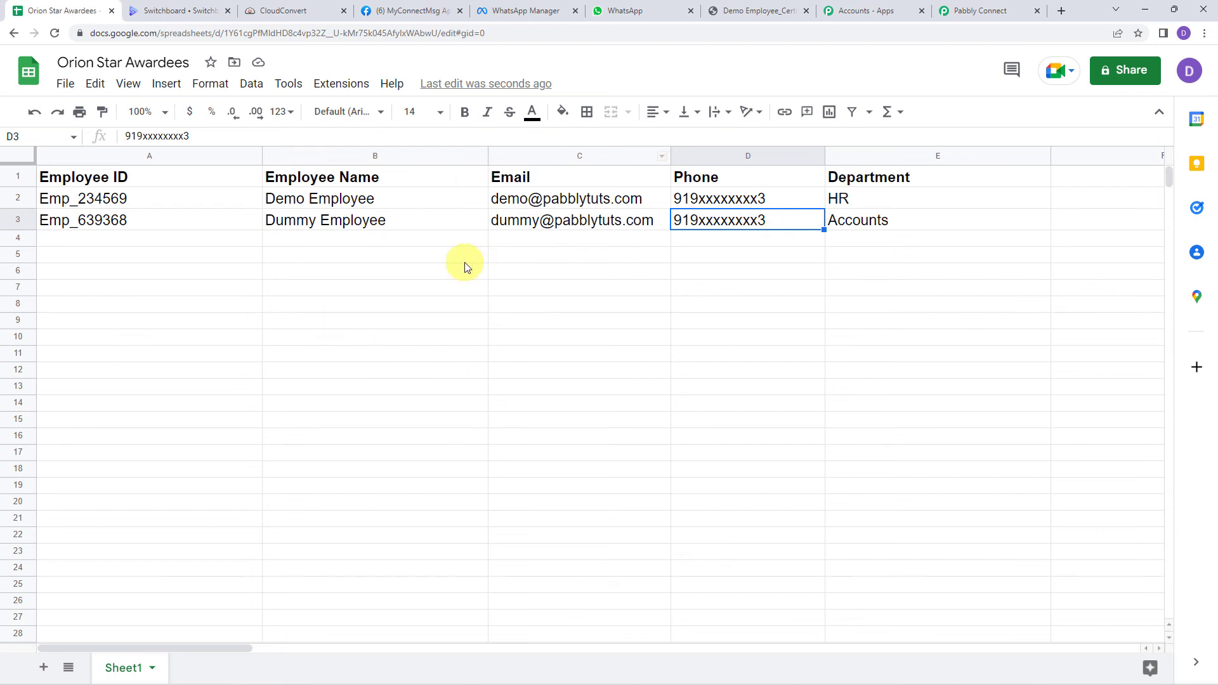
left_click(625, 10)
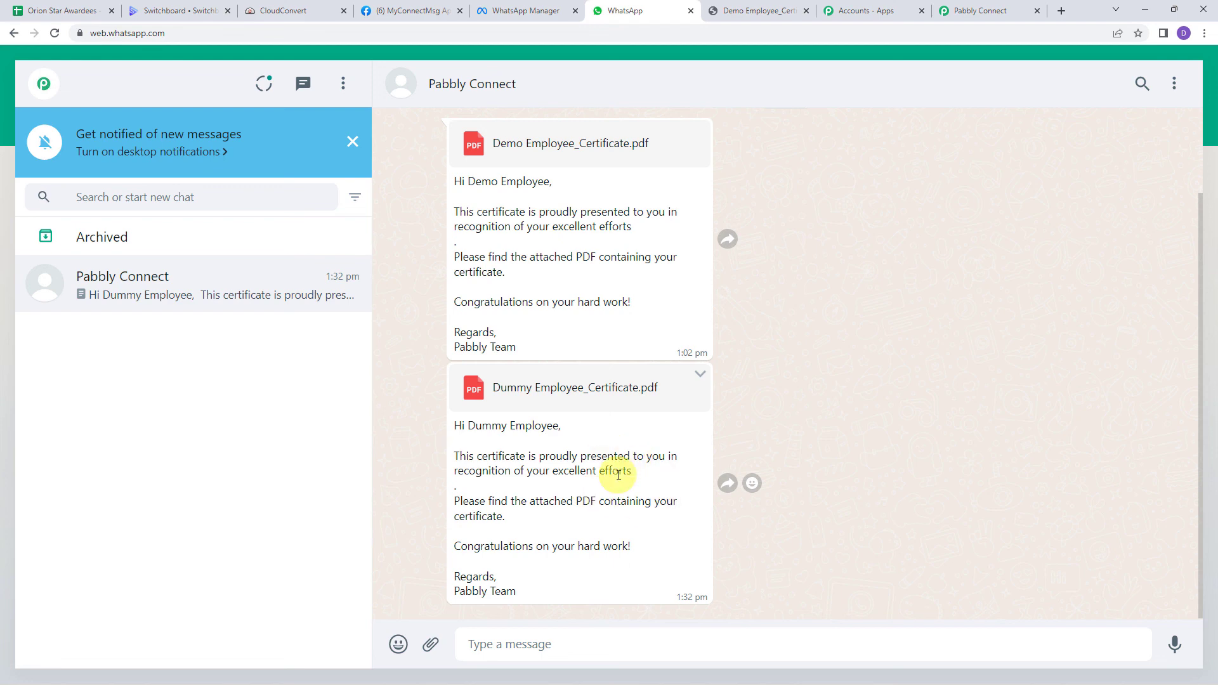
Step: Download Dummy Employee_Certificate.pdf from the latest message and open it
left_click(540, 396)
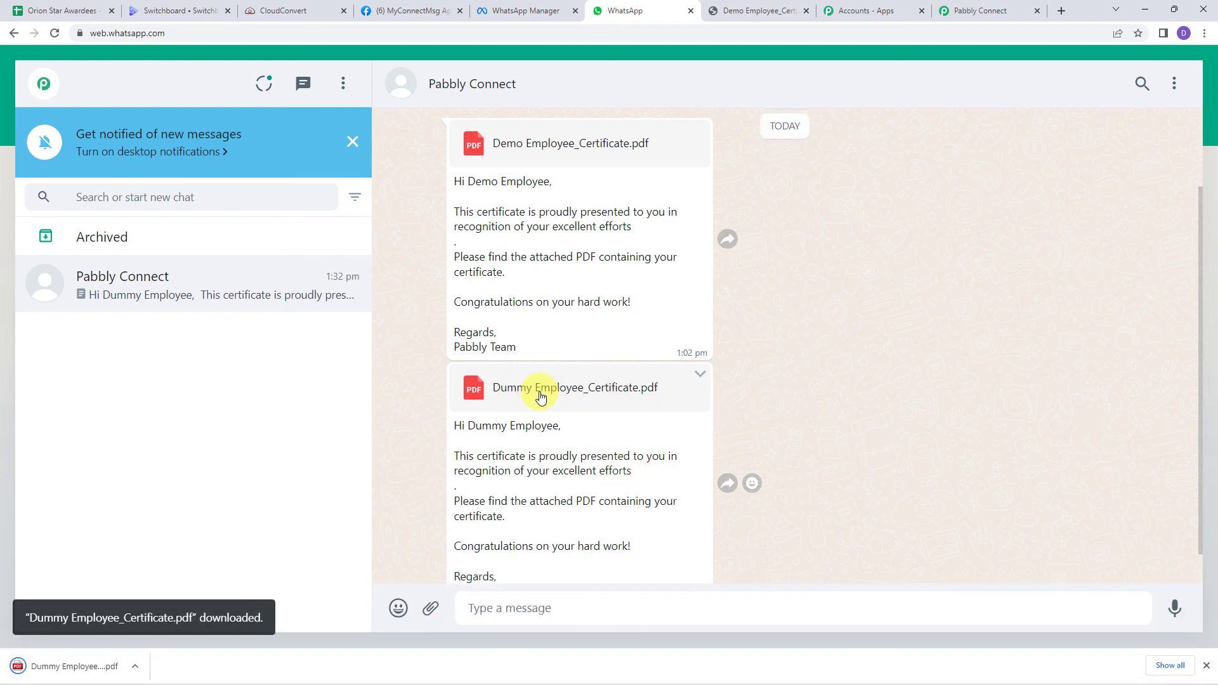
left_click(74, 666)
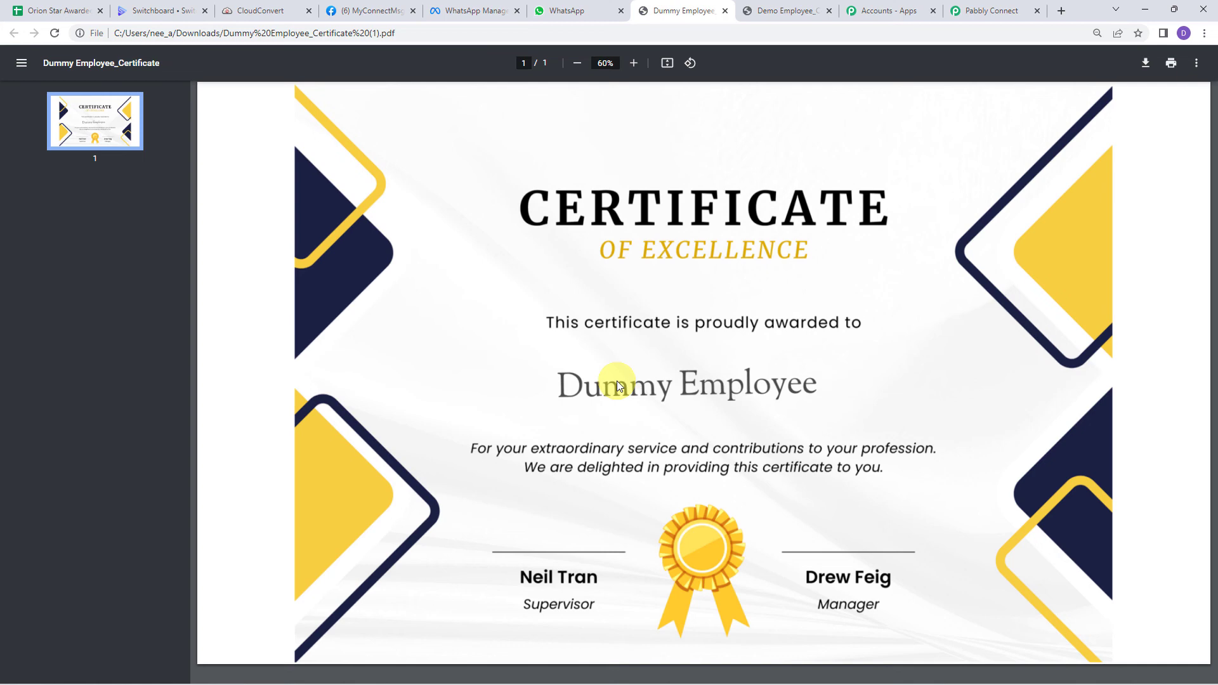
Step: Return from the Dummy Employee certificate to the Create Certificates using Google Sheets workflow
left_click(997, 10)
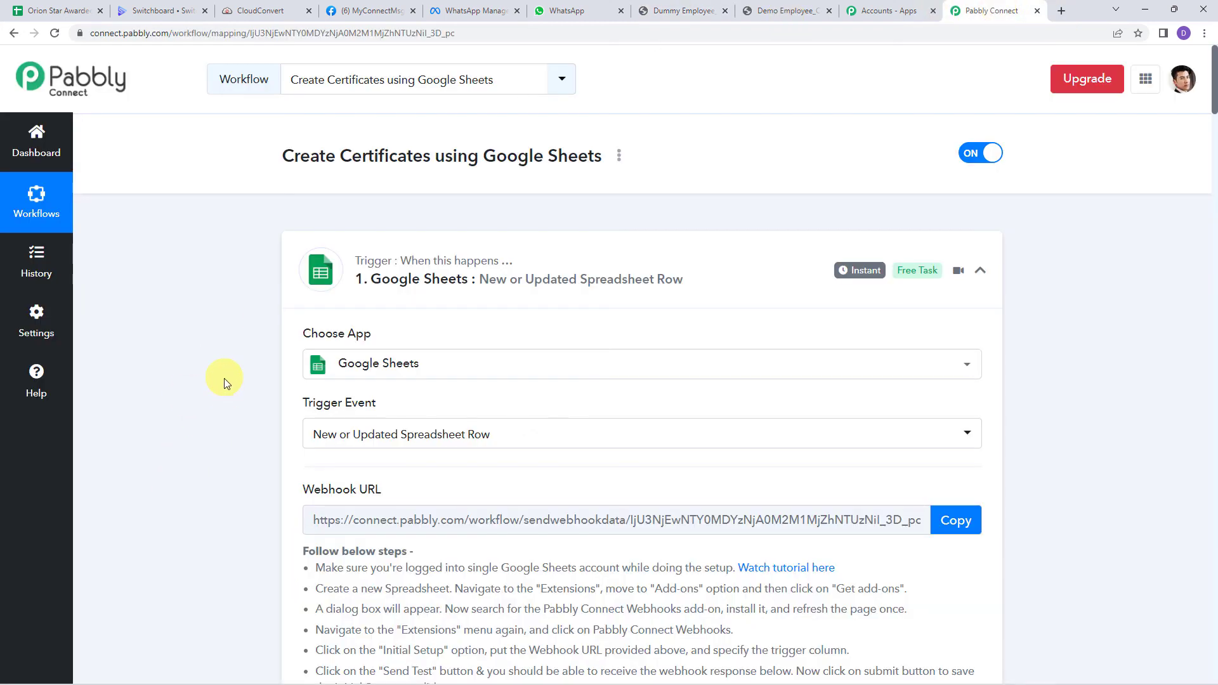
Step: Collapse the Delay by Pabbly, CloudConvert Get Job Details and WhatsApp Cloud API steps
scroll(226, 383, "down", 20)
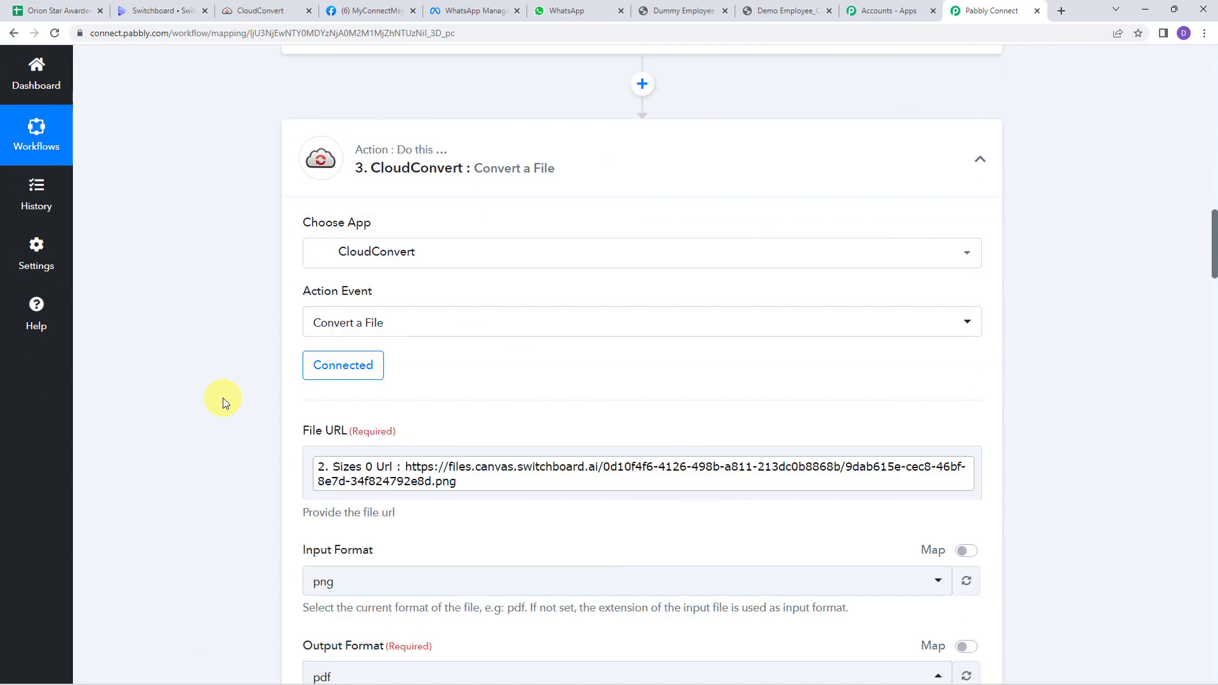
scroll(223, 398, "down", 15)
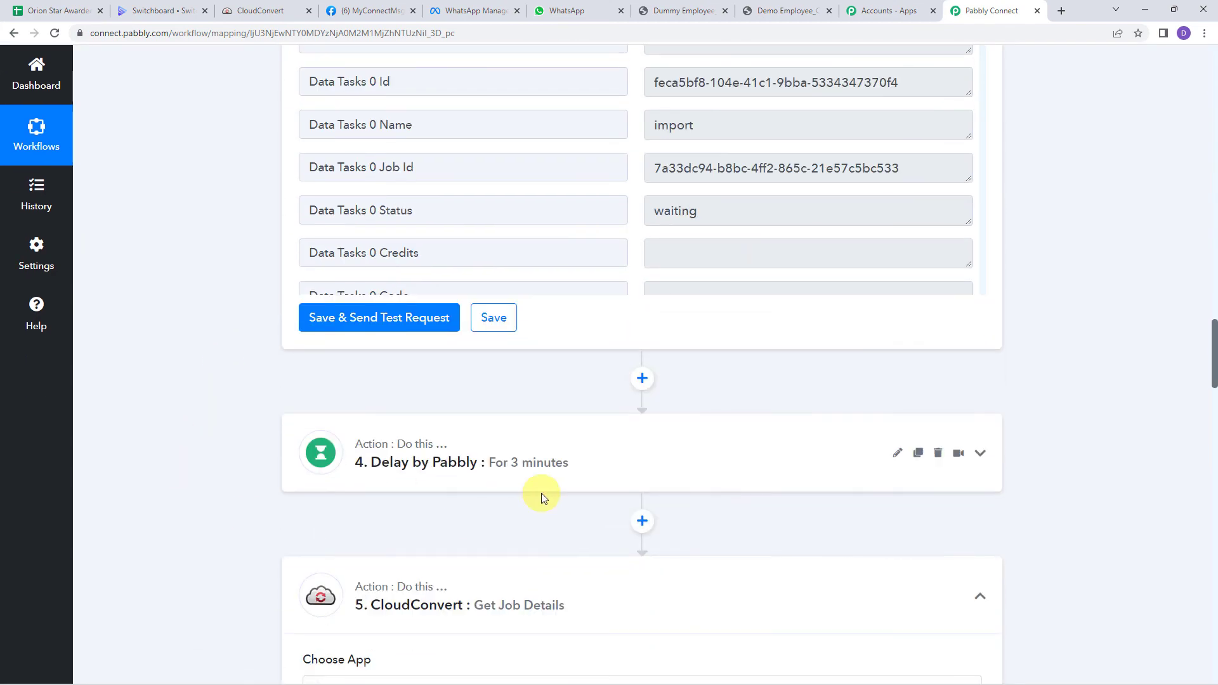
left_click(526, 465)
scroll(226, 434, "down", 3)
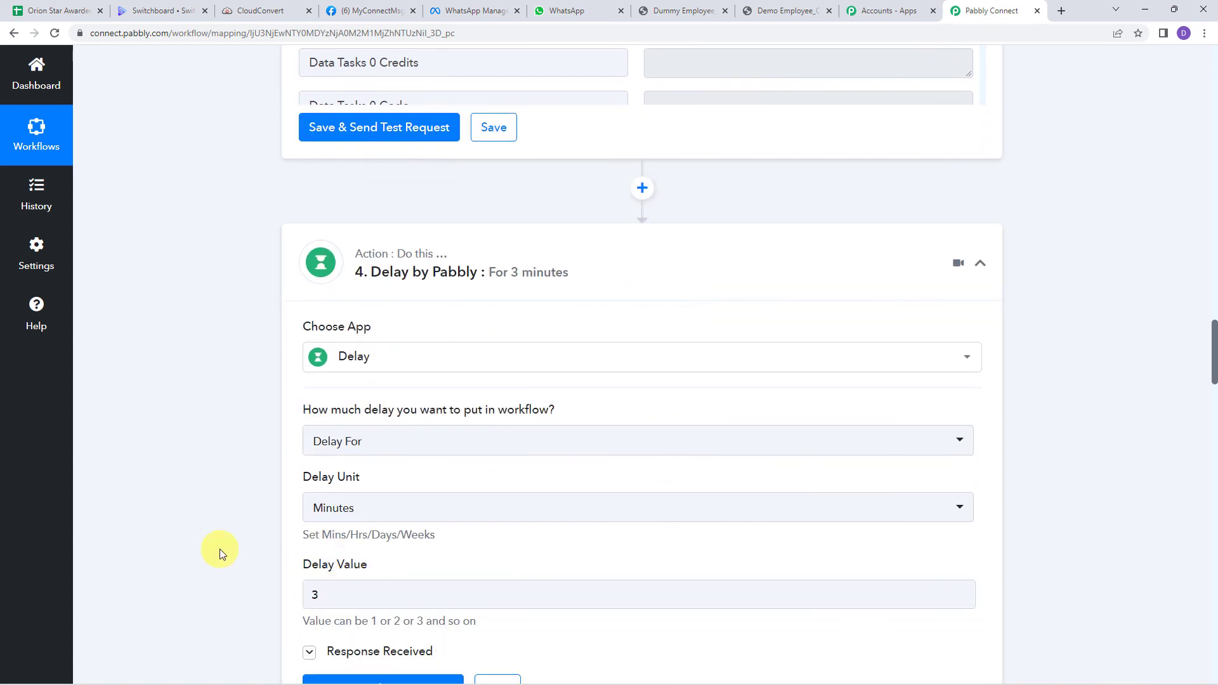
left_click(630, 248)
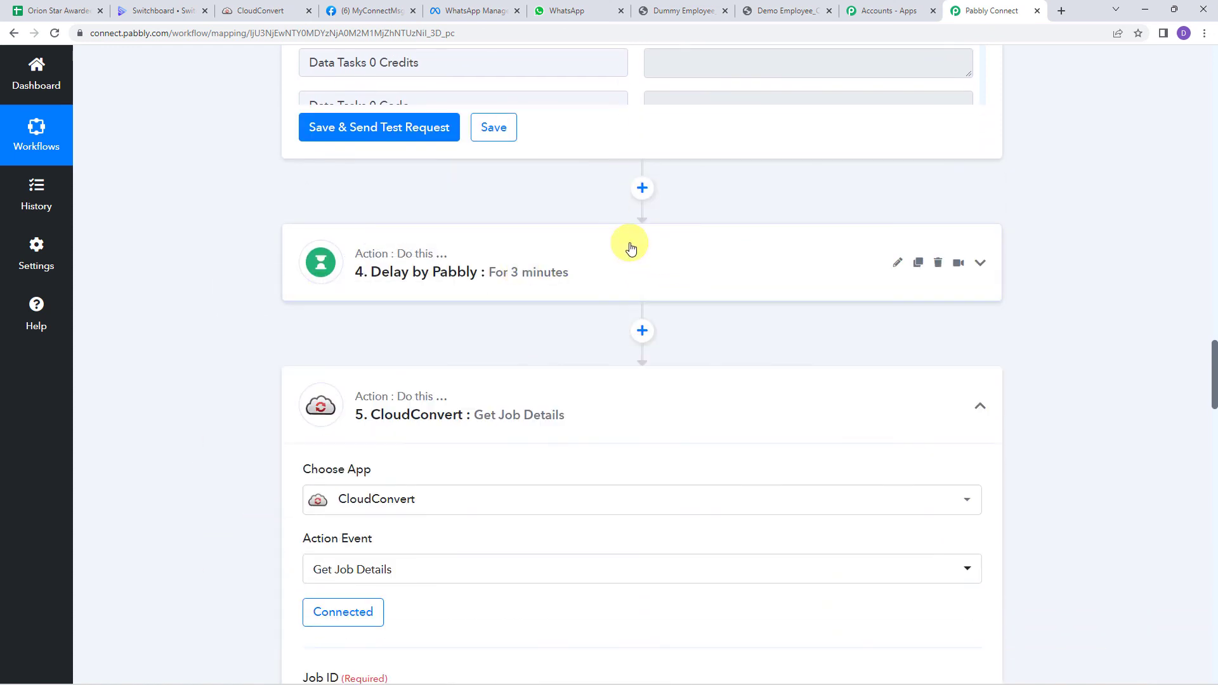
left_click(618, 400)
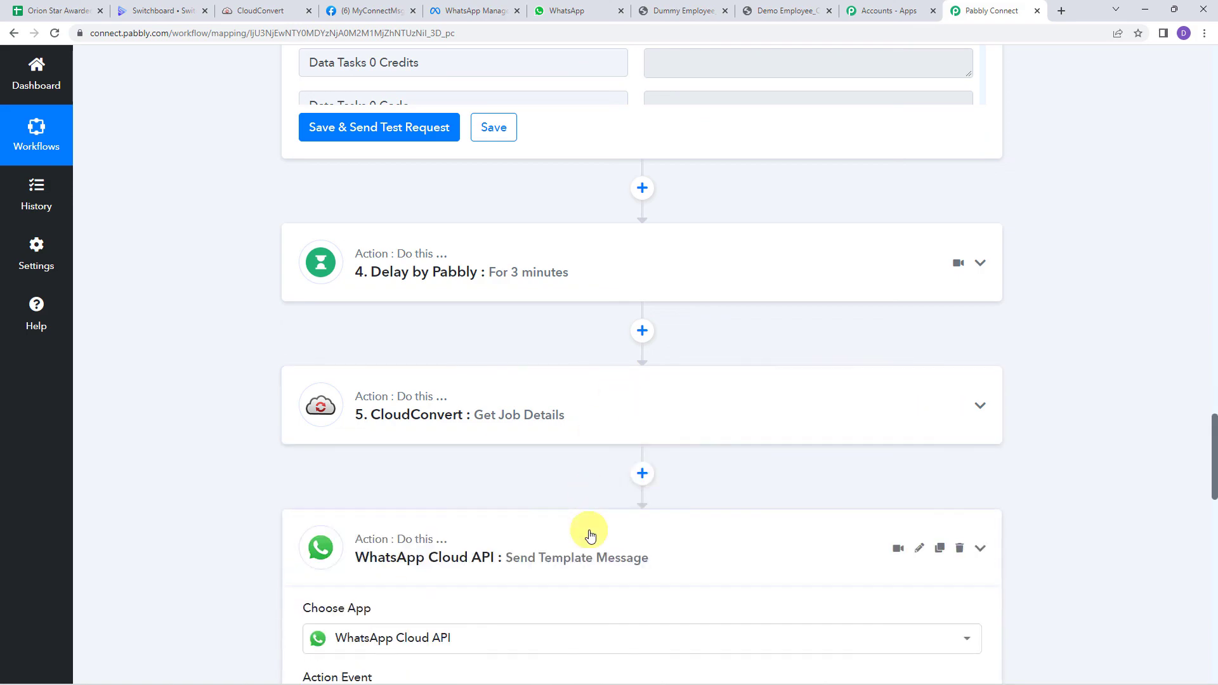
left_click(590, 536)
Step: Collapse the CloudConvert Convert a File and Google Sheets trigger steps, then review the overview
scroll(590, 457, "up", 15)
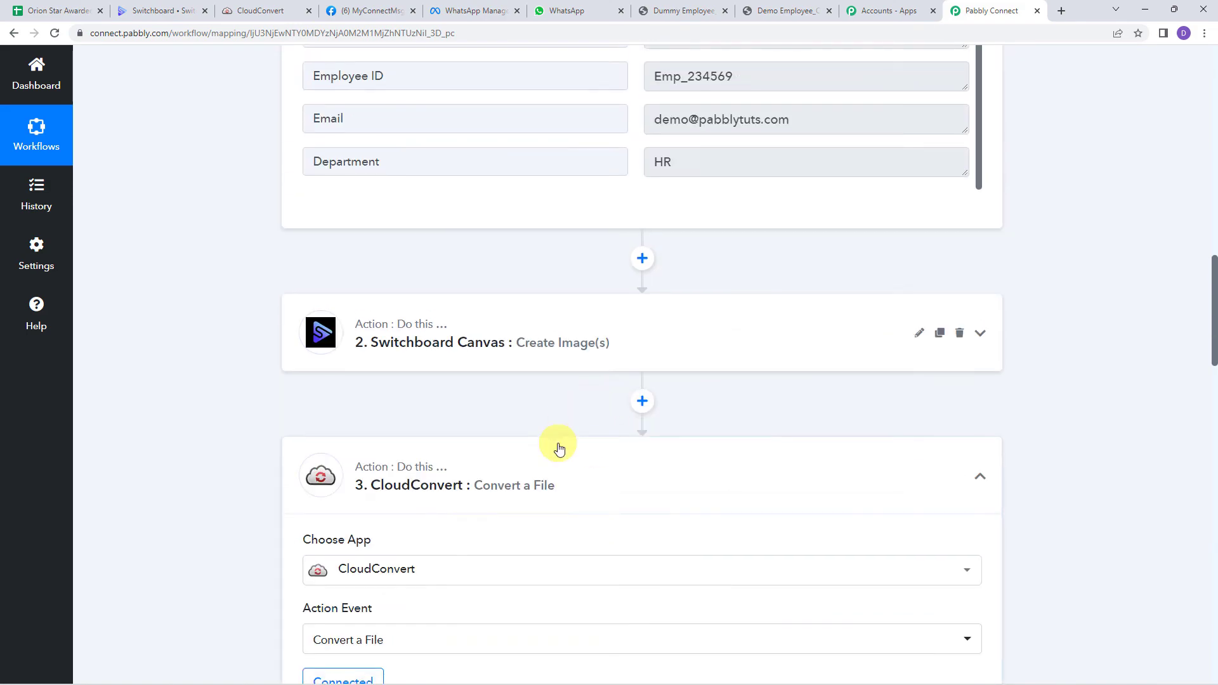
left_click(558, 489)
scroll(558, 492, "up", 10)
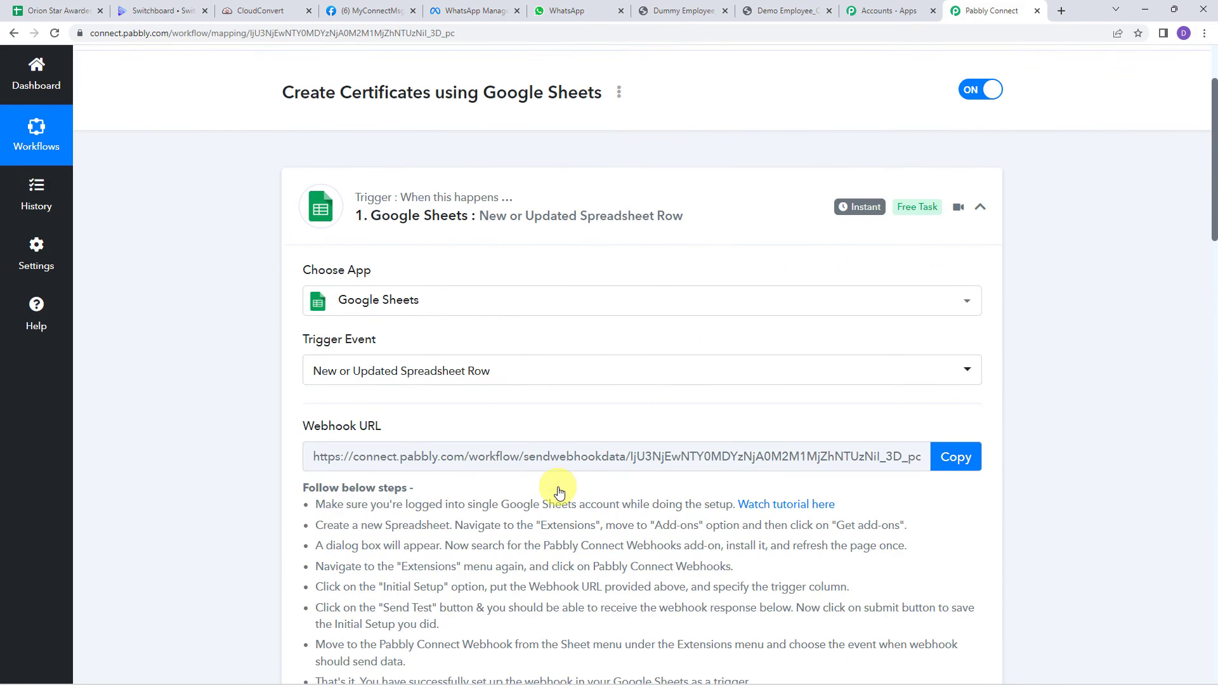
scroll(559, 492, "up", 1)
left_click(612, 259)
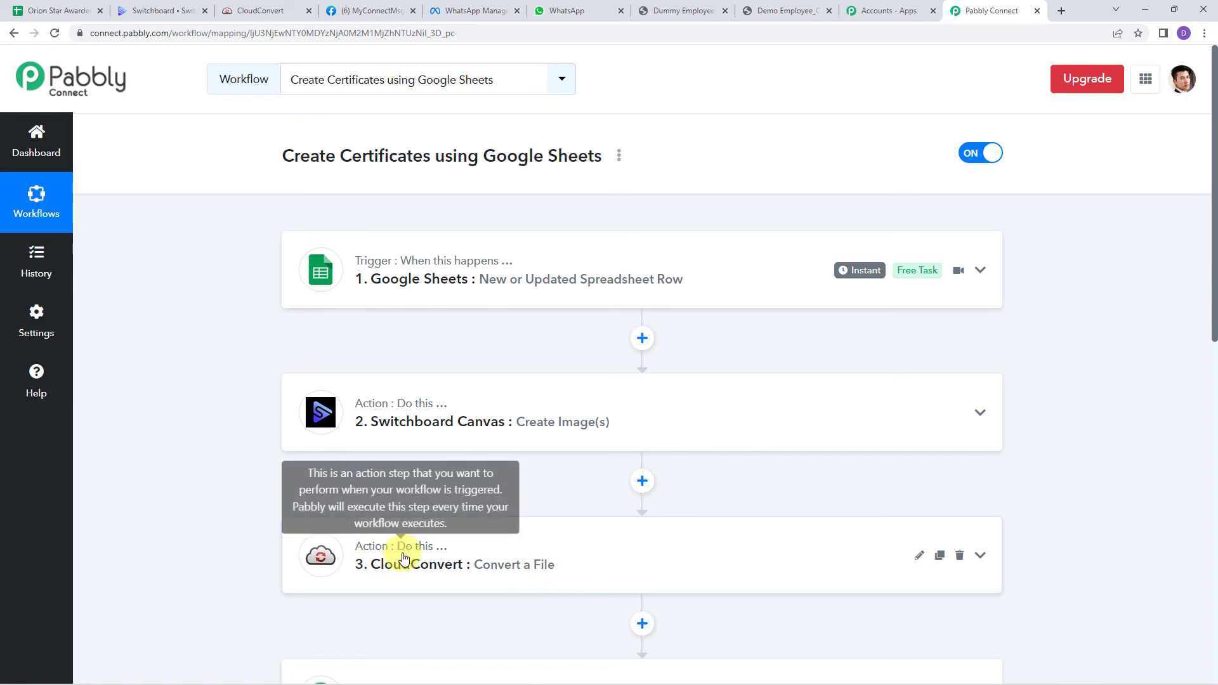
scroll(729, 535, "down", 3)
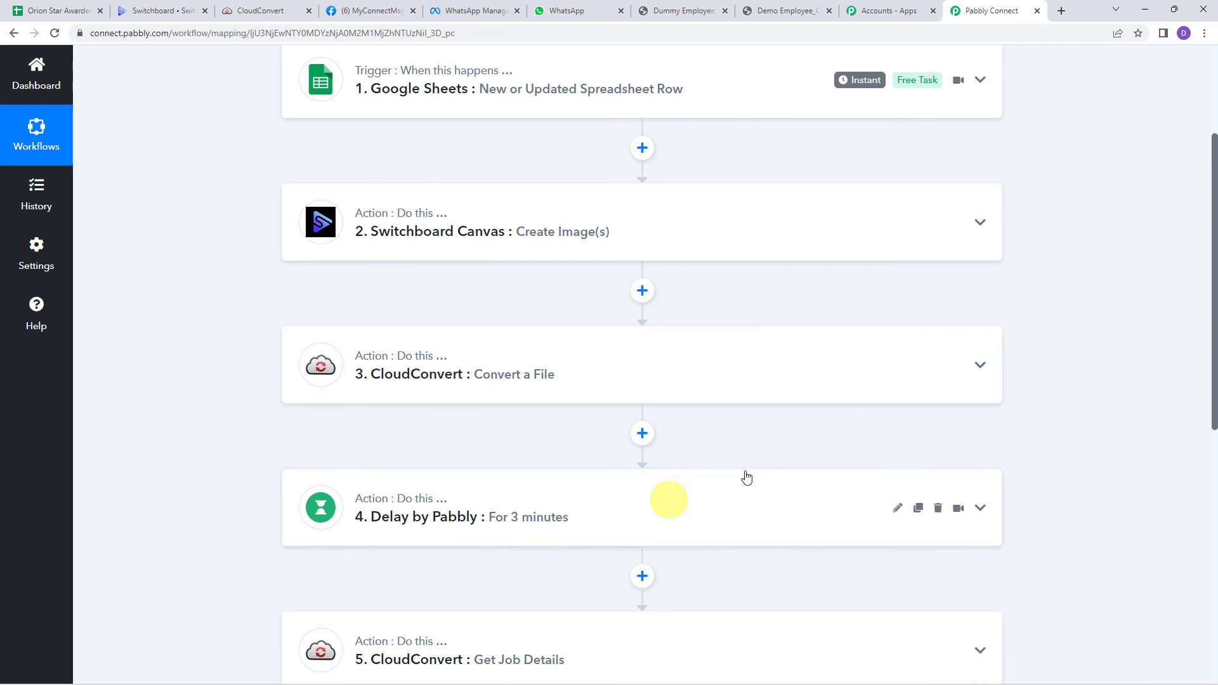
scroll(716, 491, "down", 2)
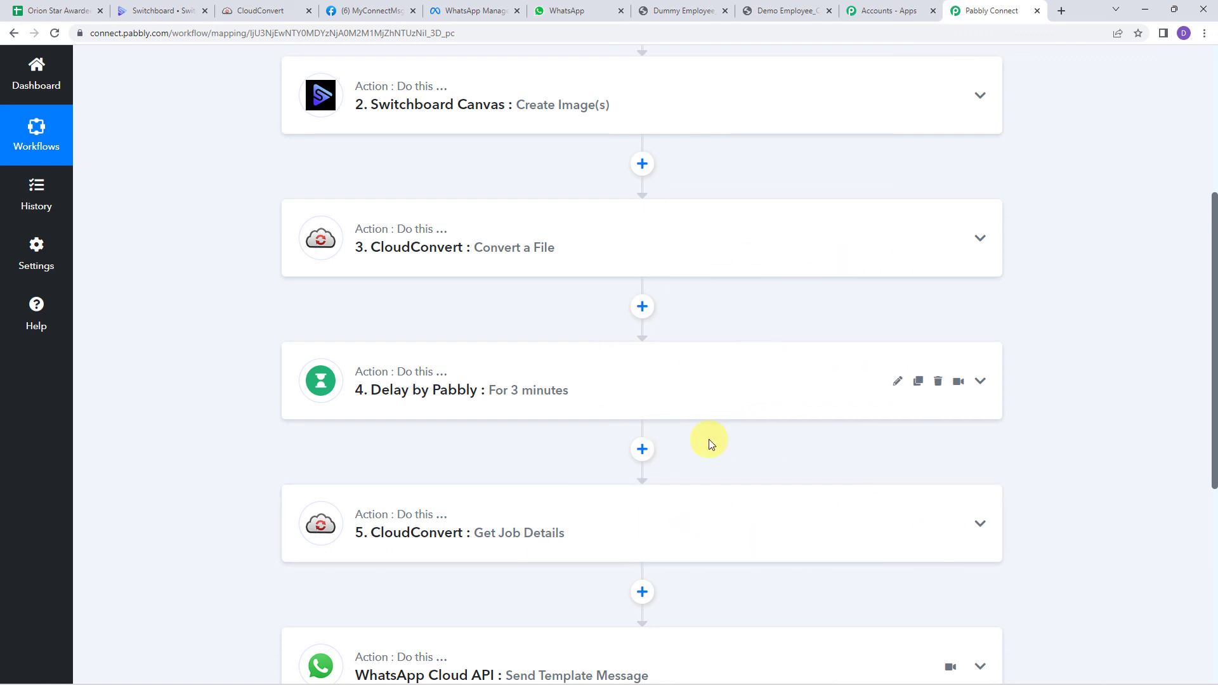
scroll(709, 439, "down", 3)
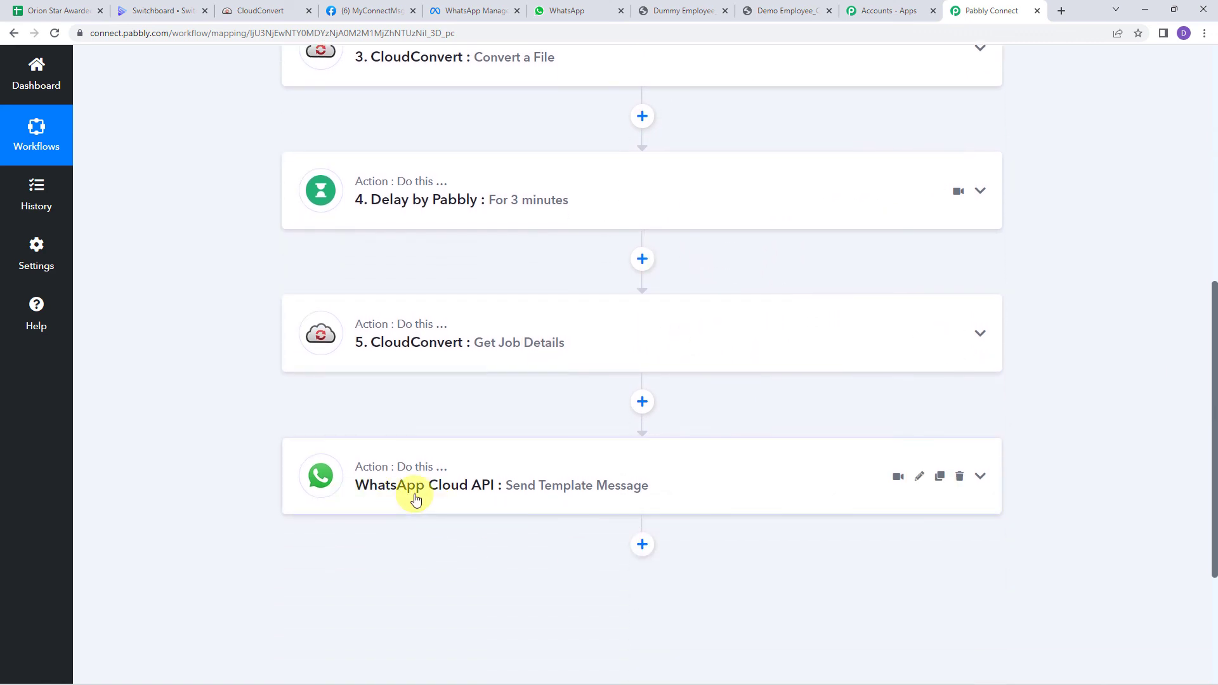
scroll(156, 435, "up", 8)
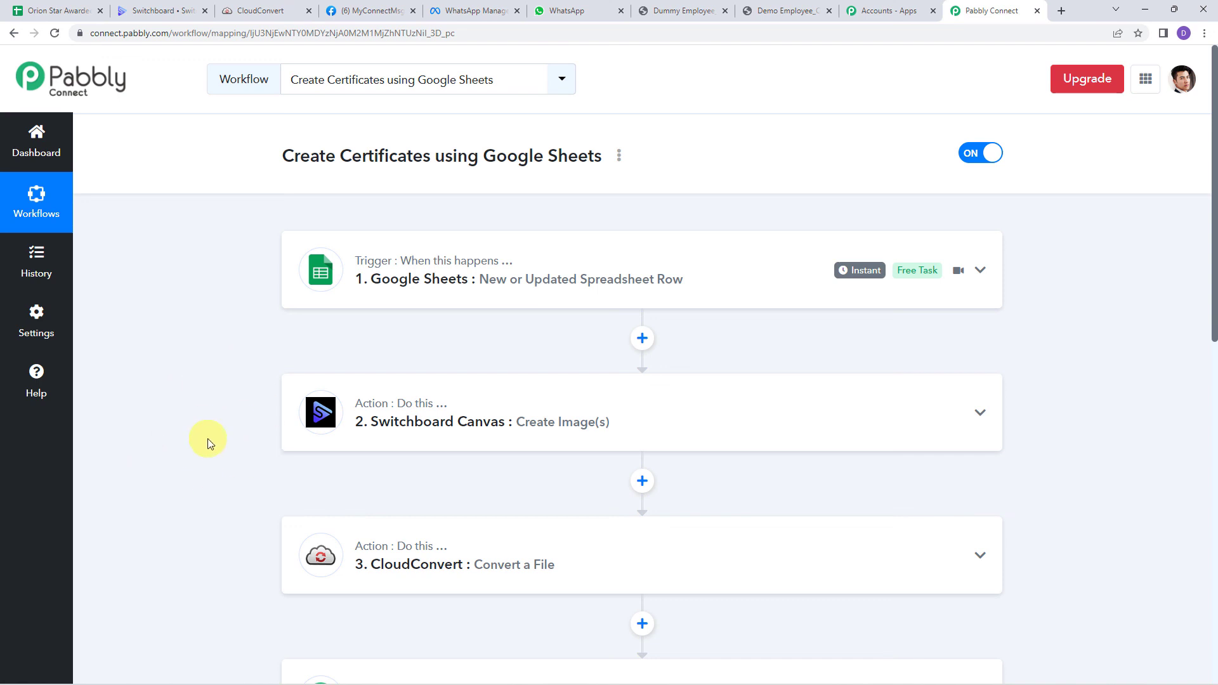